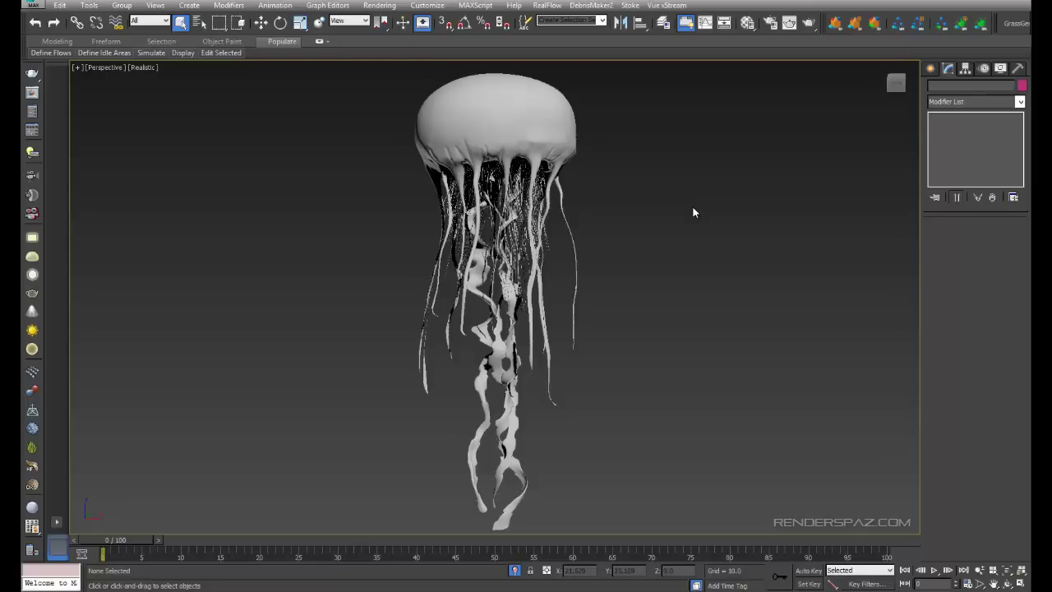
Place a V-Ray light of type Dome beside the jellyfish in the top view.
right_click(668, 274)
click(623, 305)
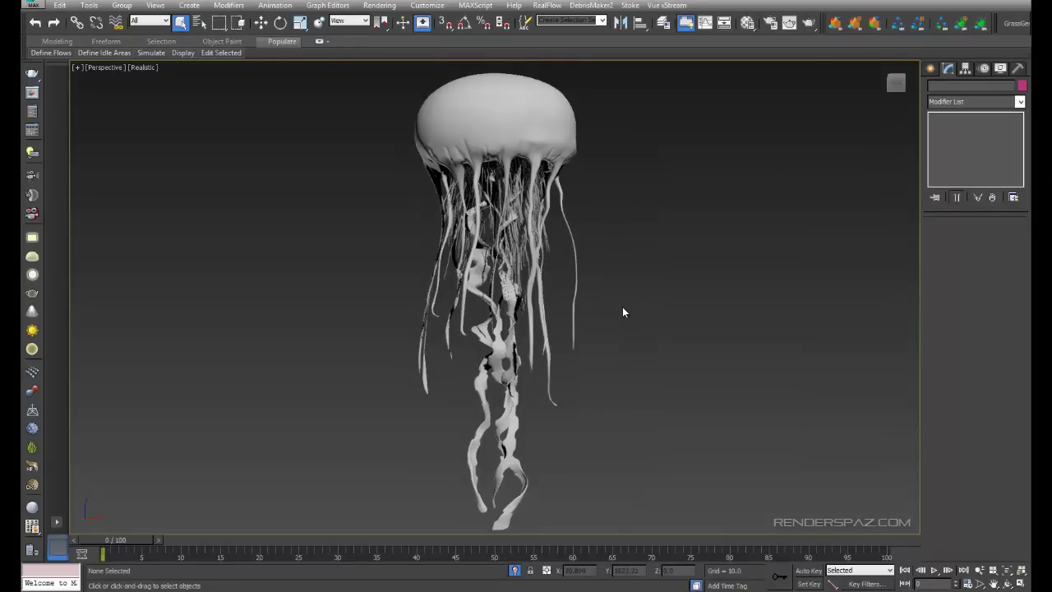
key(t)
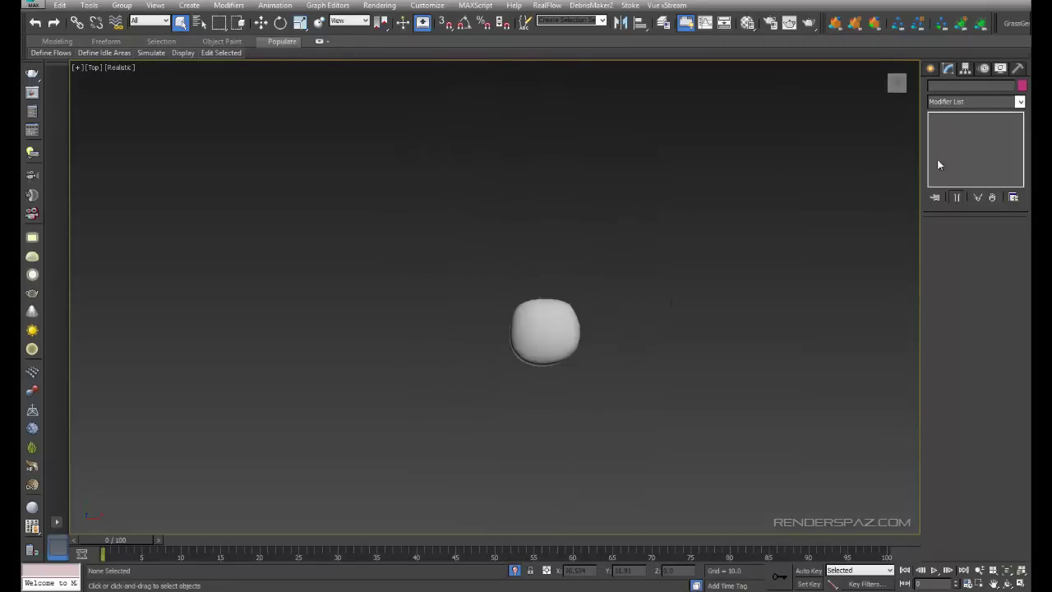
click(931, 67)
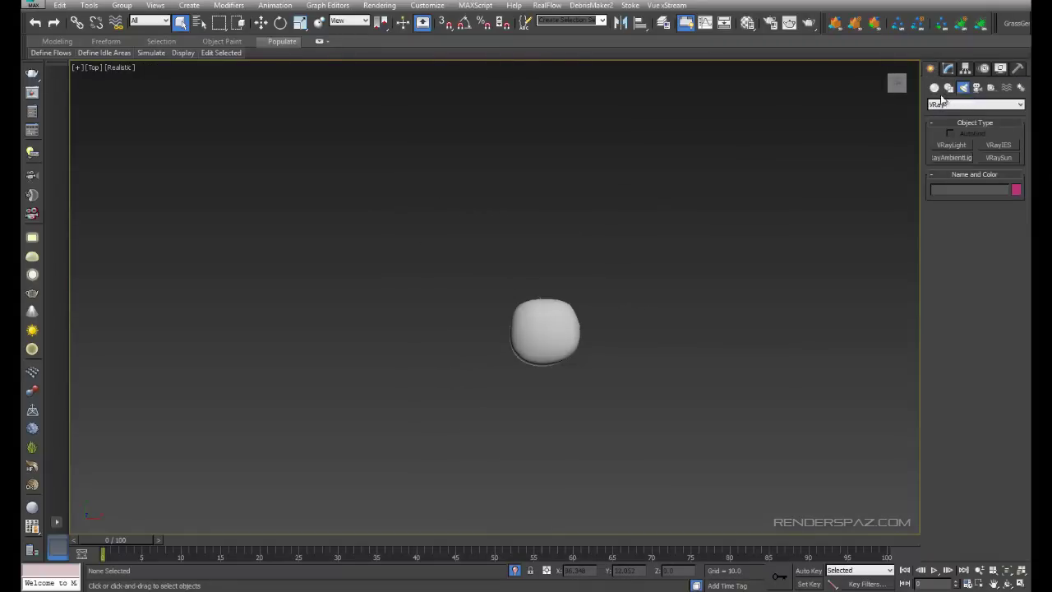
click(951, 145)
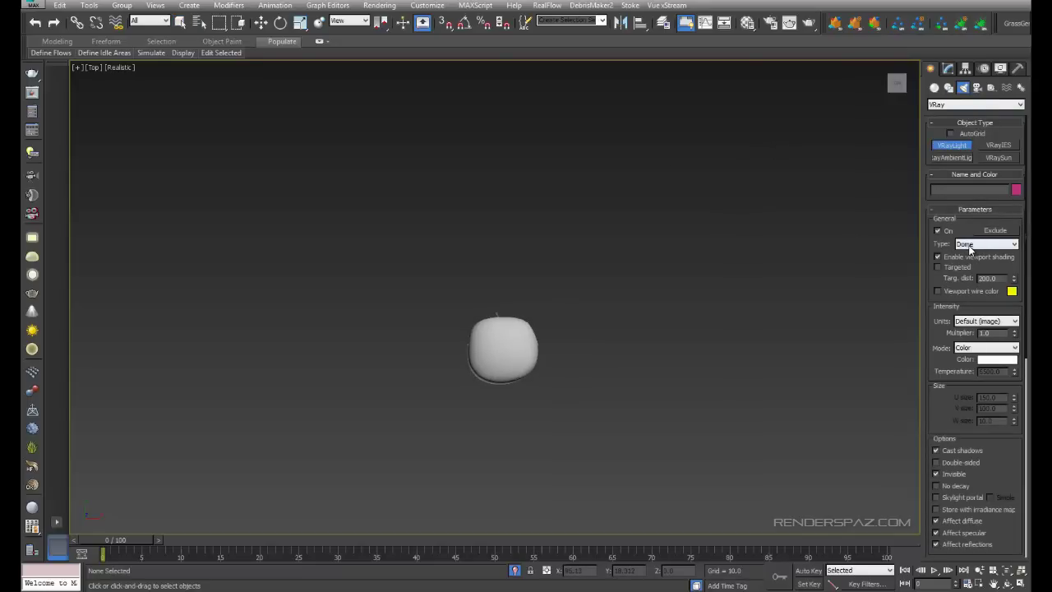
click(694, 139)
right_click(663, 298)
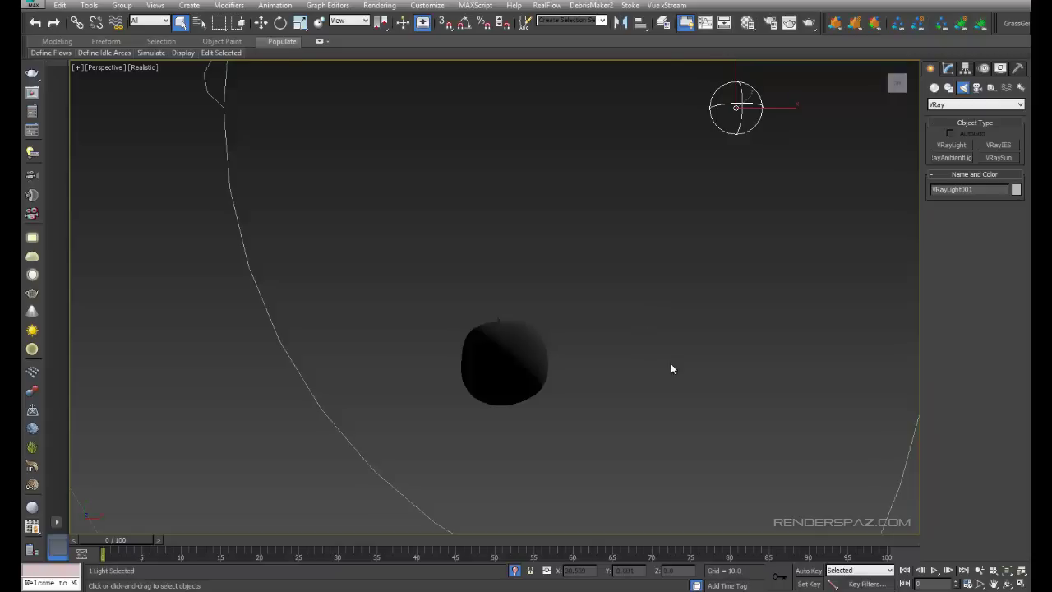
Return to the perspective view, set its display mode to Shaded and deselect the dome light.
key(p)
middle_drag(674, 352, 677, 289)
scroll(678, 289, up, 4)
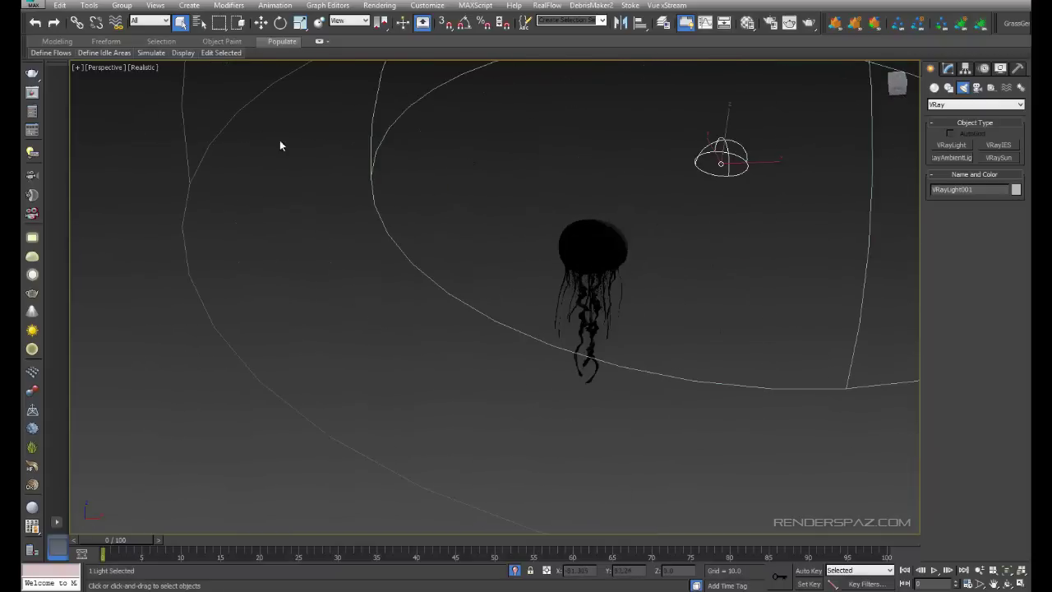
click(147, 71)
click(174, 92)
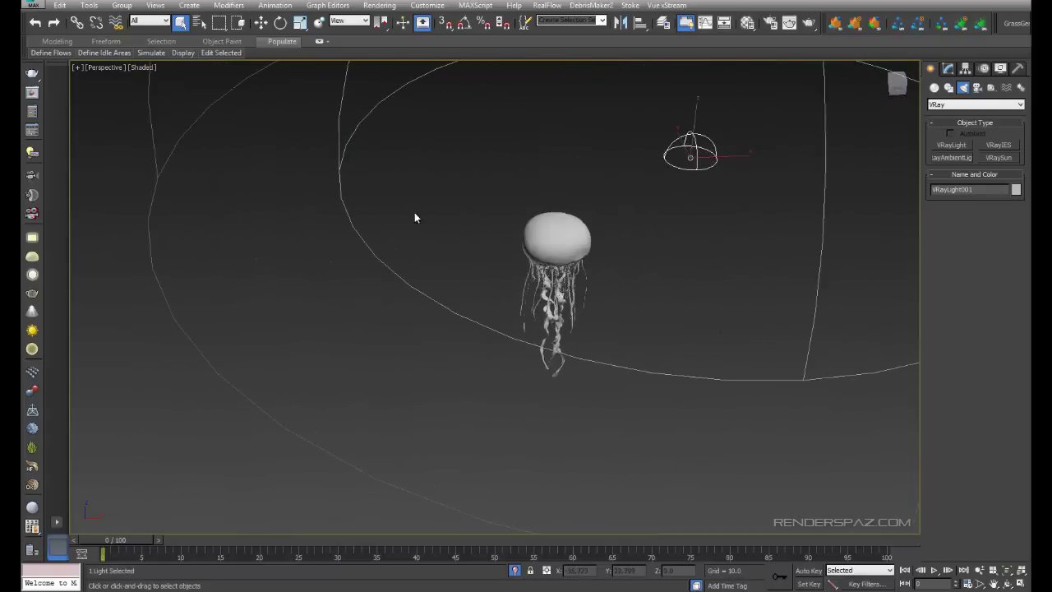
scroll(394, 230, up, 3)
click(278, 321)
alt+middle_drag(434, 307, 540, 315)
Load a Gradient Ramp map into the second sample slot of the Material Editor.
key(m)
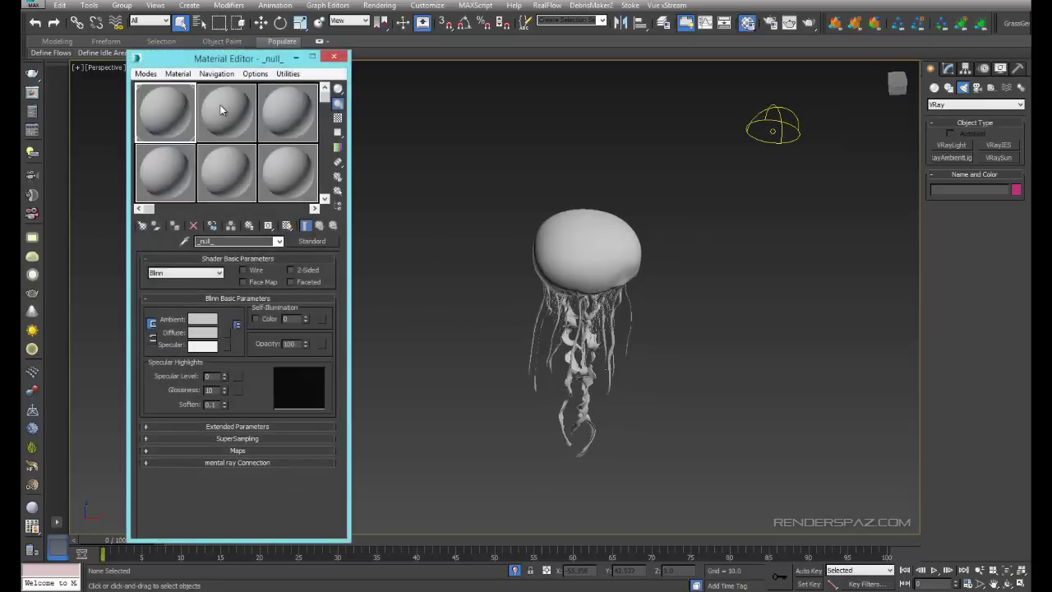
click(219, 107)
click(141, 225)
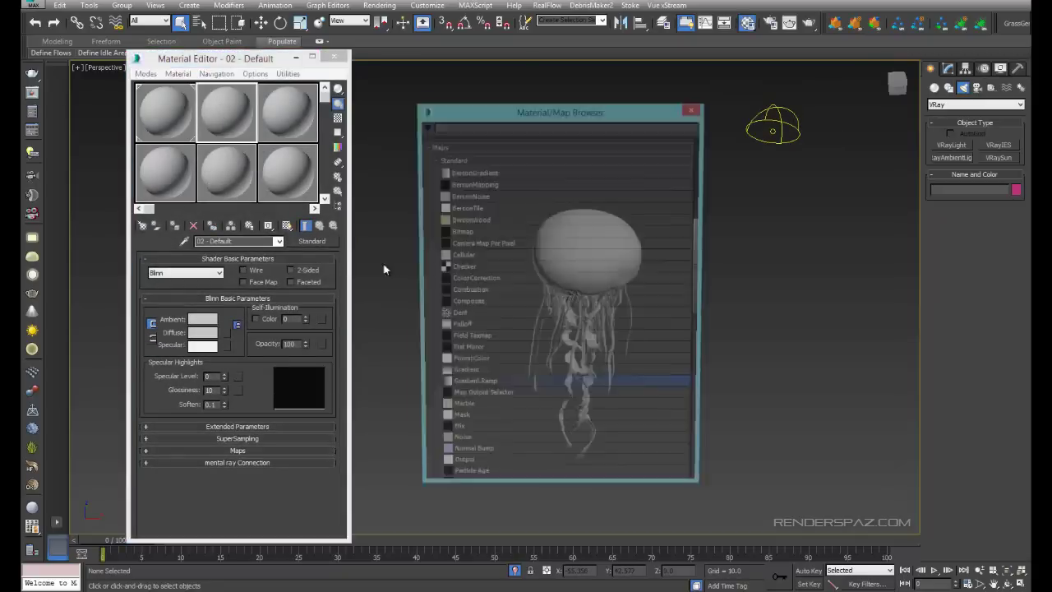
double_click(480, 331)
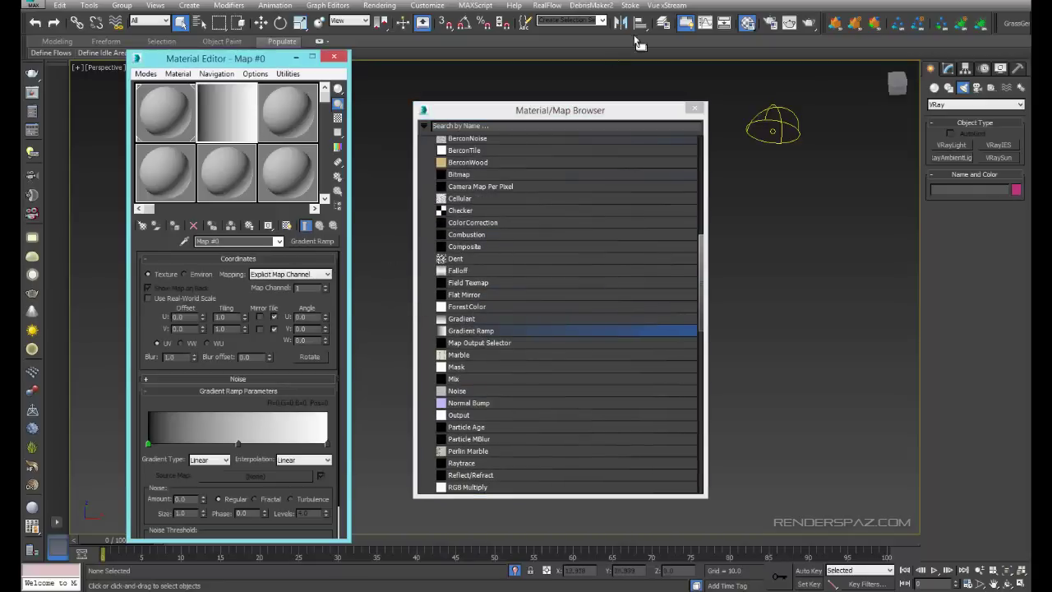
click(694, 108)
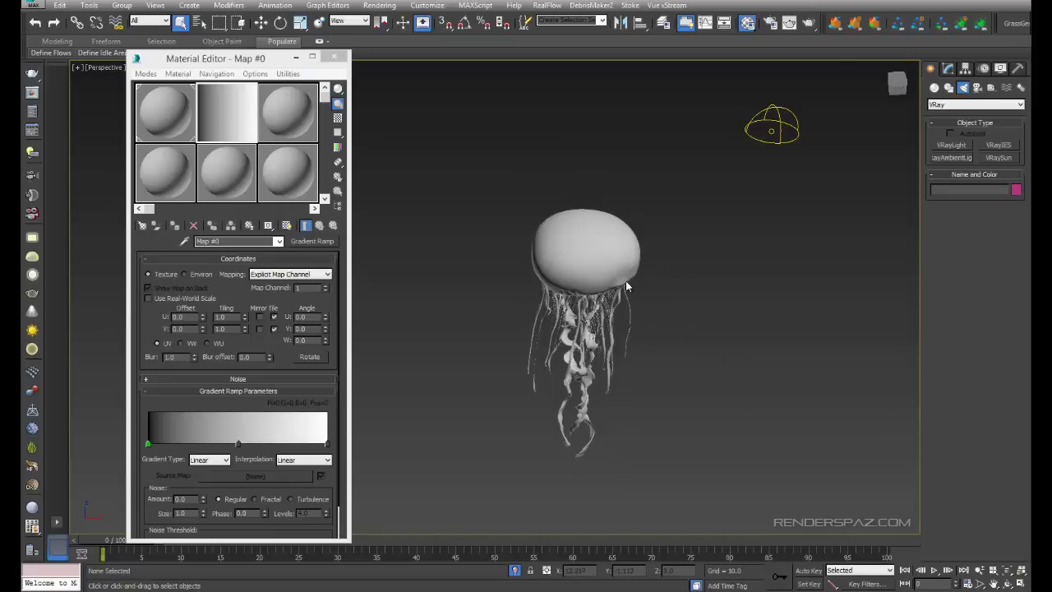
Assign the gradient ramp as an instance to the dome light's texture slot.
scroll(669, 283, up, 3)
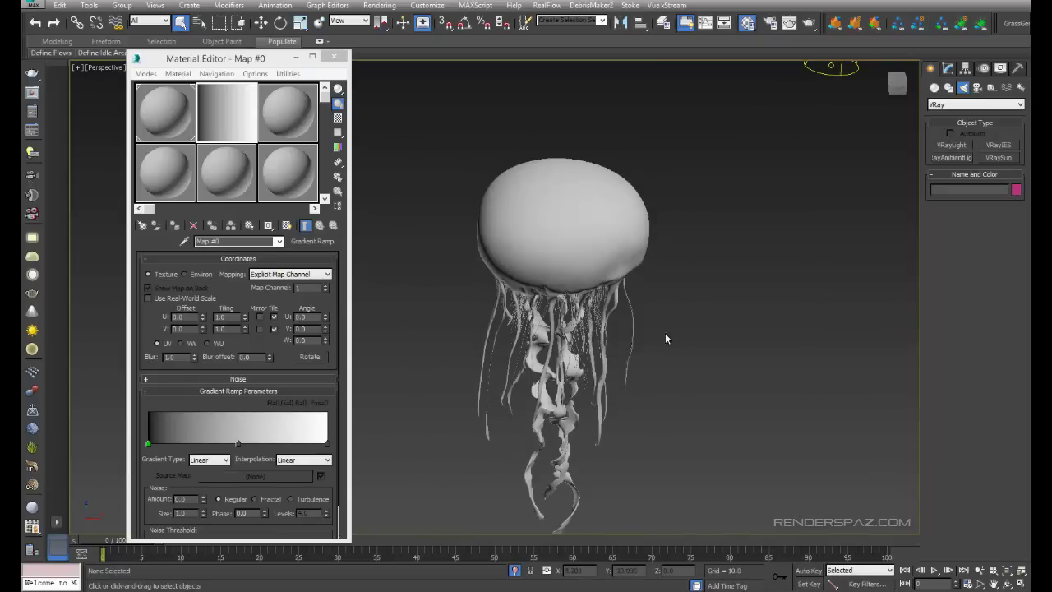
scroll(704, 271, down, 3)
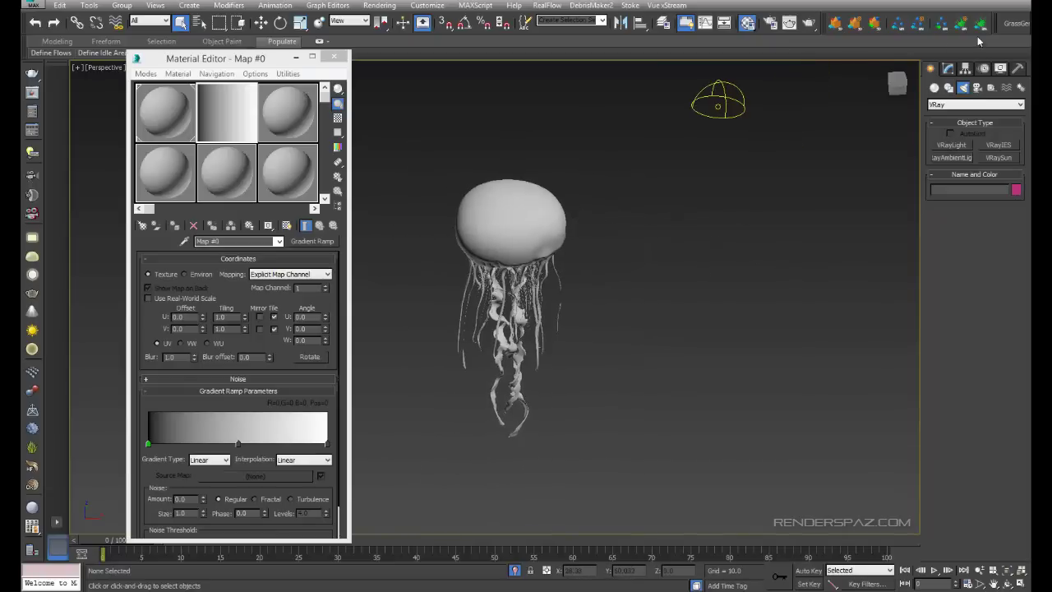
click(951, 71)
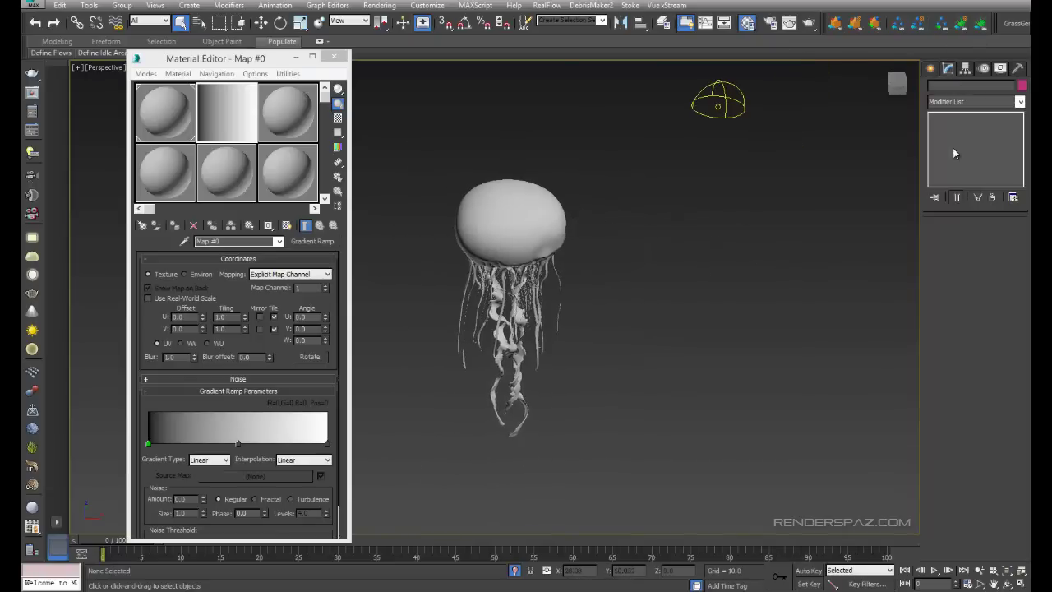
click(720, 113)
scroll(934, 280, up, 5)
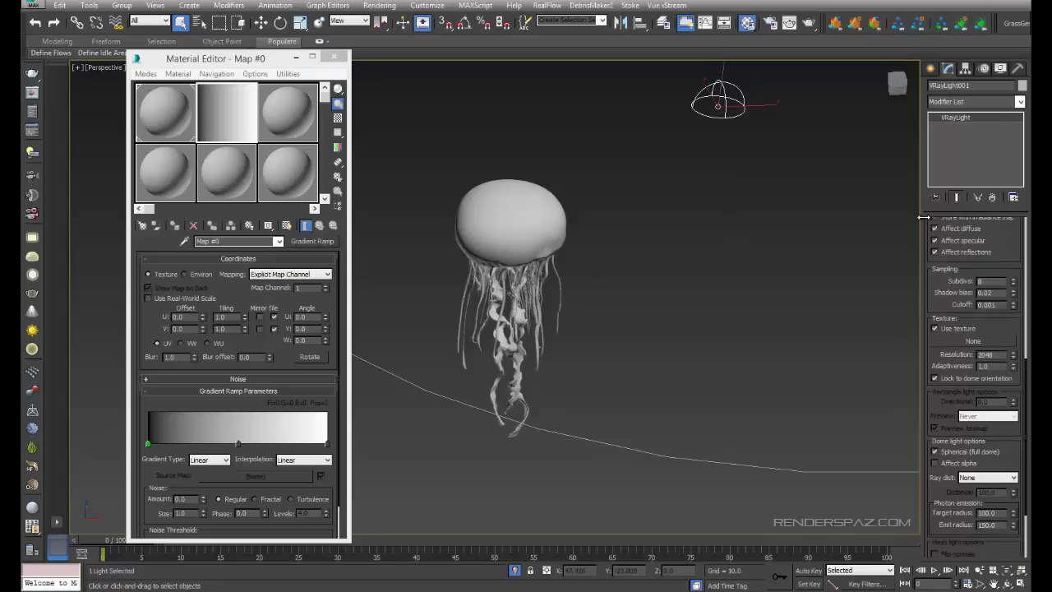
scroll(953, 339, down, 3)
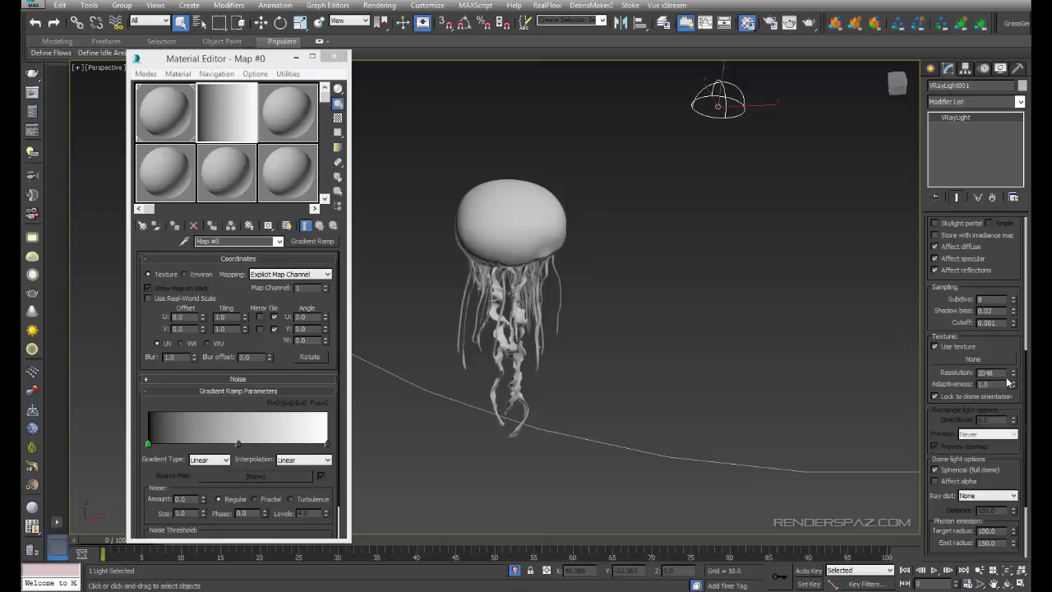
drag(256, 104, 950, 357)
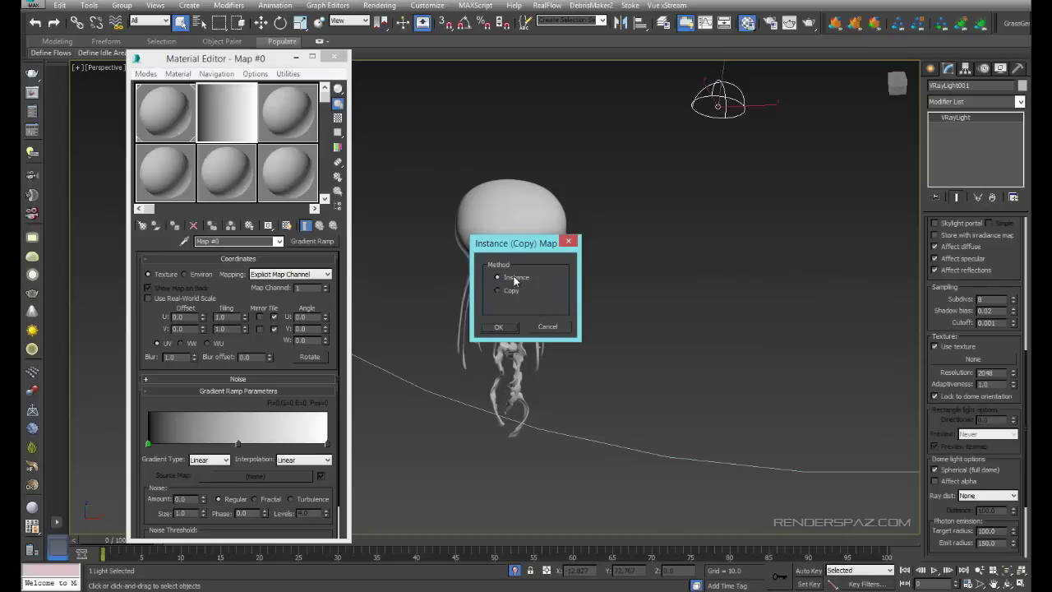
click(497, 327)
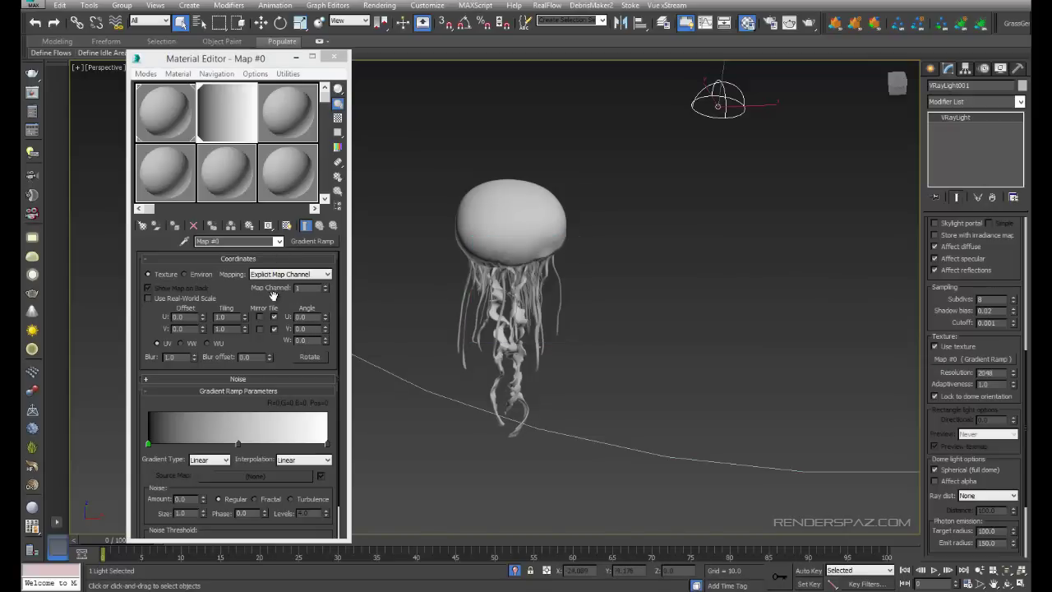
Set the gradient ramp to Spherical Environment mapping with a W angle of 90.
click(184, 275)
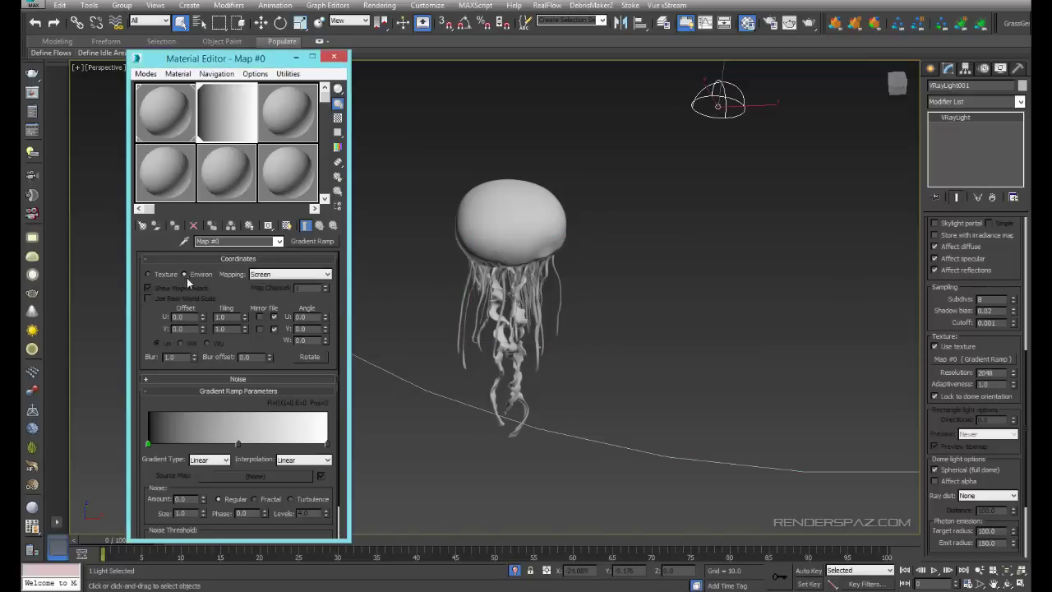
click(256, 276)
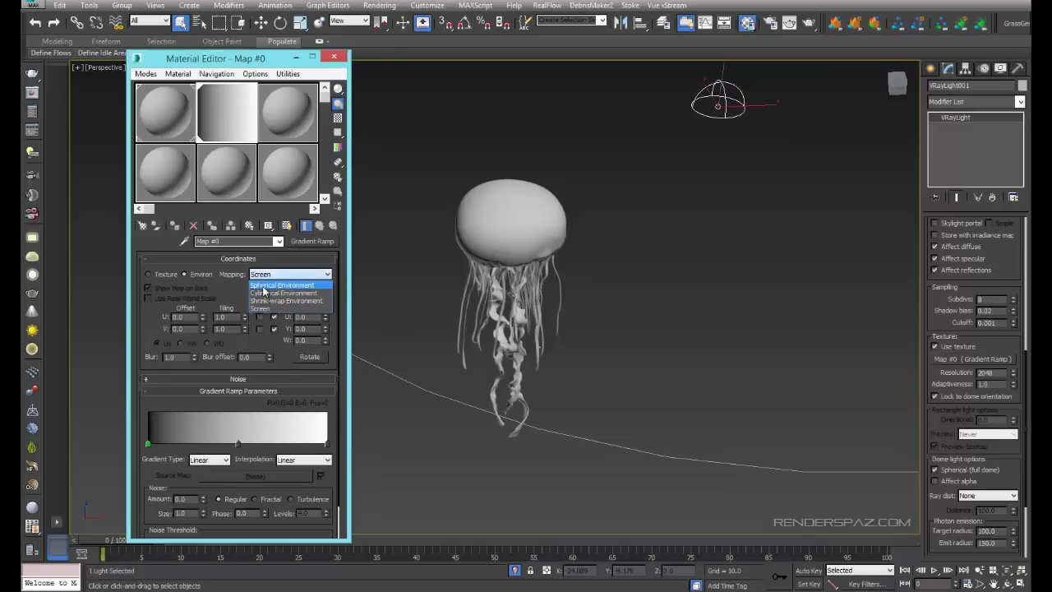
click(264, 285)
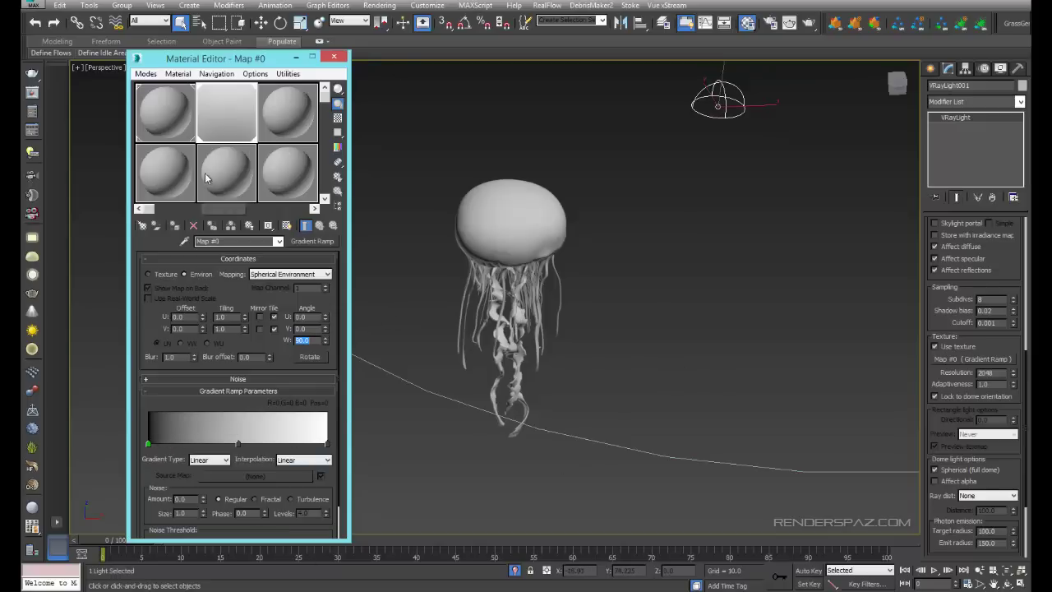
Turn on Affect alpha for the dome light and deselect the light.
scroll(932, 423, down, 3)
click(934, 426)
drag(238, 117, 215, 103)
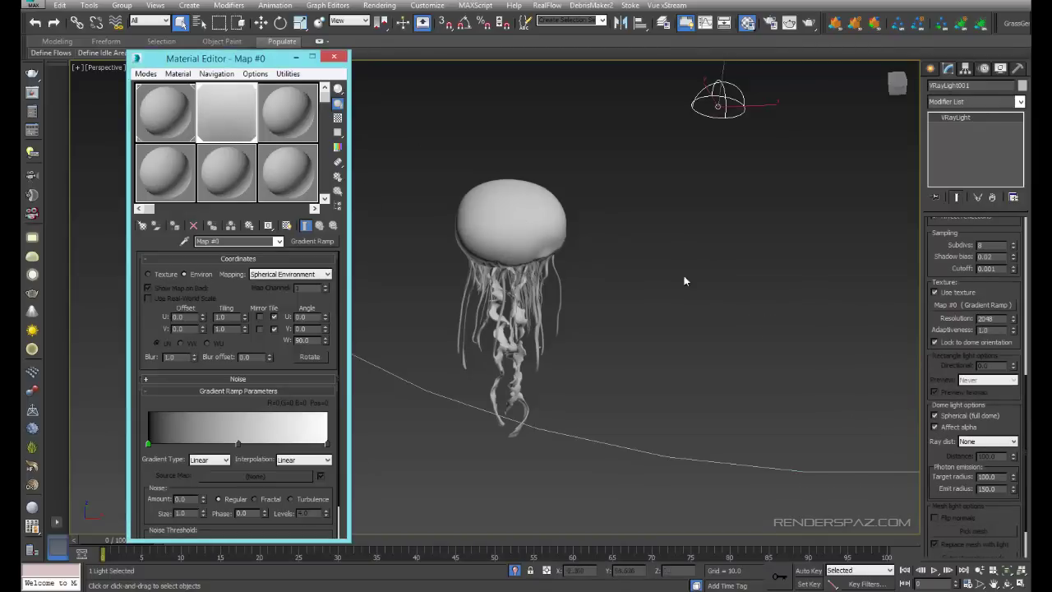
click(926, 369)
scroll(945, 370, up, 5)
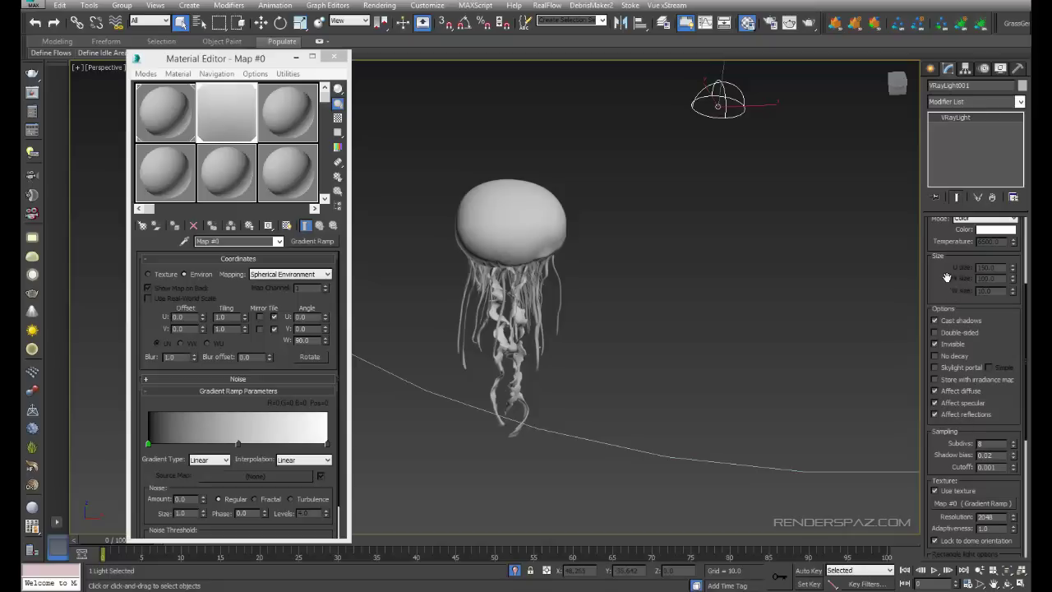
scroll(957, 282, up, 3)
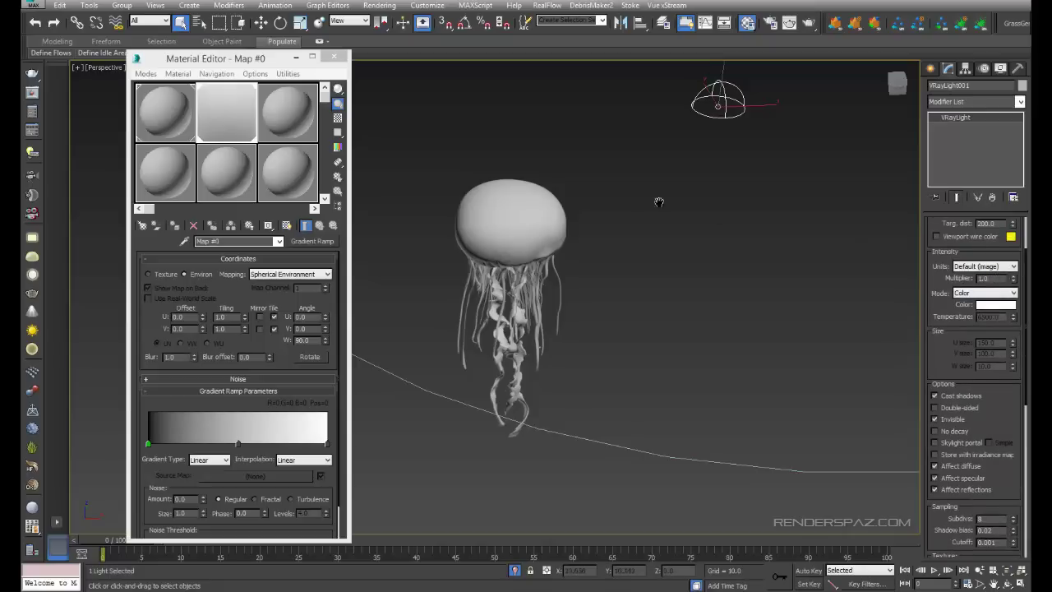
alt+middle_drag(690, 280, 718, 299)
click(718, 298)
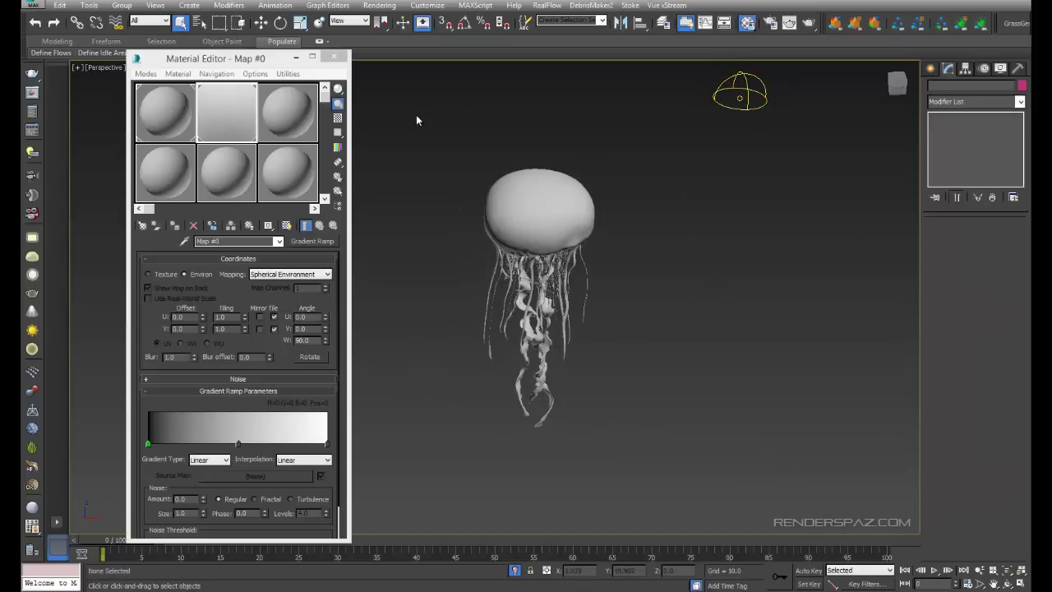
Switch the render setup to Active Shade Mode and show the V-Ray RT settings.
click(380, 5)
click(388, 31)
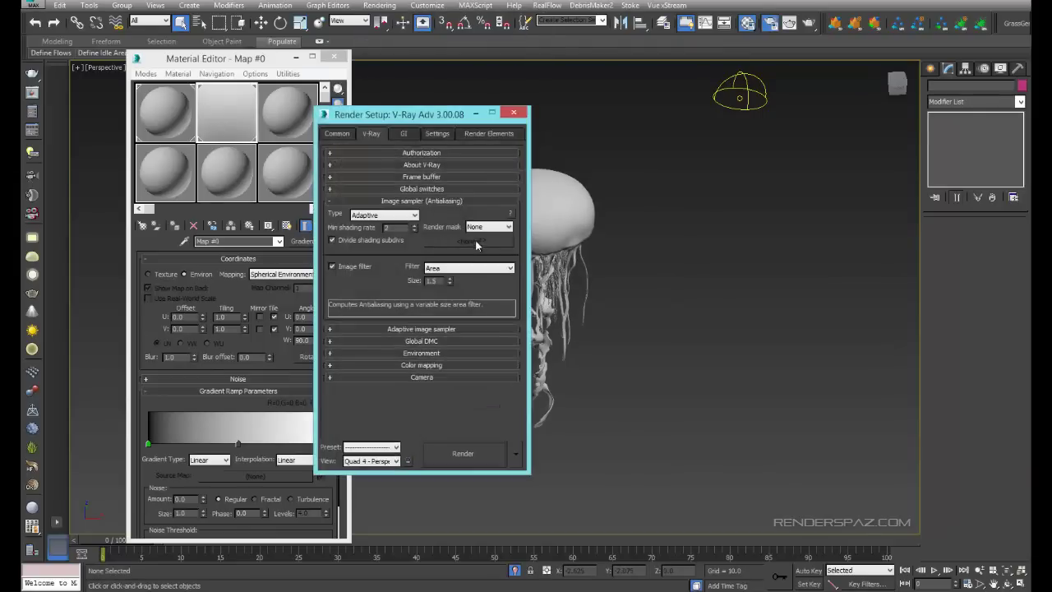
click(331, 135)
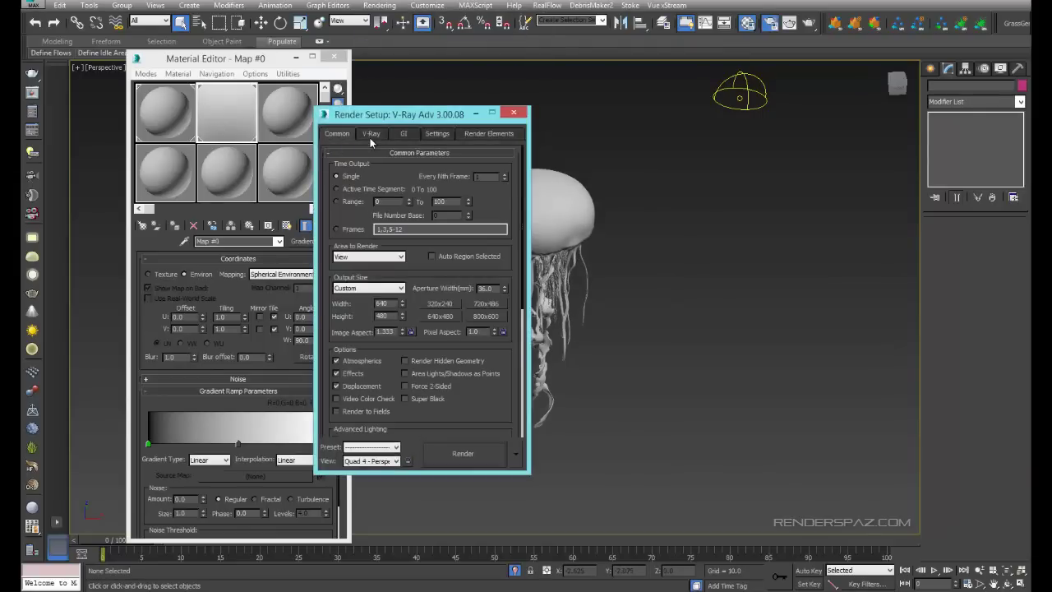
click(370, 137)
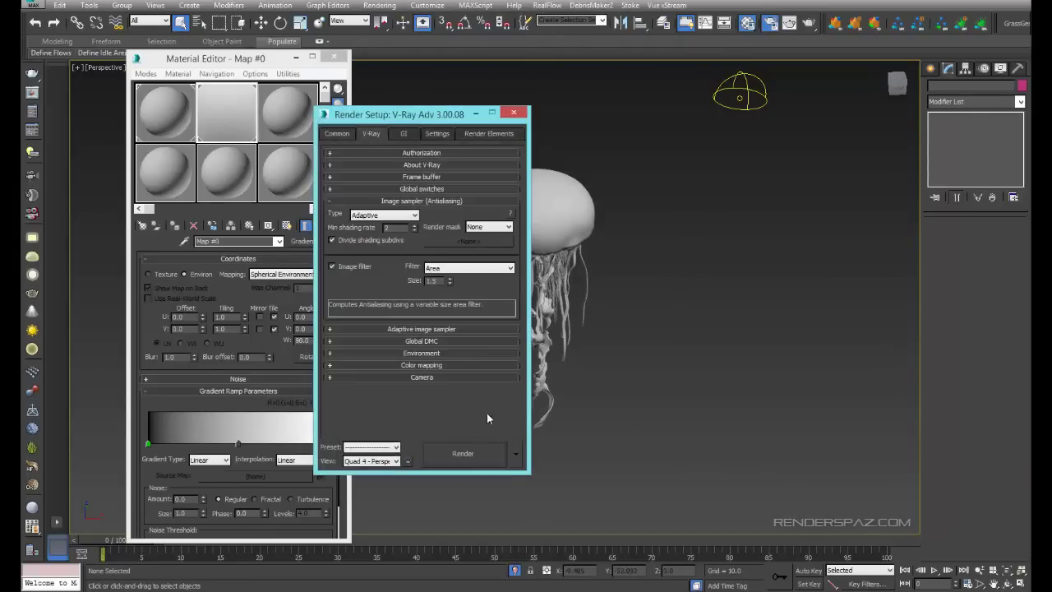
click(515, 453)
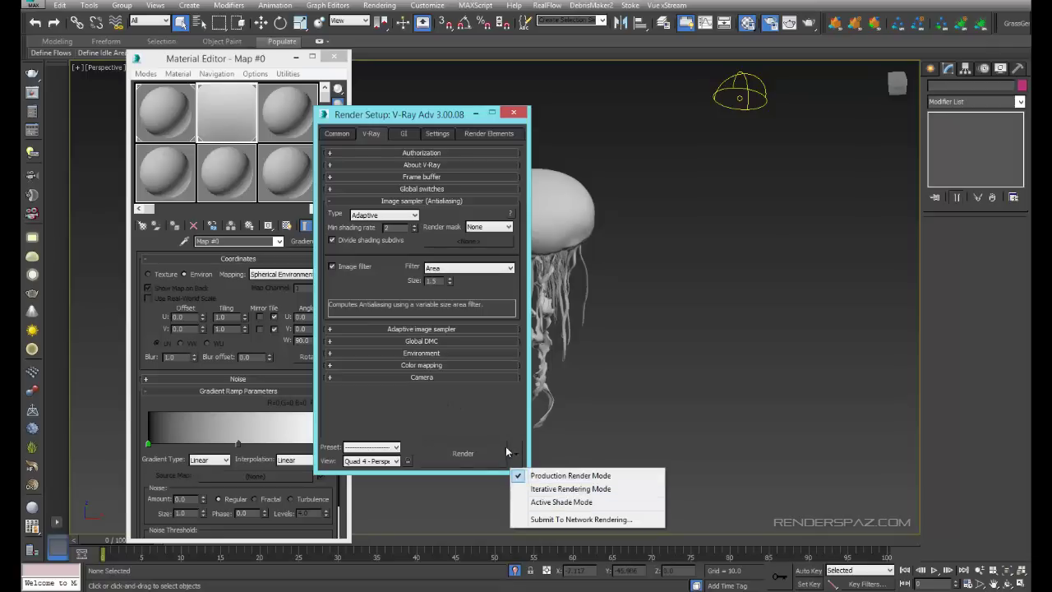
click(542, 502)
click(374, 134)
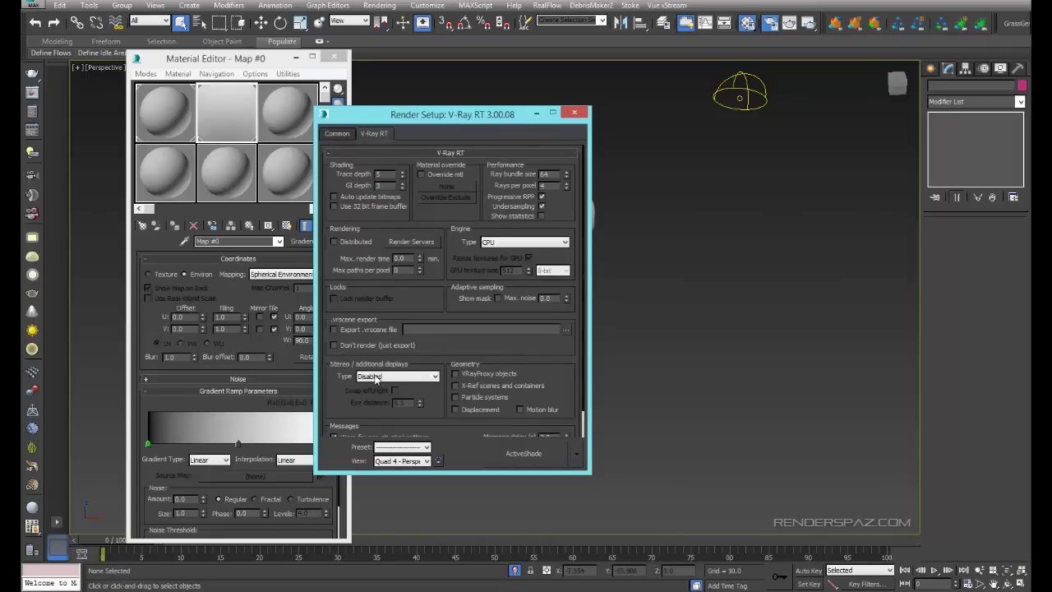
Turn off the unsupported features warning and set the V-Ray RT trace depth to 16.
scroll(349, 407, down, 2)
click(349, 422)
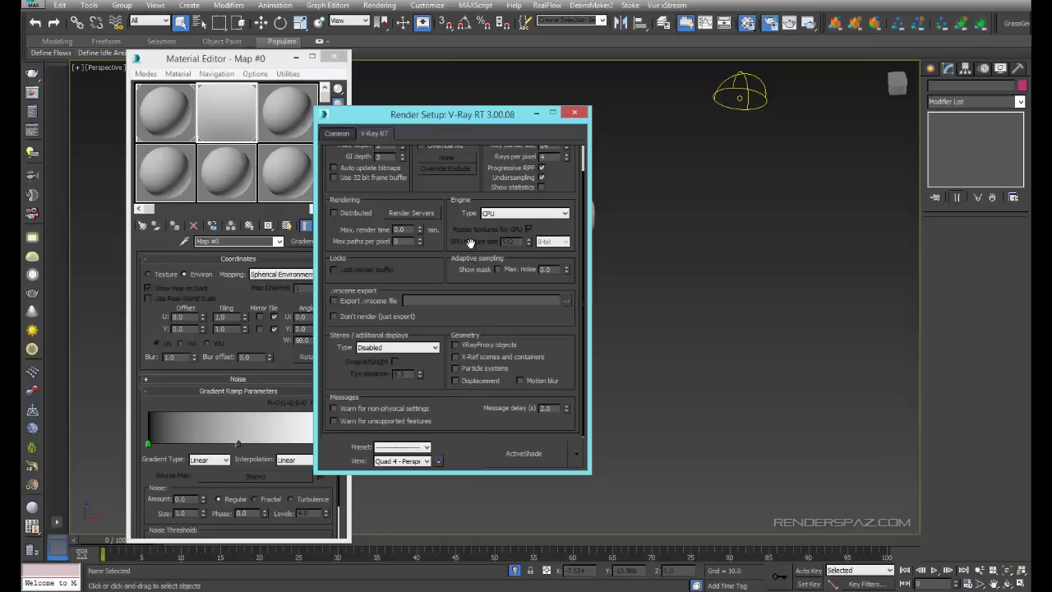
scroll(436, 189, up, 2)
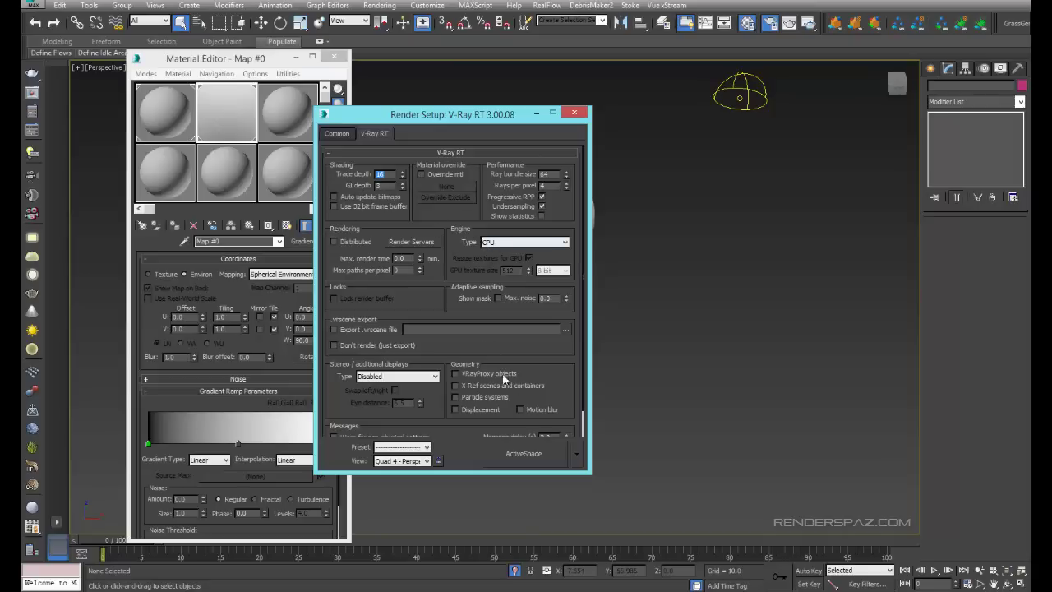
Start an ActiveShade render of the jellyfish in the perspective view.
drag(463, 132, 649, 129)
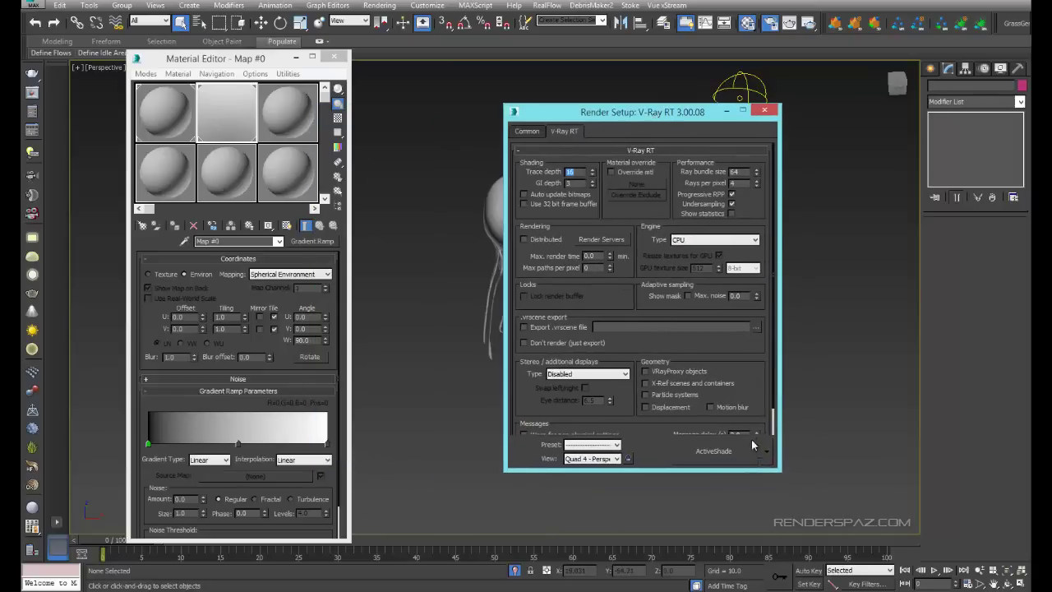
click(713, 457)
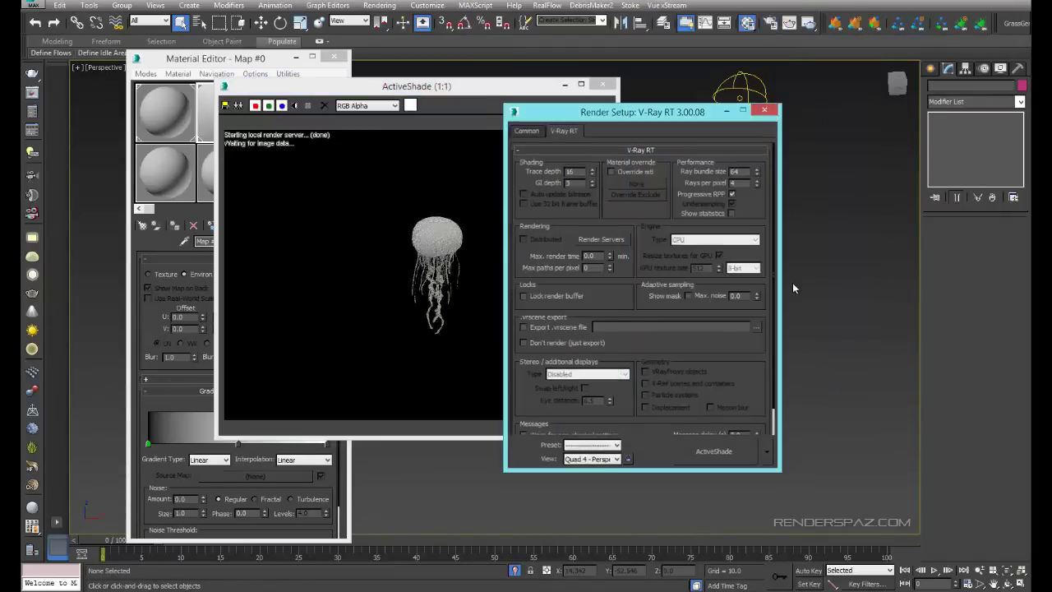
middle_drag(760, 300, 641, 164)
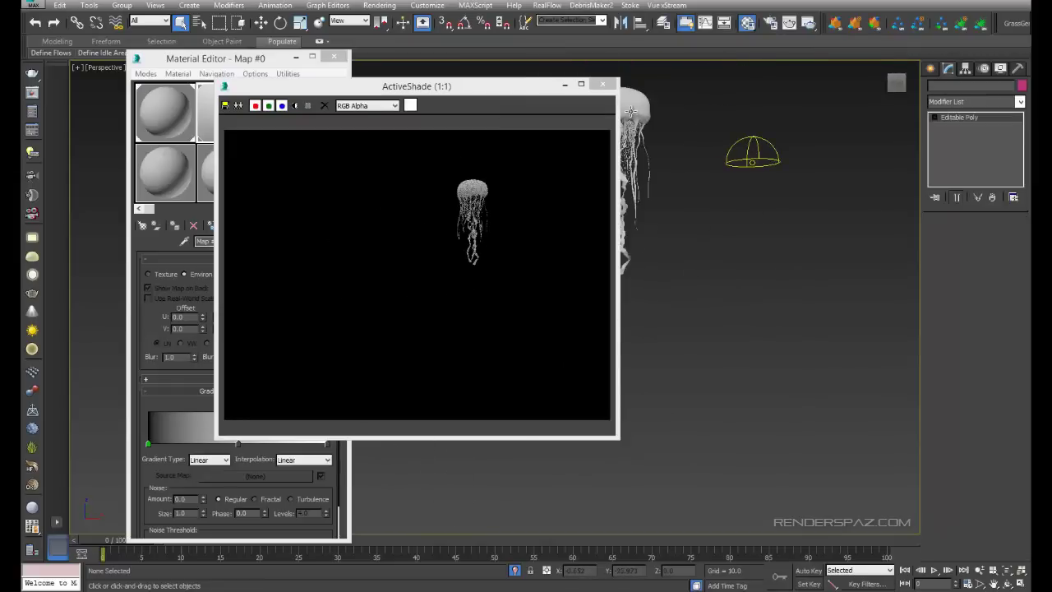
Select the jellyfish, frame it in the perspective view from a new angle, and reposition the ActiveShade window.
click(629, 121)
key(z)
alt+middle_drag(695, 281, 591, 165)
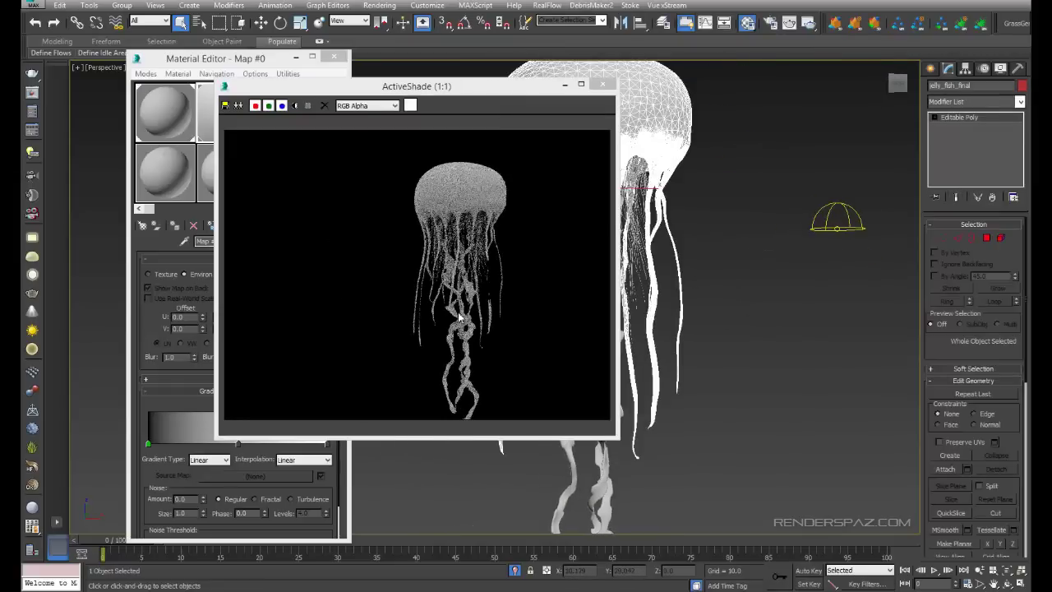
alt+middle_drag(753, 377, 695, 291)
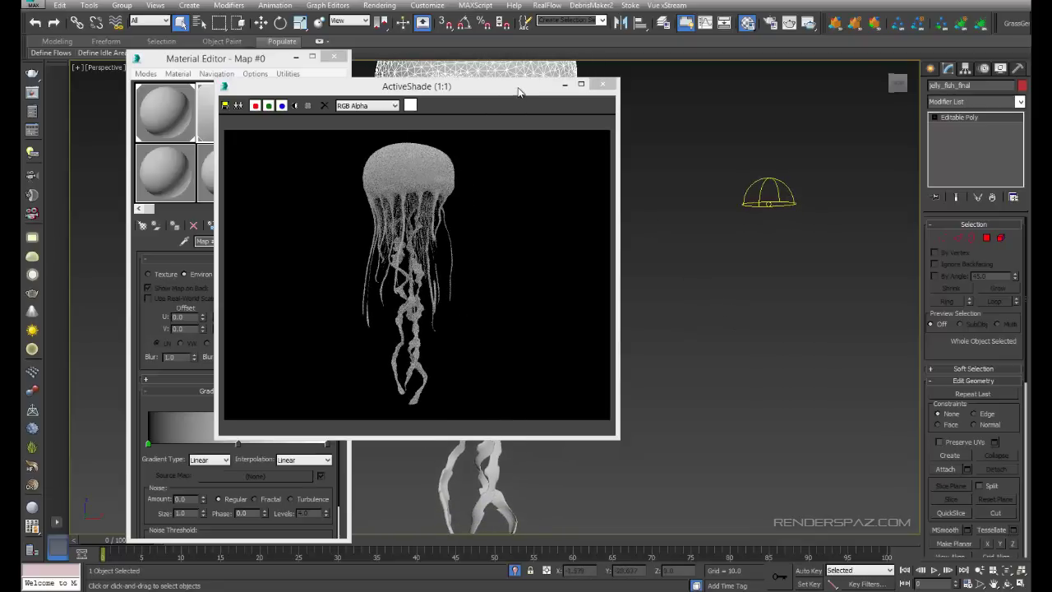
drag(517, 87, 723, 101)
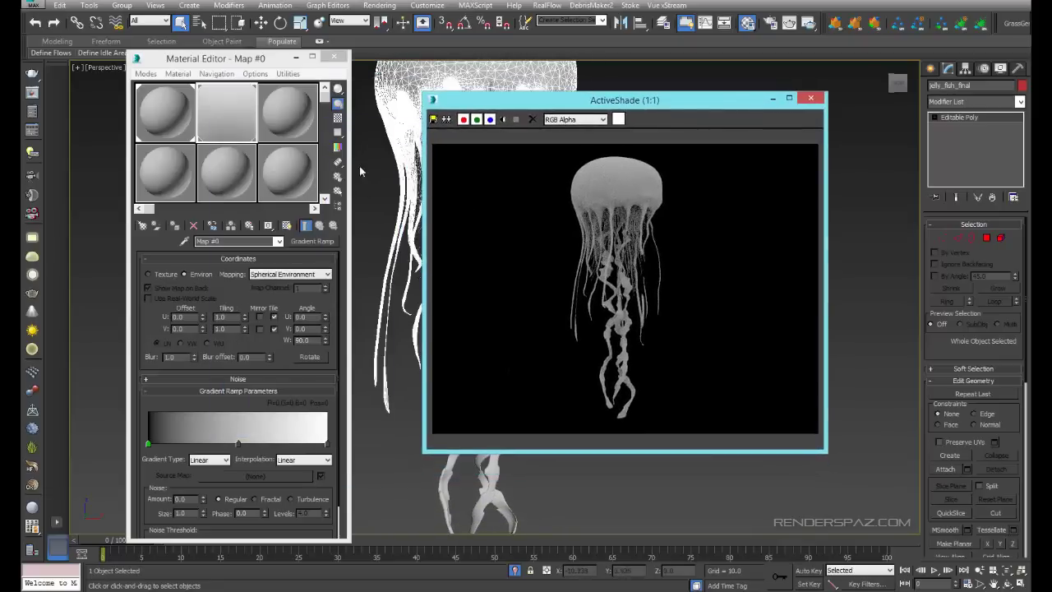
drag(761, 104, 630, 139)
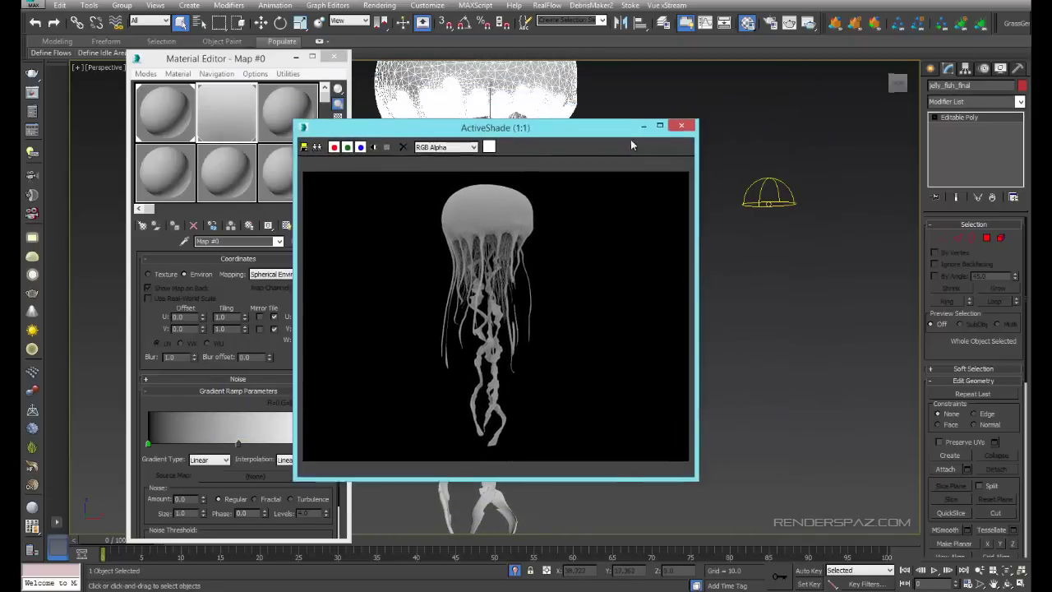
Turn off the dome light's Invisible option and move the ActiveShade window clear of the Material Editor.
click(768, 193)
scroll(935, 308, down, 1)
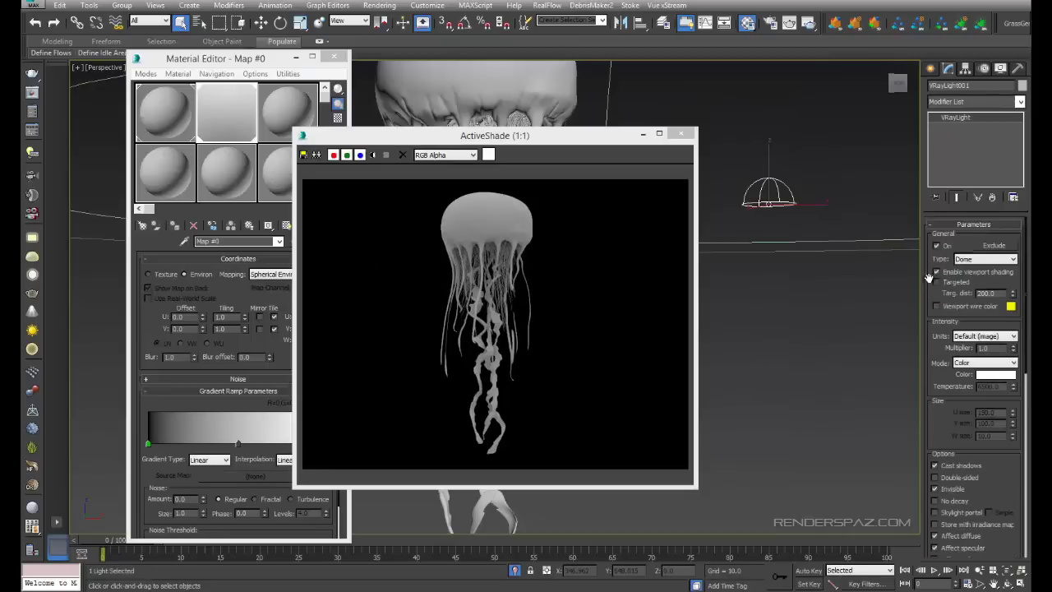
click(934, 398)
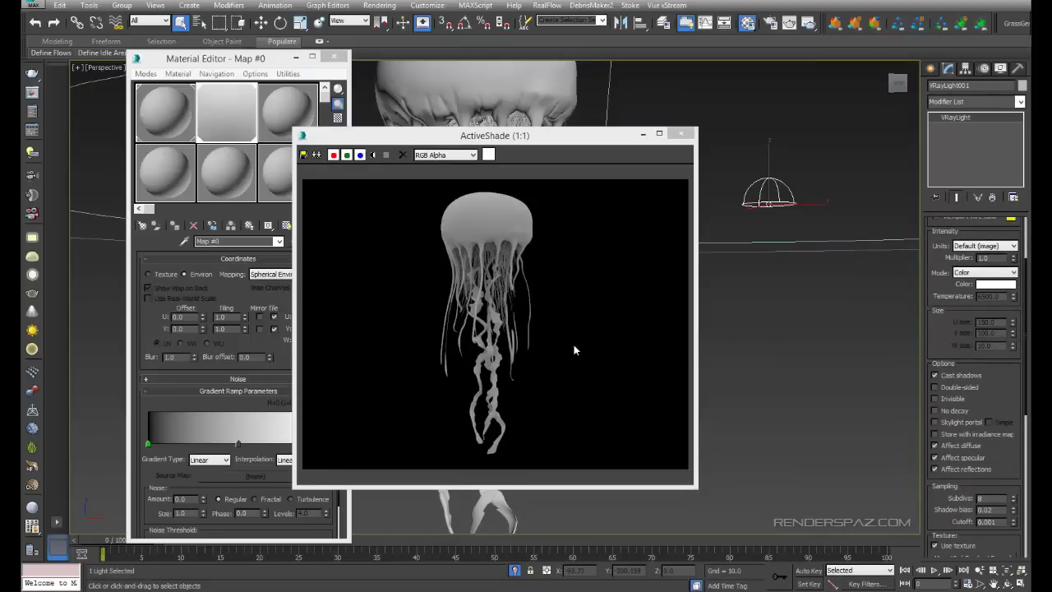
click(577, 141)
drag(578, 141, 691, 112)
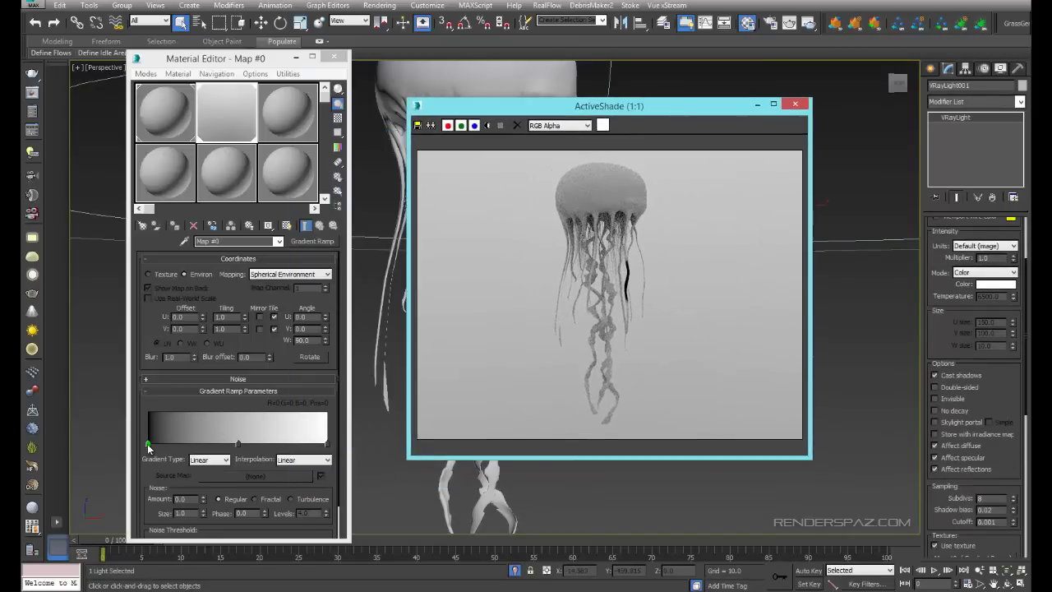
Change the gradient ramp's black start flag to a very dark blue with RGB 0, 2, 5.
double_click(148, 444)
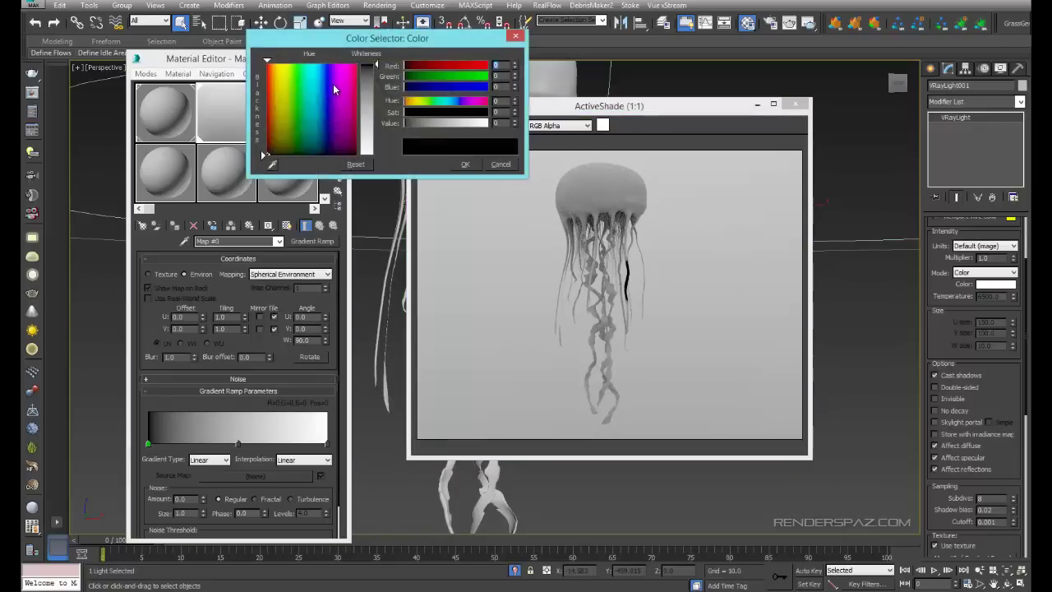
drag(317, 134, 321, 153)
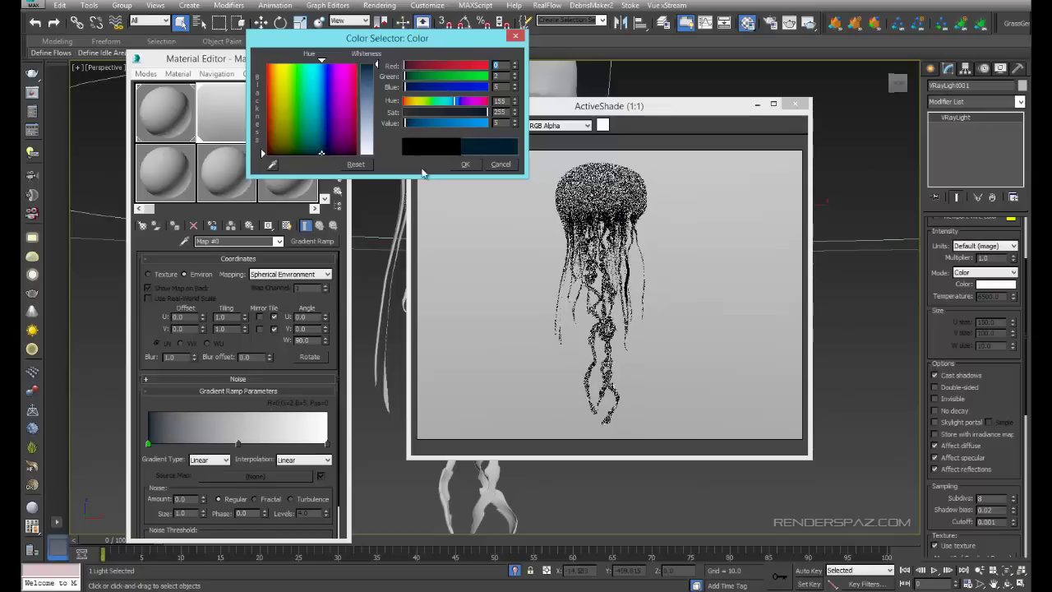
click(465, 164)
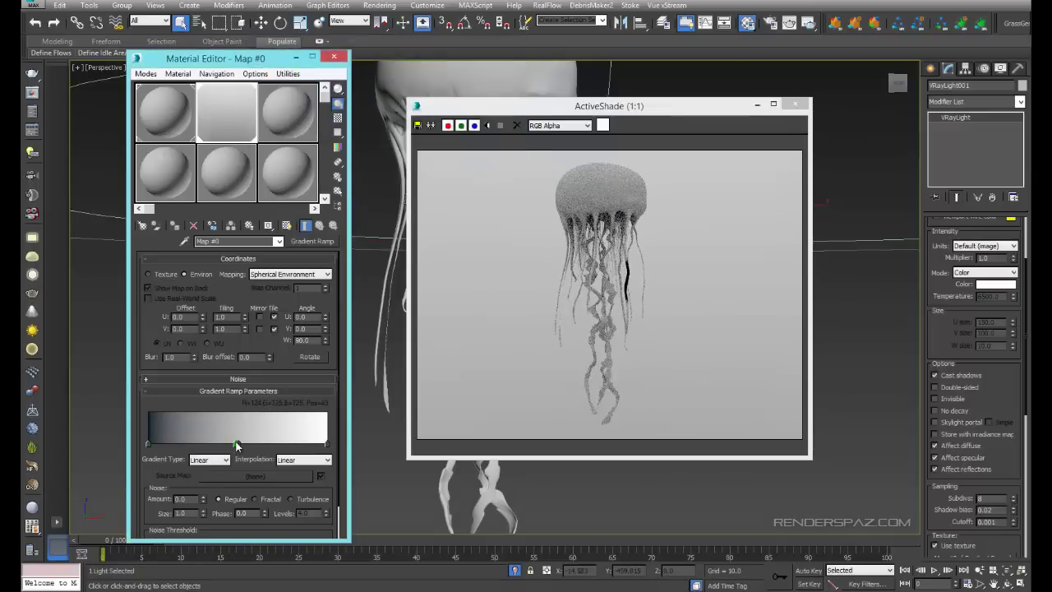
Add a gradient flag coloured dark blue (RGB 0, 2, 5), moving it to about position 48 and the grey flag to position 64.
click(224, 444)
double_click(224, 443)
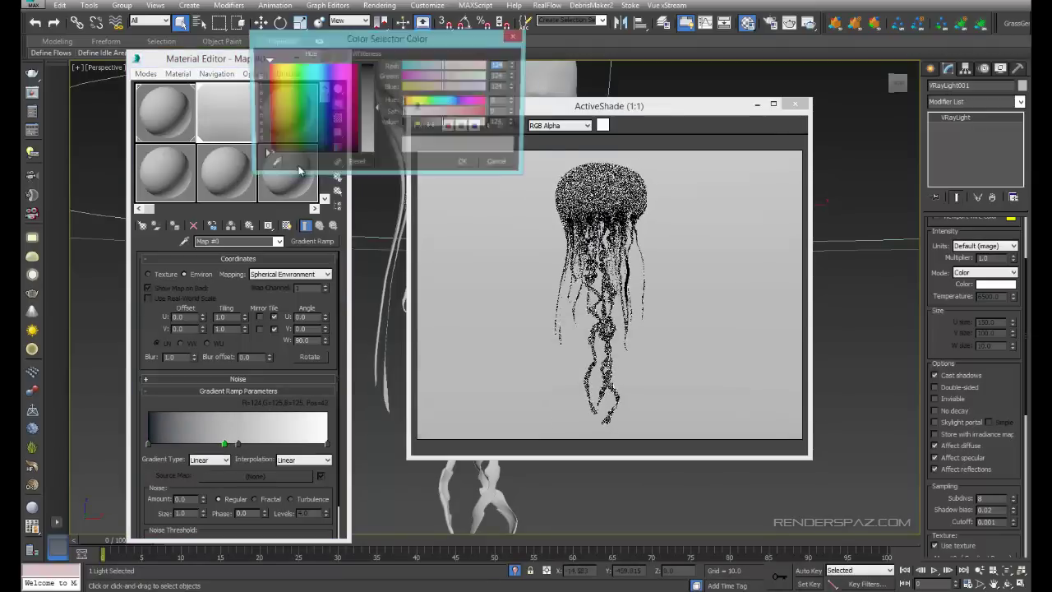
drag(310, 141, 319, 152)
drag(377, 108, 375, 64)
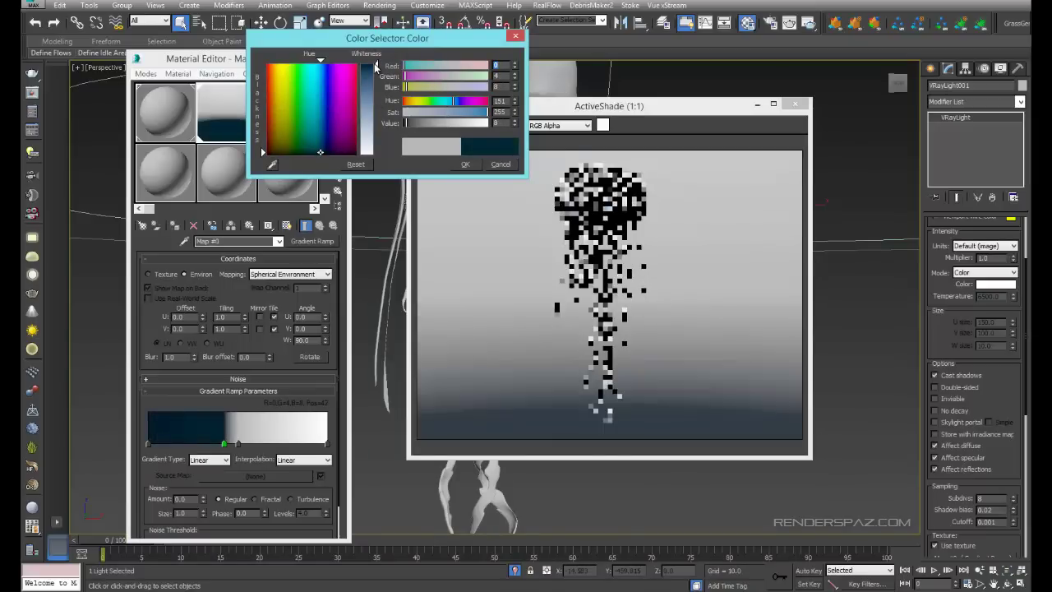
mouse_move(408, 125)
mouse_down()
mouse_move(417, 125)
mouse_move(405, 125)
mouse_up()
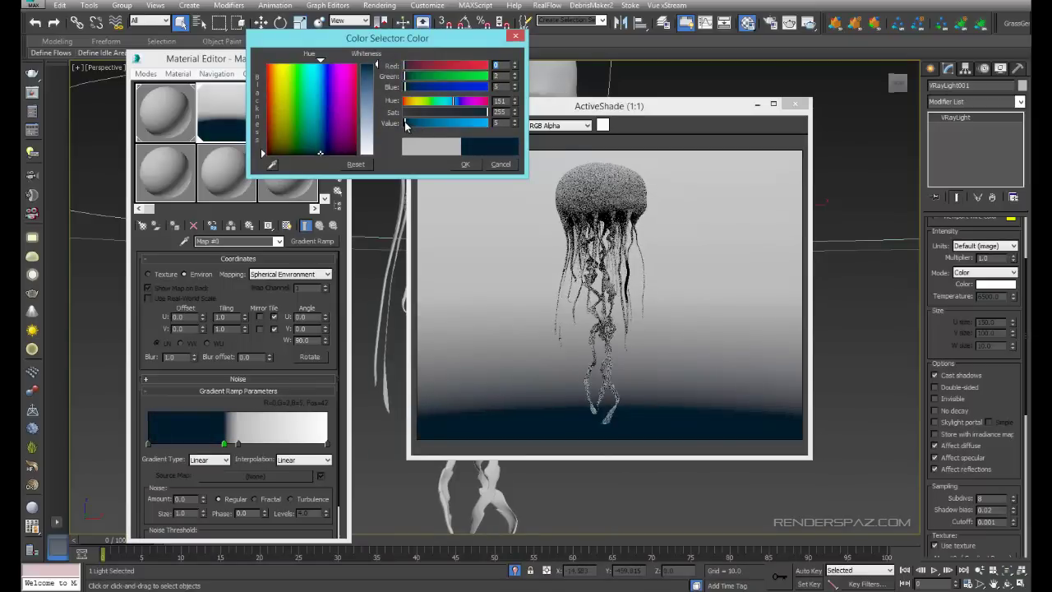
click(465, 163)
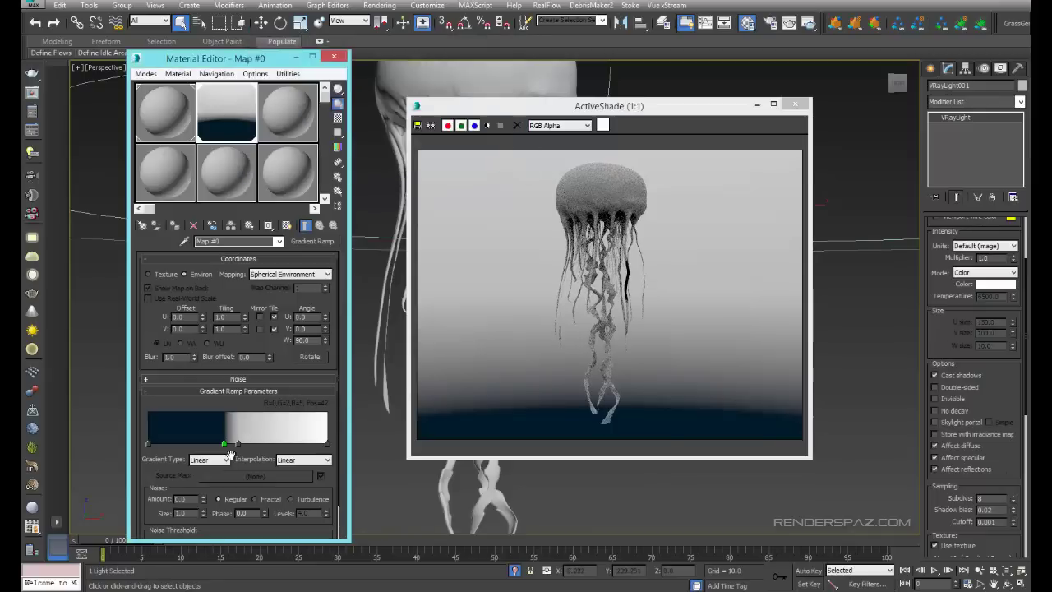
mouse_move(239, 443)
mouse_down()
mouse_move(271, 445)
mouse_move(234, 445)
mouse_up()
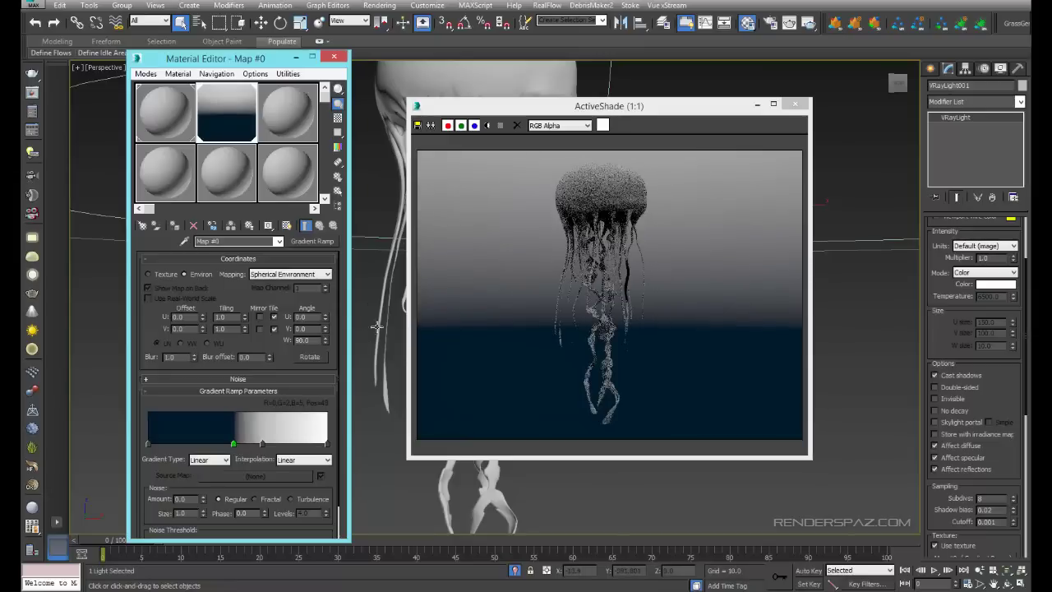
Change the gradient ramp's white end flag to a light blue of about RGB 79, 158, 204.
double_click(327, 445)
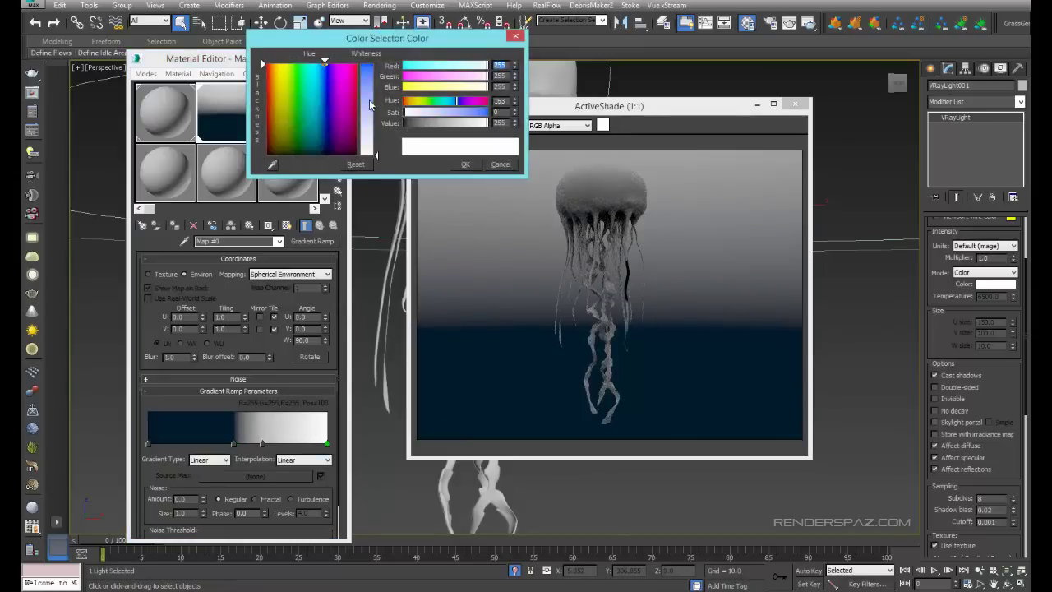
click(369, 98)
drag(316, 86, 322, 96)
click(317, 97)
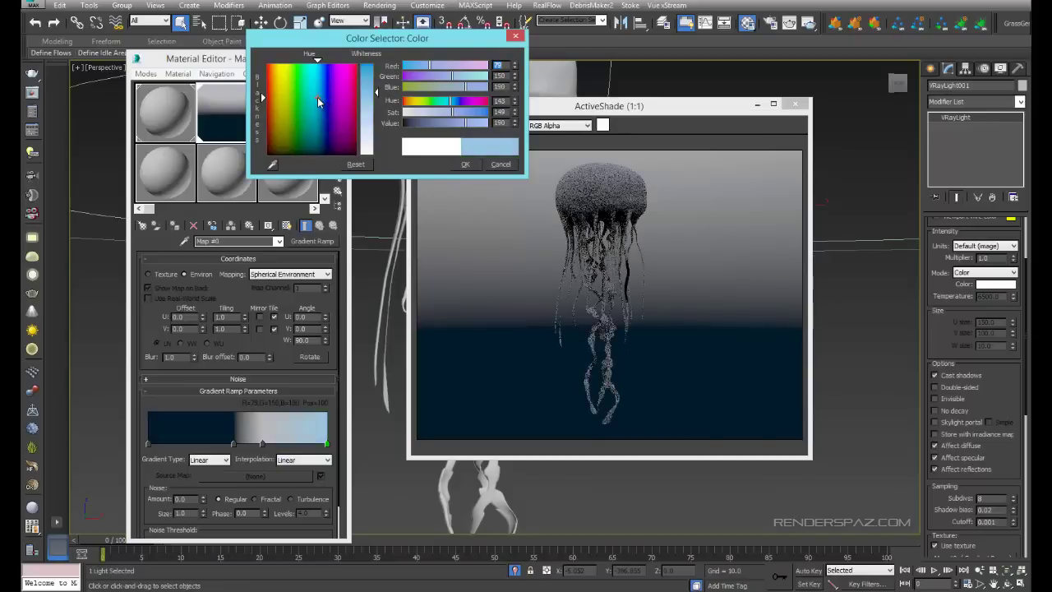
click(465, 163)
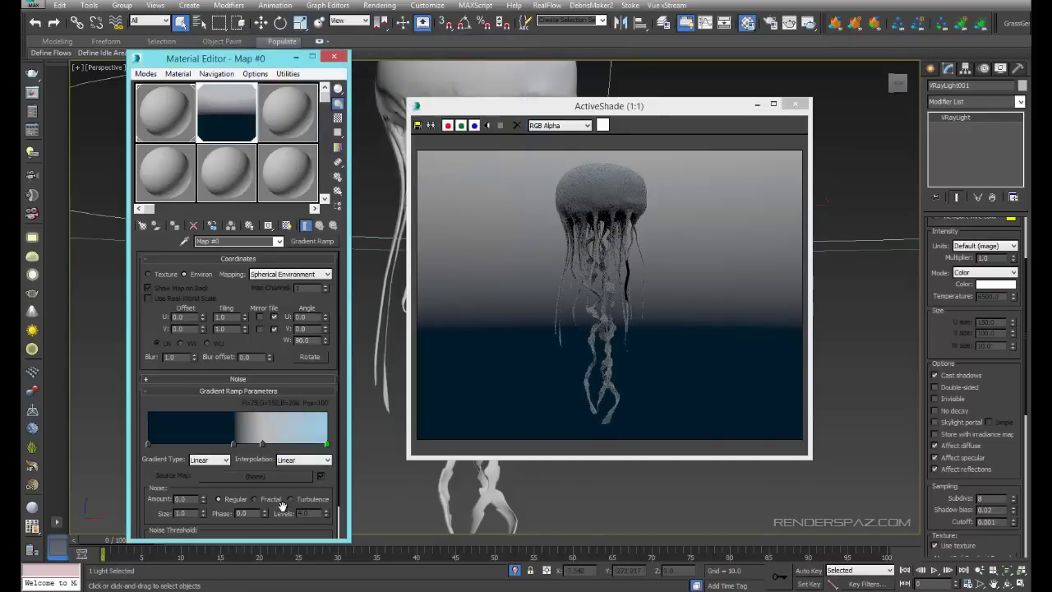
click(263, 444)
key(Delete)
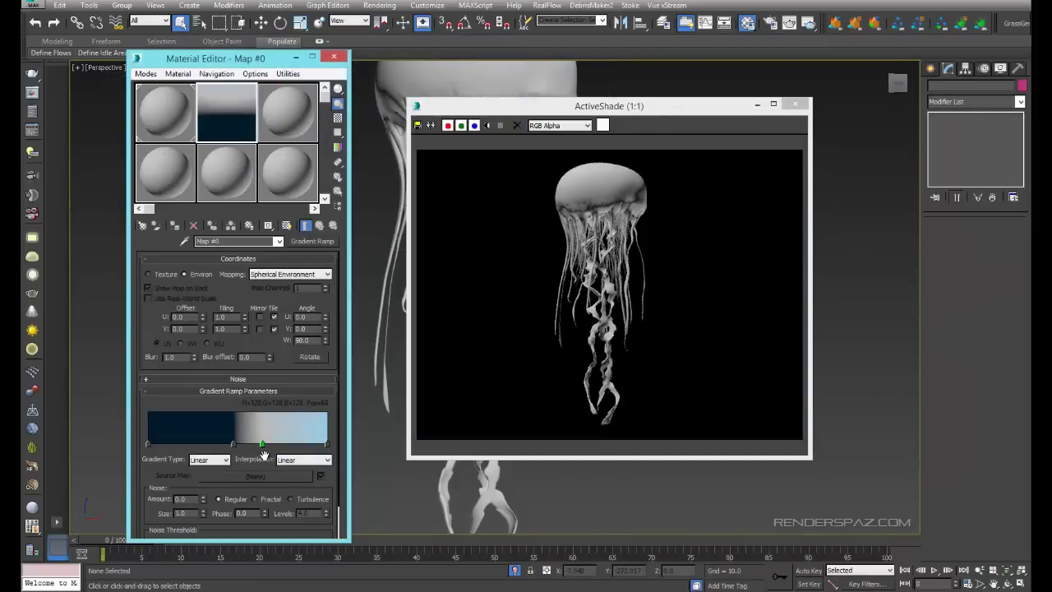
key(ctrl+z)
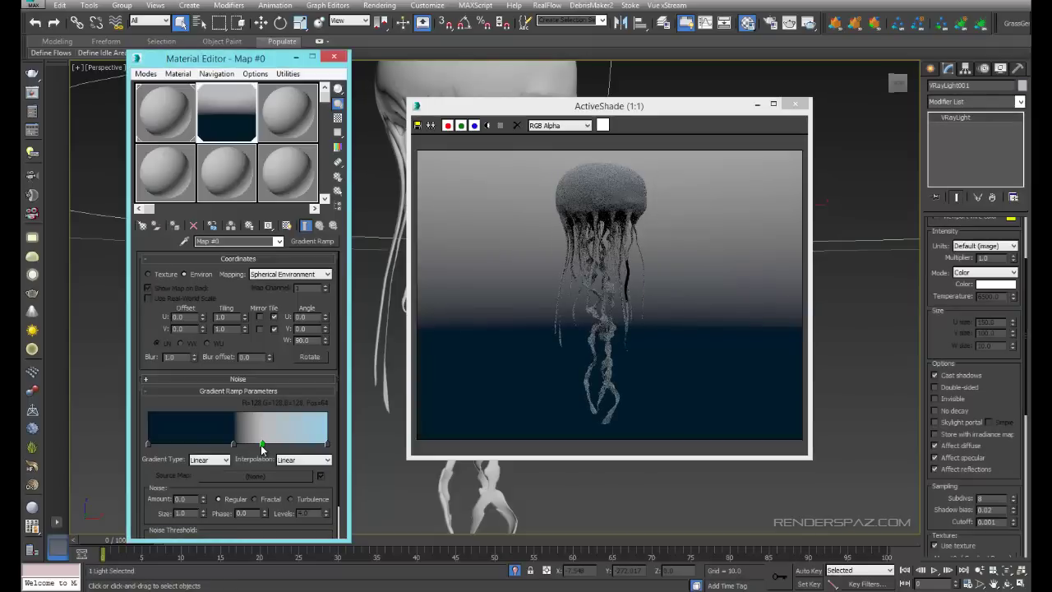
Delete the grey flag from the gradient ramp so it blends directly from dark to light blue.
right_click(262, 444)
click(279, 501)
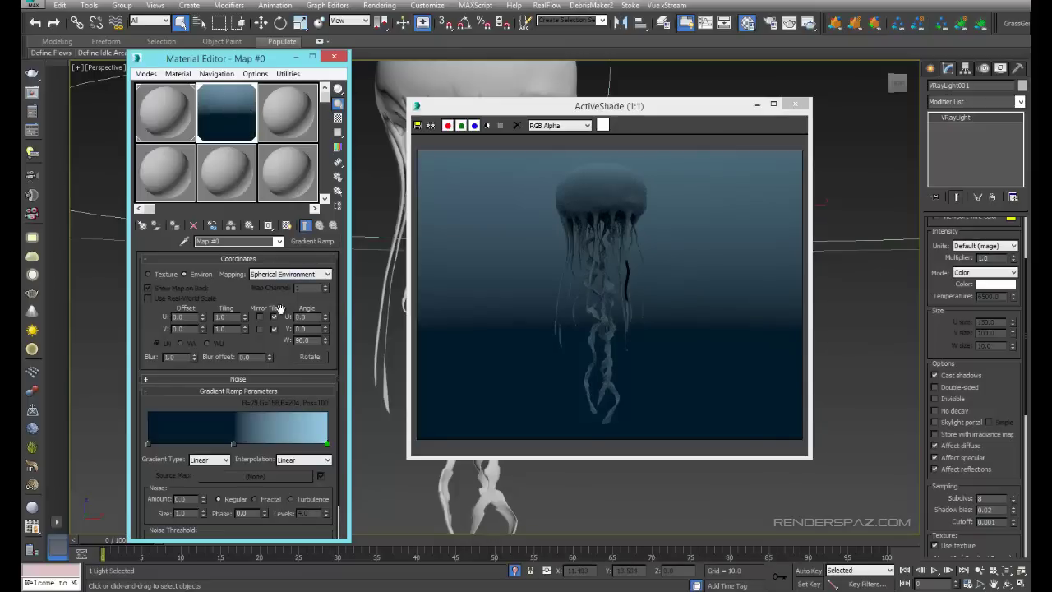
Try Output Amounts of 20 and 10 for the gradient ramp map and settle on 5.
scroll(270, 303, down, 2)
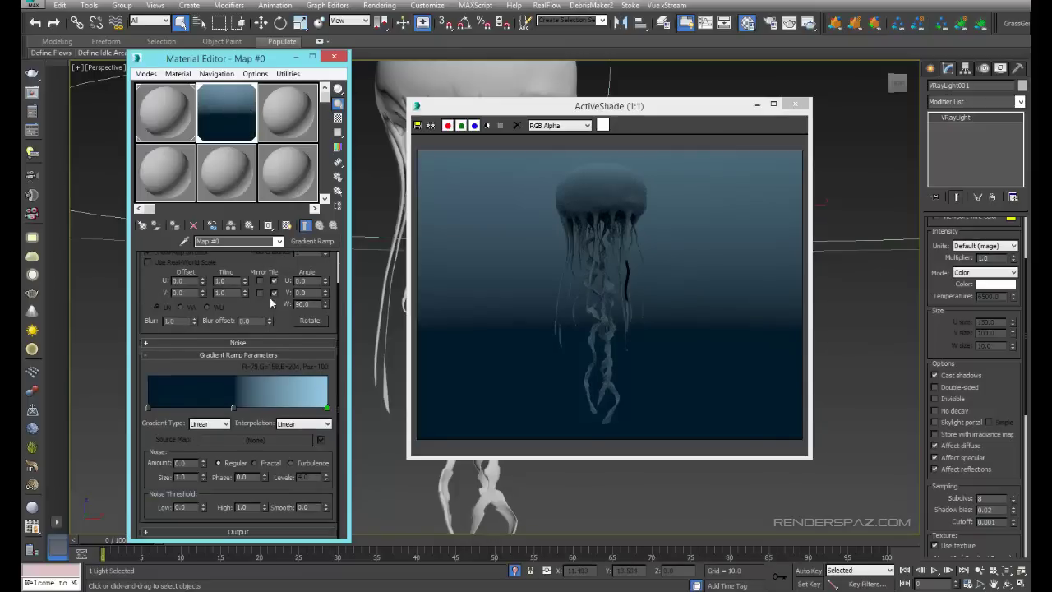
click(270, 534)
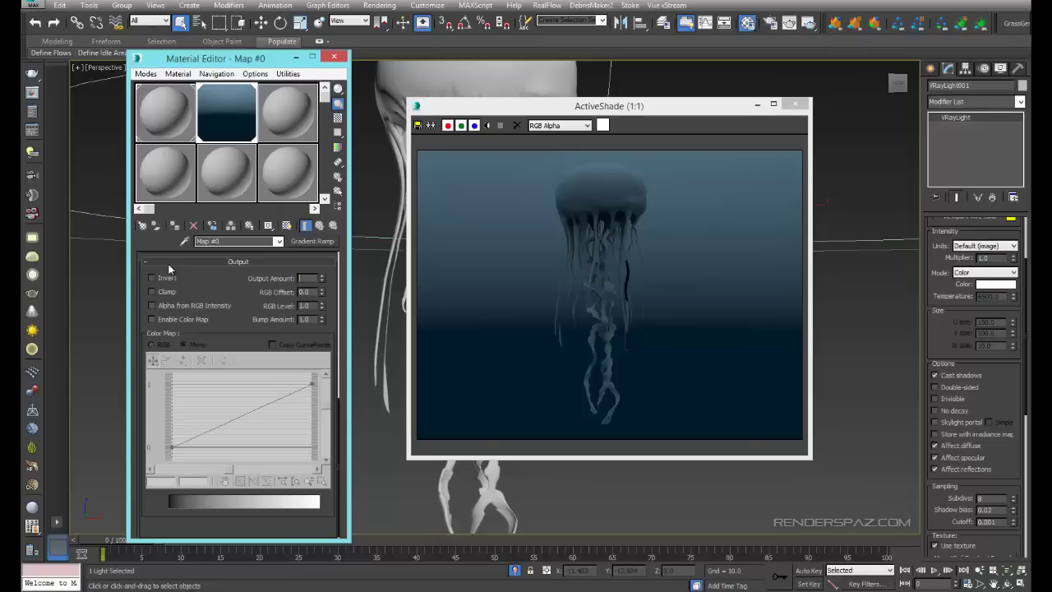
key(Return)
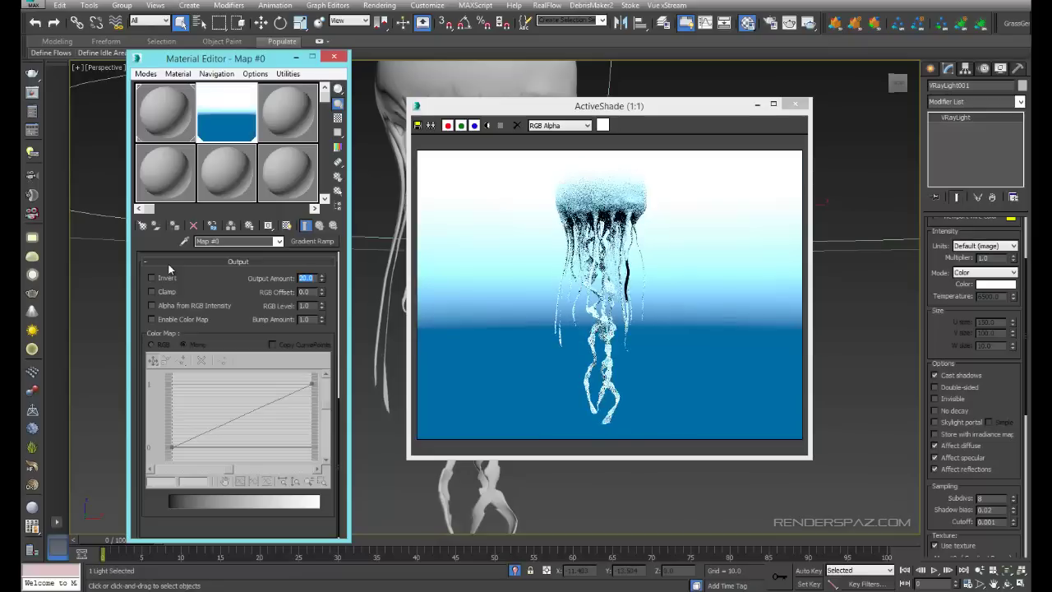
text(10)
key(Return)
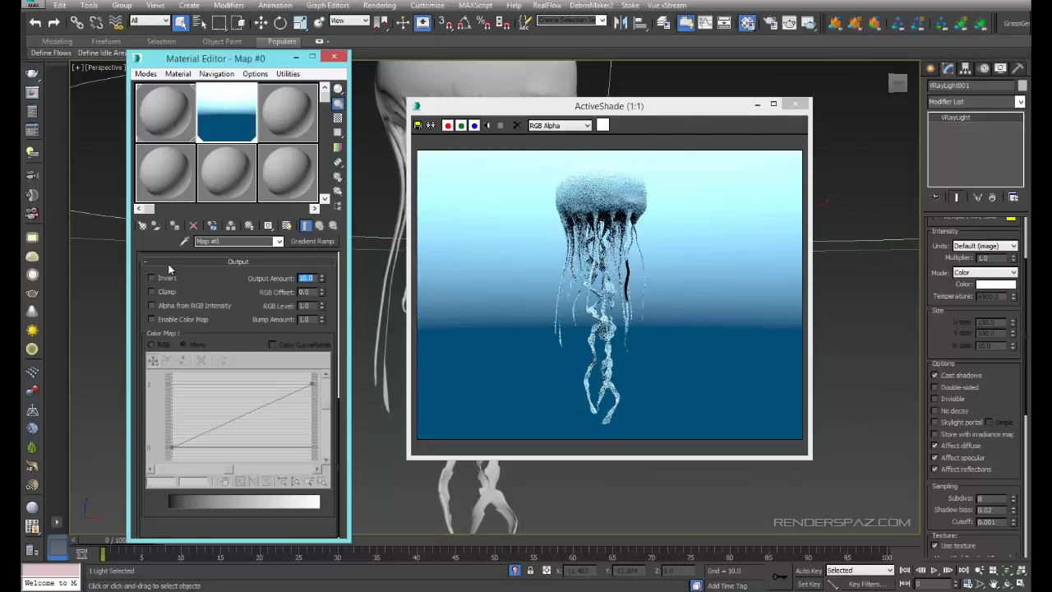
text(5)
key(Return)
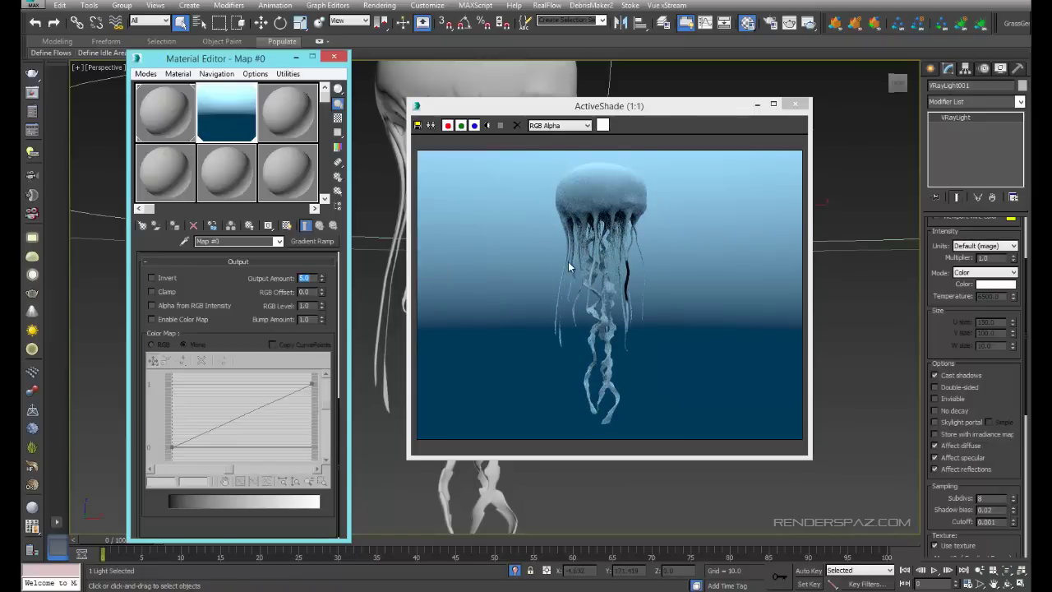
Select the jellyfish, centre it in the perspective view, and place the ActiveShade window beside it.
middle_drag(401, 222, 875, 228)
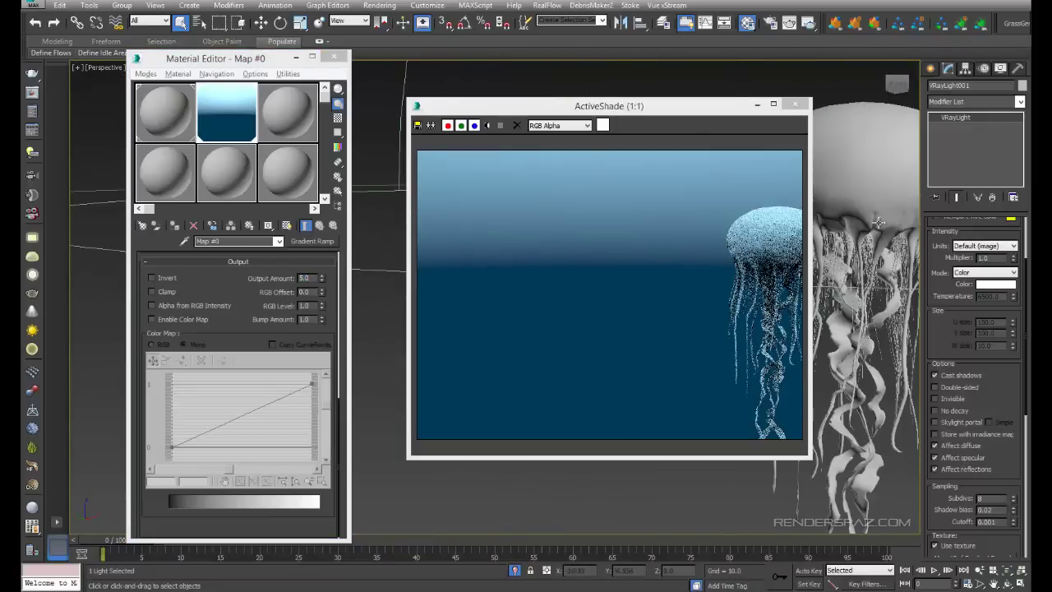
click(875, 228)
key(z)
click(787, 253)
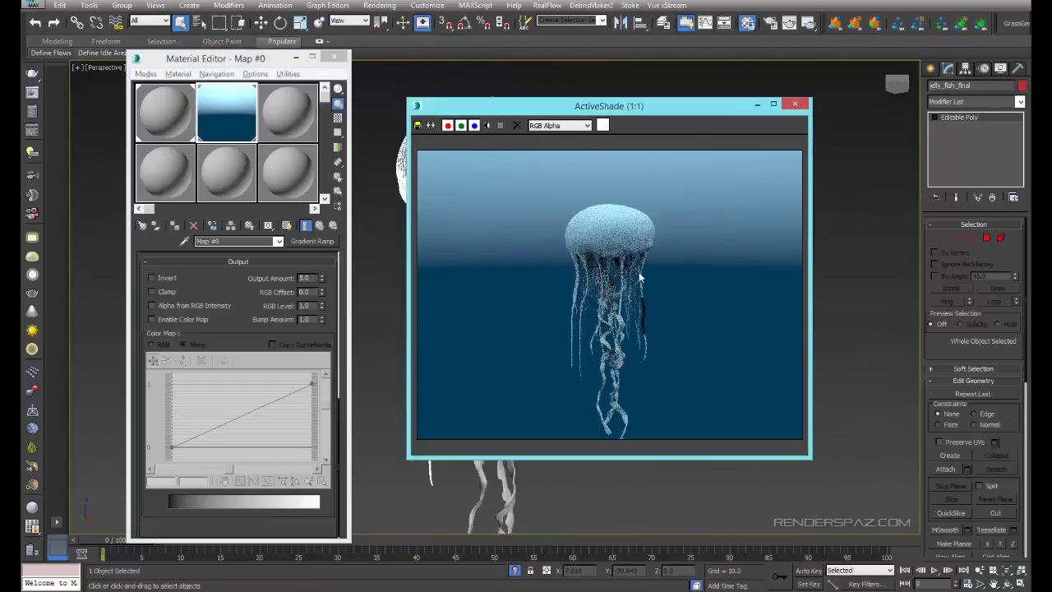
drag(624, 107, 763, 74)
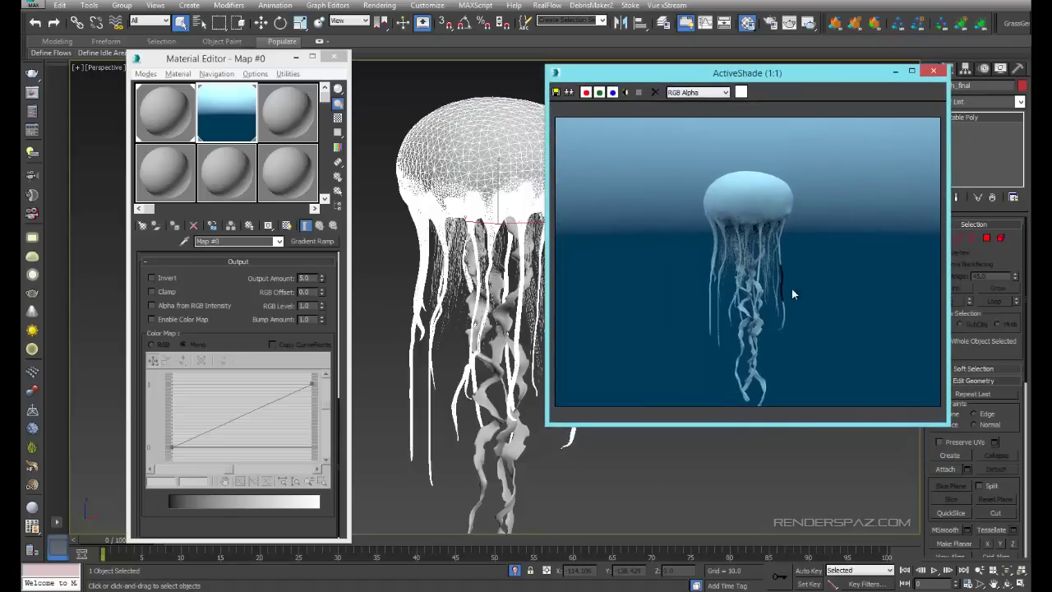
click(635, 481)
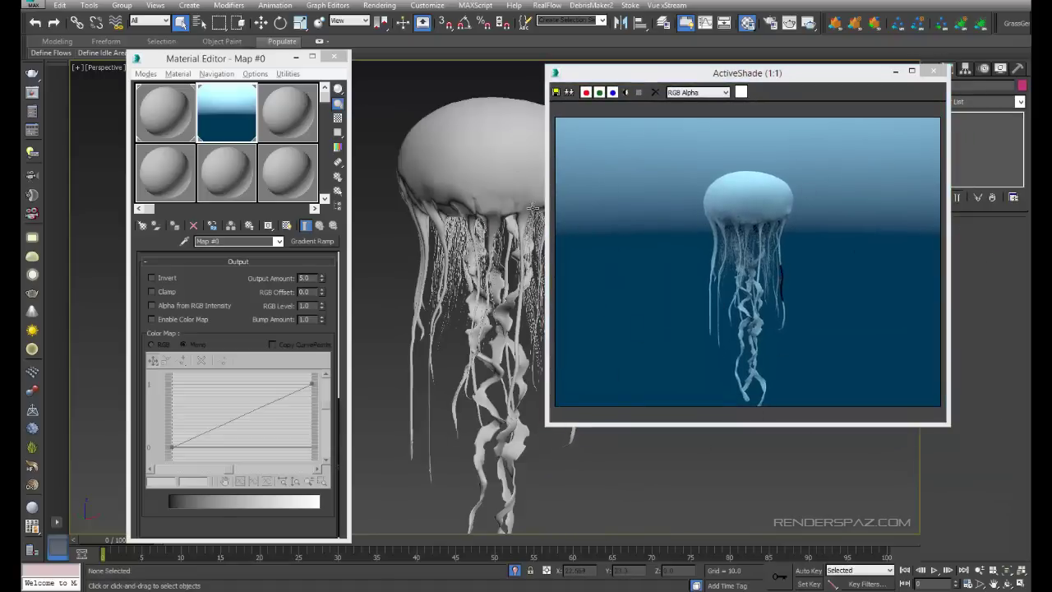
click(505, 125)
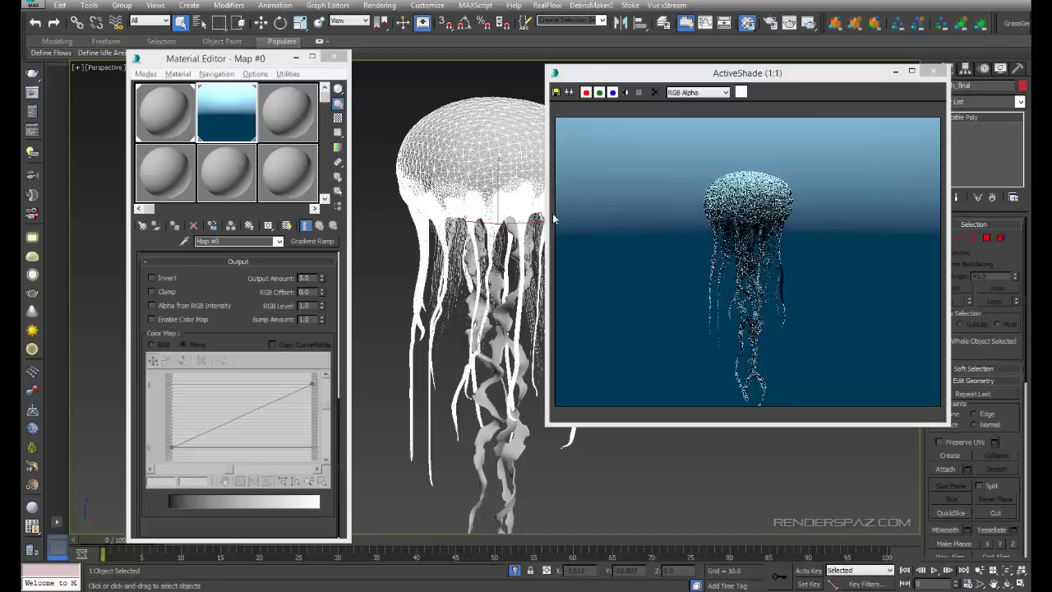
drag(786, 77, 819, 107)
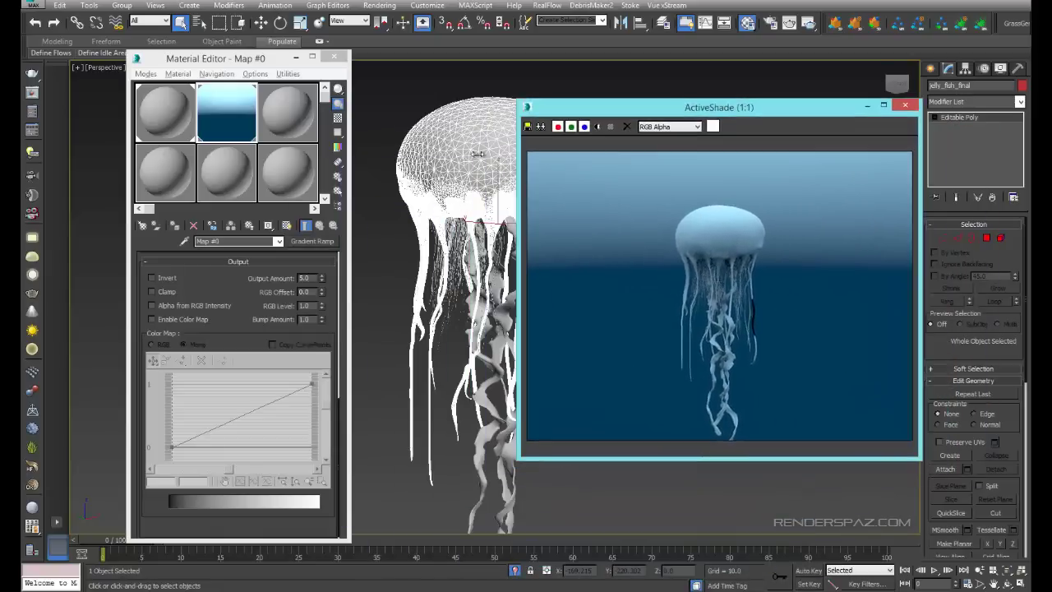
Set the gradient ramp map's Output Amount to 4.5.
click(308, 279)
text(4.5)
key(Return)
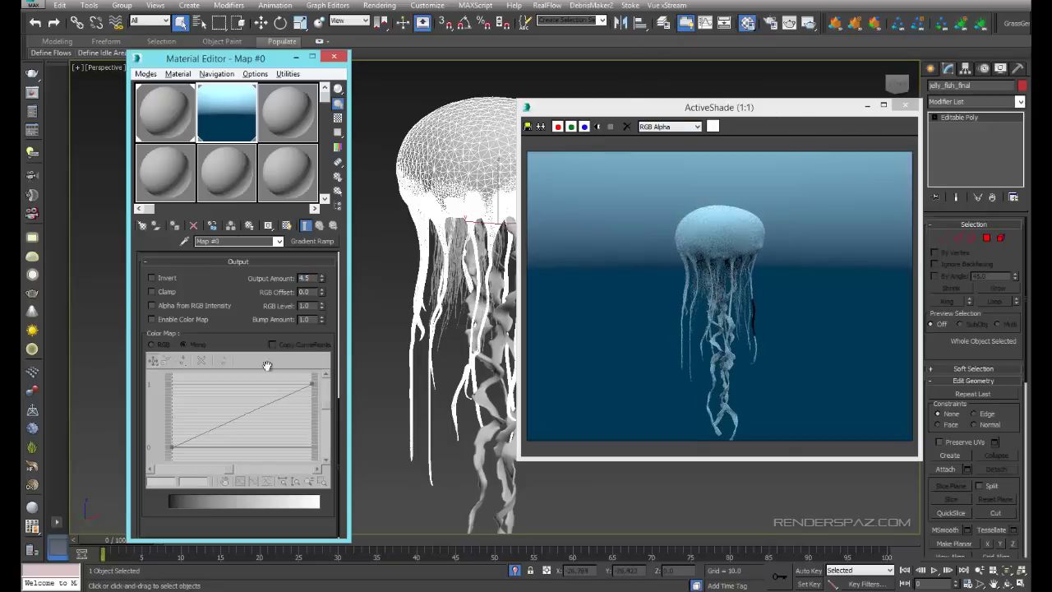
Recolour the light-blue end flag of the gradient ramp to a darker blue, about RGB 50, 86, 139.
scroll(238, 313, up, 5)
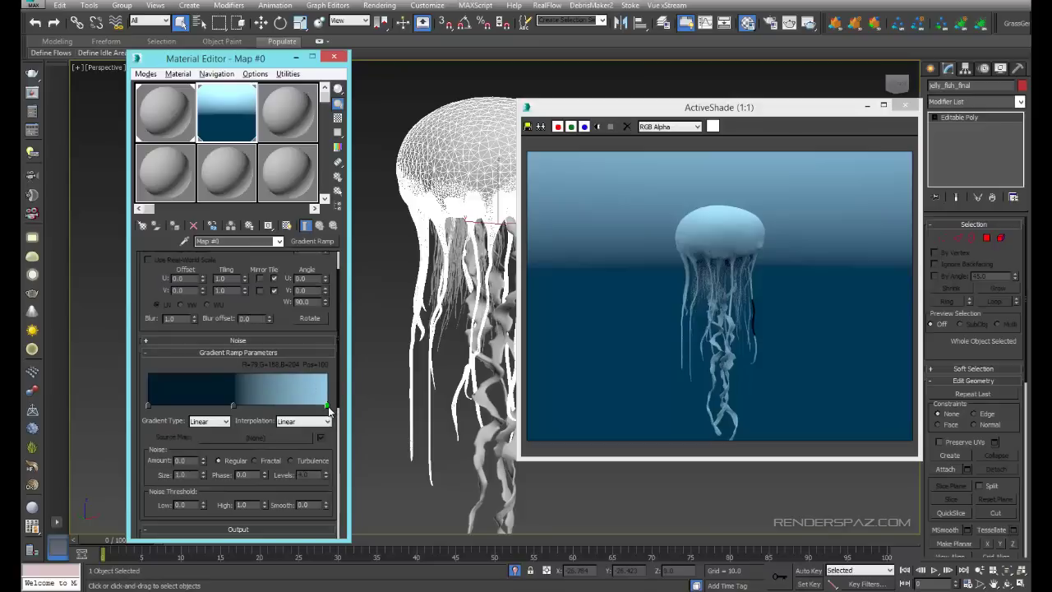
double_click(326, 405)
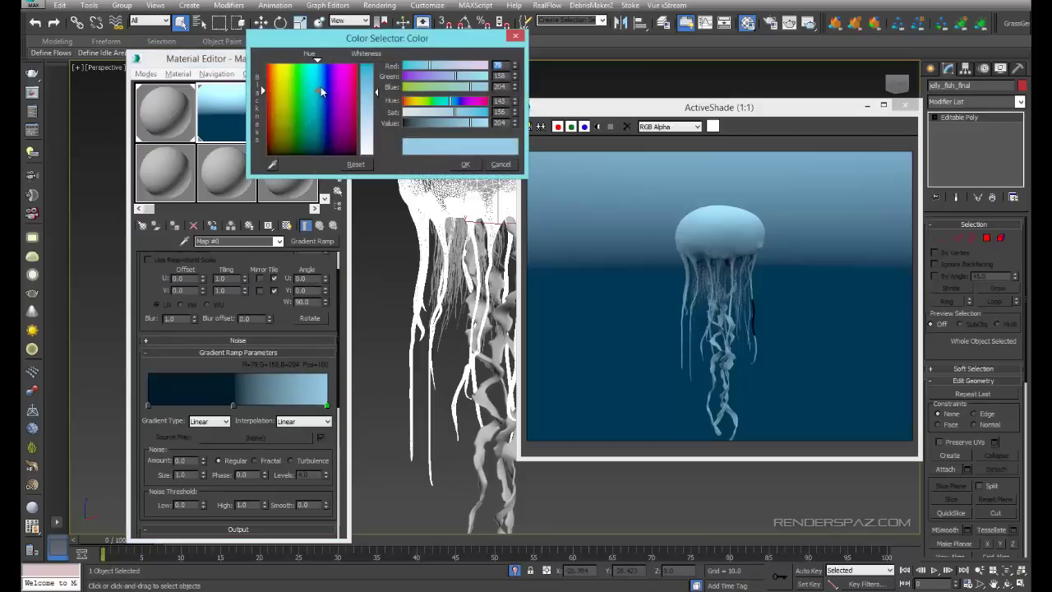
drag(321, 92, 321, 115)
drag(373, 92, 376, 82)
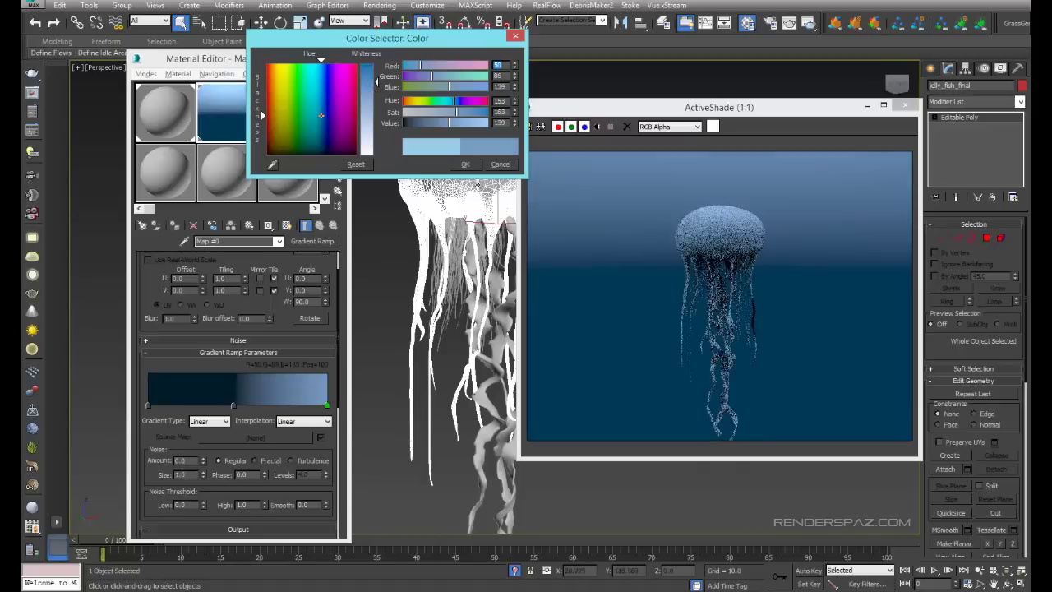
click(465, 165)
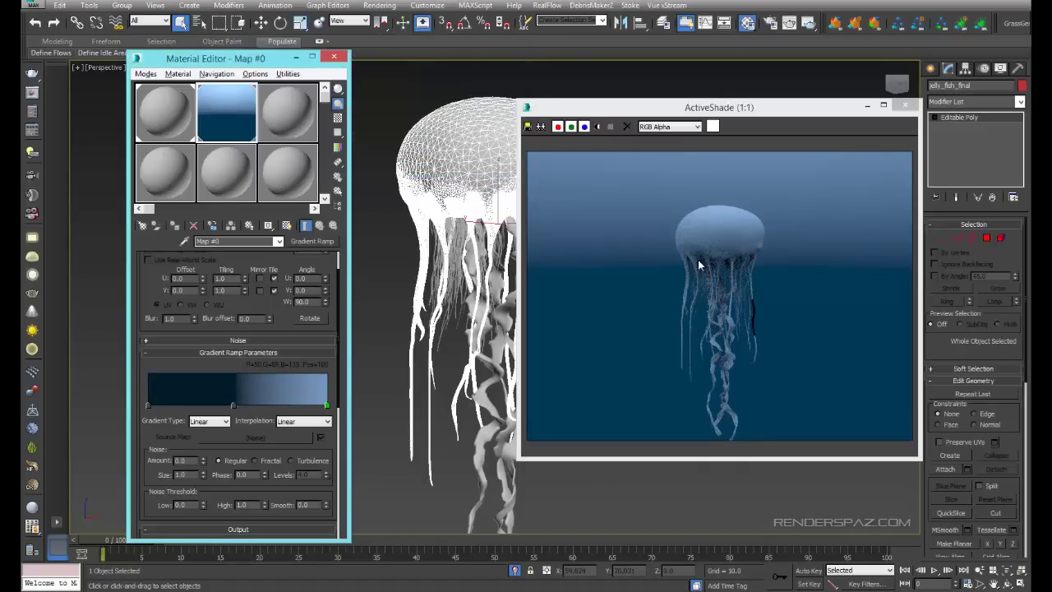
Select the dome light beside the jellyfish and make it invisible to the render.
drag(805, 113, 477, 101)
click(792, 241)
scroll(750, 231, down, 5)
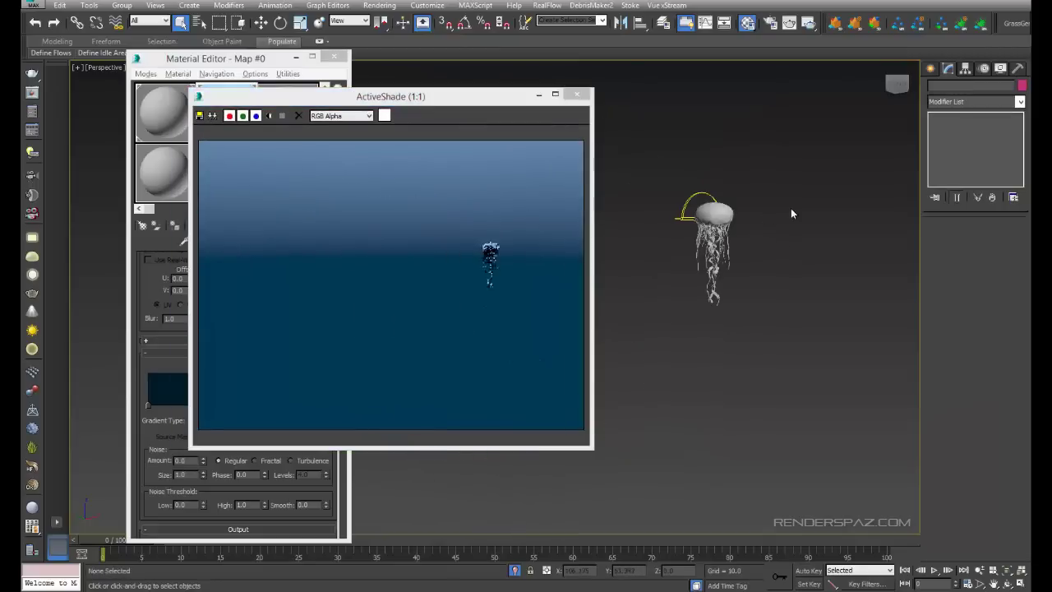
middle_drag(779, 216, 758, 225)
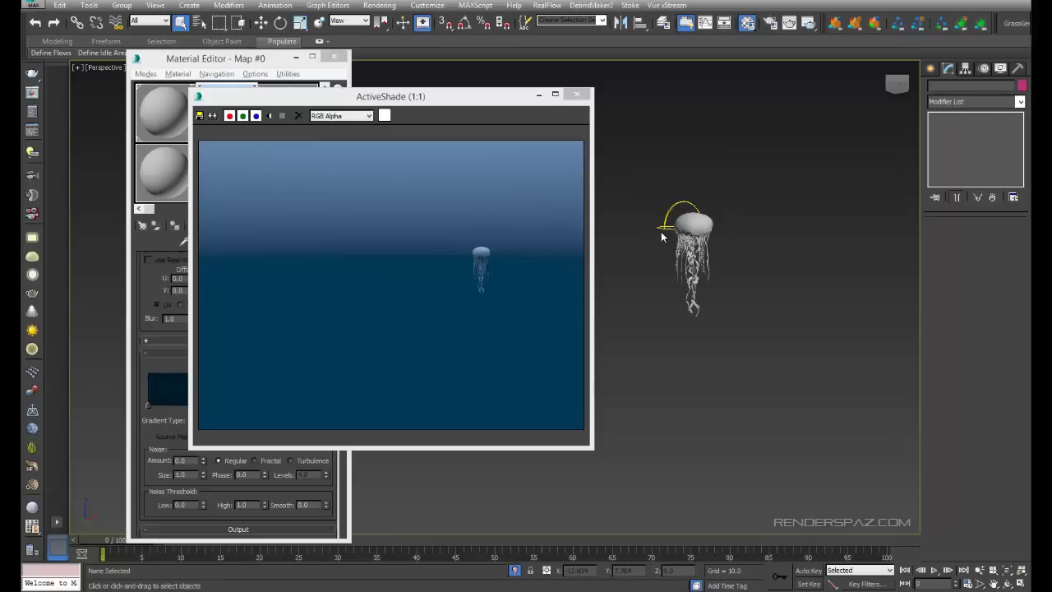
scroll(680, 239, up, 5)
drag(680, 240, 716, 284)
scroll(937, 348, down, 4)
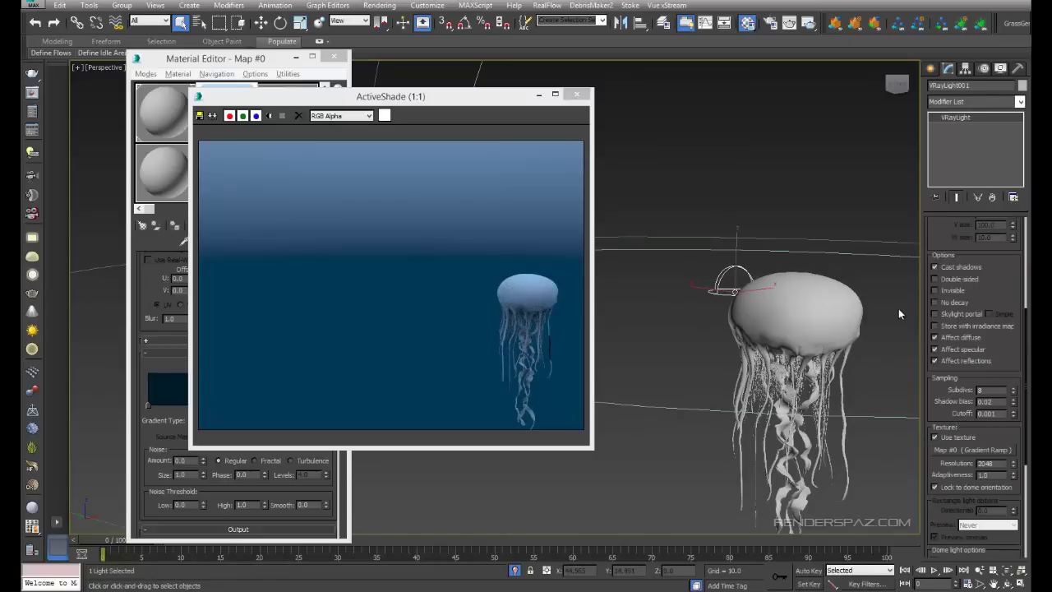
click(934, 292)
Deselect the light, frame the whole jellyfish in the perspective view, and place the ActiveShade window beside it.
middle_drag(846, 369, 715, 252)
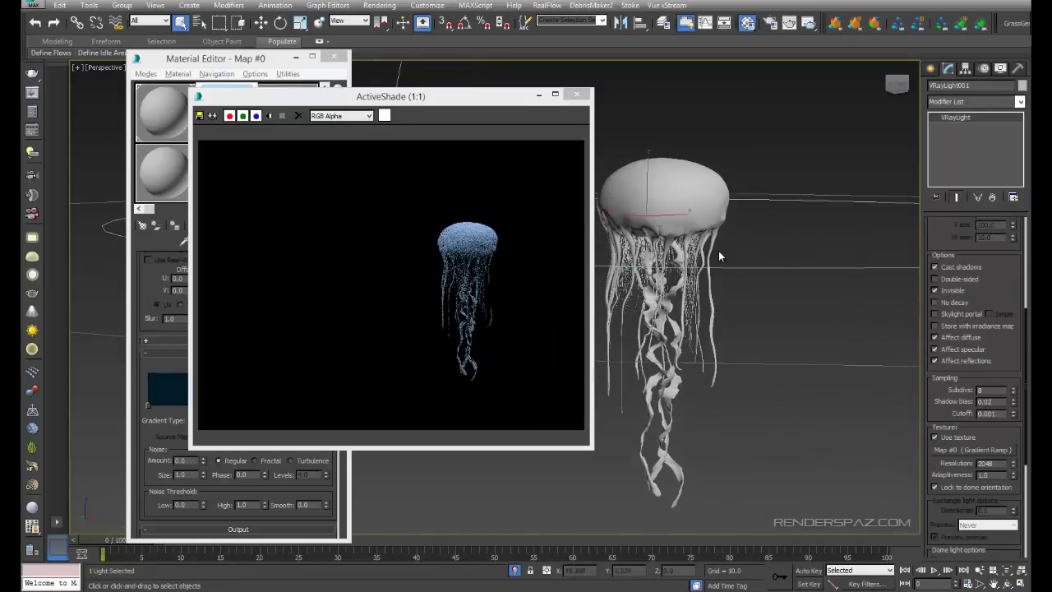
scroll(780, 362, down, 2)
scroll(832, 371, up, 5)
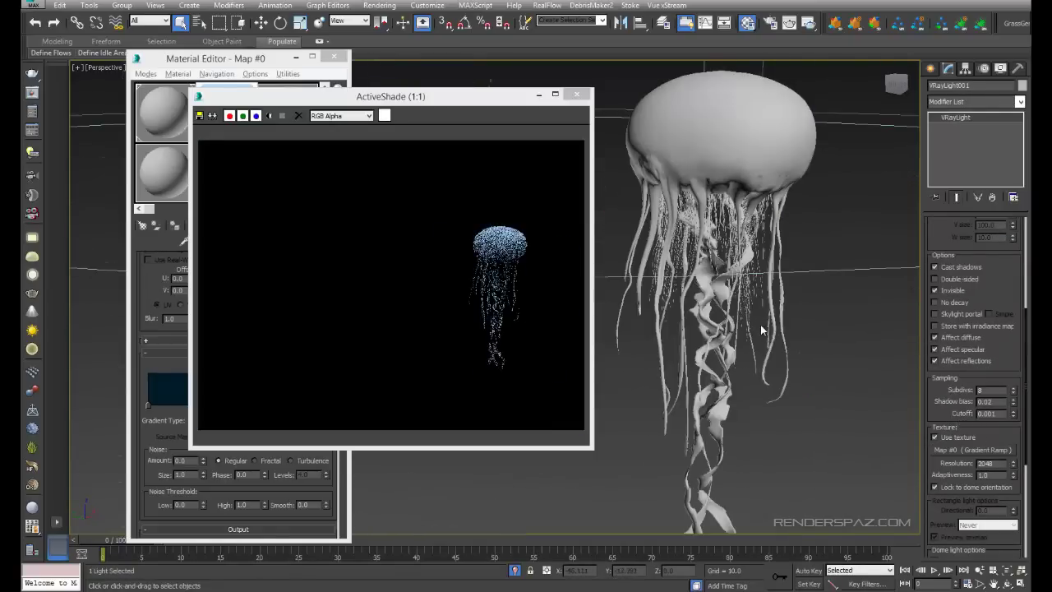
click(832, 371)
middle_drag(831, 372, 784, 245)
drag(493, 102, 758, 62)
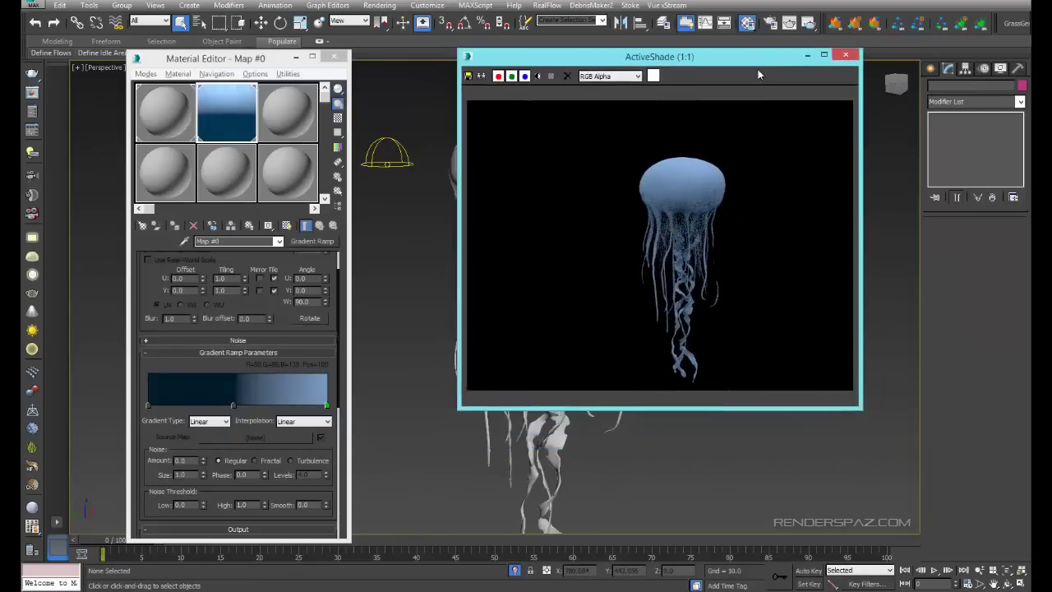
scroll(666, 470, down, 2)
middle_drag(666, 470, 625, 447)
Rename the unused material in the third sample slot Jelly_Fish_Mat1.
click(284, 100)
click(243, 241)
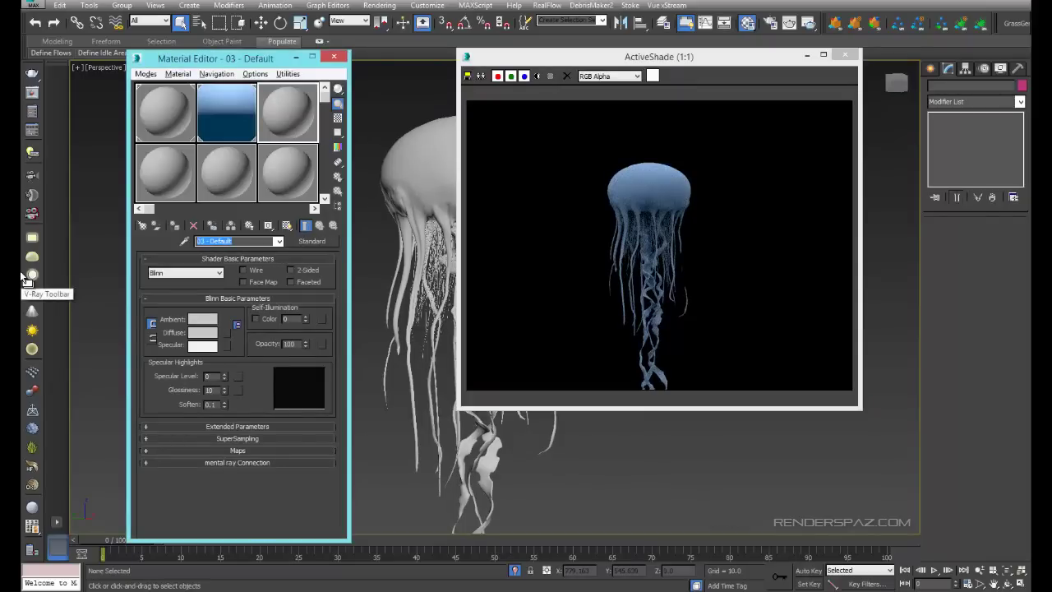
text(Jel)
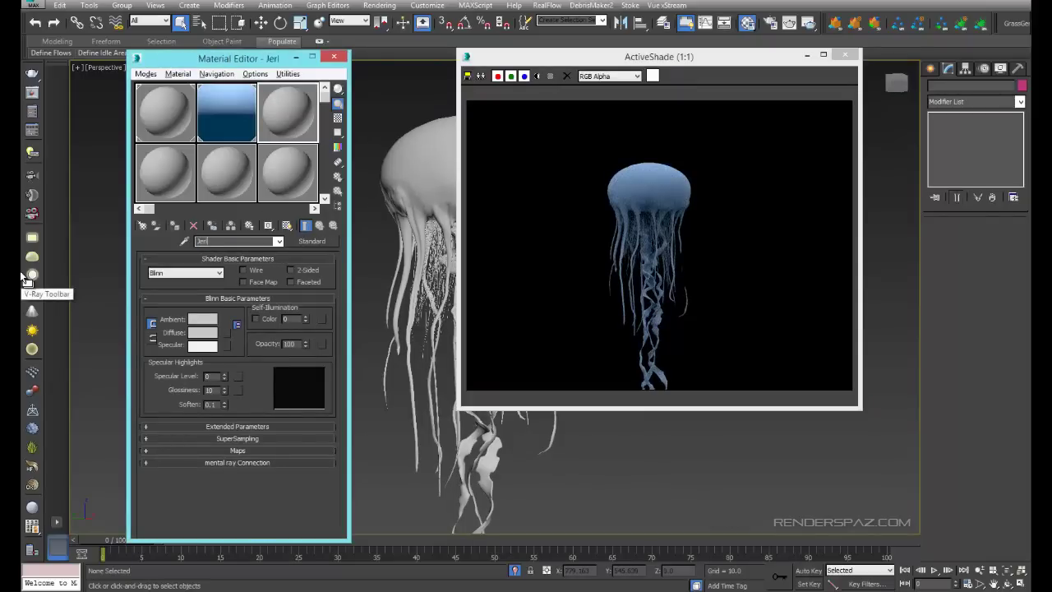
text(ly_Fish)
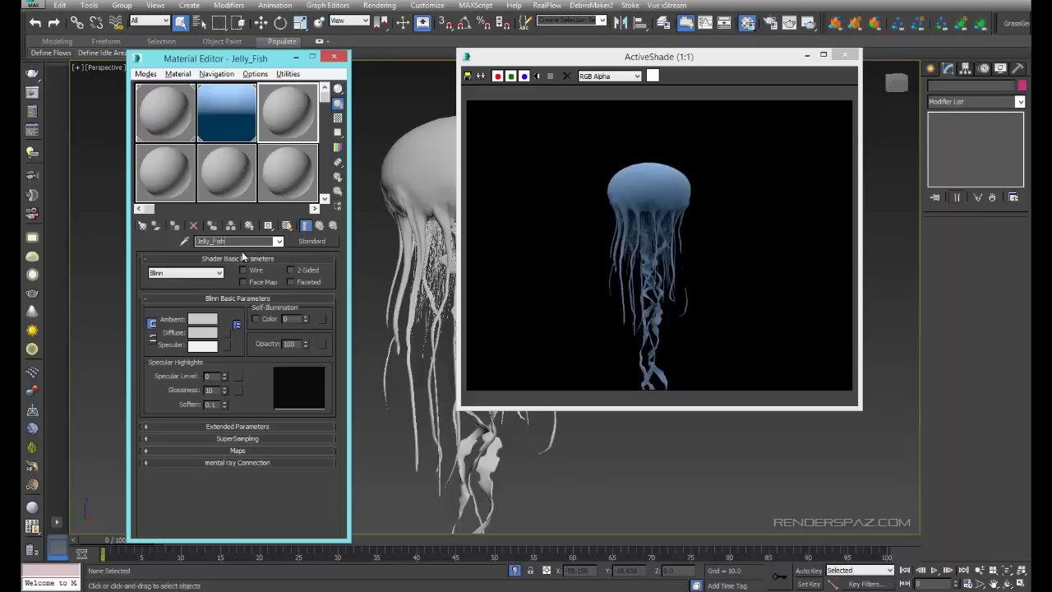
text(_Ma)
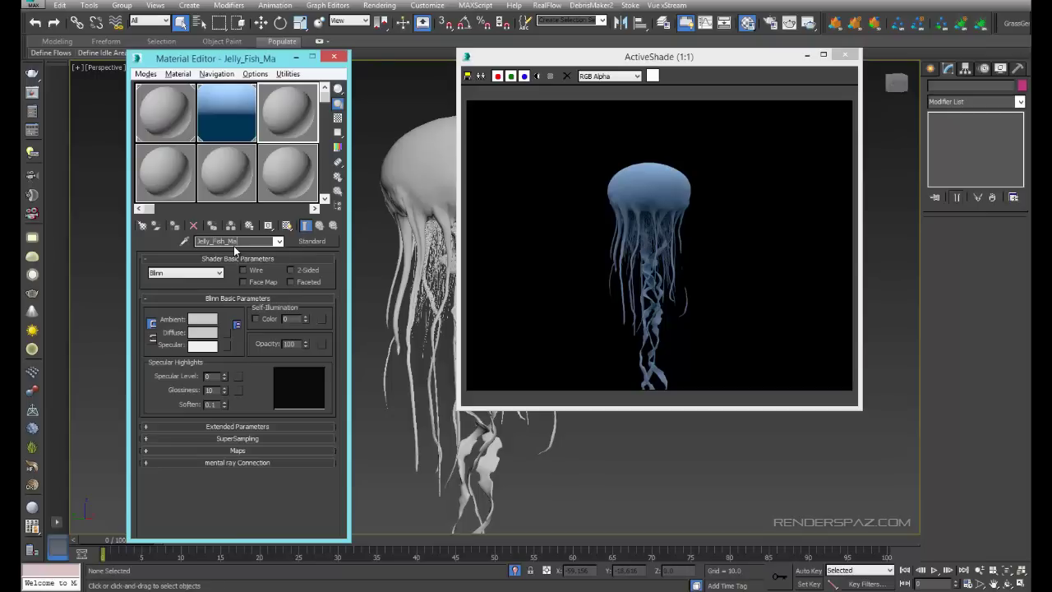
text(t1)
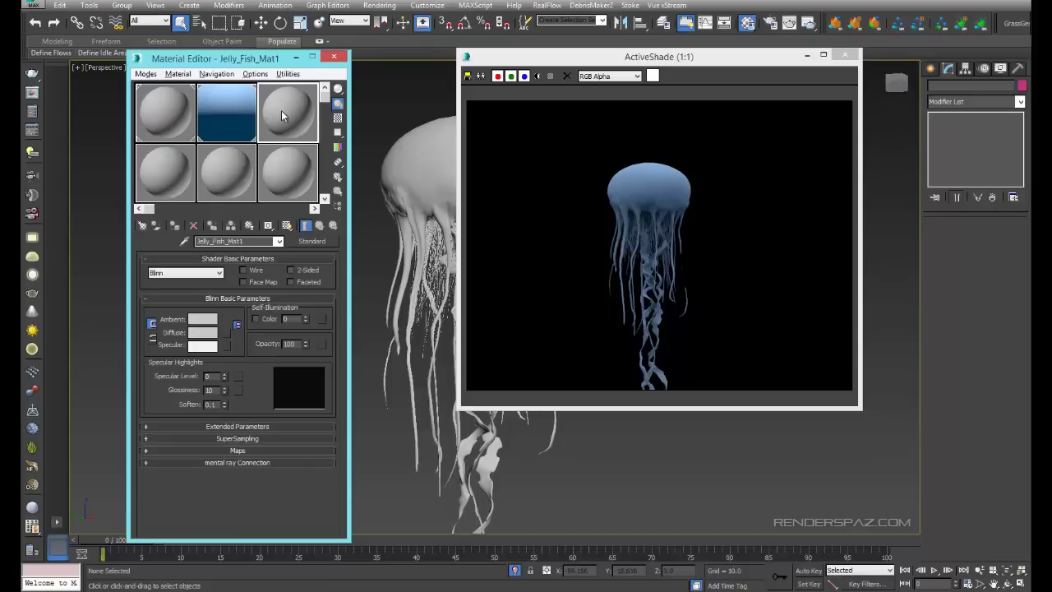
Replace the third slot's standard material with a VRayMtl and close the material browser.
click(142, 225)
scroll(493, 321, down, 10)
scroll(503, 246, up, 10)
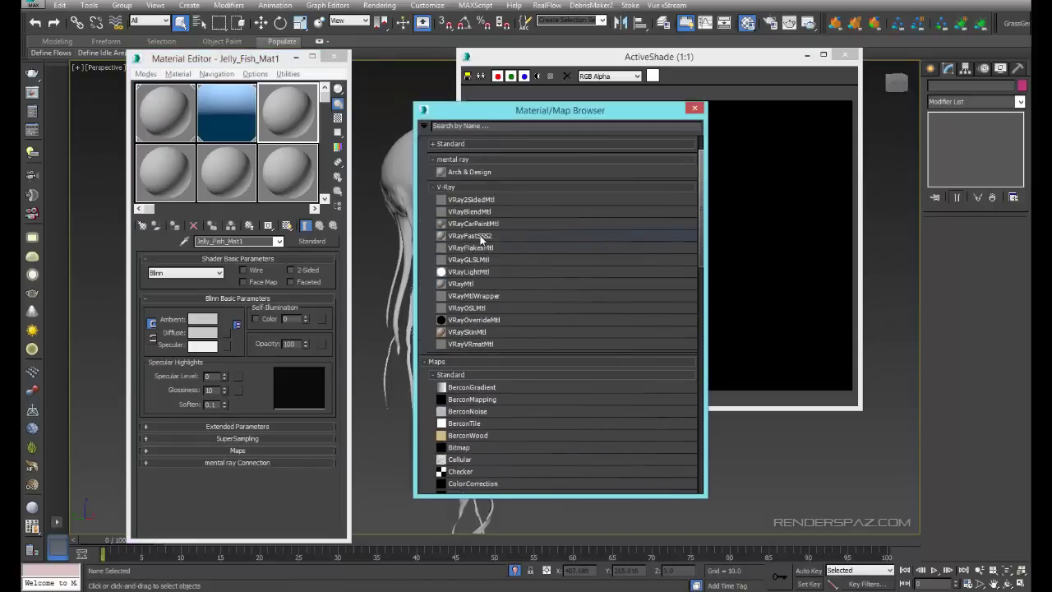
click(458, 327)
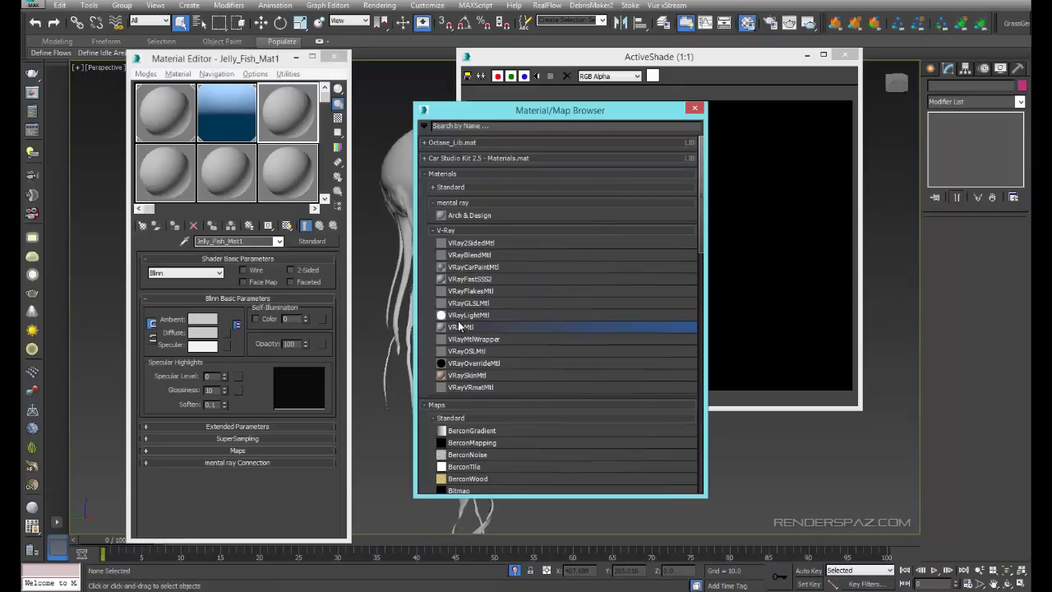
double_click(459, 327)
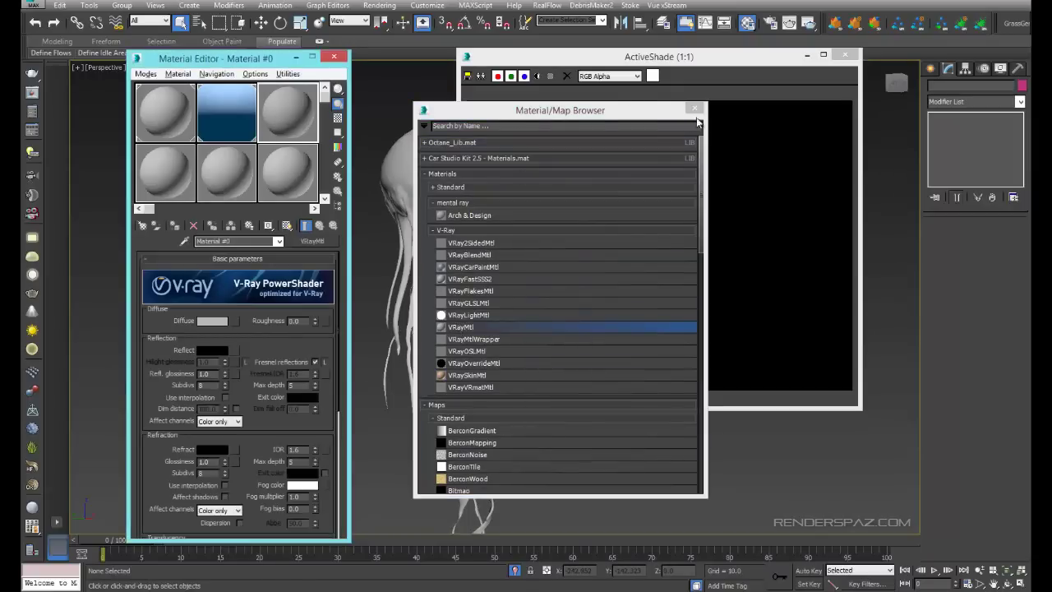
click(695, 109)
Uncover the jellyfish, select all of its parts, and assign the new VRayMtl to them.
drag(657, 57, 749, 96)
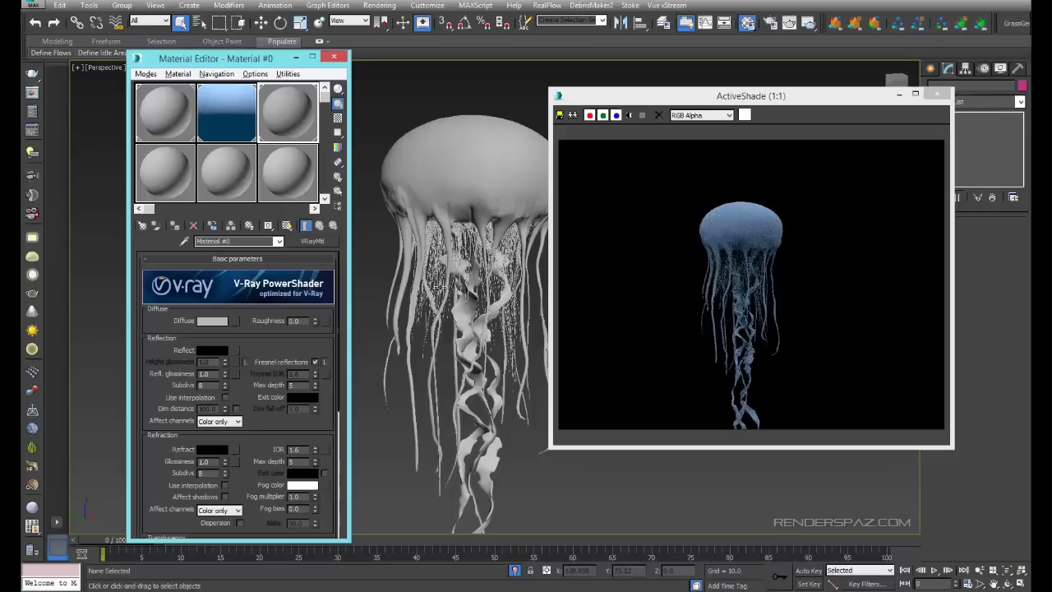
drag(383, 132, 366, 85)
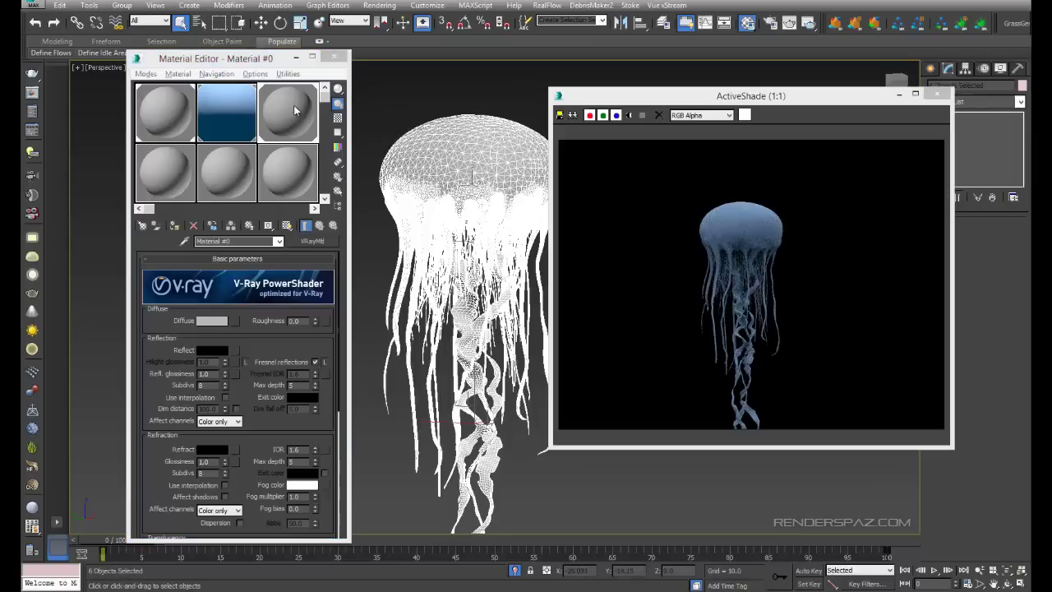
click(174, 226)
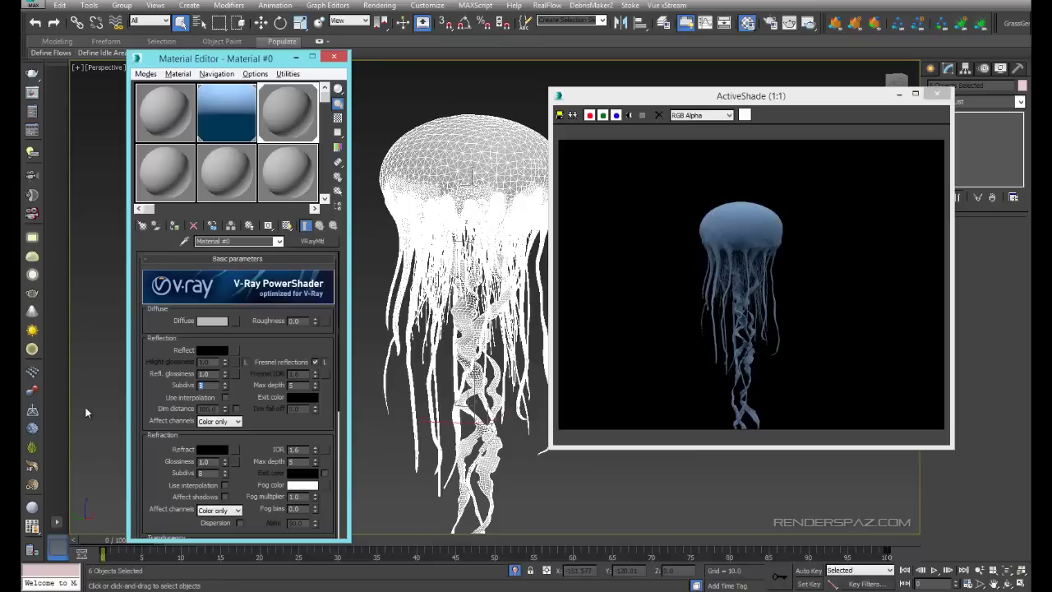
Set the material's reflection and refraction subdivisions to 16 and make refraction affect shadows.
text(16)
key(Return)
drag(151, 389, 149, 385)
scroll(260, 430, down, 3)
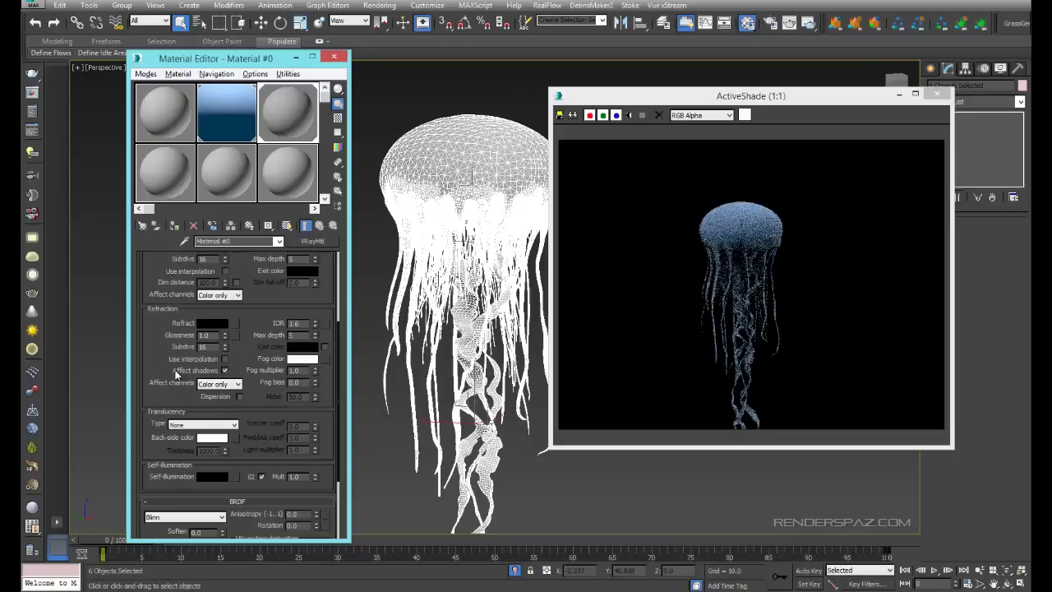
Set the material's reflection colour to near white, about RGB 233.
scroll(246, 337, up, 5)
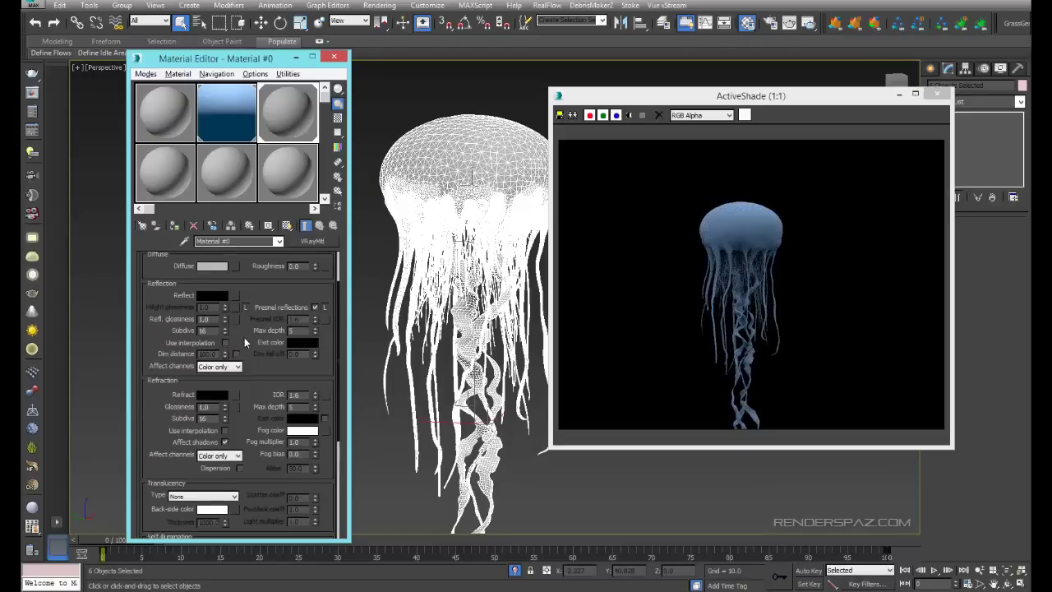
click(205, 349)
drag(368, 66, 374, 146)
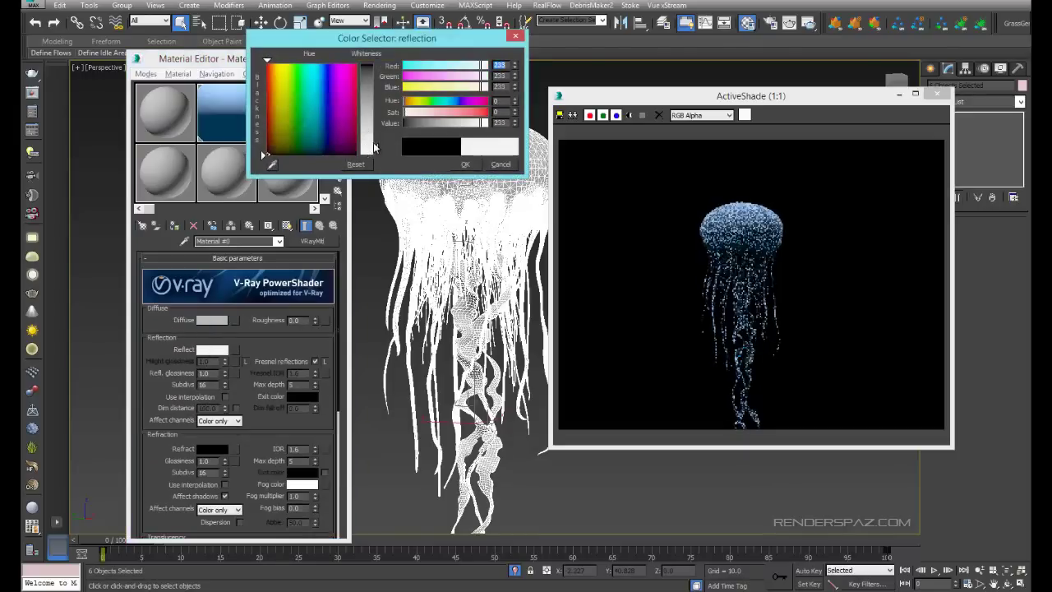
click(465, 163)
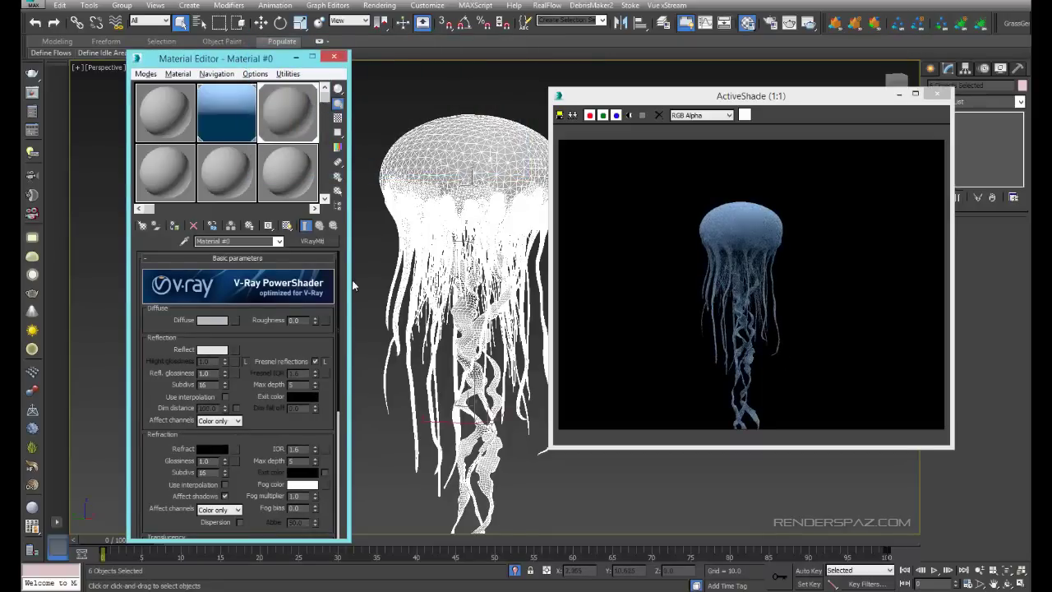
Try a dark teal diffuse colour for the jellyfish material and settle on pure black.
click(220, 323)
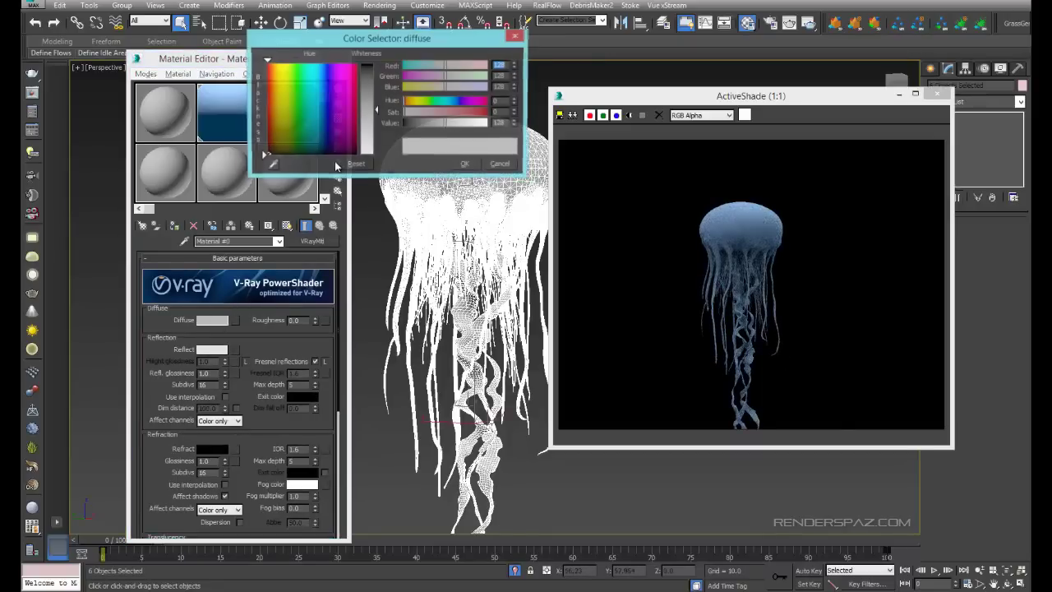
drag(330, 111, 377, 63)
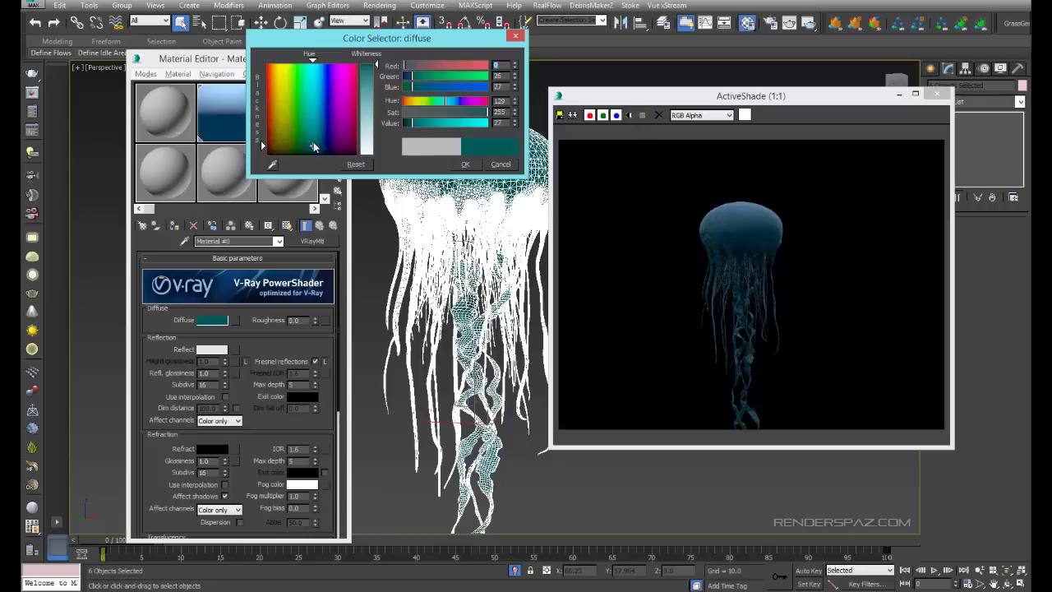
drag(314, 146, 314, 153)
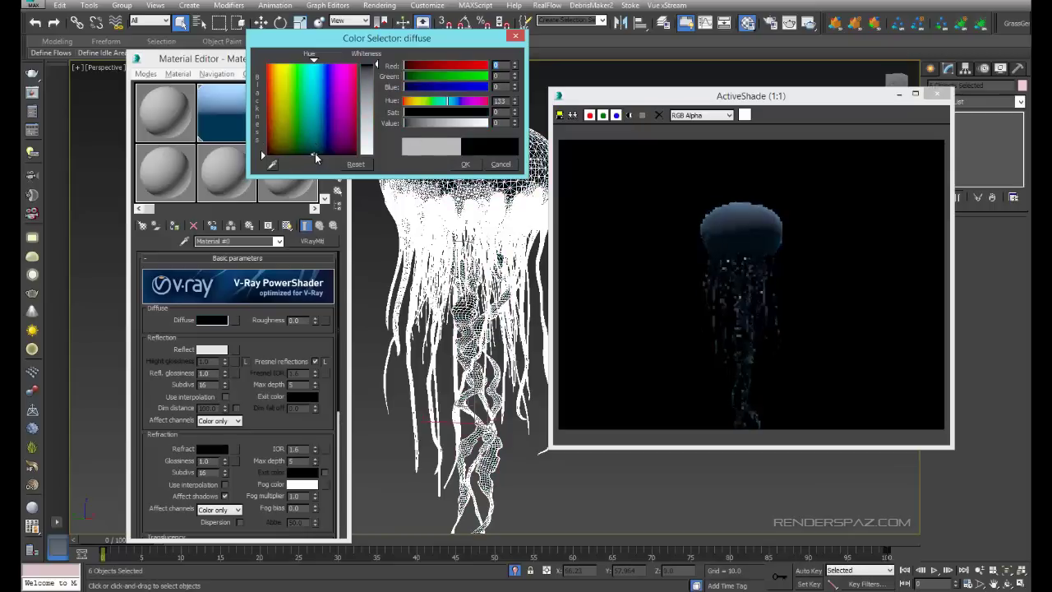
click(465, 164)
Zoom in on the jellyfish and set the material's refraction colour to a very light grey, about RGB 221.
scroll(460, 247, up, 2)
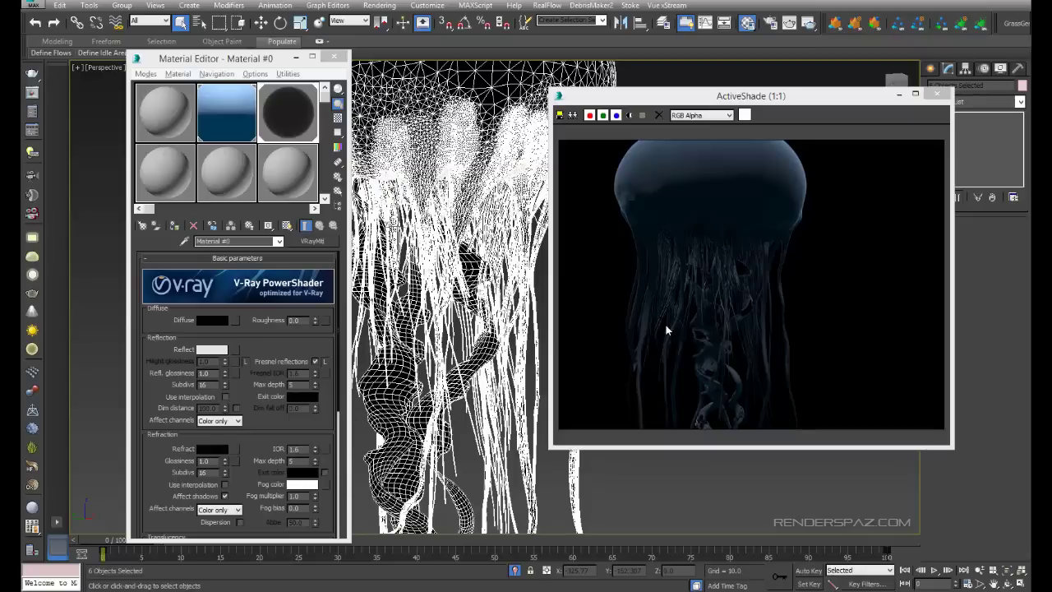
click(152, 363)
scroll(156, 364, down, 2)
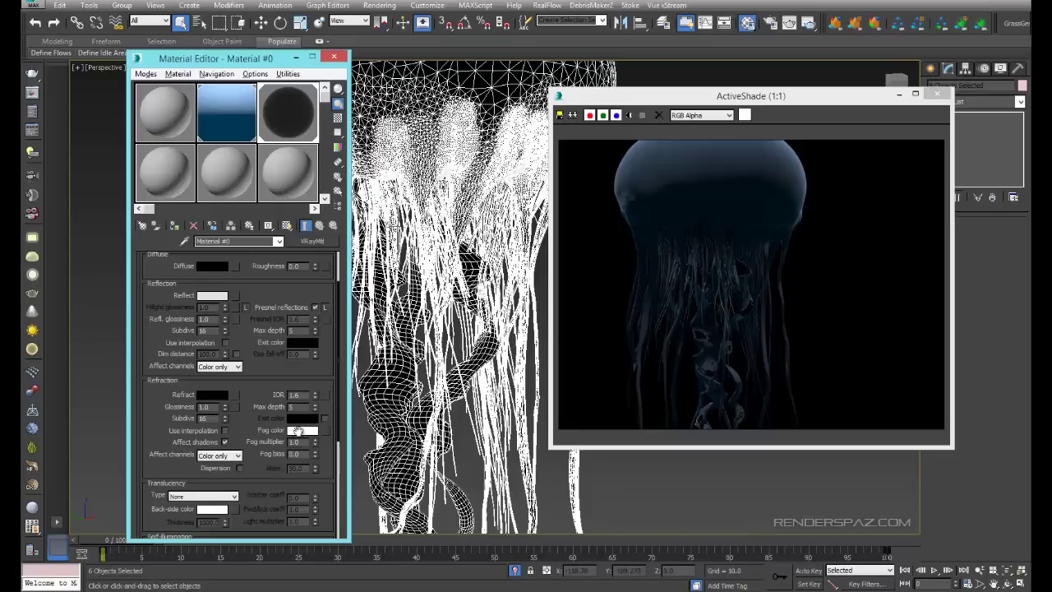
click(212, 396)
click(377, 151)
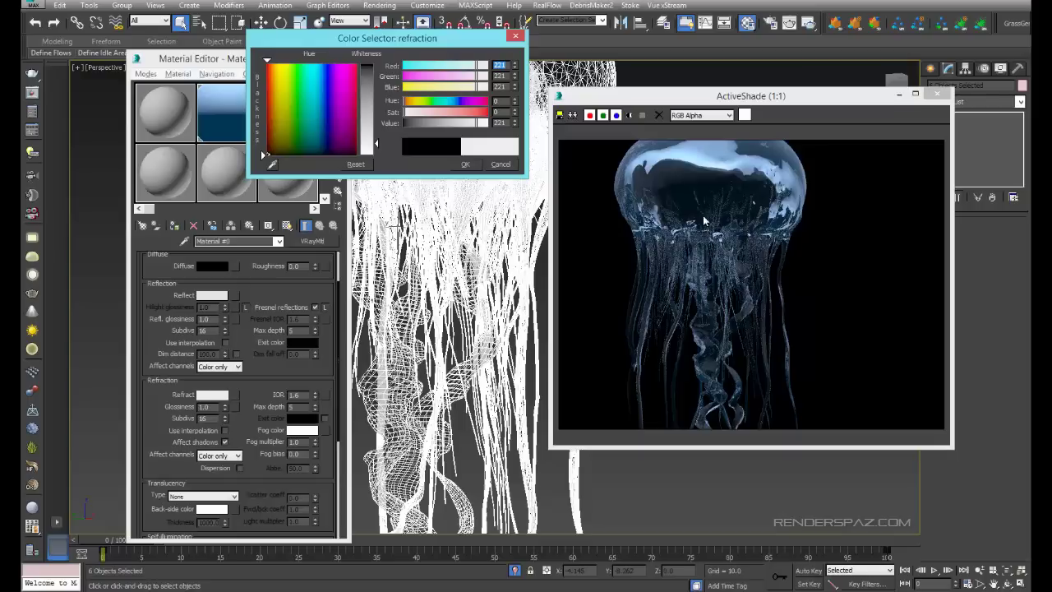
click(465, 164)
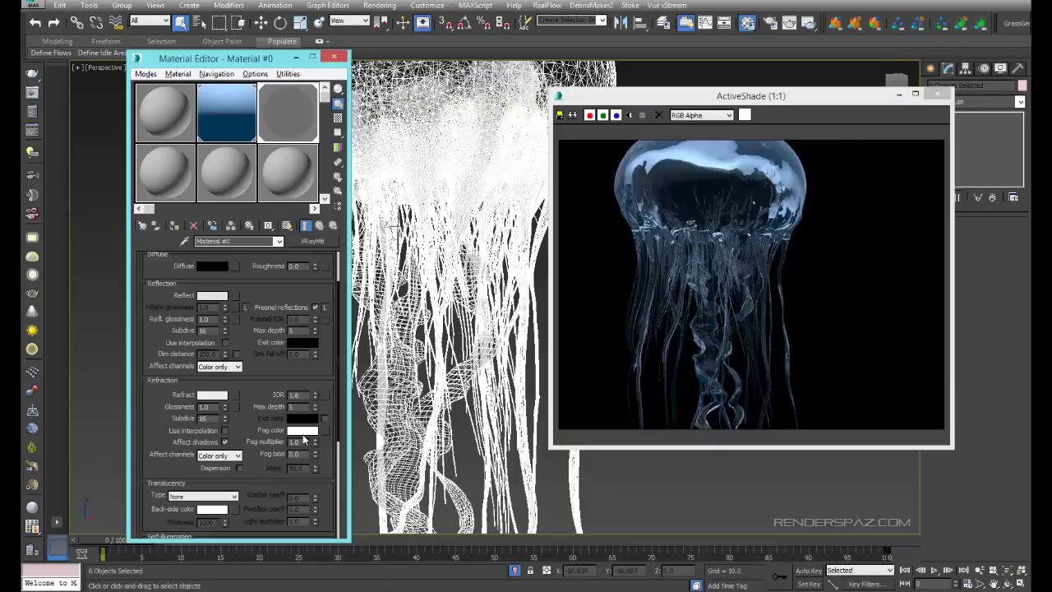
Set the refraction fog colour to a deep blue, about RGB 8, 64, 116.
click(302, 430)
drag(313, 148, 318, 115)
drag(375, 155, 376, 70)
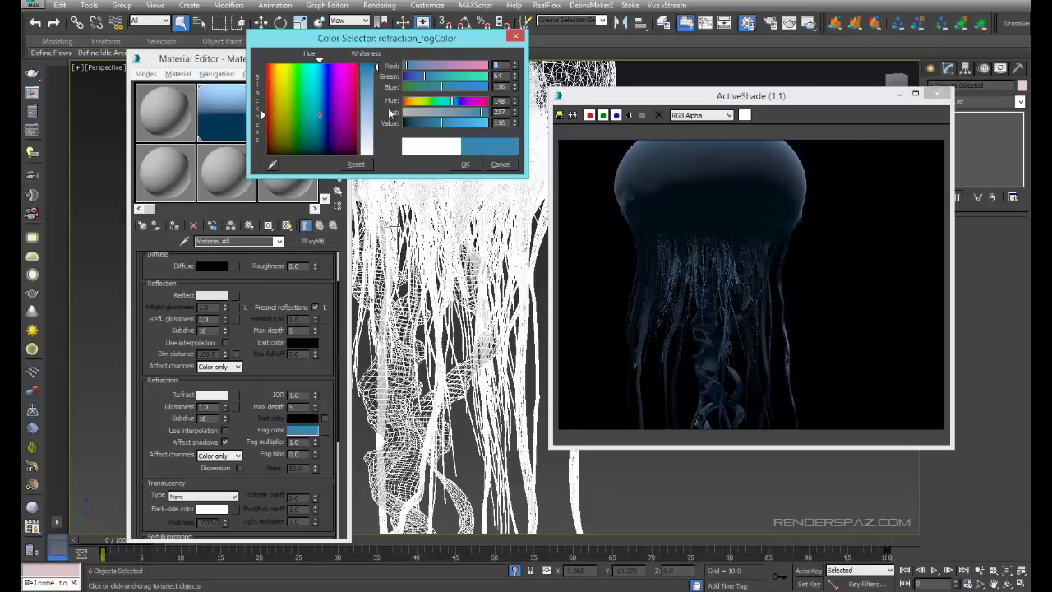
click(465, 164)
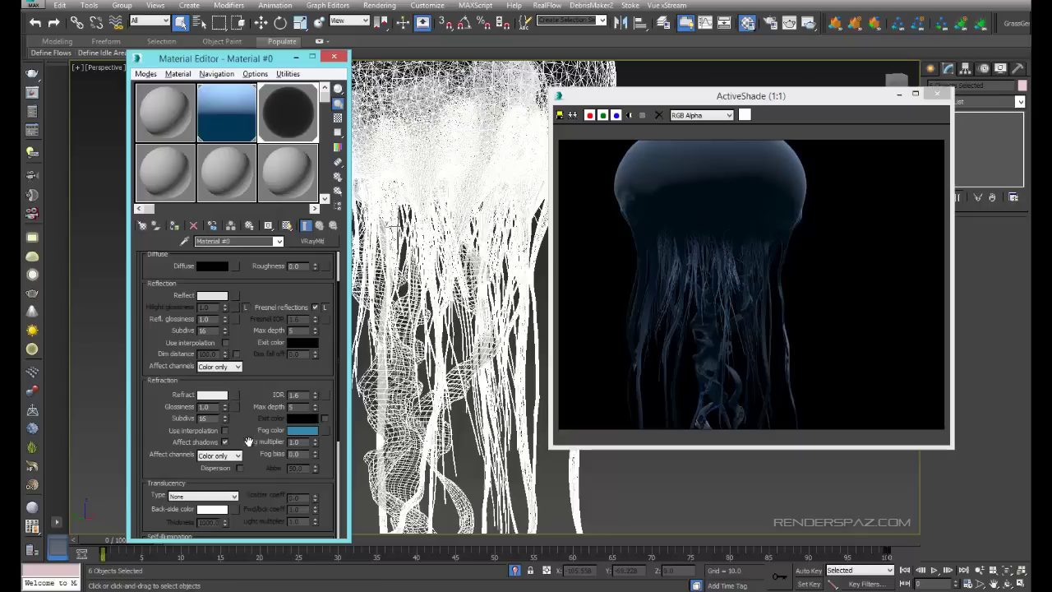
Set the refraction fog multiplier to 0.02.
double_click(298, 441)
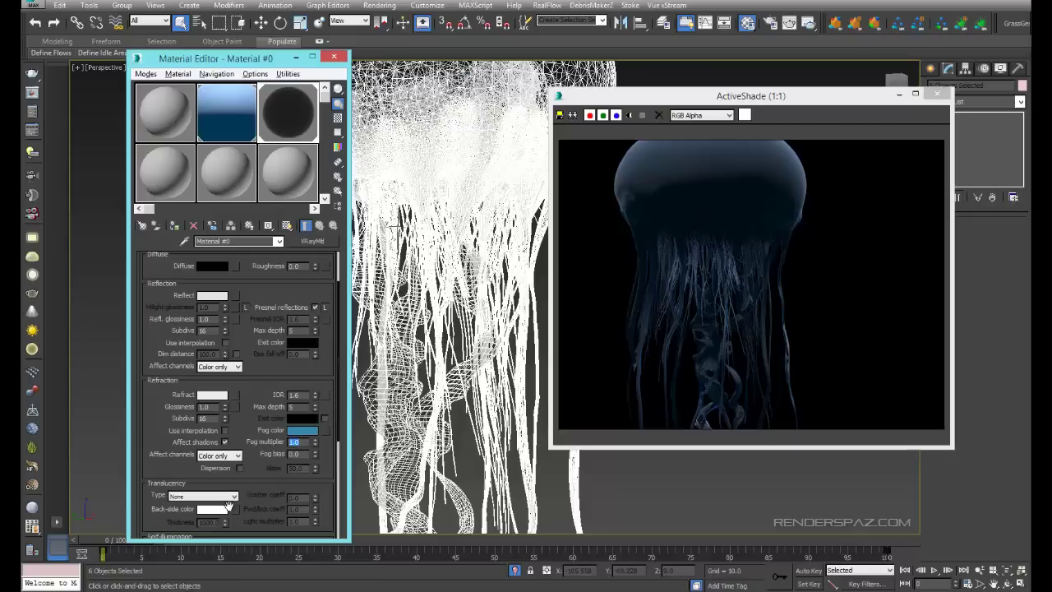
text(0.02)
key(Return)
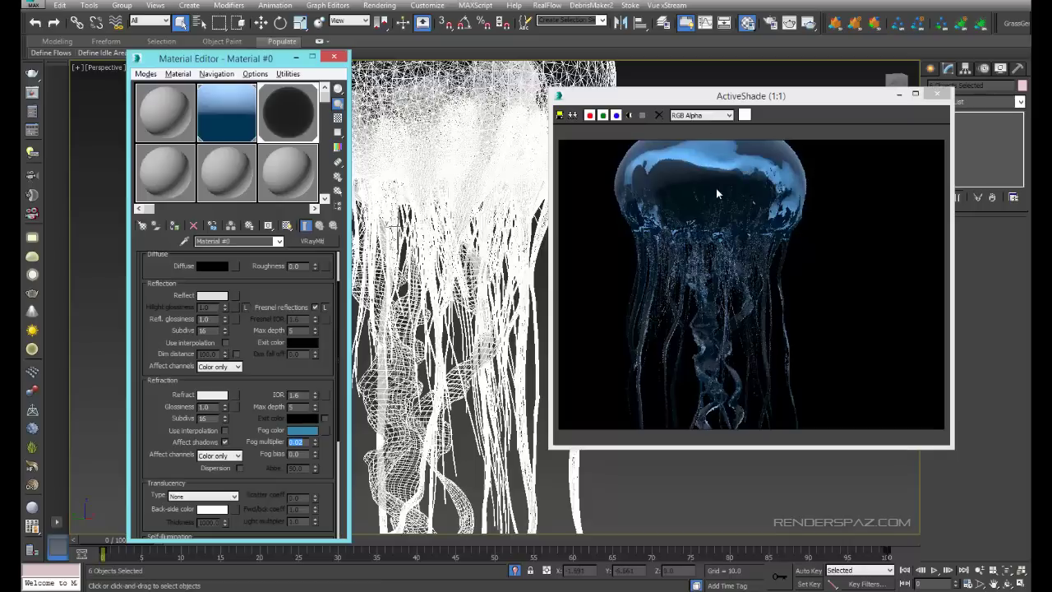
Try pure white as the refraction fog colour to compare its effect on the jellyfish.
click(301, 432)
drag(369, 126, 371, 156)
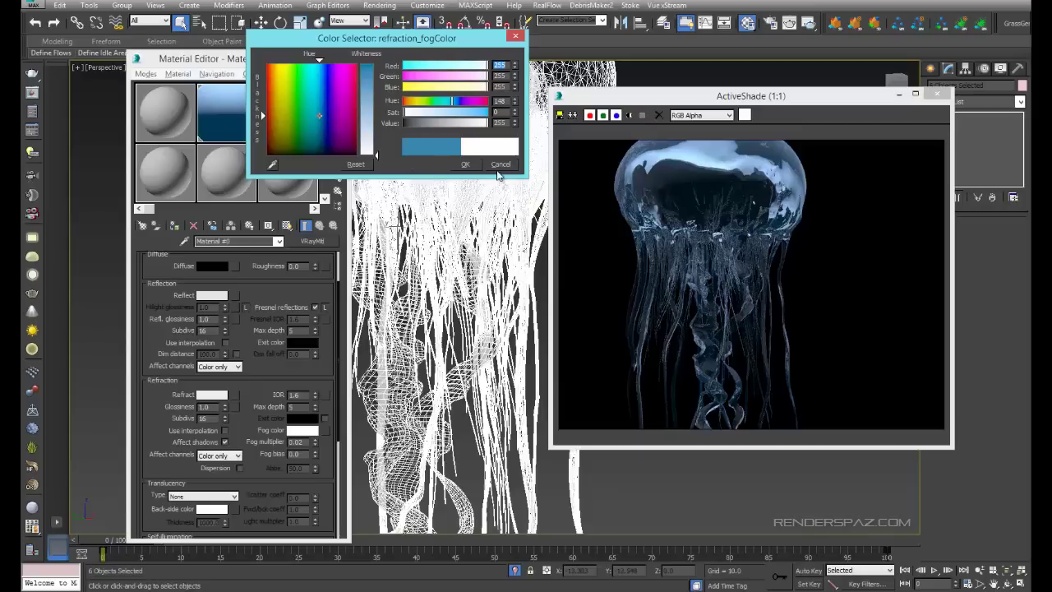
click(467, 165)
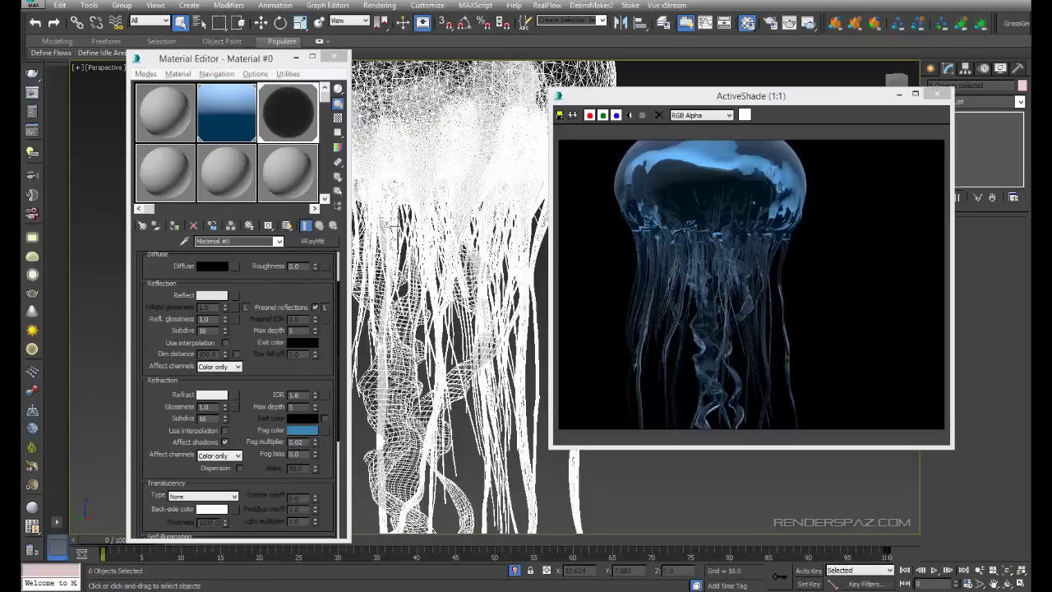
Bring up the jellyfish reference photo in Windows Photo Viewer, examine its colour and translucency up close, and move it away.
drag(842, 10, 718, 28)
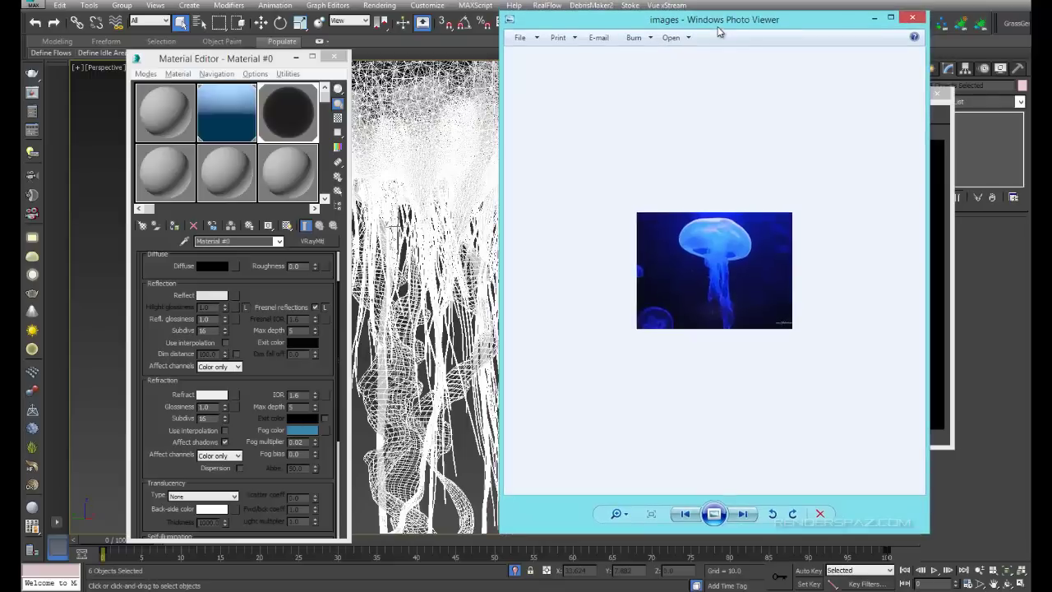
scroll(713, 303, up, 3)
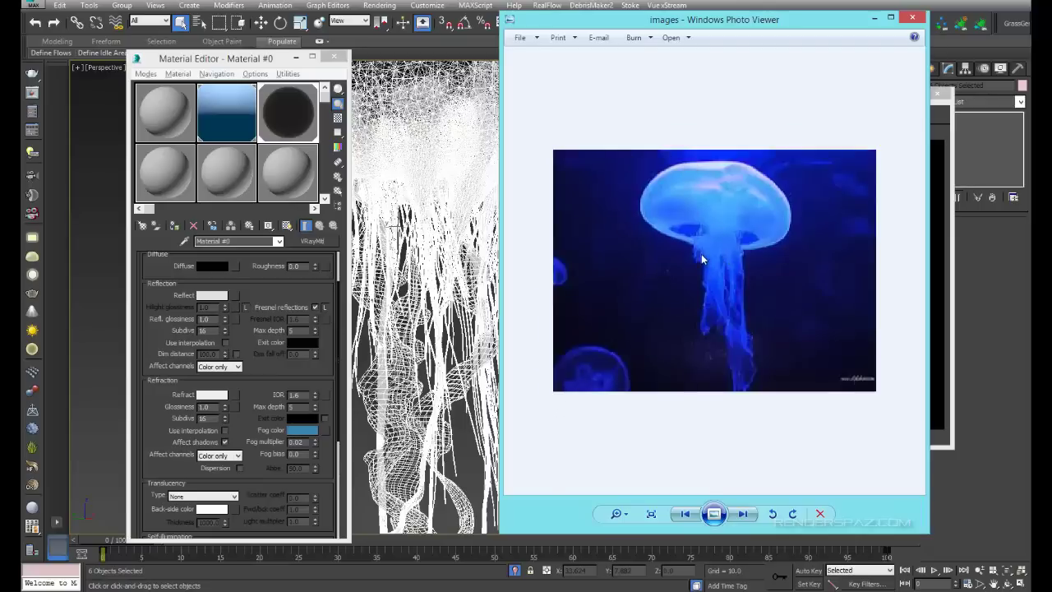
scroll(701, 259, up, 2)
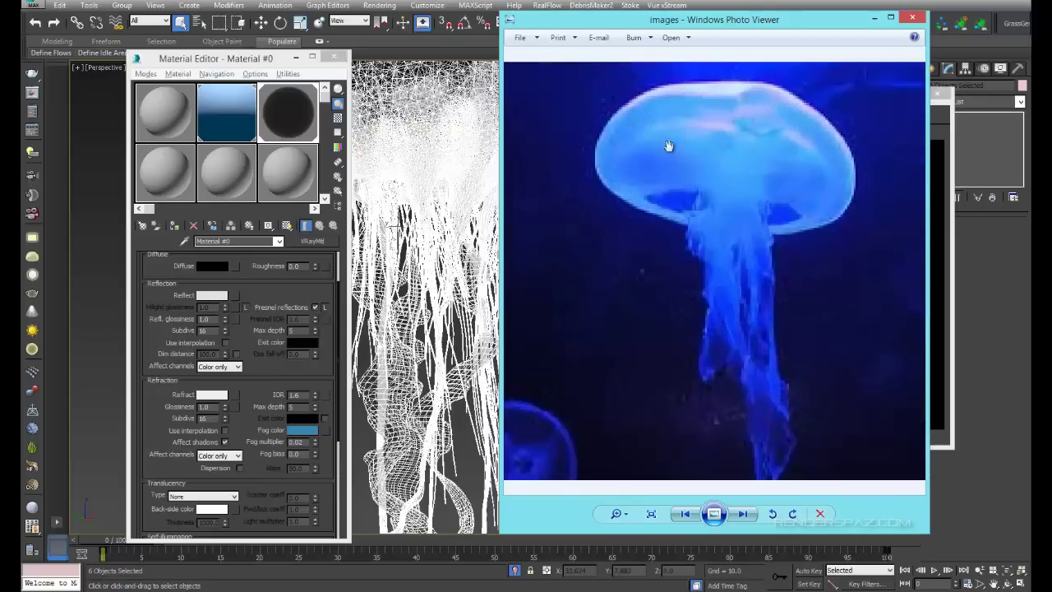
scroll(688, 318, down, 2)
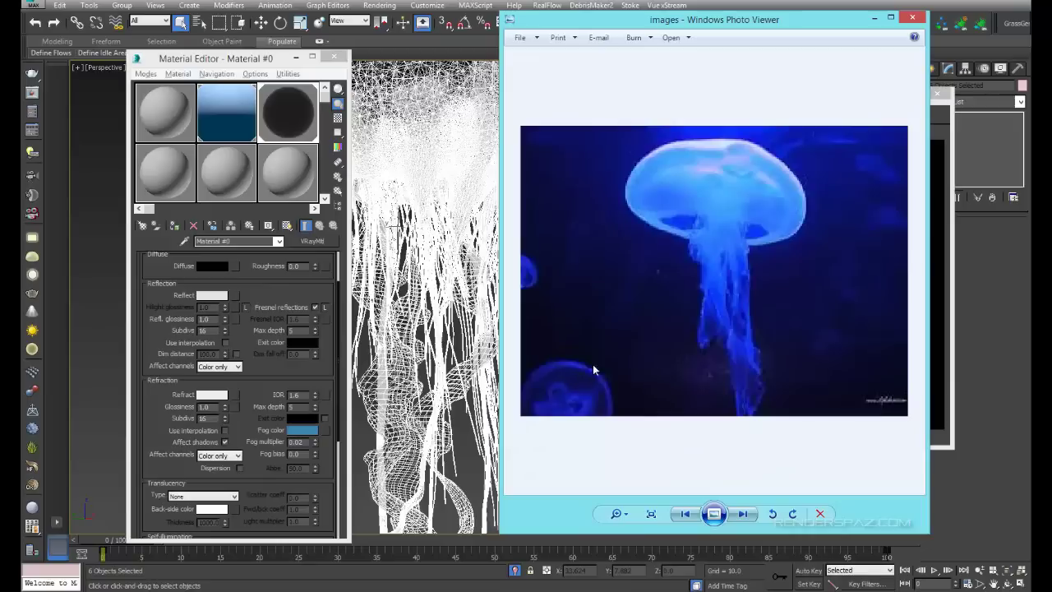
drag(686, 17, 1047, 16)
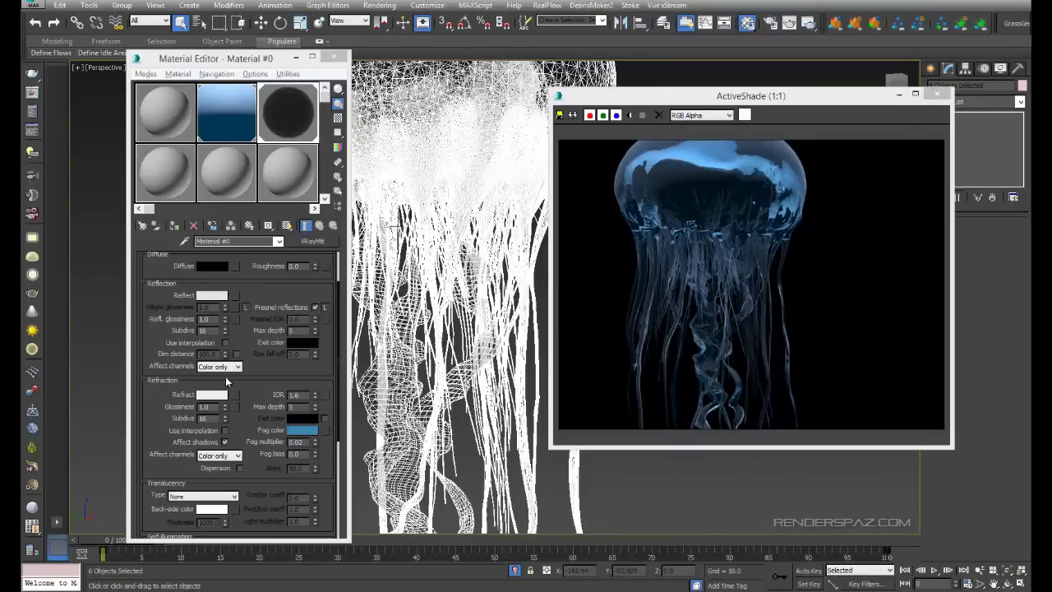
Set the jellyfish material's refraction glossiness to 0.8.
click(166, 417)
scroll(161, 423, up, 1)
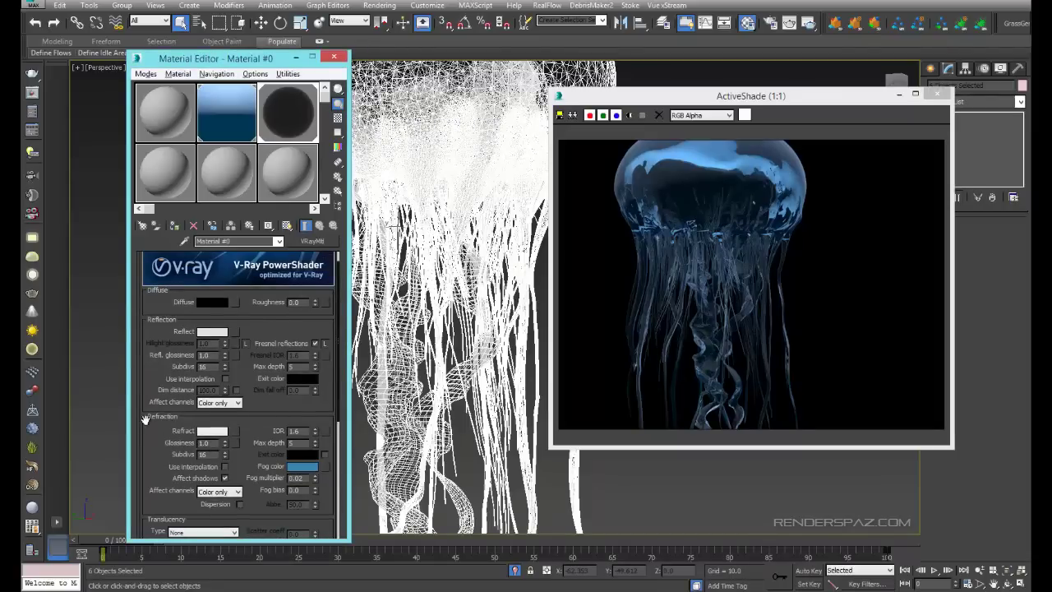
double_click(203, 454)
key(ctrl+a)
key(BackSpace)
key(Return)
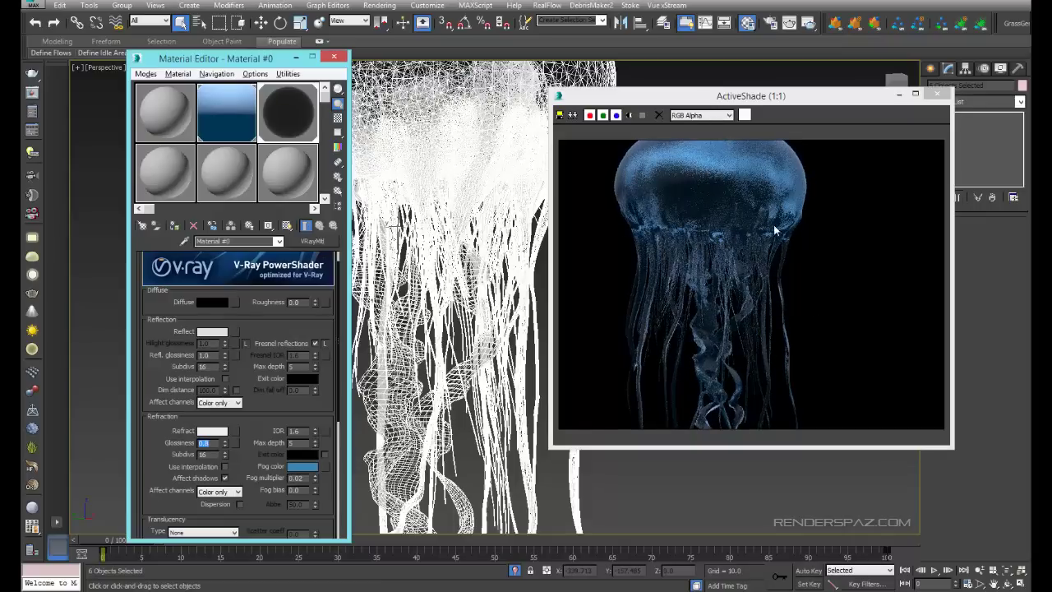
Set the material's refraction colour to a light blue, about RGB 106, 169, 240.
middle_drag(772, 233, 724, 290)
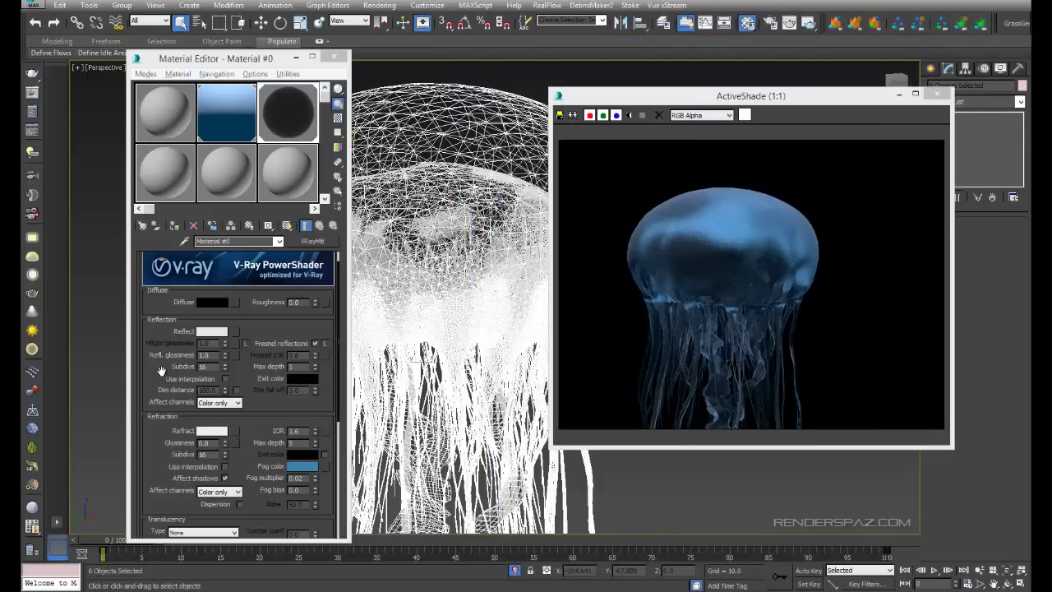
click(211, 431)
click(325, 70)
drag(364, 152, 376, 105)
mouse_move(324, 78)
mouse_down()
mouse_move(318, 91)
mouse_move(320, 73)
mouse_up()
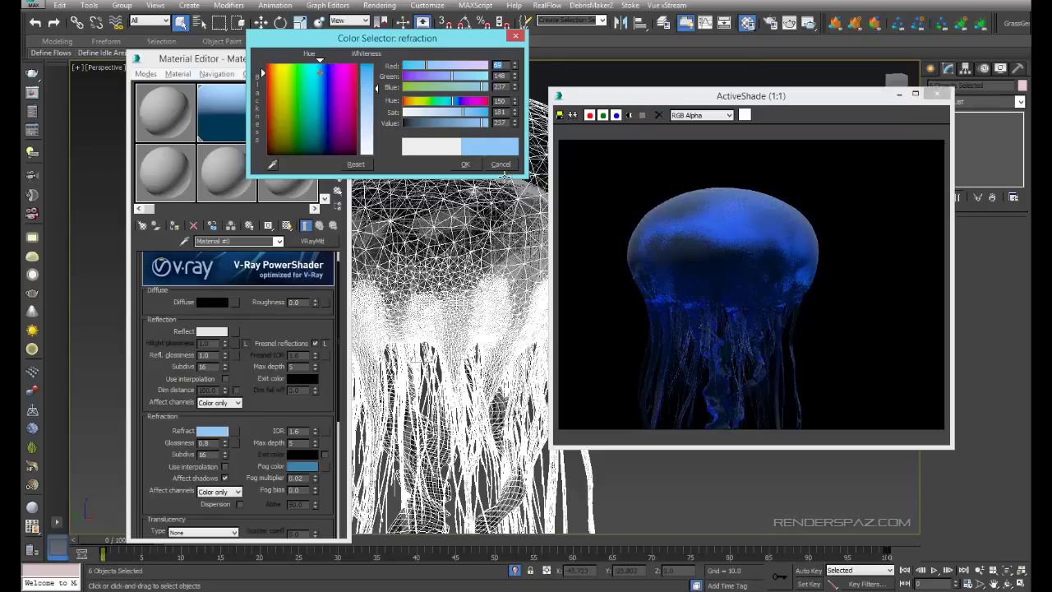
drag(377, 88, 377, 75)
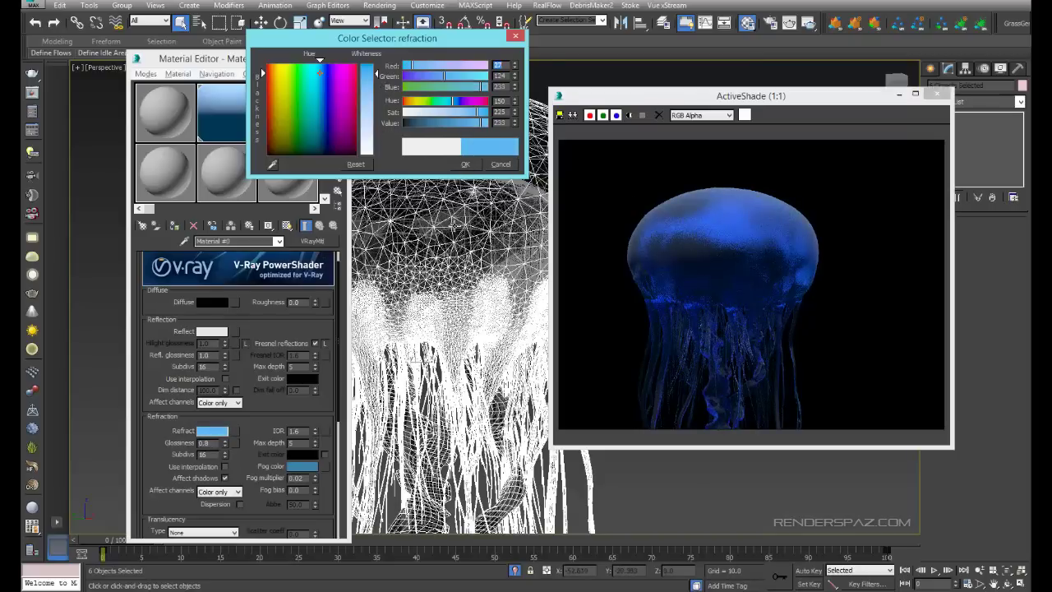
drag(448, 33, 500, 167)
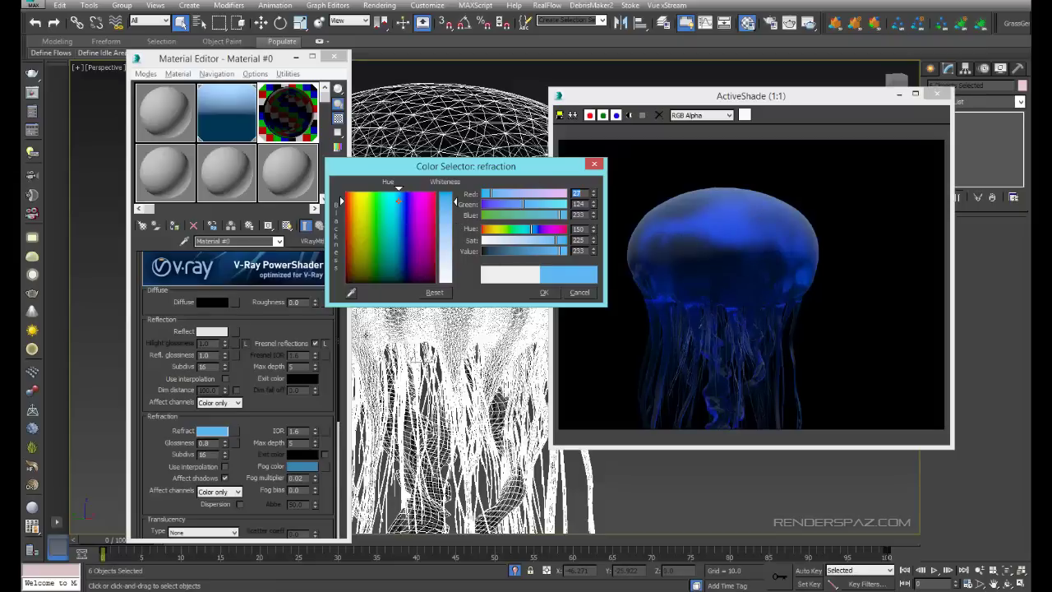
drag(454, 201, 455, 246)
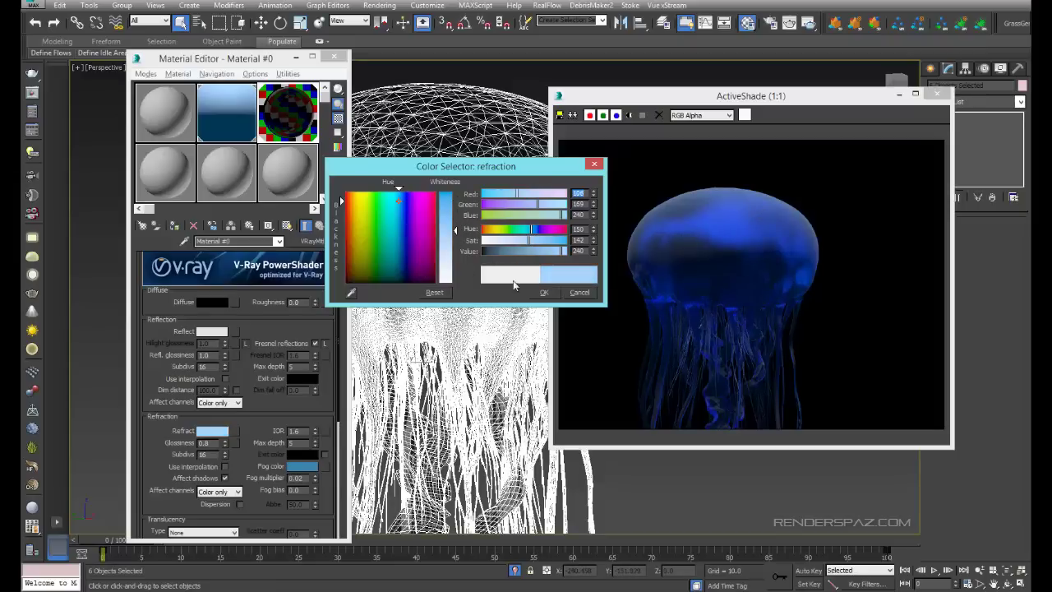
click(543, 291)
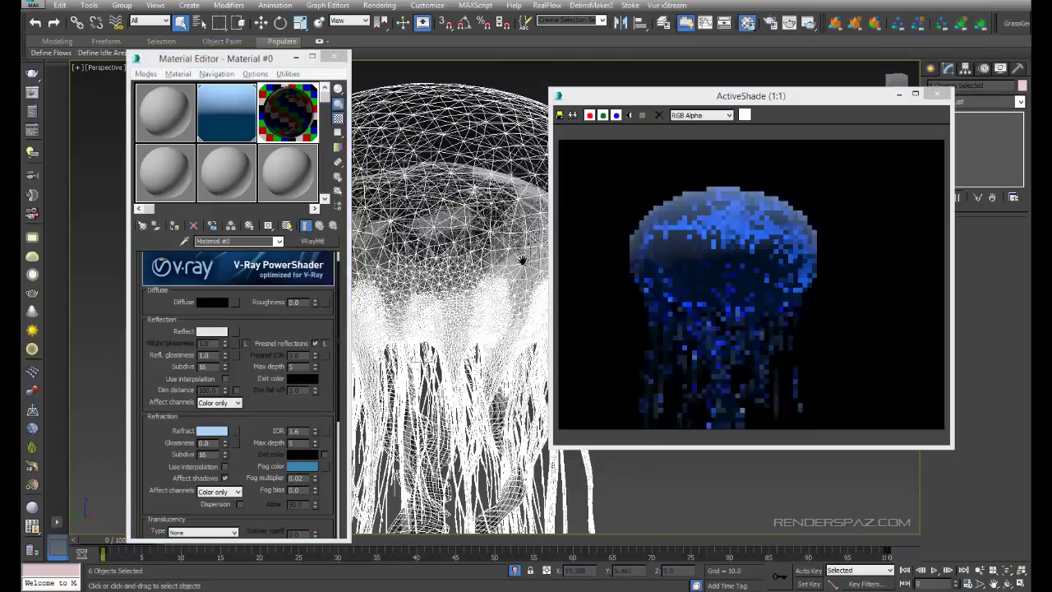
Examine the jellyfish in ActiveShade from several angles and distances, and review the refraction colour and remaining material parameters.
scroll(496, 301, down, 5)
alt+middle_drag(491, 327, 495, 349)
scroll(496, 349, up, 4)
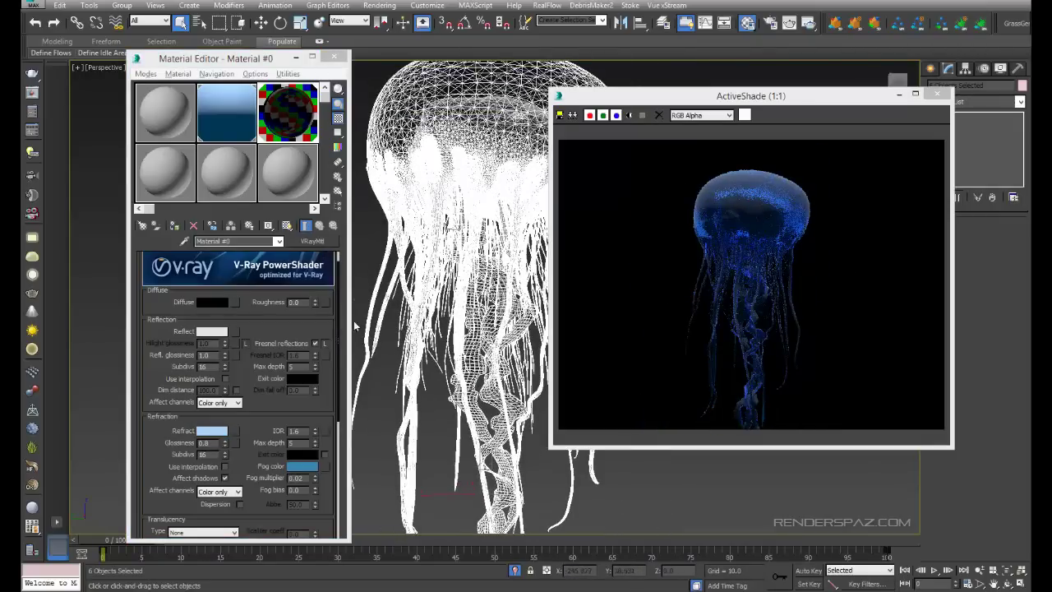
click(255, 408)
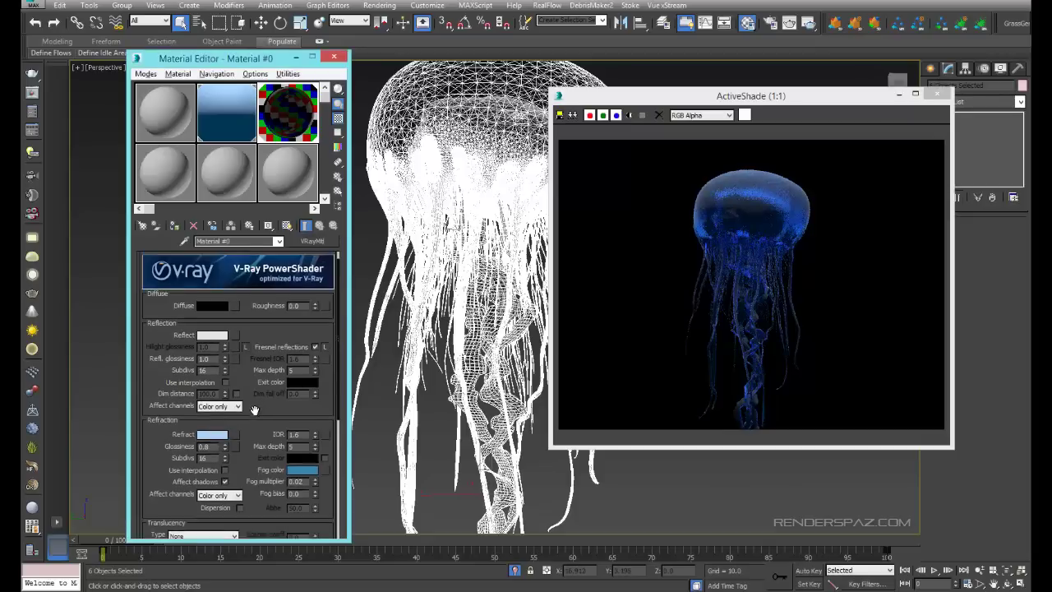
scroll(256, 408, down, 2)
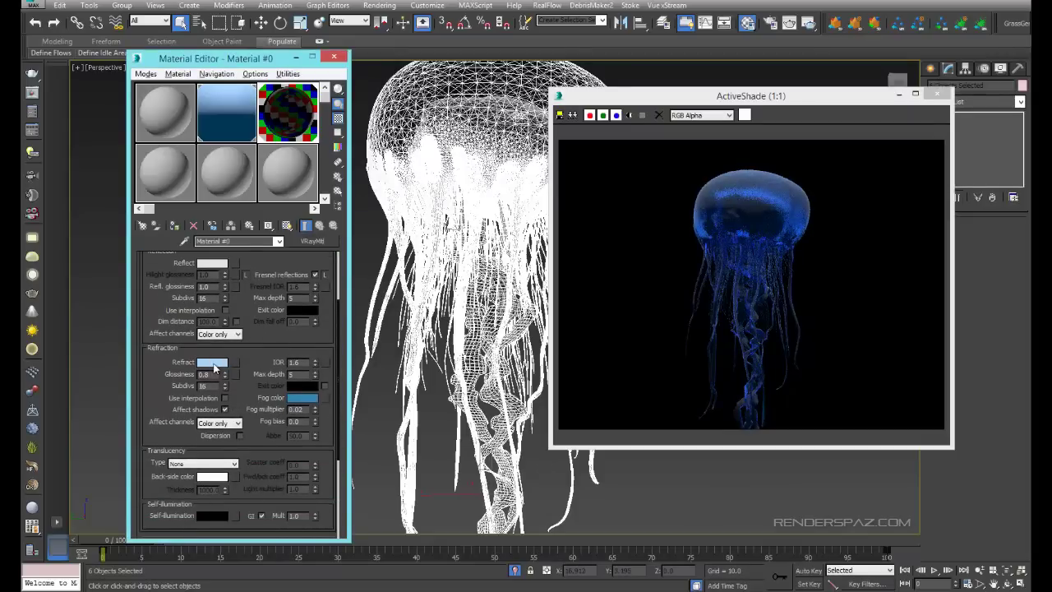
click(212, 364)
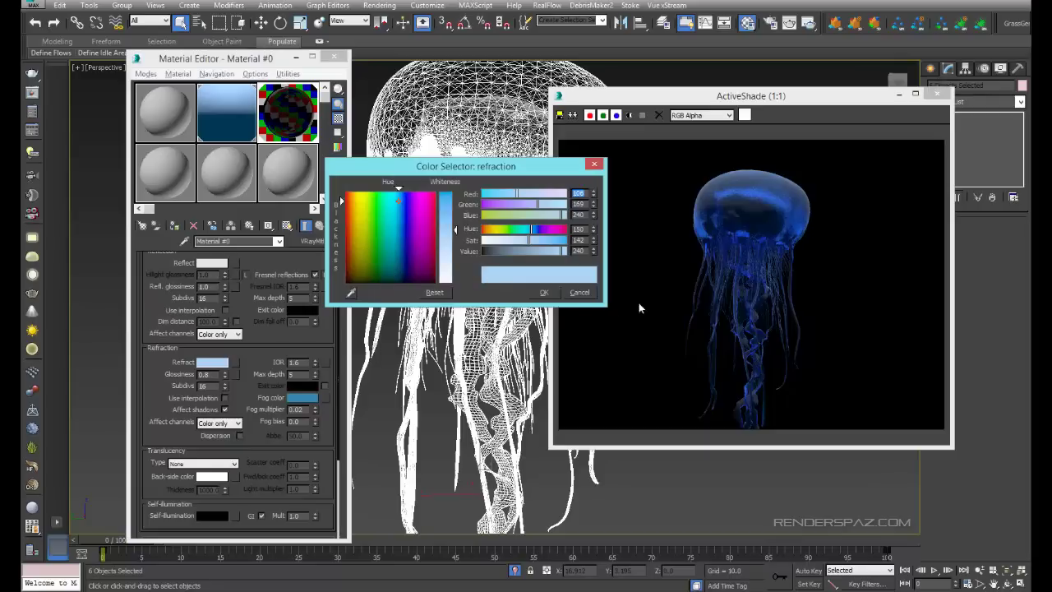
click(543, 292)
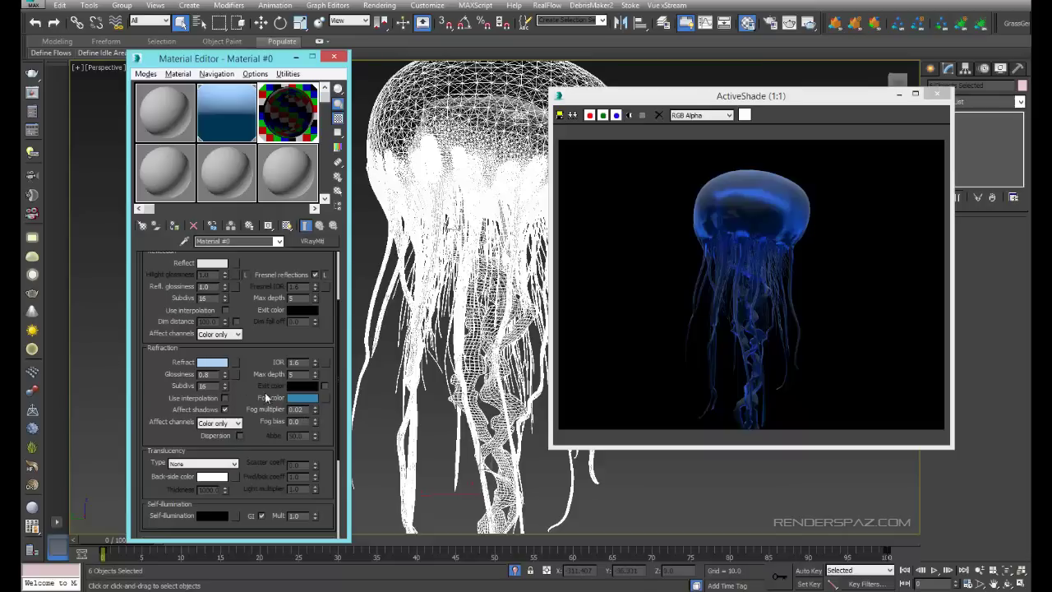
mouse_move(493, 313)
alt+middle_down()
mouse_move(460, 313)
mouse_move(481, 319)
alt+middle_up()
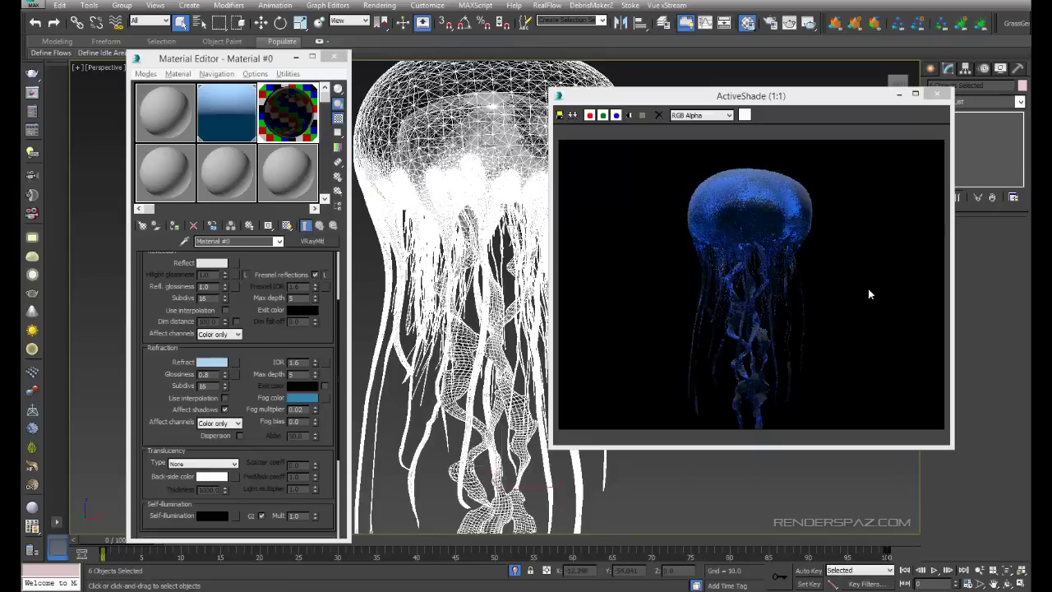
scroll(485, 324, down, 4)
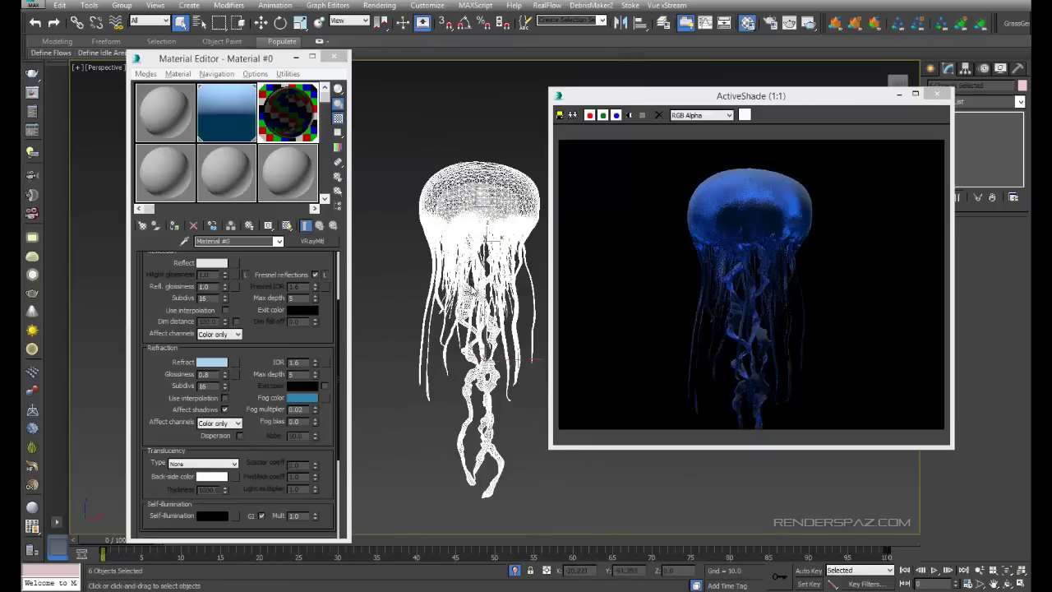
alt+middle_drag(487, 332, 488, 329)
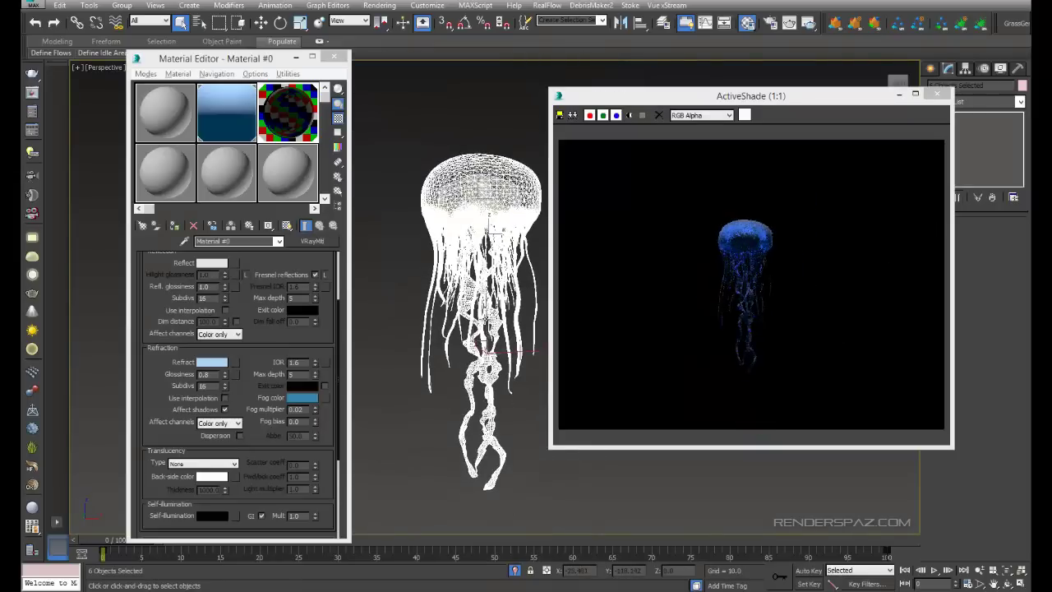
scroll(596, 452, up, 5)
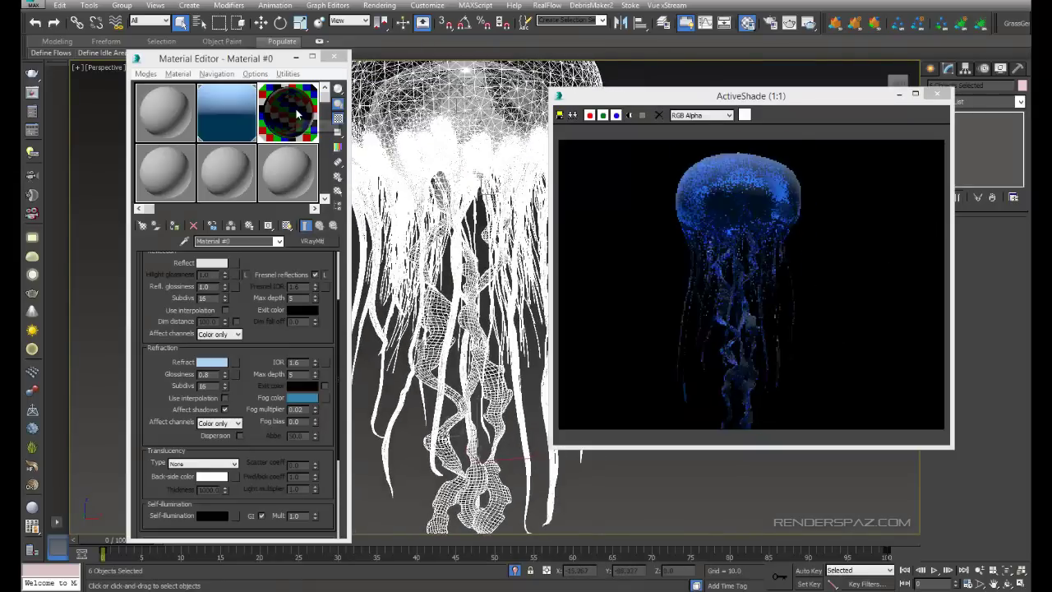
click(172, 370)
scroll(174, 386, down, 4)
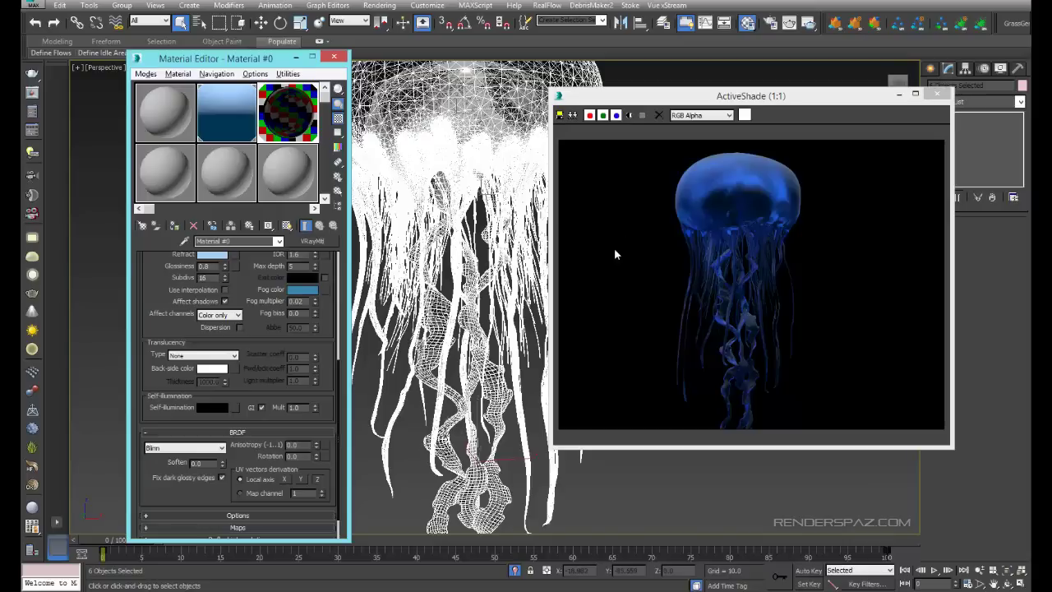
Close the ActiveShade render and open the production V-Ray Render Setup.
click(942, 101)
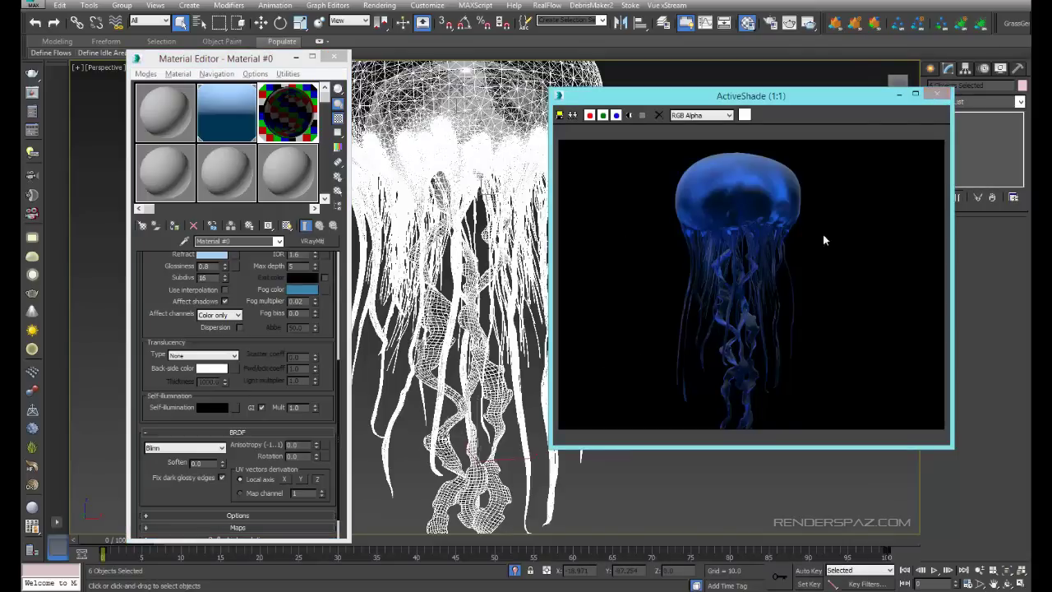
click(378, 6)
click(390, 34)
click(765, 452)
click(785, 475)
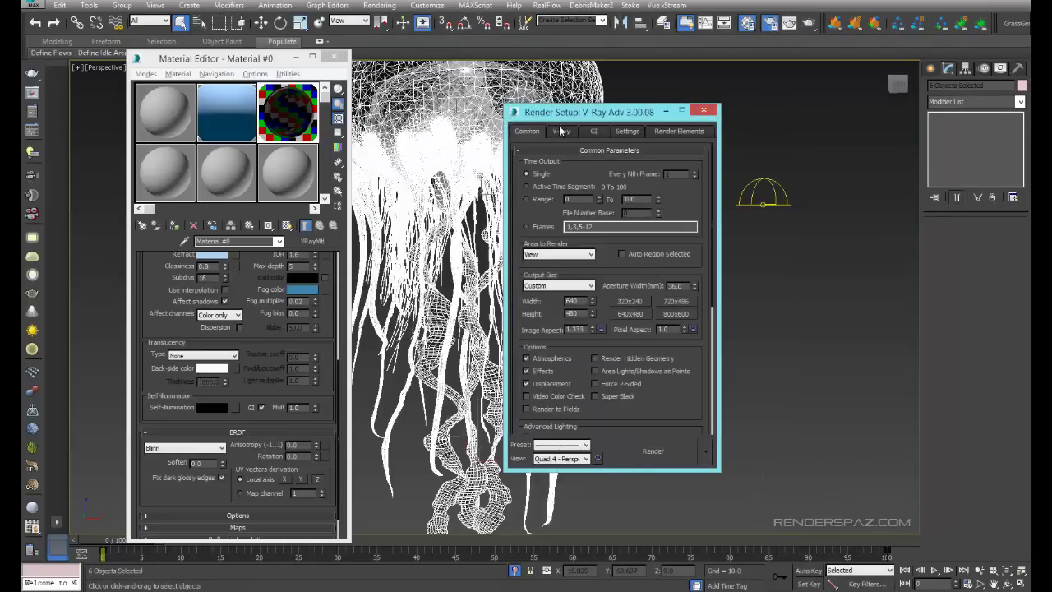
Turn off the V-Ray image filter and change the image sampler type to Progressive.
click(565, 173)
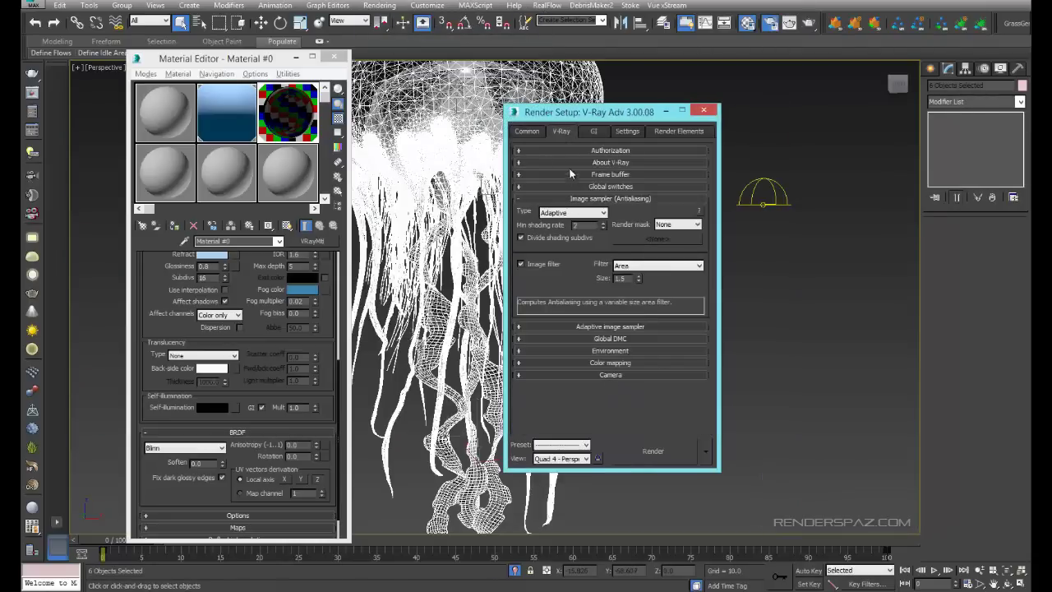
click(542, 266)
click(575, 212)
click(564, 247)
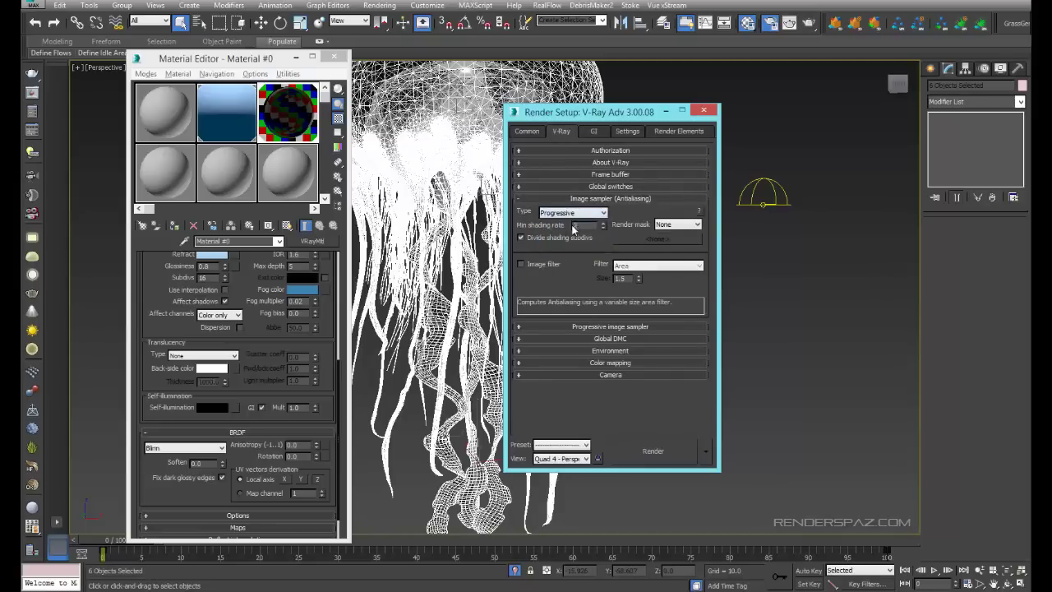
Set the progressive image sampler's render time to 3.0 minutes.
click(579, 327)
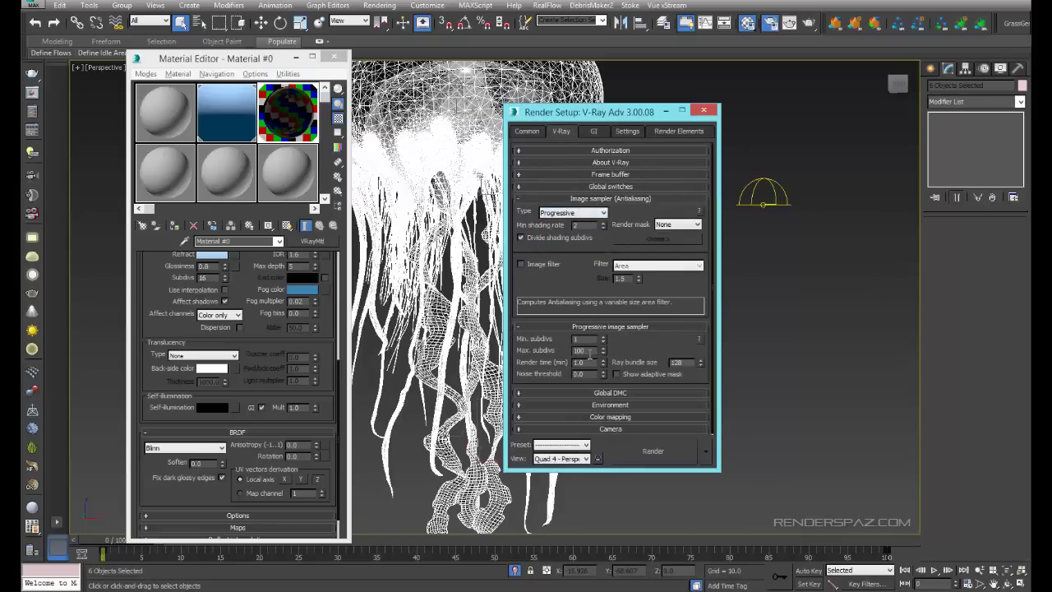
key(Tab)
click(583, 352)
Reframe the jellyfish, move the Material Editor clear of the viewport label, and show safe frames in the Perspective view.
alt+middle_drag(465, 219, 476, 223)
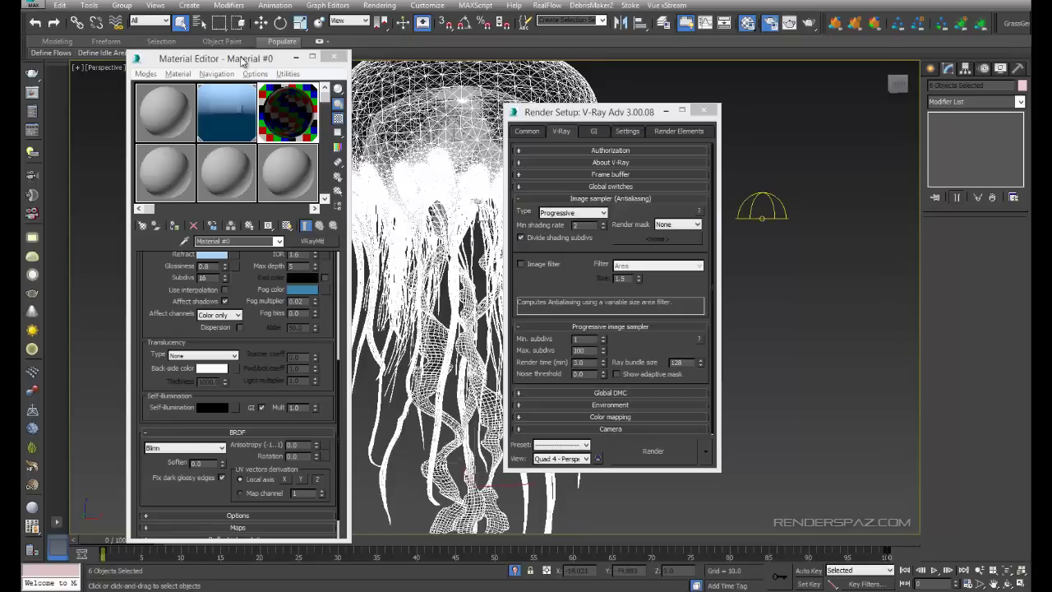
drag(243, 63, 305, 87)
click(104, 68)
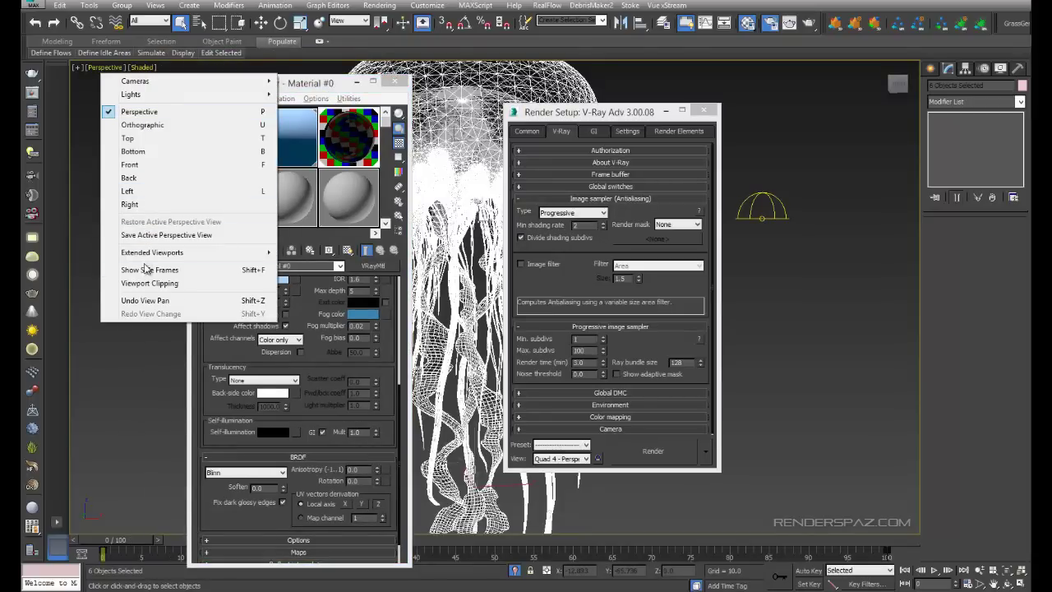
click(146, 269)
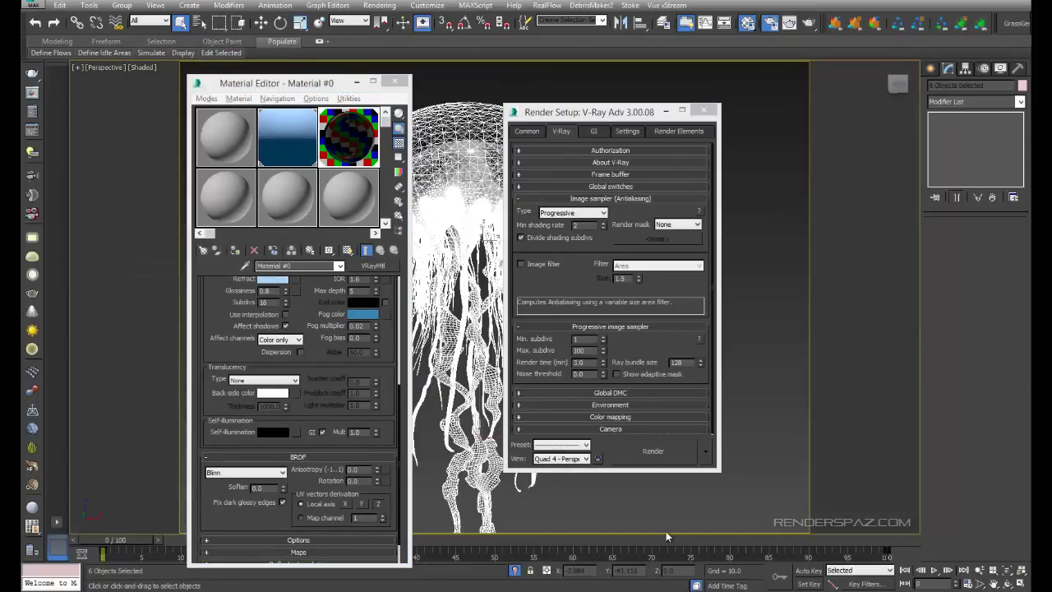
Render the Perspective view in the V-Ray frame buffer and open the Lens Effects settings.
key(shift+q)
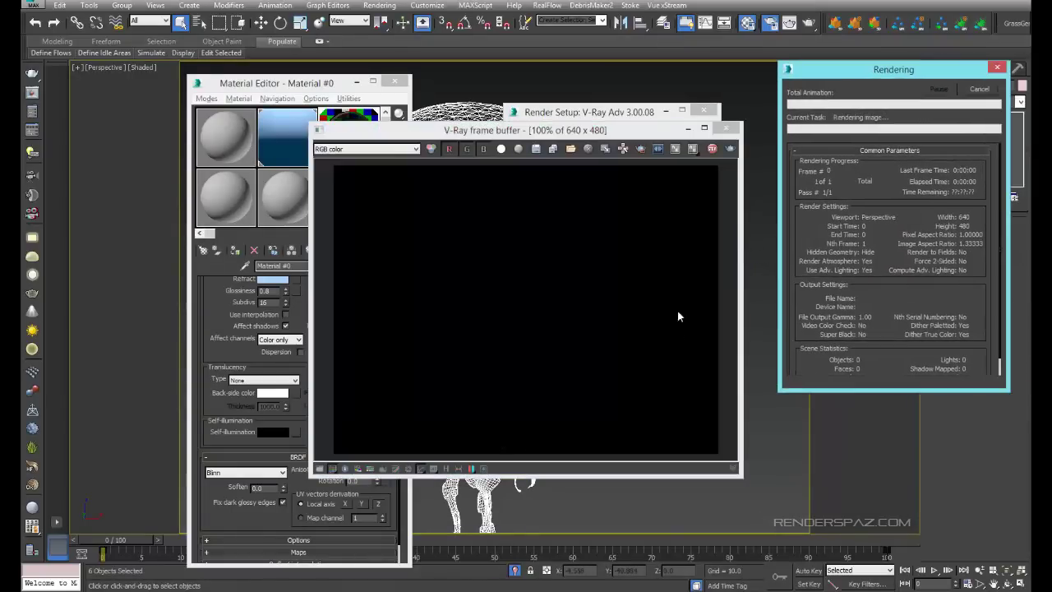
drag(585, 133, 613, 54)
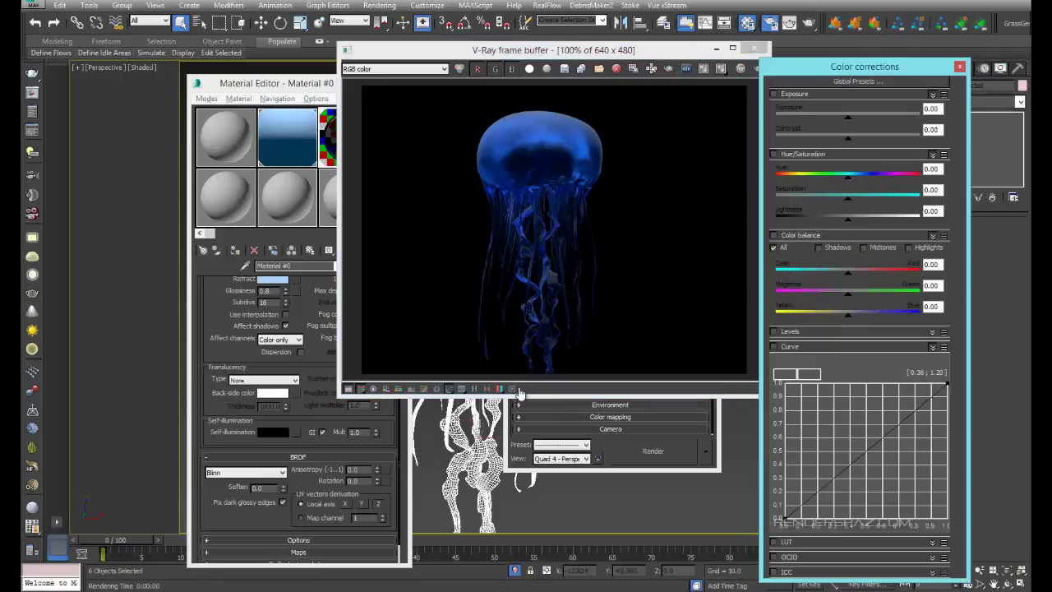
click(511, 388)
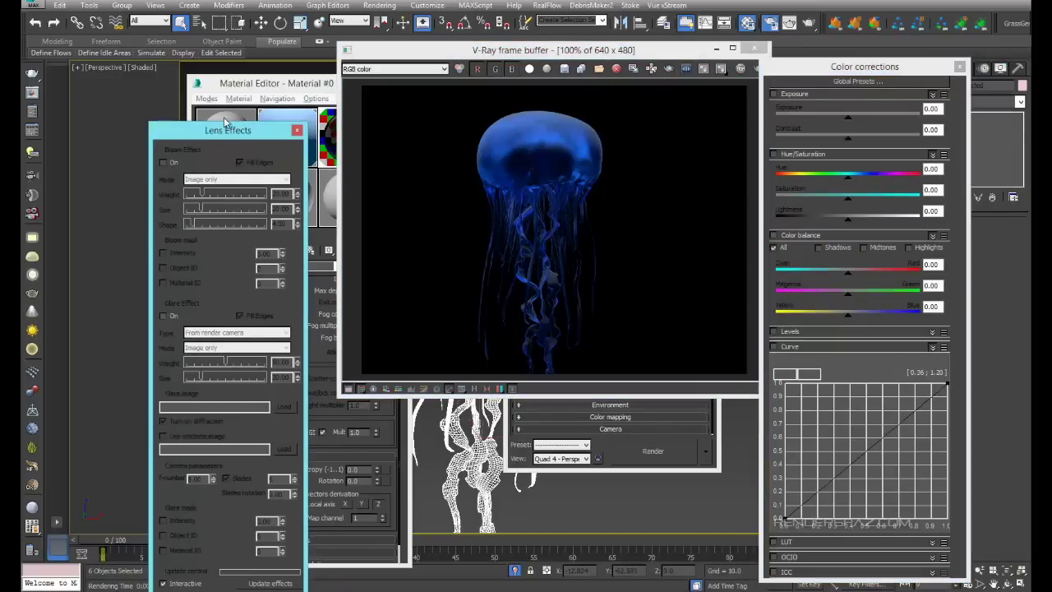
Turn on the bloom effect with a weight of about 22.31, size 36.79 and shape 12.10, in Image only mode.
click(180, 130)
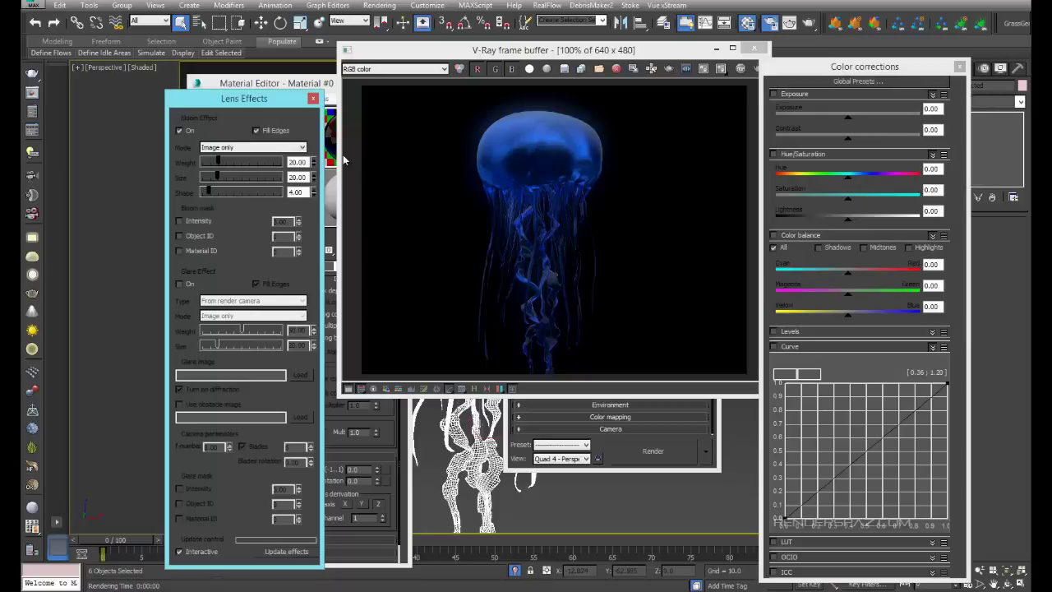
mouse_move(217, 162)
mouse_down()
mouse_move(233, 162)
mouse_move(224, 178)
mouse_move(228, 162)
mouse_move(219, 163)
mouse_move(220, 194)
mouse_move(230, 176)
mouse_up()
click(229, 148)
click(229, 154)
Turn on the glare effect and set its weight to about 23.85 and its size to about 13.18.
click(179, 284)
drag(242, 331, 208, 356)
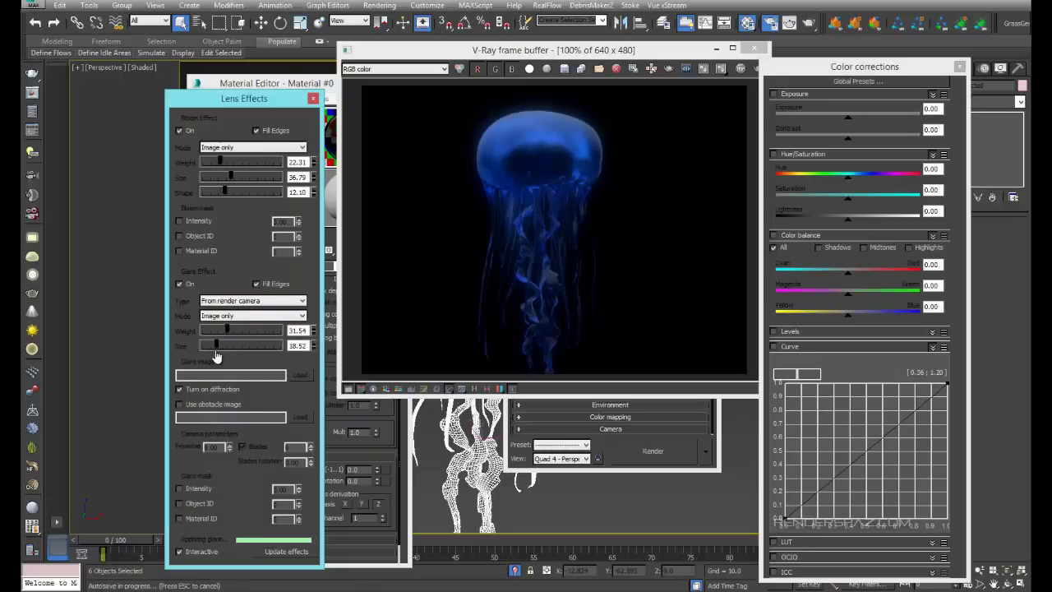
click(210, 352)
drag(222, 333, 215, 333)
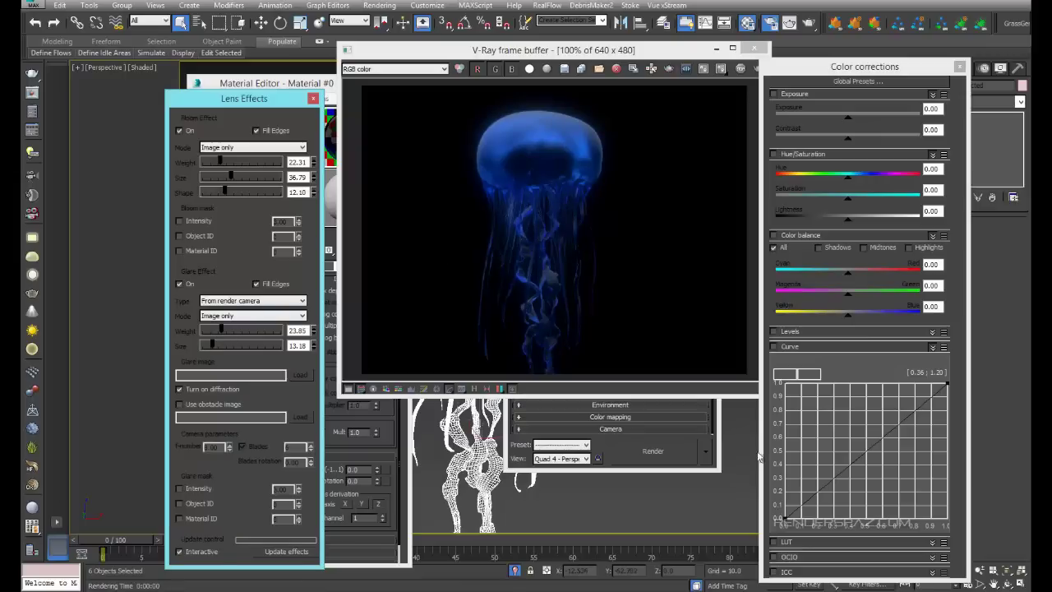
Color-correct the render with exposure at about 1.63, hue at -6.00 and saturation at 0.04.
click(780, 94)
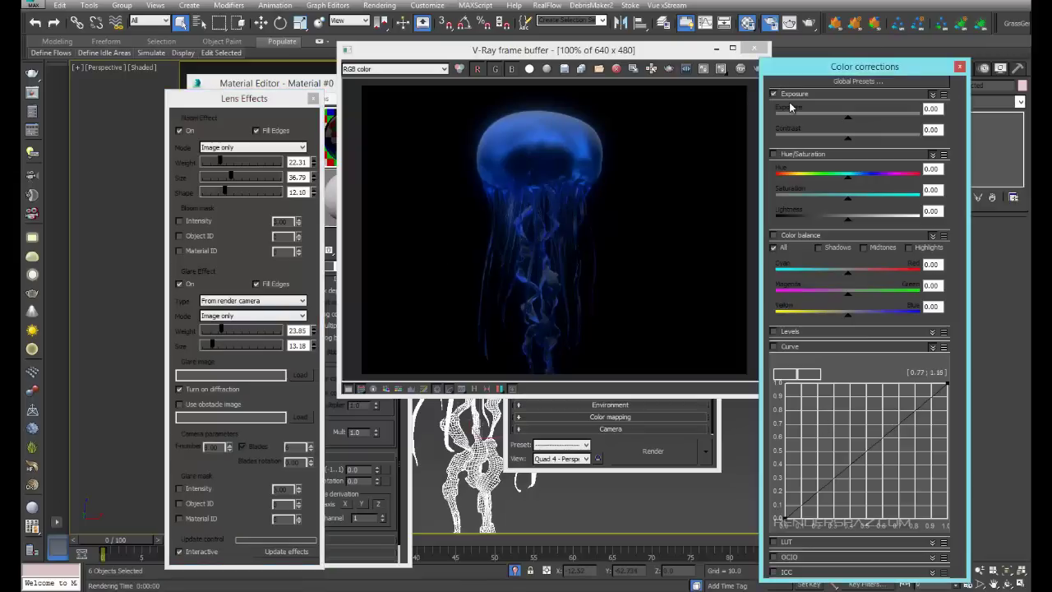
drag(845, 123, 872, 128)
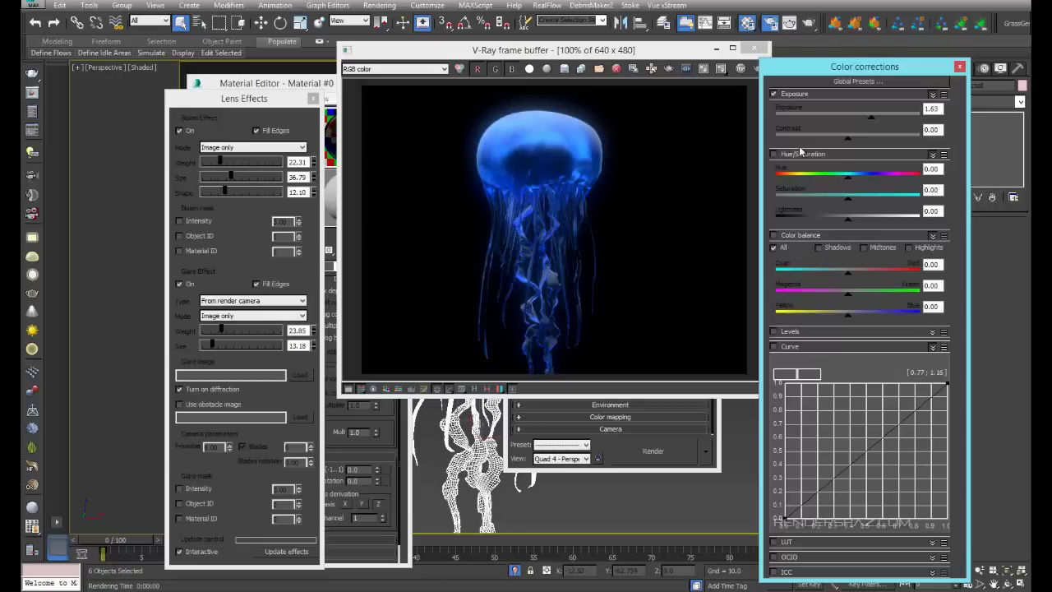
click(773, 154)
mouse_move(847, 176)
mouse_down()
mouse_move(852, 205)
mouse_move(846, 184)
mouse_up()
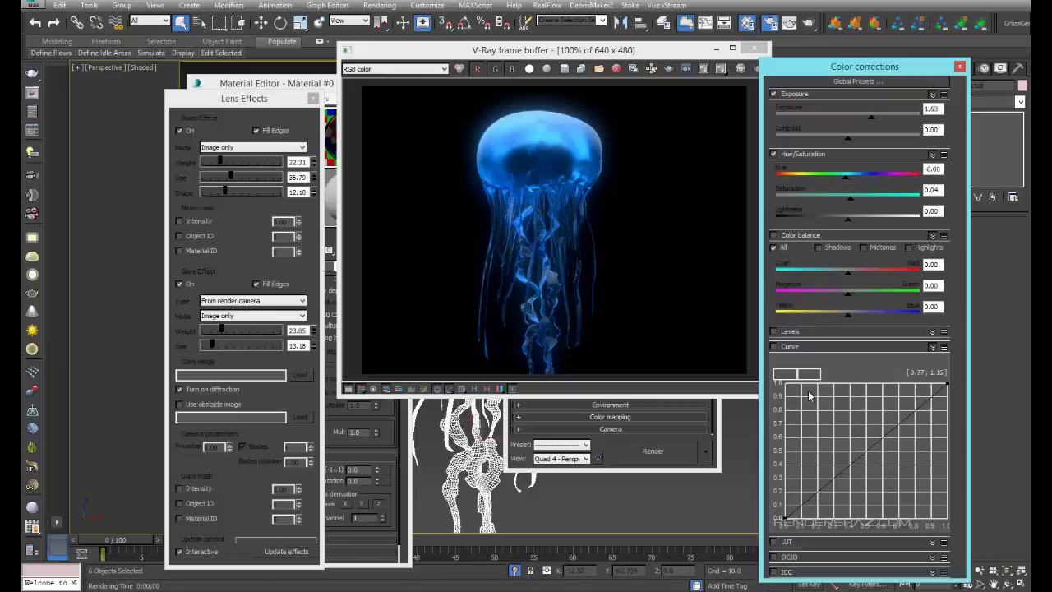
click(773, 346)
Compare the render with the jellyfish reference photo in Windows Photo Viewer, moving the frame buffer, Lens Effects and Color corrections windows apart.
drag(863, 69, 889, 18)
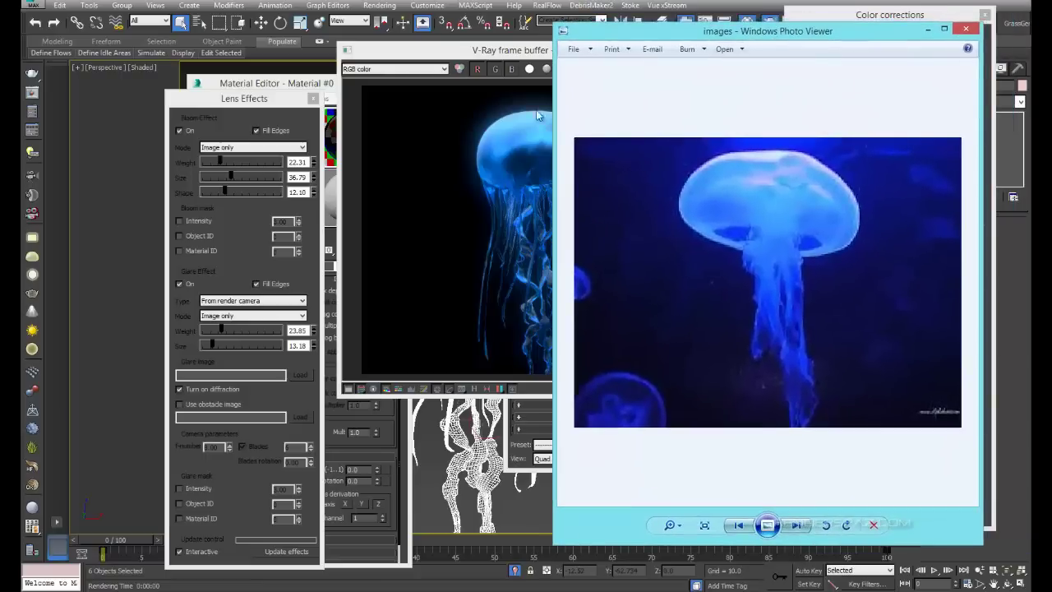
click(513, 47)
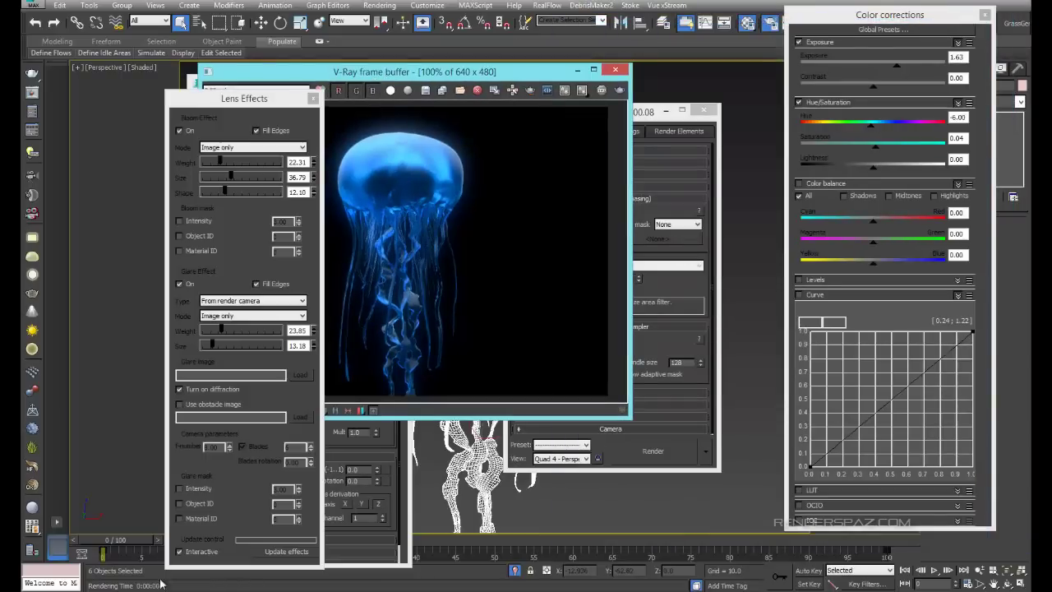
key(alt+Tab)
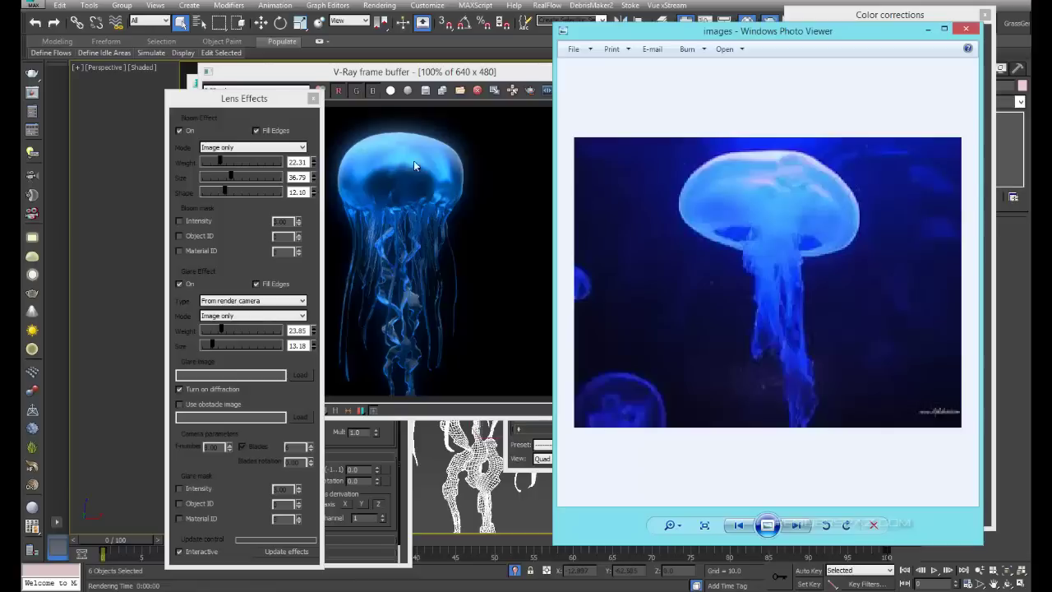
drag(229, 105, 144, 90)
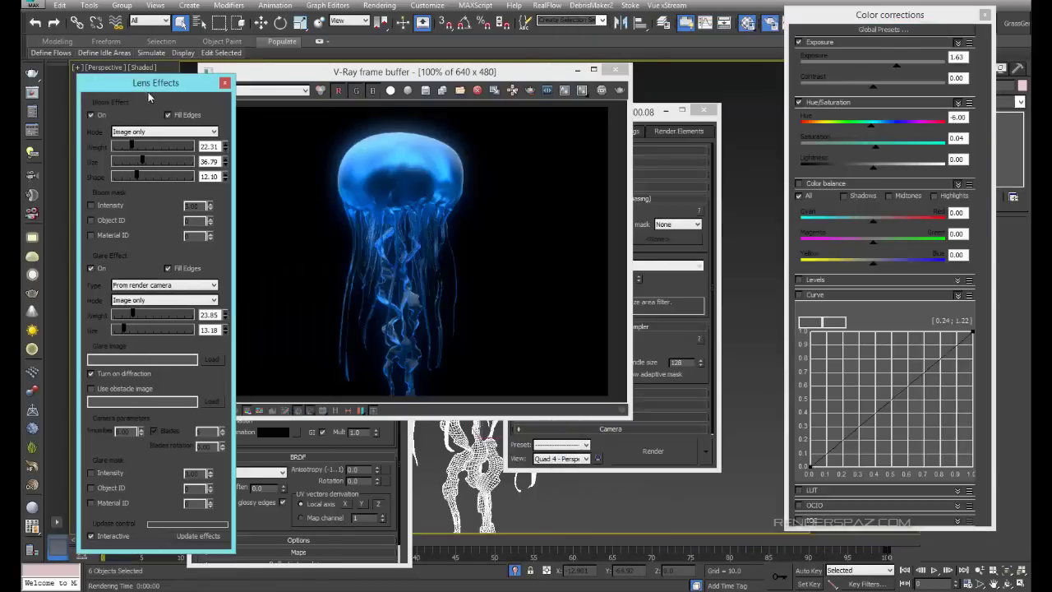
key(alt+Tab)
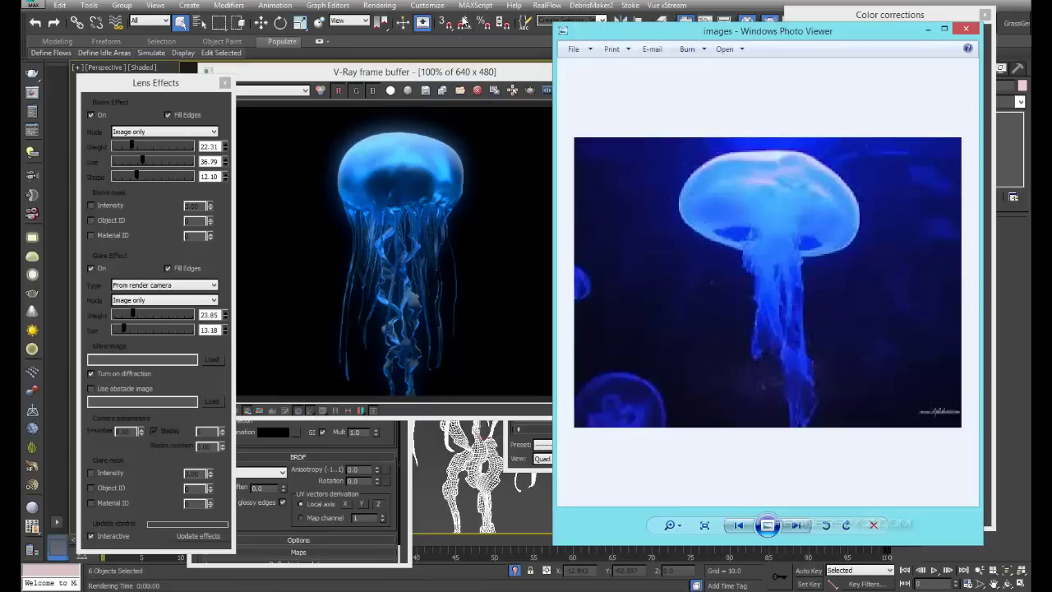
click(461, 77)
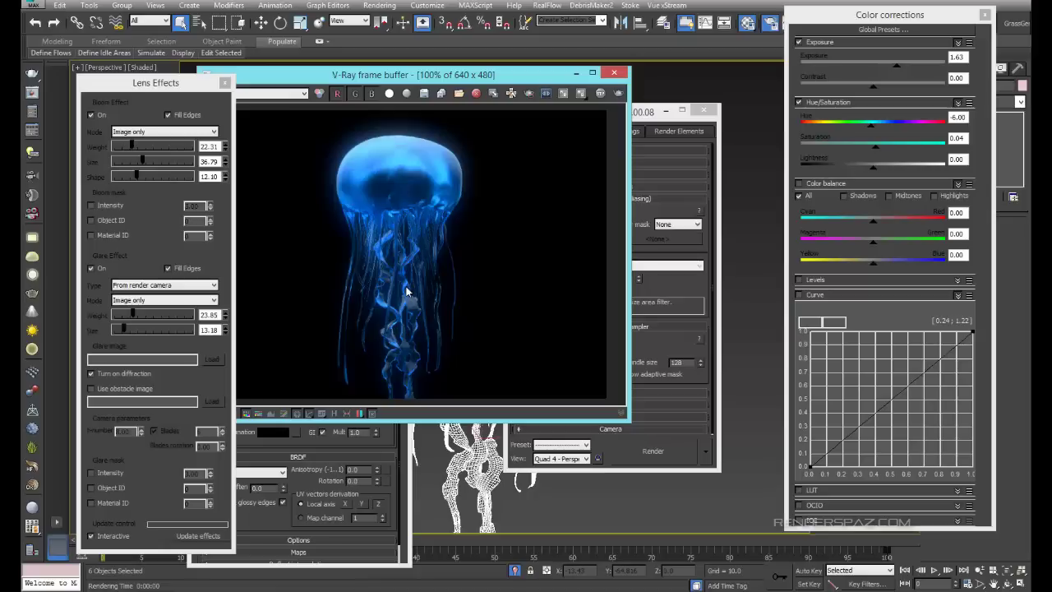
drag(447, 80, 636, 91)
Set the jellyfish material's refraction Affect channels option to Color+alpha.
drag(307, 321, 314, 414)
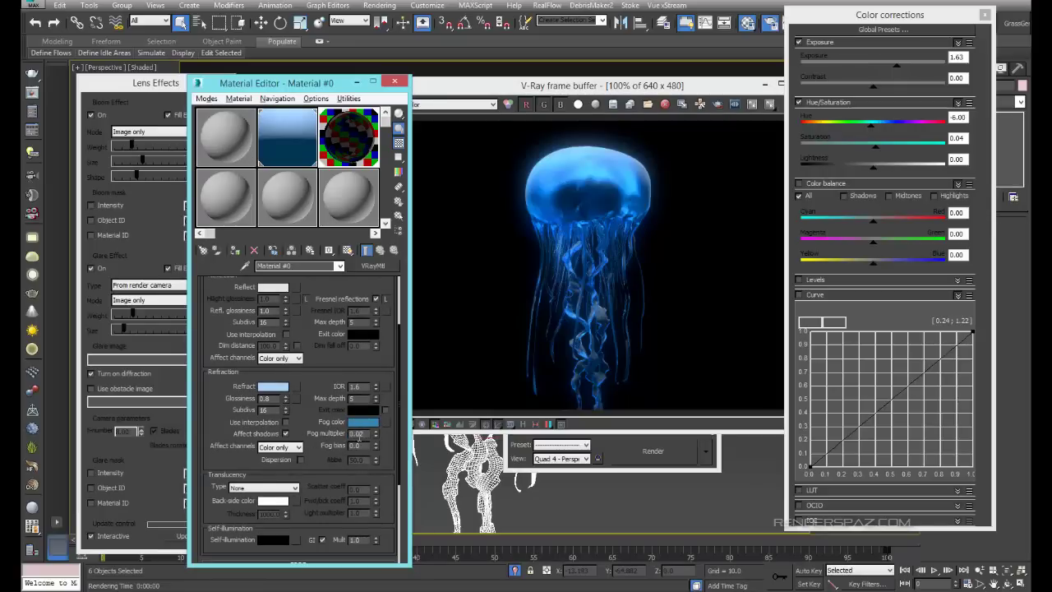
scroll(220, 332, up, 3)
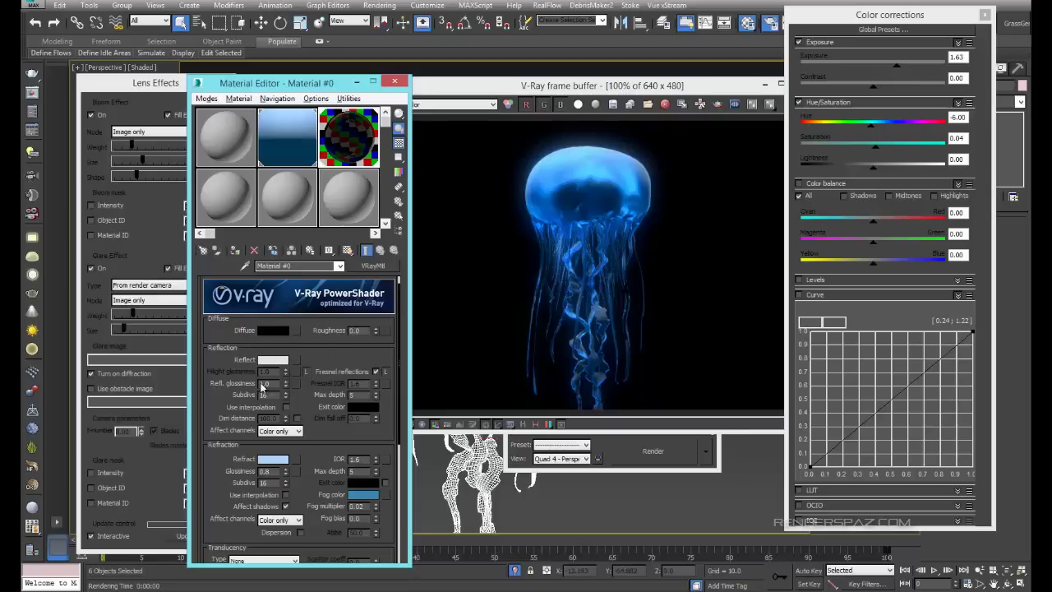
double_click(264, 394)
scroll(221, 430, down, 6)
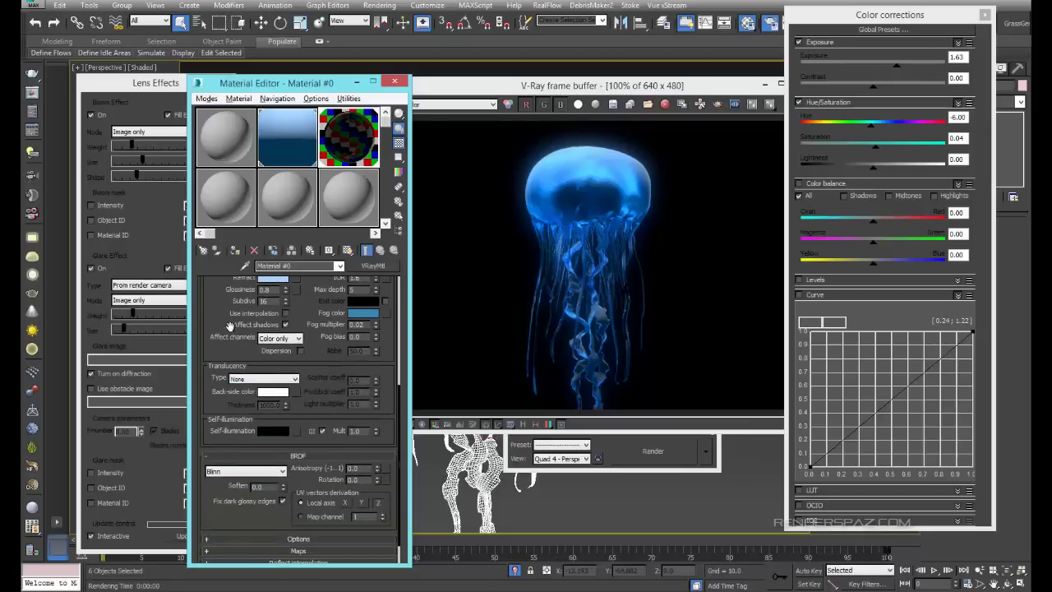
scroll(232, 323, up, 3)
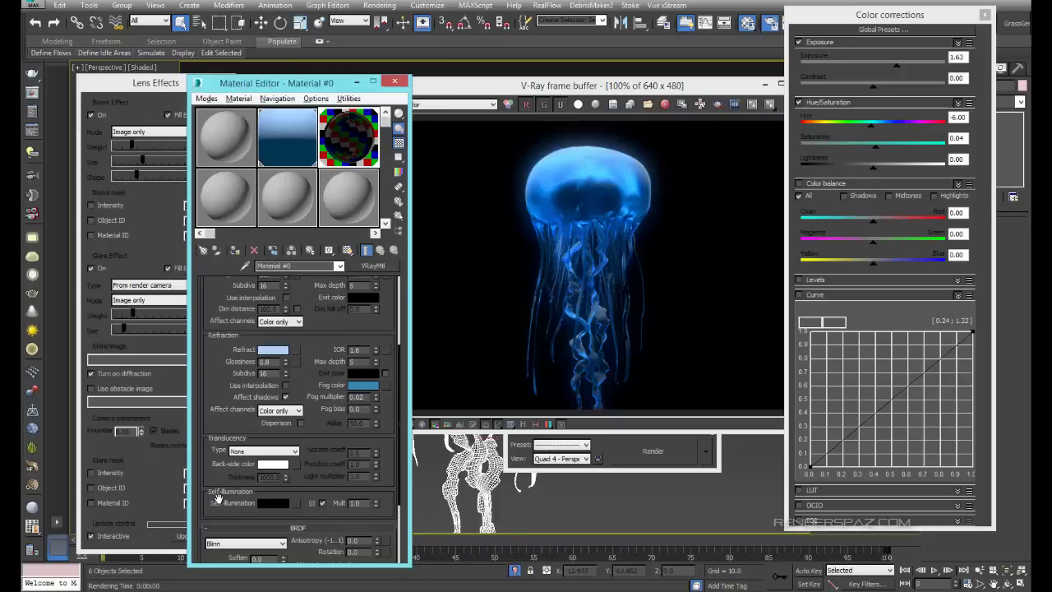
click(278, 411)
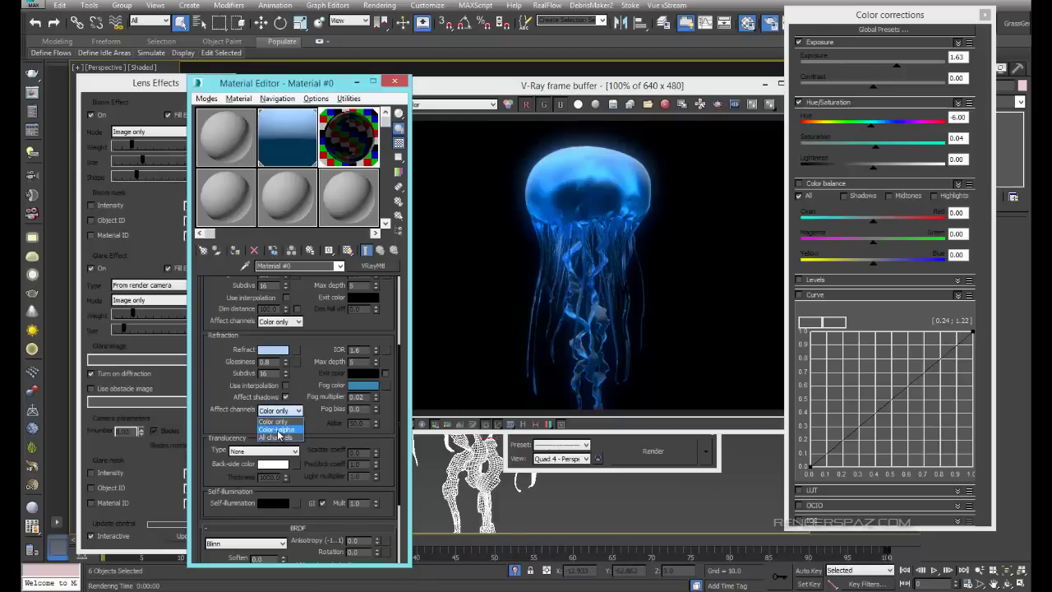
click(270, 429)
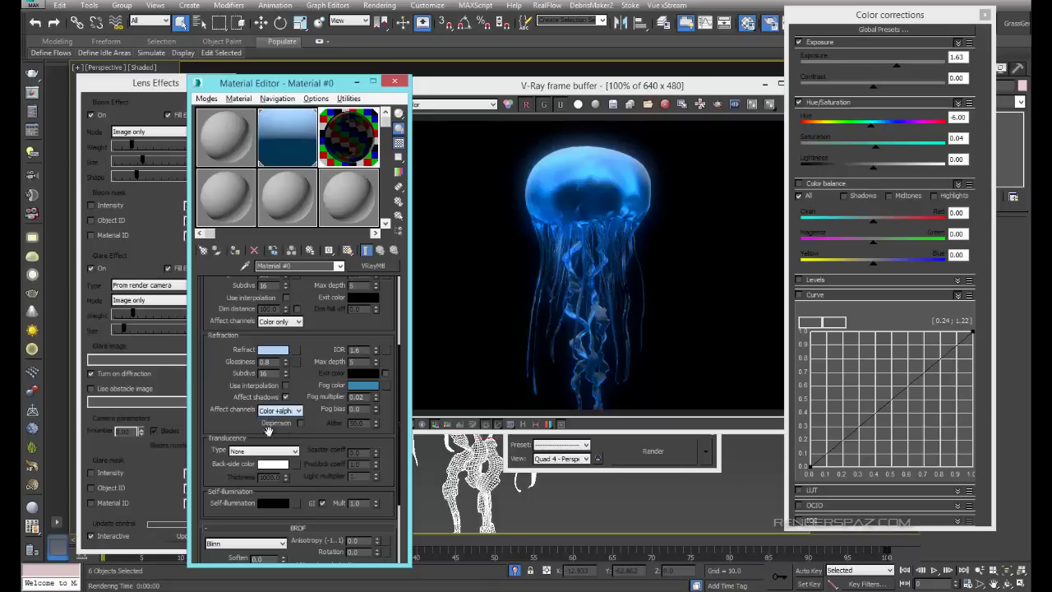
Examine the current render's alpha channel in the frame buffer and return to RGB color.
click(579, 104)
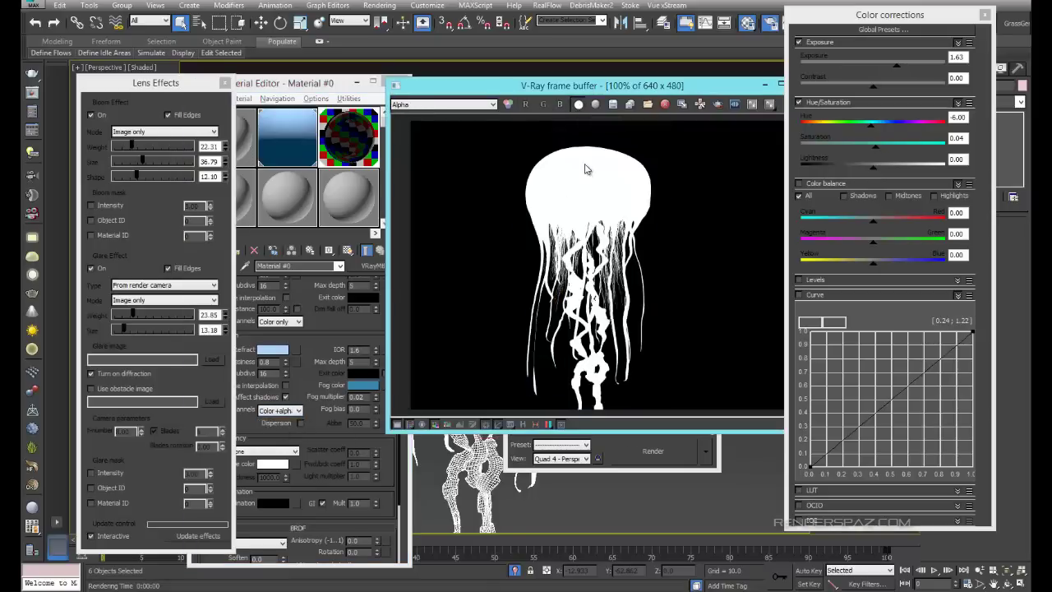
click(579, 104)
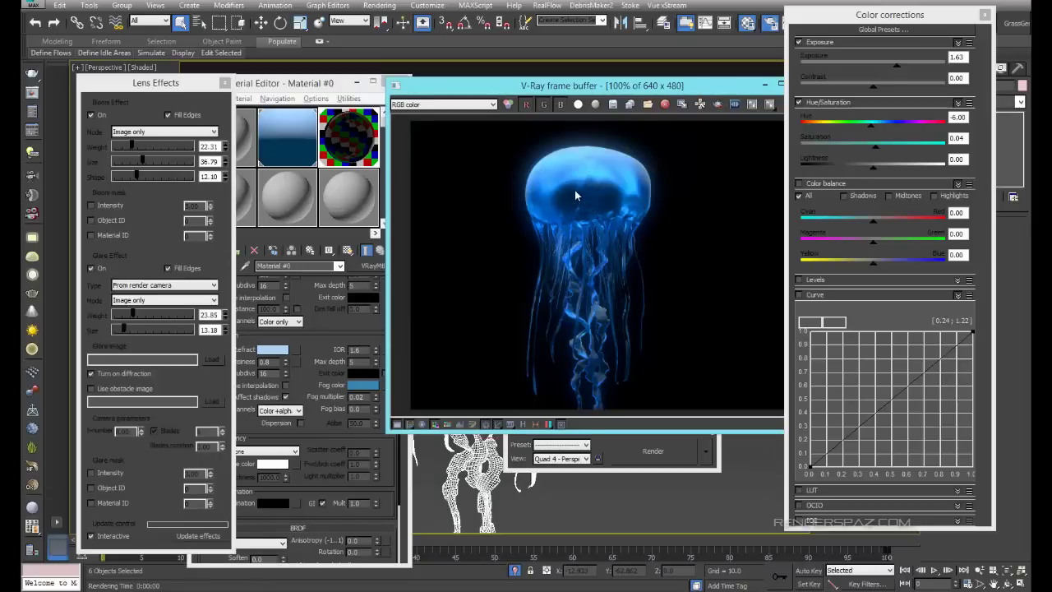
click(578, 105)
click(578, 105)
Render the jellyfish again, check its alpha channel, and inspect the dark area of the bell close up in RGB color.
click(653, 450)
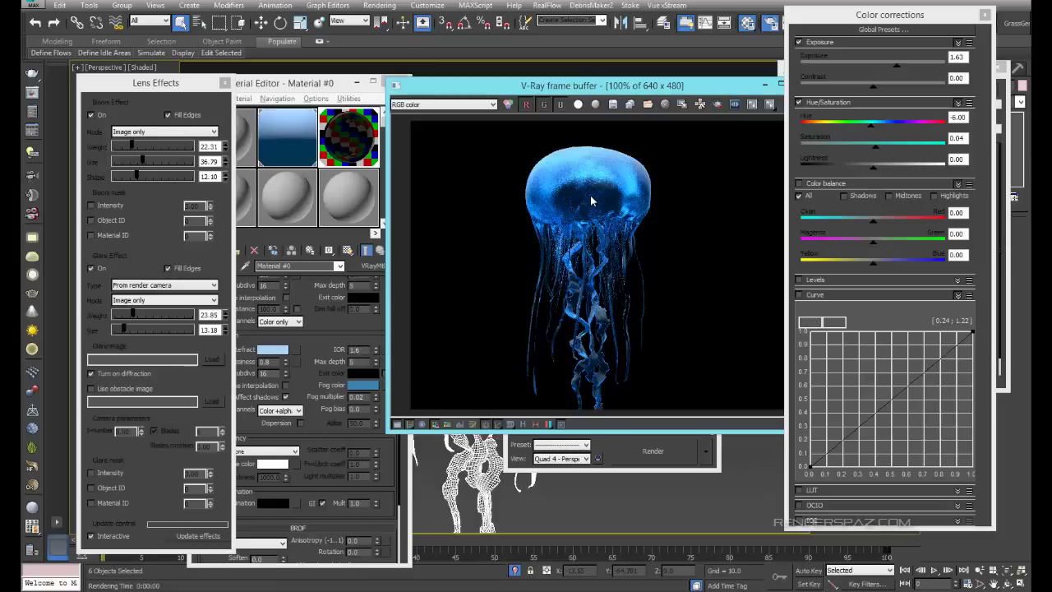
click(577, 105)
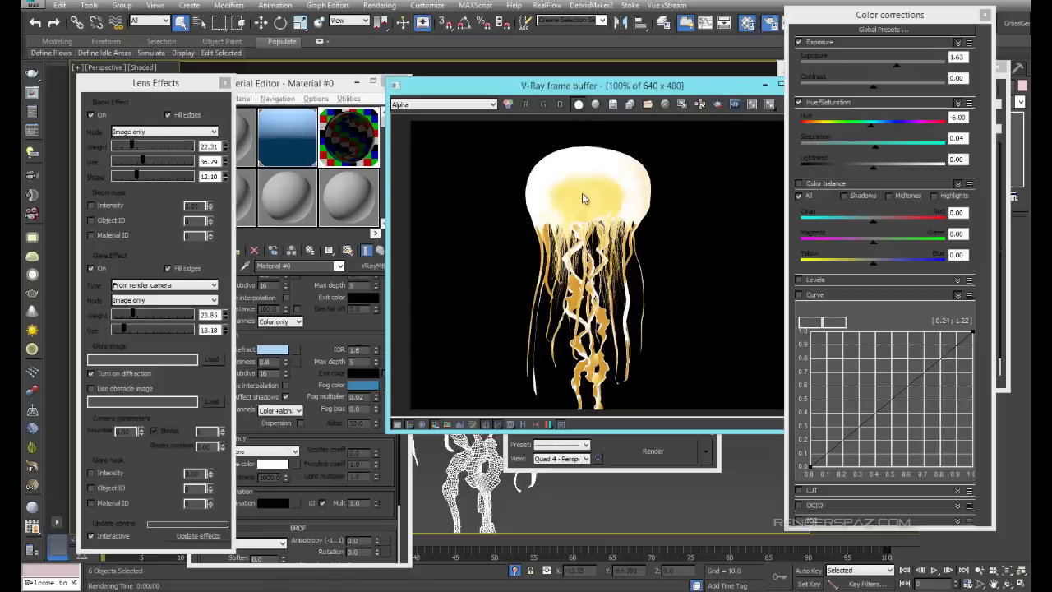
click(578, 108)
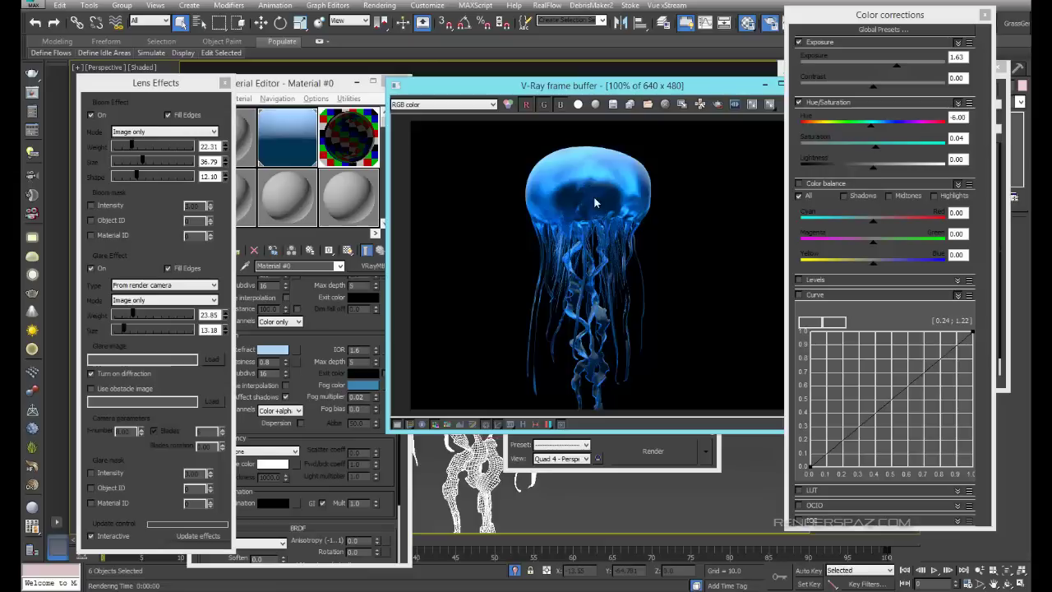
scroll(616, 205, up, 4)
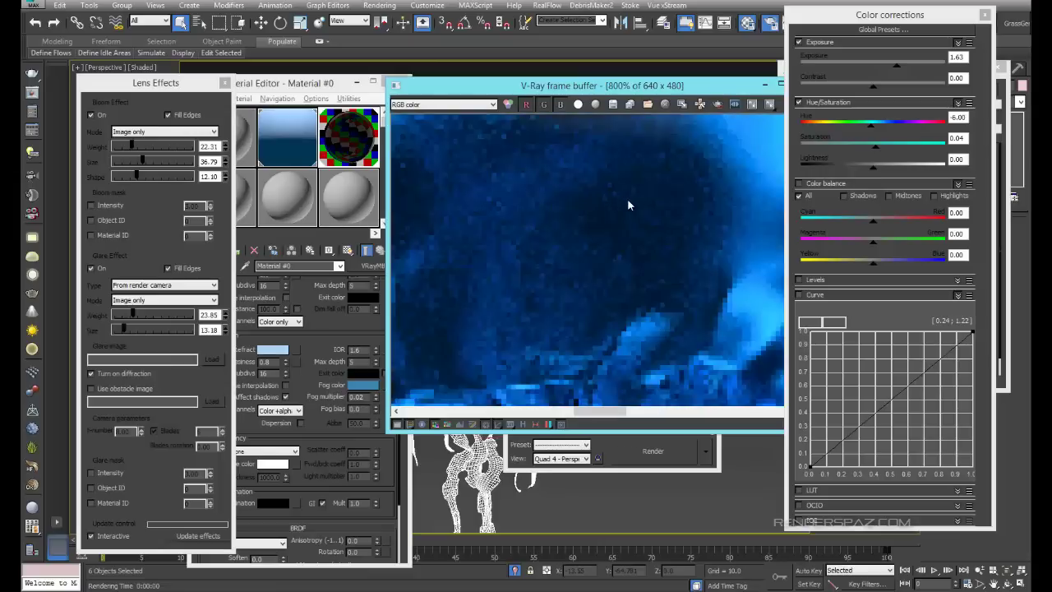
scroll(582, 216, down, 4)
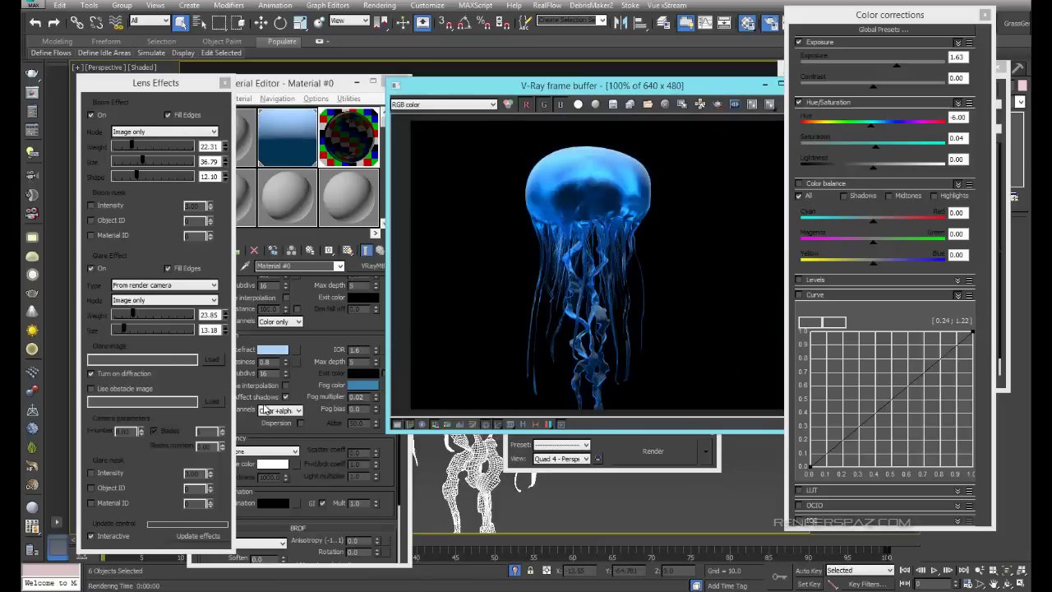
Stop the running render and set the material's refraction glossiness to 0.9.
click(249, 374)
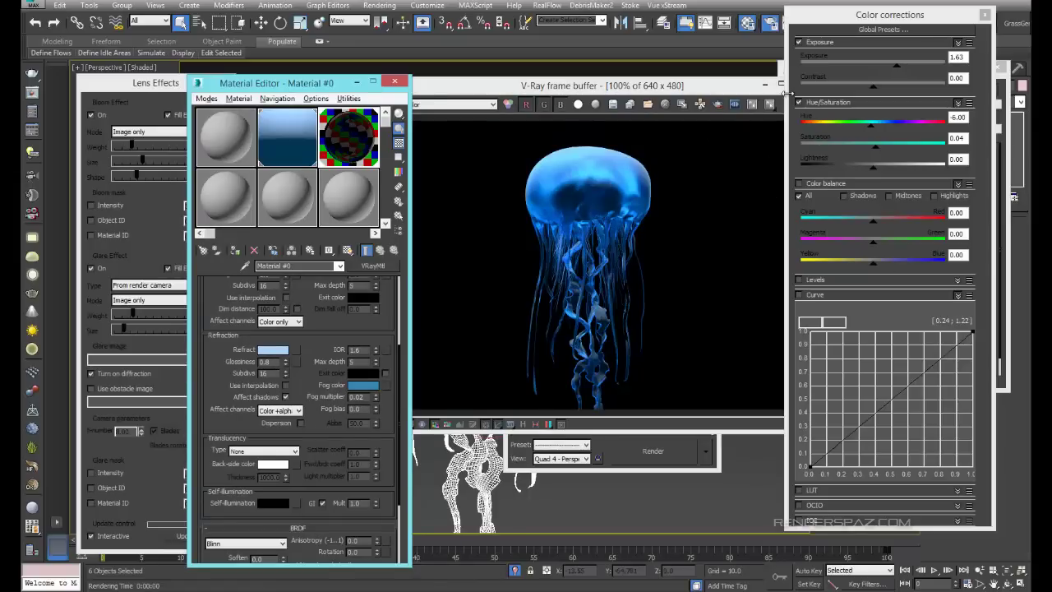
click(750, 104)
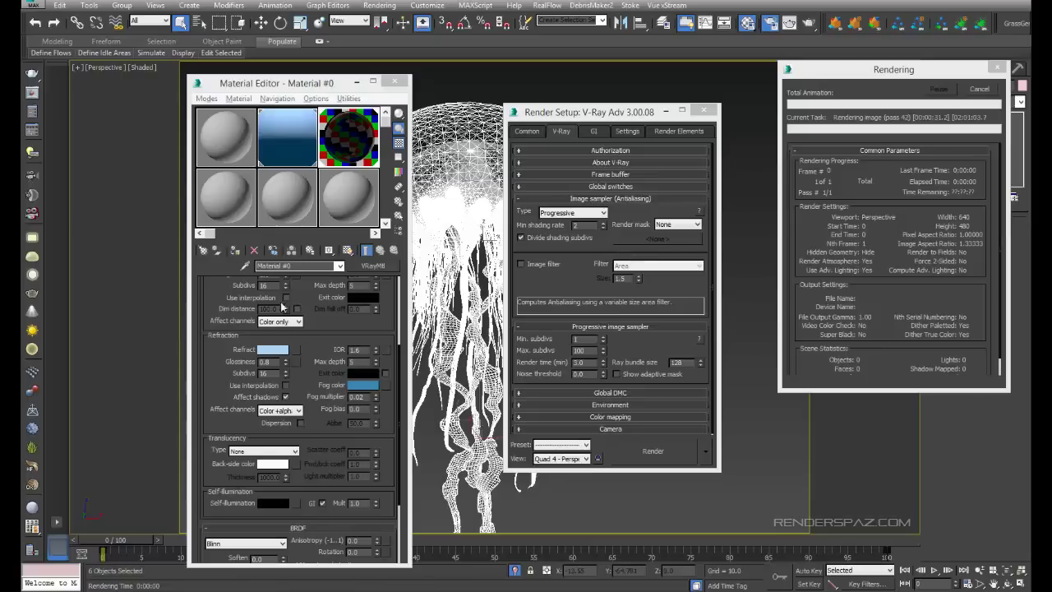
key(Escape)
click(277, 364)
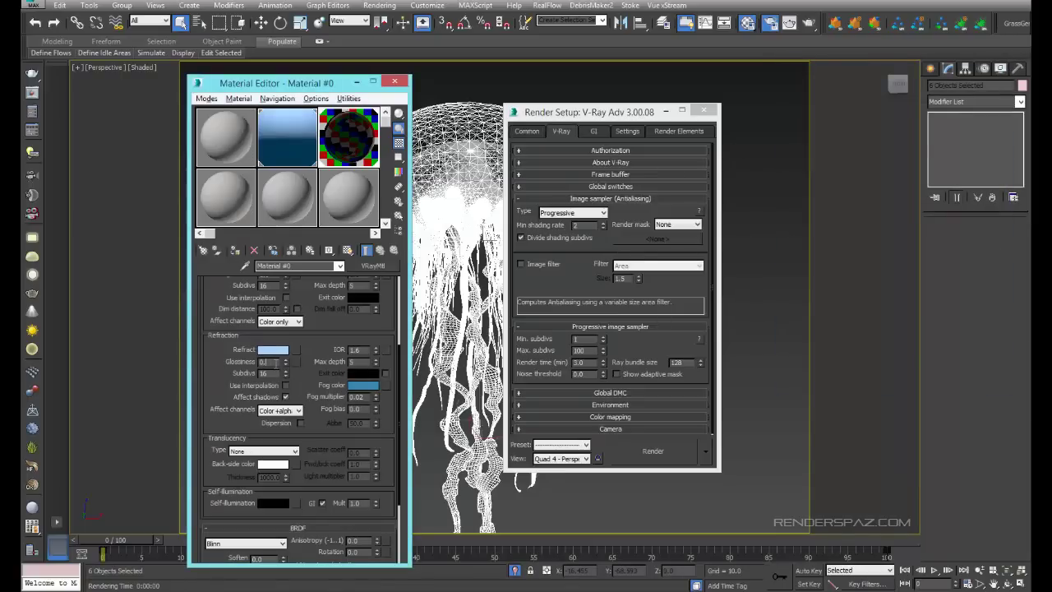
Render the jellyfish with the new glossiness and inspect the bell and tentacles in the frame buffer.
click(637, 449)
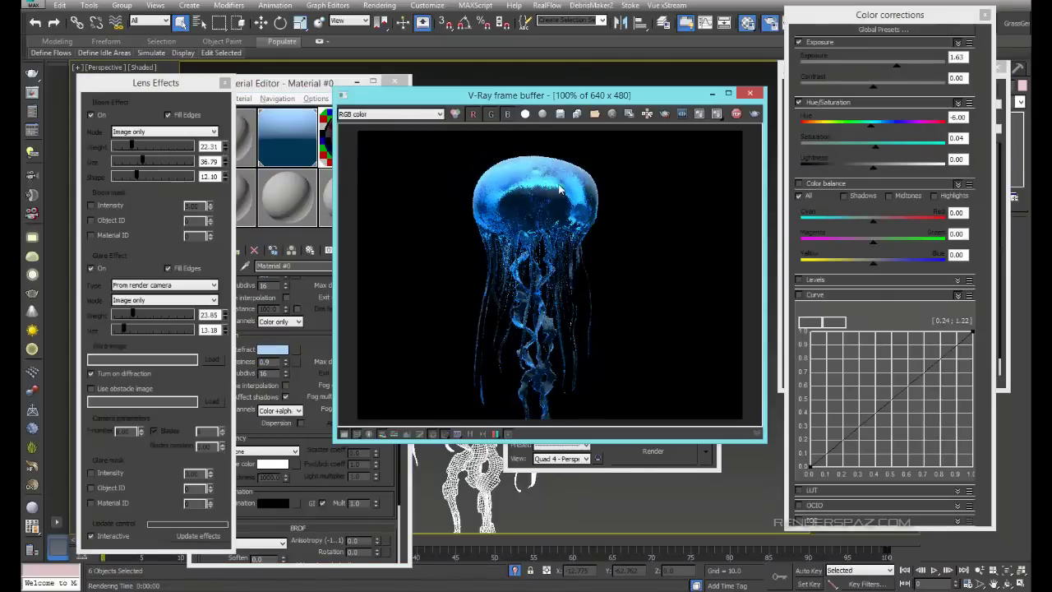
scroll(566, 203, up, 1)
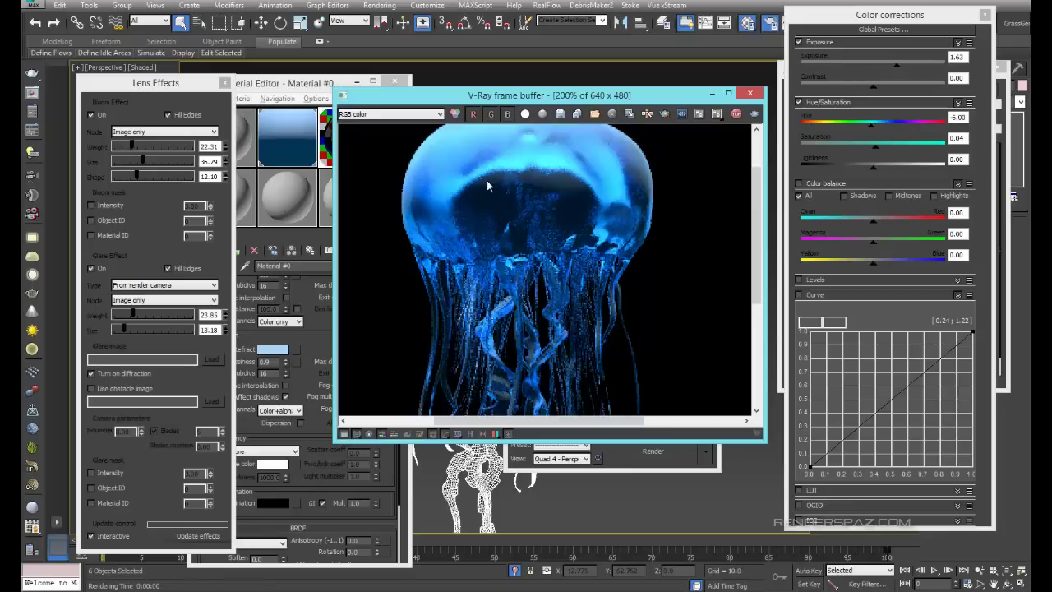
scroll(543, 224, down, 1)
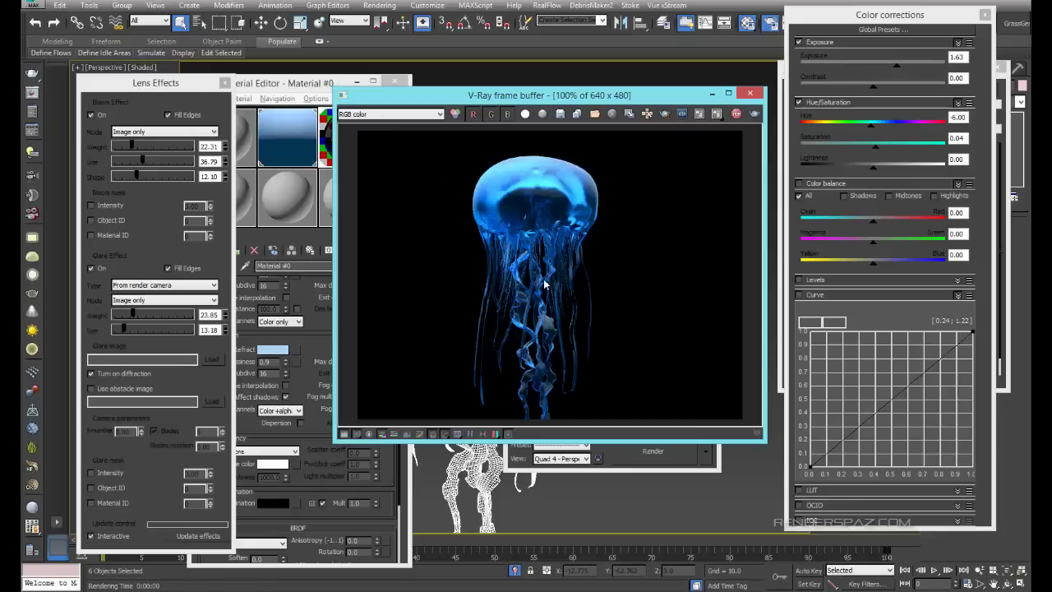
scroll(535, 218, down, 1)
scroll(546, 271, up, 1)
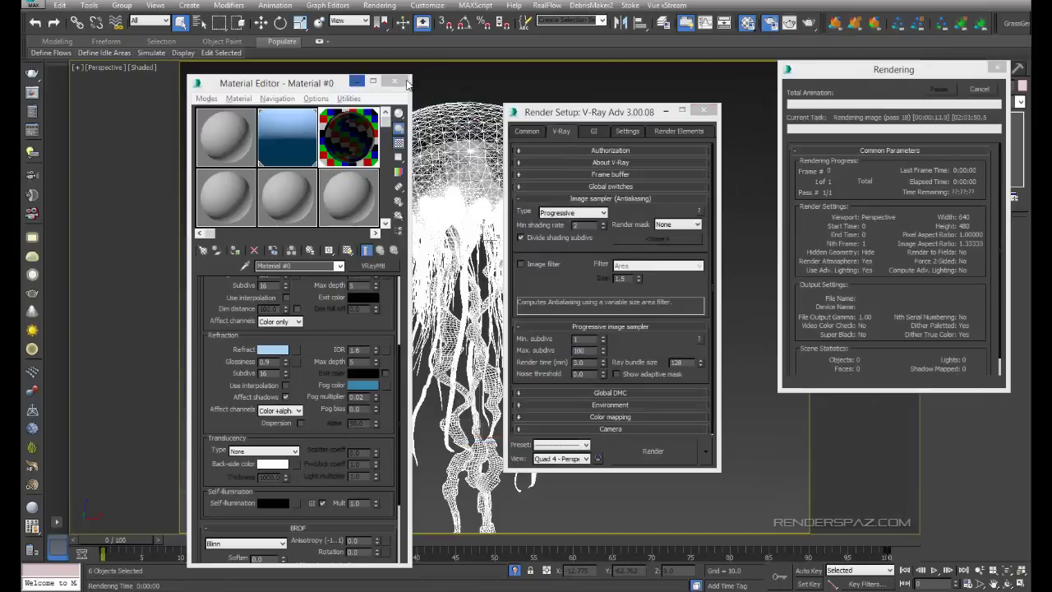
Stop the running render and close the Render Setup and Material Editor windows.
click(406, 83)
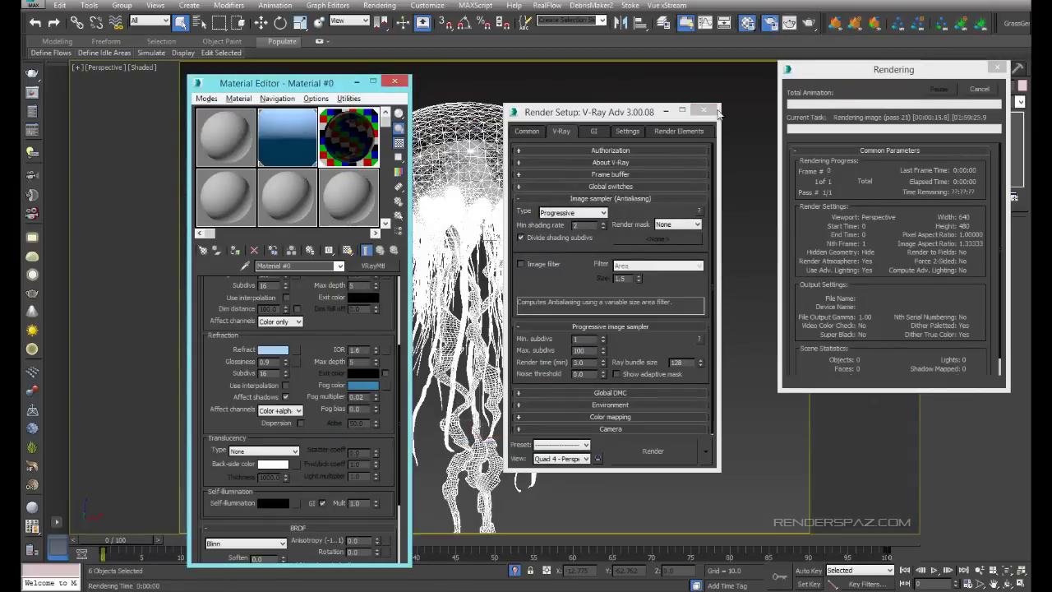
click(509, 109)
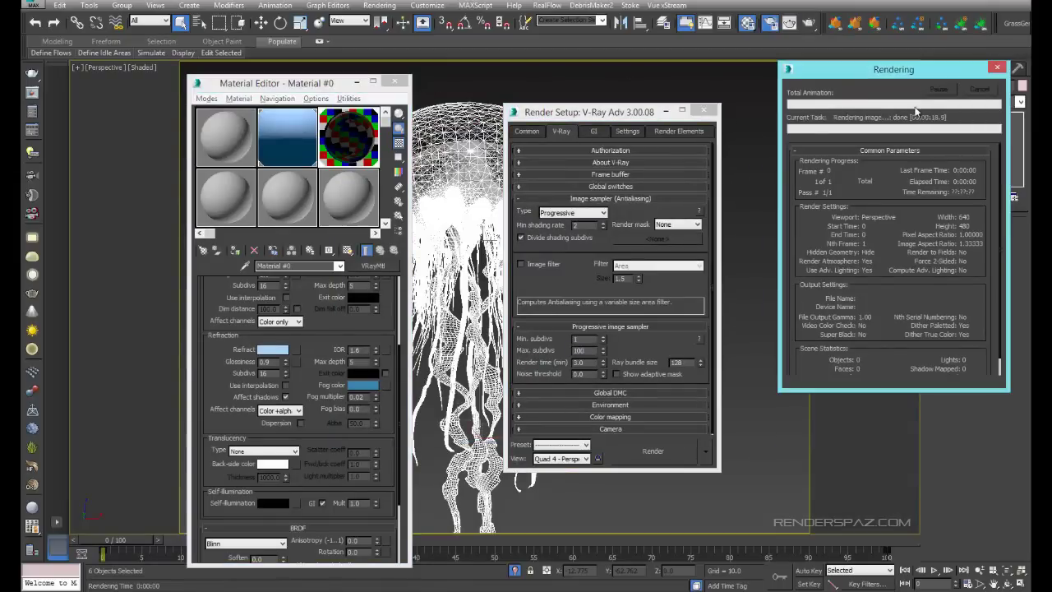
click(703, 110)
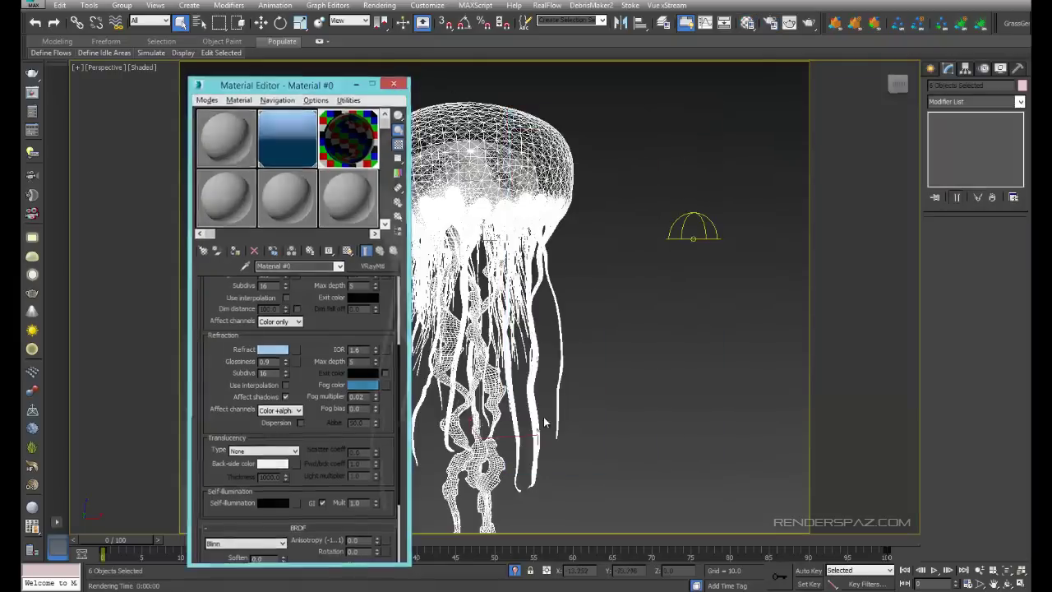
click(395, 82)
In the top view, clone the whole jellyfish as one independent copy placed behind and to the left of the original.
drag(244, 148, 535, 331)
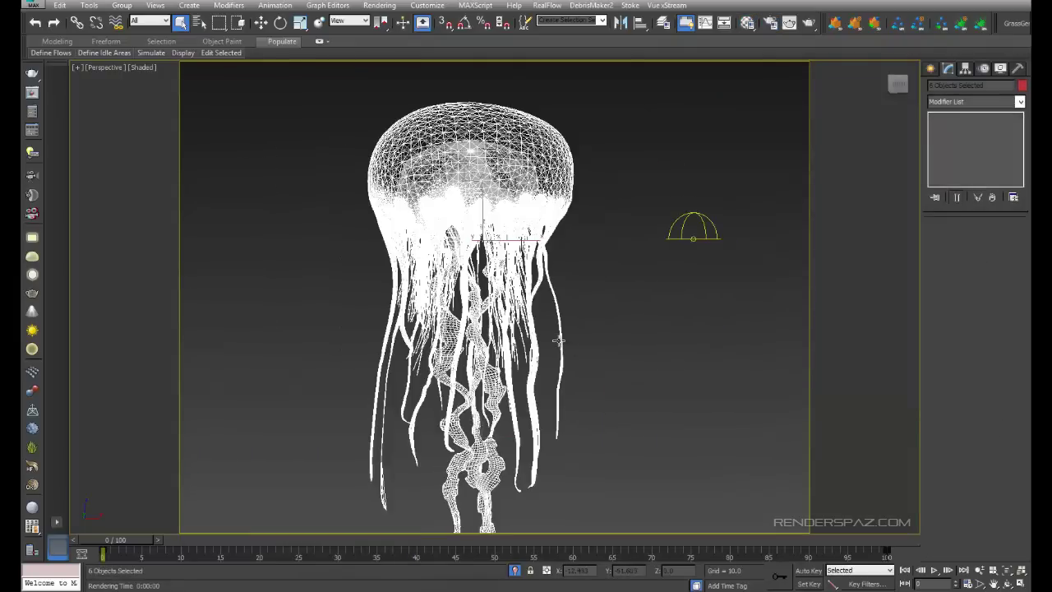
key(t)
middle_drag(556, 365, 553, 310)
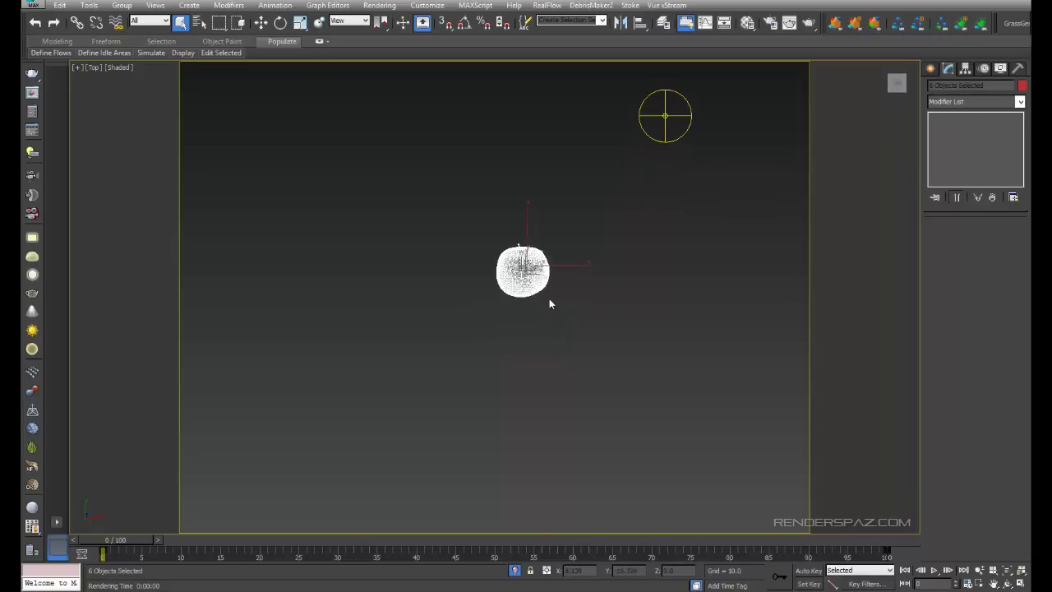
click(261, 24)
mouse_move(543, 261)
mouse_down()
mouse_move(370, 174)
mouse_move(431, 201)
mouse_up()
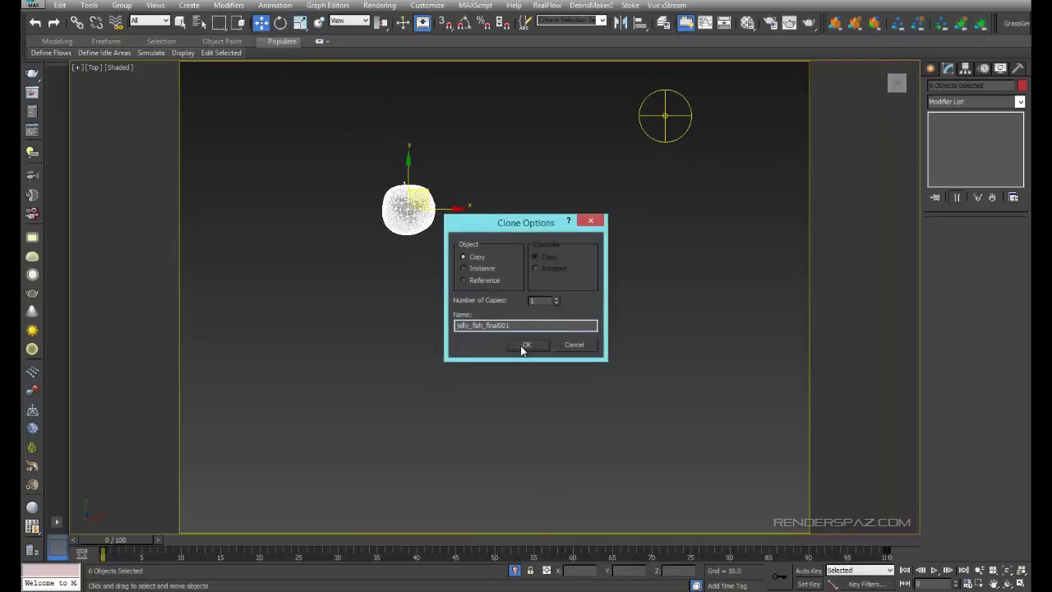
key(Return)
Group the cloned jellyfish parts under the name Jelly Fish B.
click(122, 5)
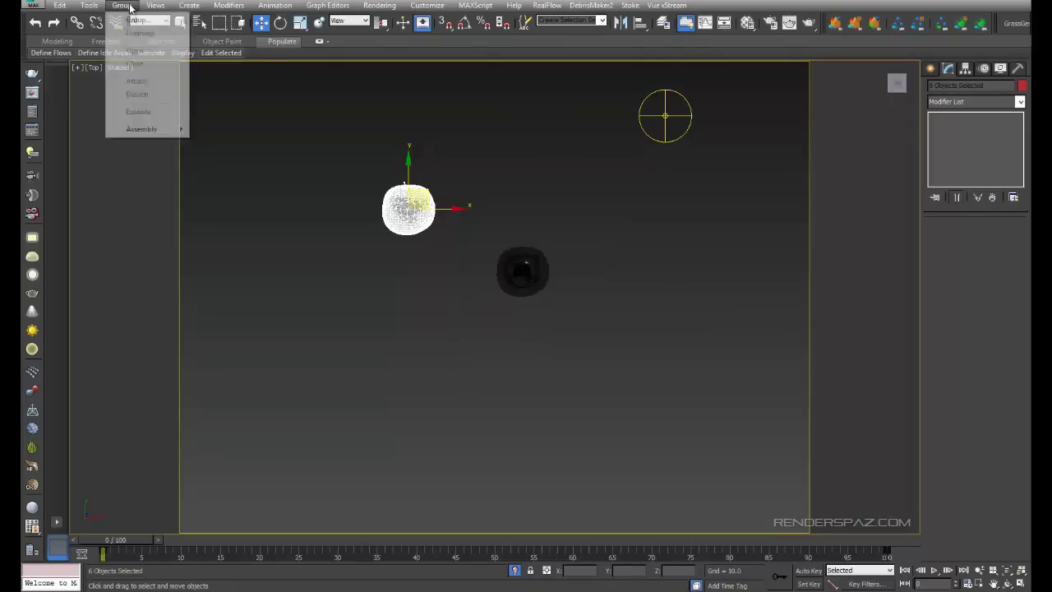
click(137, 20)
text(Jelly F)
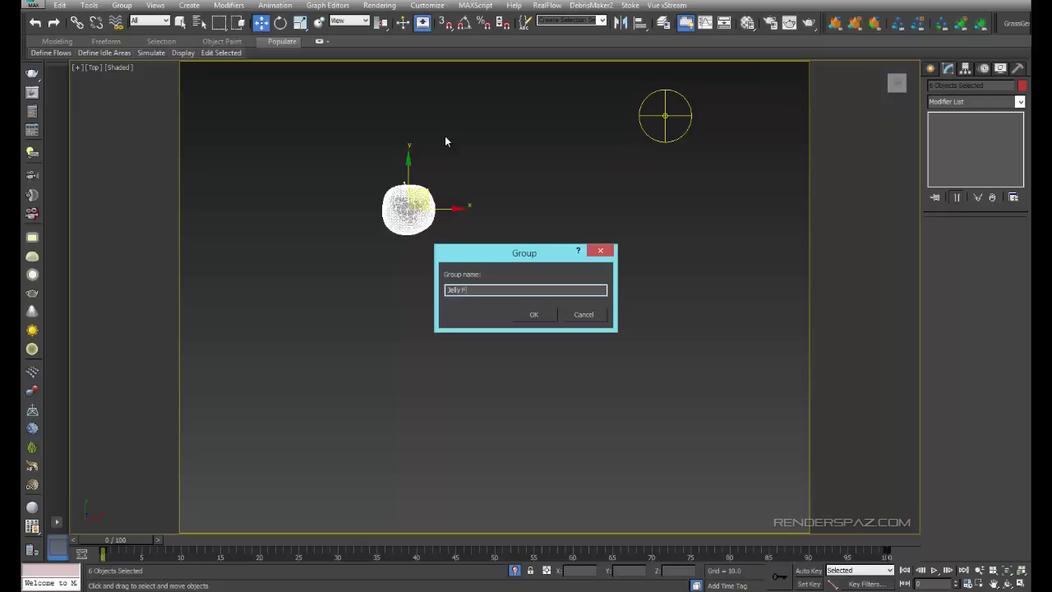
text(ish 8)
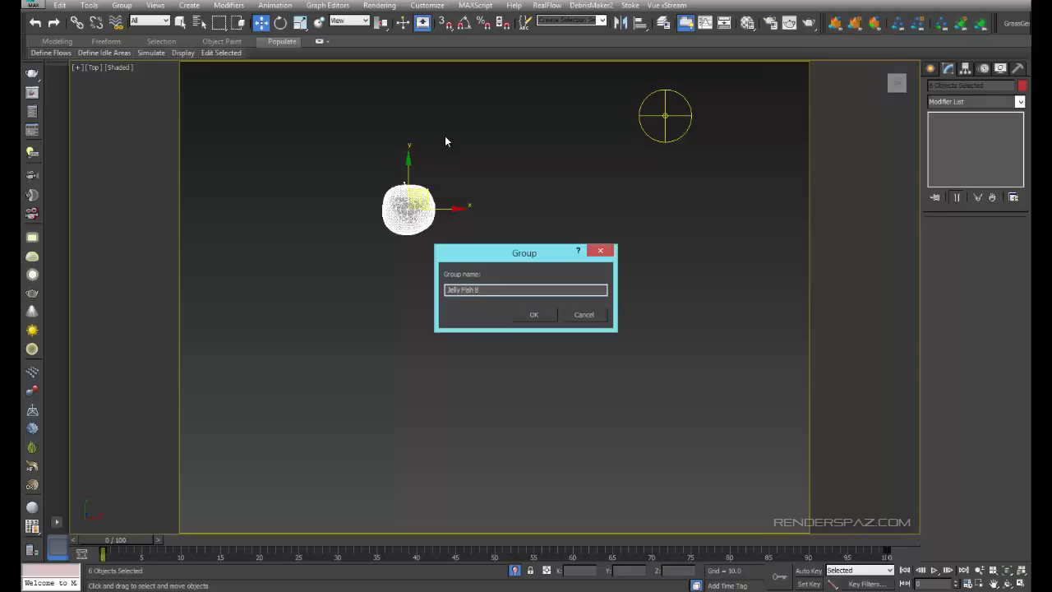
key(Return)
Select the original jellyfish parts and group them under the name Jelly Fish A.
key(ctrl+z)
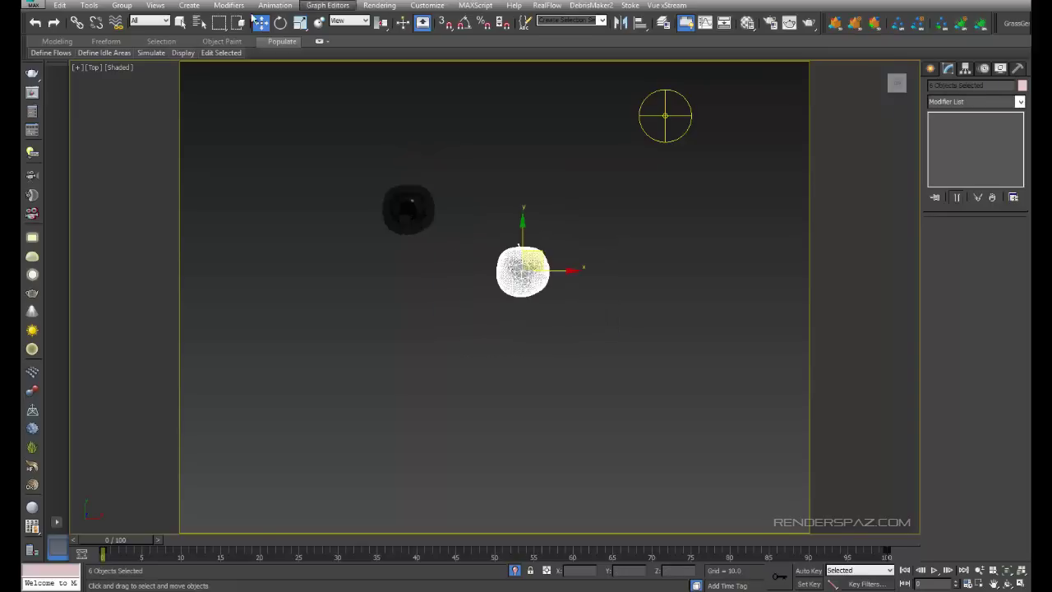
click(121, 6)
click(136, 21)
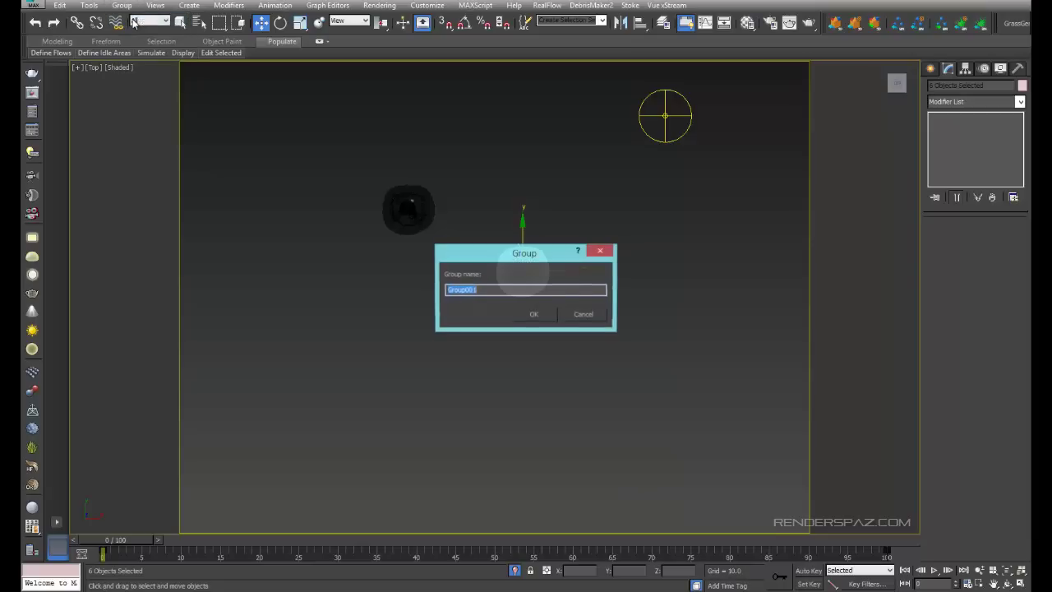
text(Jelly Fish A)
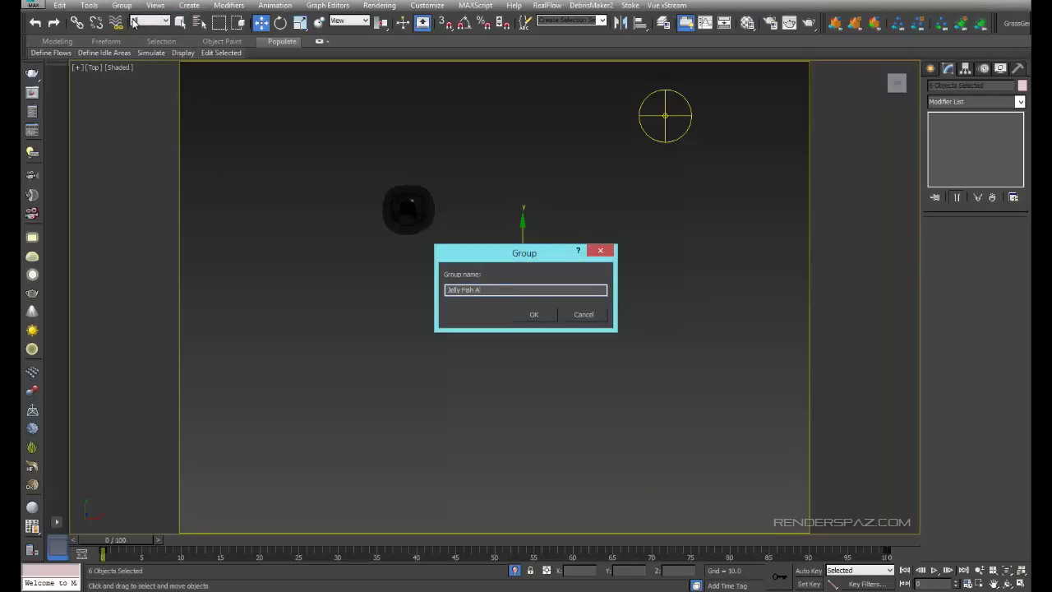
key(Return)
Rotate the Jelly Fish B group by about -106 degrees around its vertical axis.
click(404, 193)
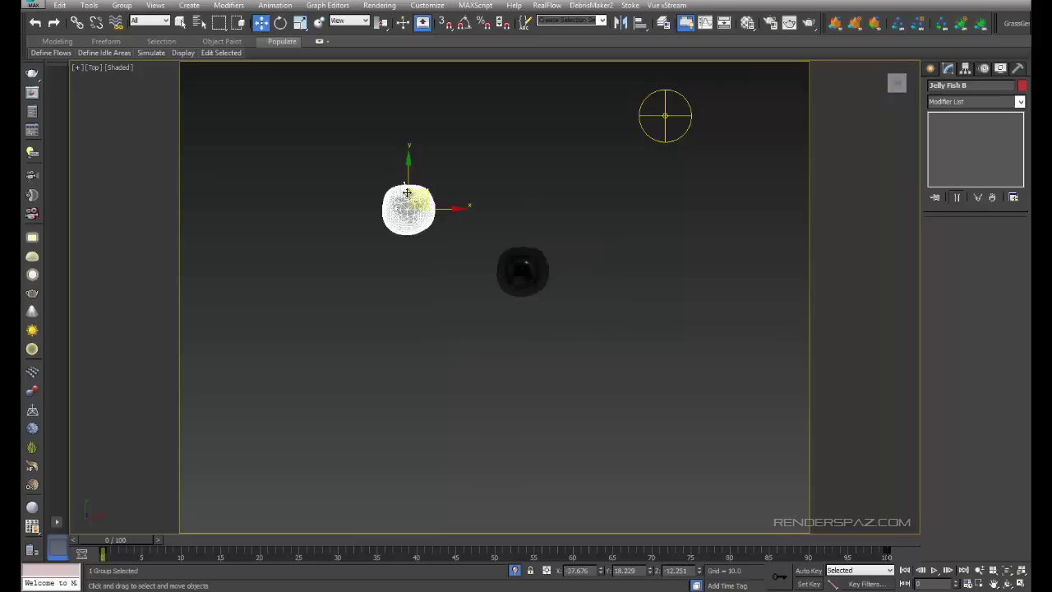
click(280, 23)
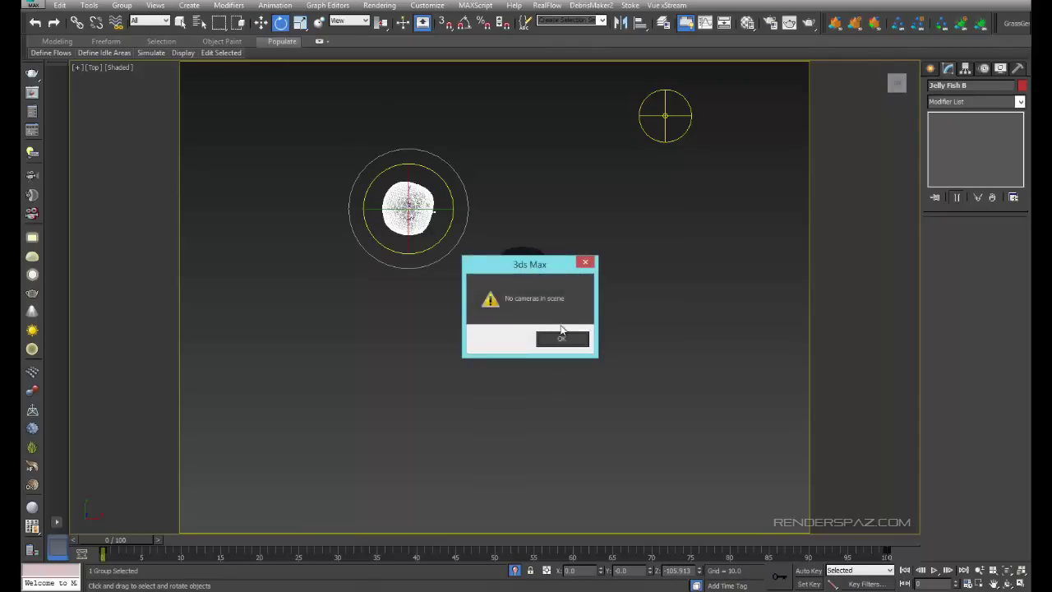
click(560, 337)
Create a targeted V-Ray physical camera in the top view, placed in front of the jellyfish and aimed between them.
click(931, 68)
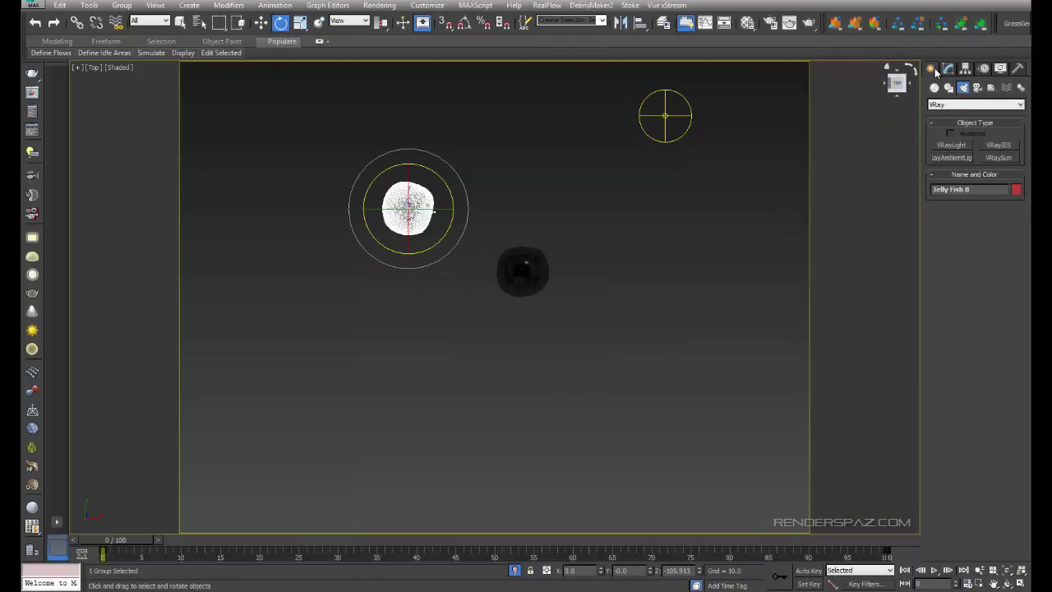
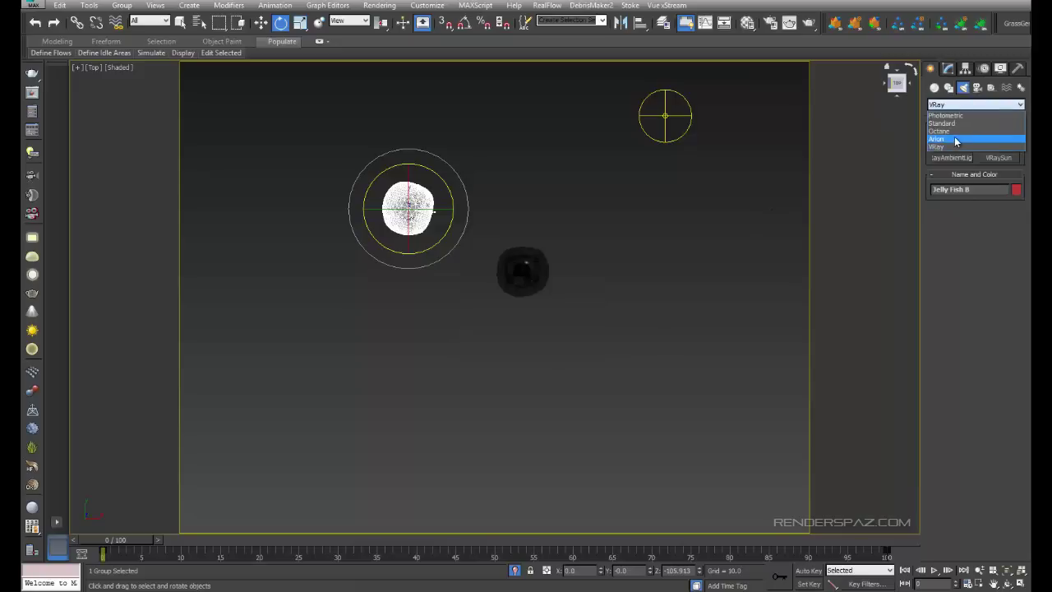
click(986, 115)
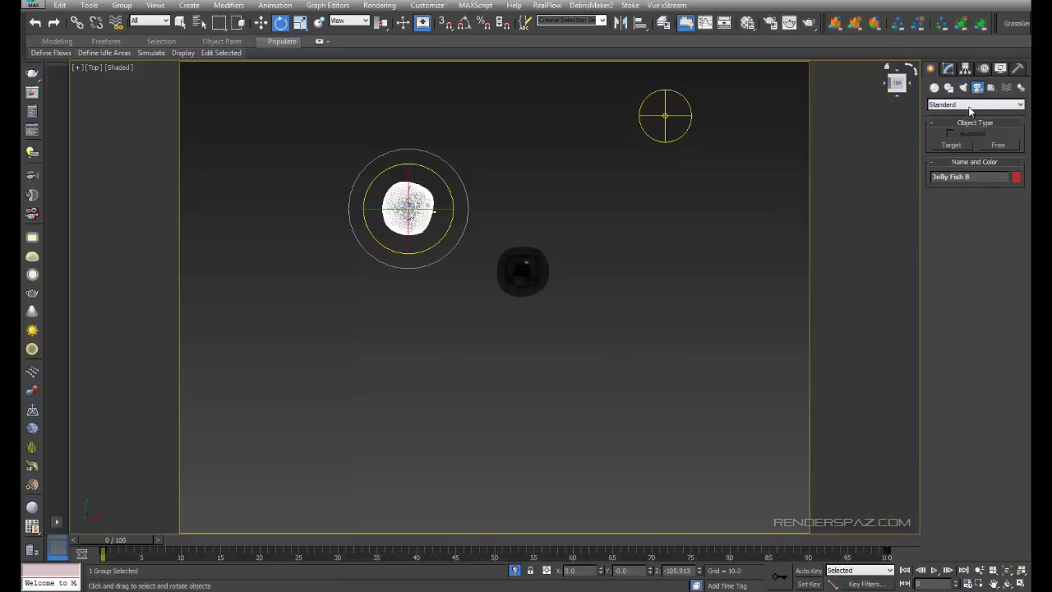
click(977, 104)
click(986, 146)
click(998, 144)
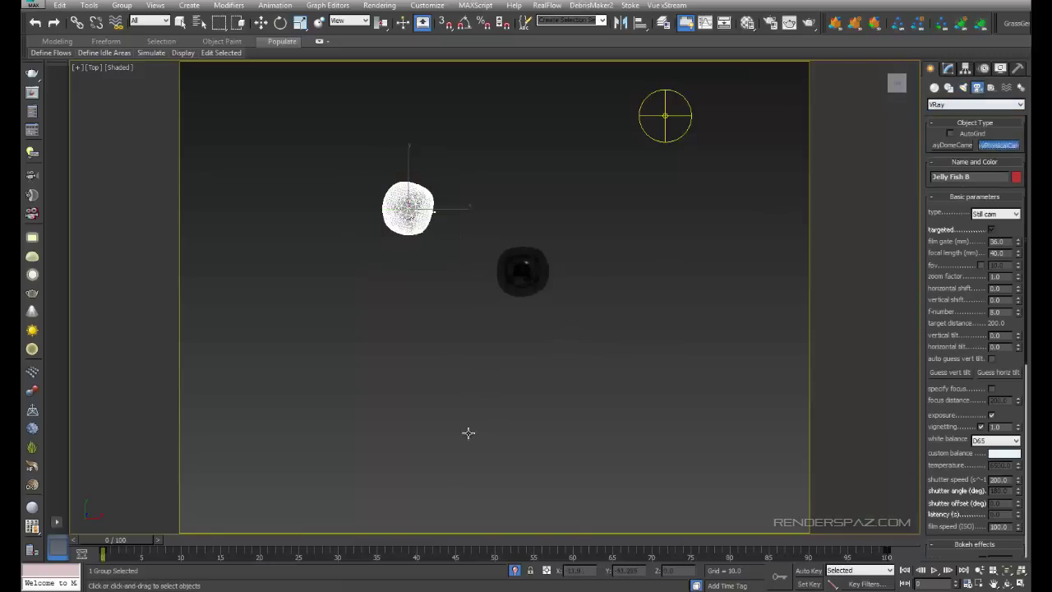
drag(425, 480, 476, 285)
Switch the viewport to the V-Ray camera and orbit the camera to look up at both jellyfish from below.
key(c)
middle_drag(583, 179, 610, 103)
click(1009, 585)
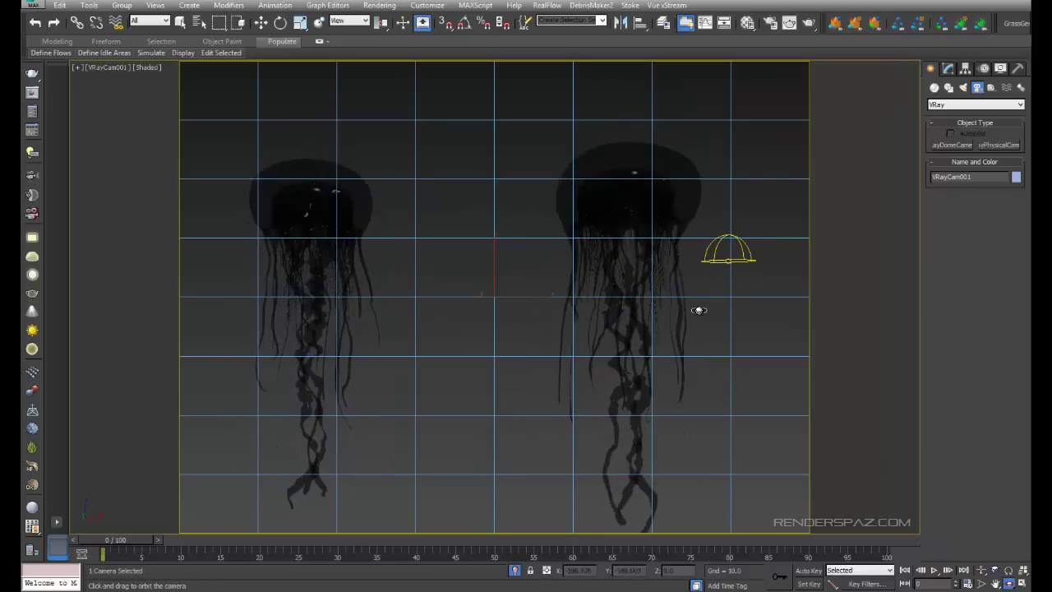
drag(699, 308, 542, 343)
Move the Jelly Fish B group closer to Jelly Fish A in the camera view.
key(e)
click(342, 267)
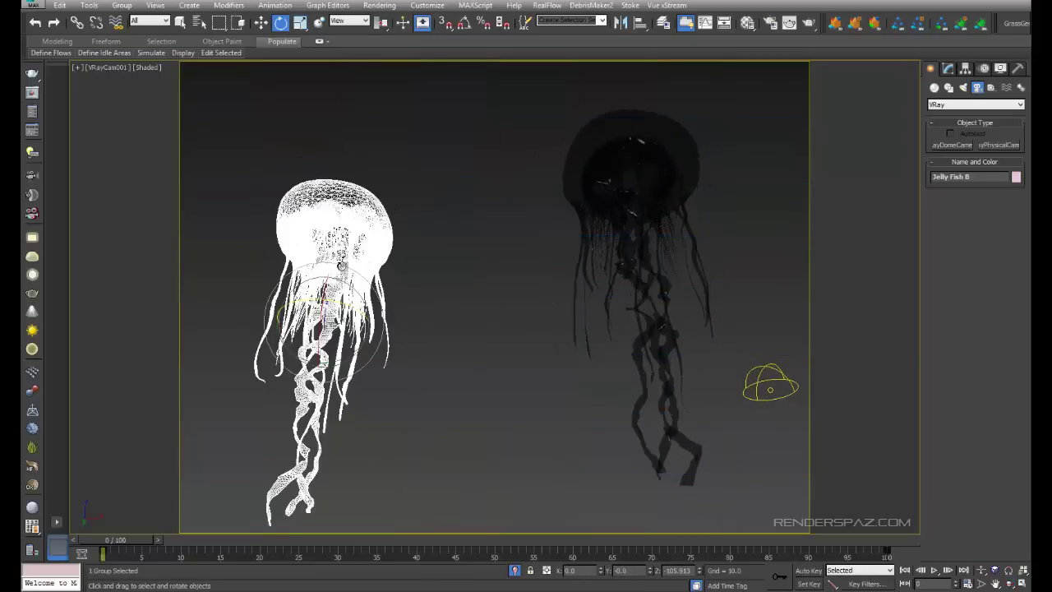
key(w)
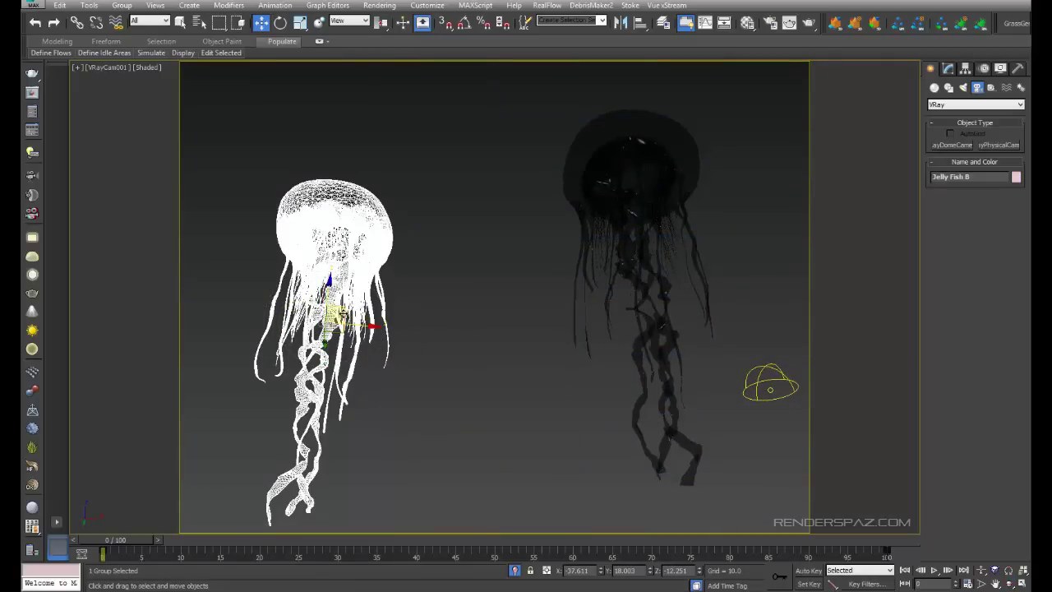
drag(338, 325, 436, 226)
click(499, 289)
click(423, 287)
Scale the Jelly Fish B group uniformly to about 91% and shift it slightly away from Jelly Fish A.
click(300, 22)
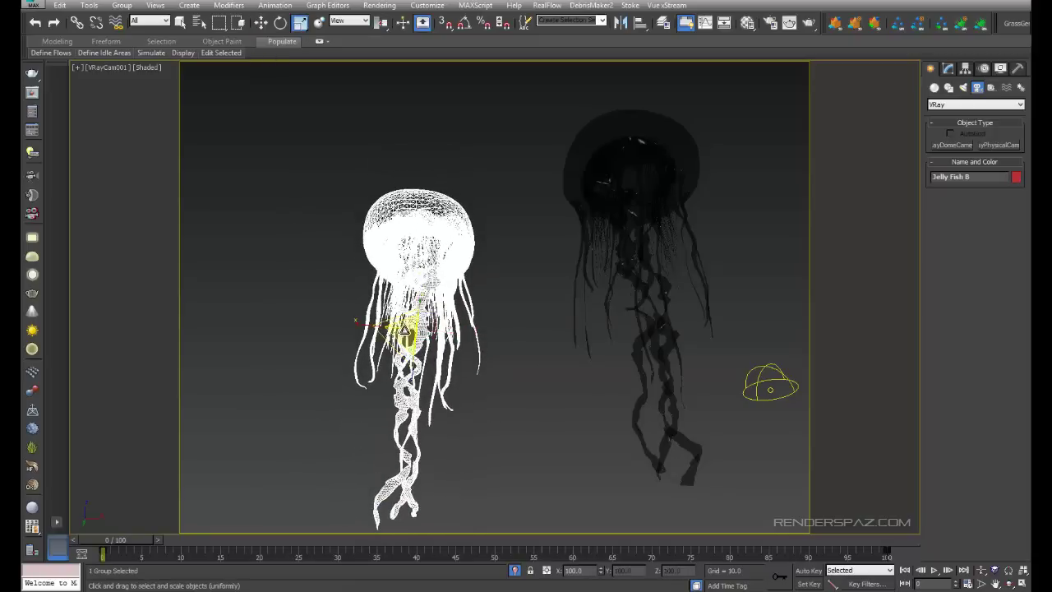
drag(428, 355, 430, 380)
click(465, 261)
click(424, 276)
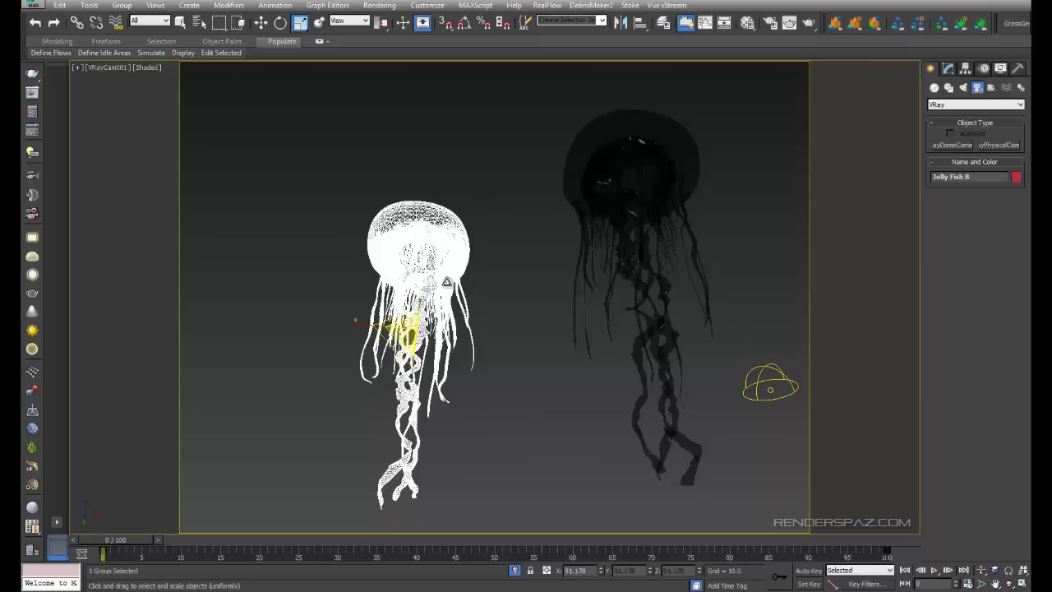
click(261, 23)
drag(448, 345, 430, 343)
click(472, 271)
click(413, 247)
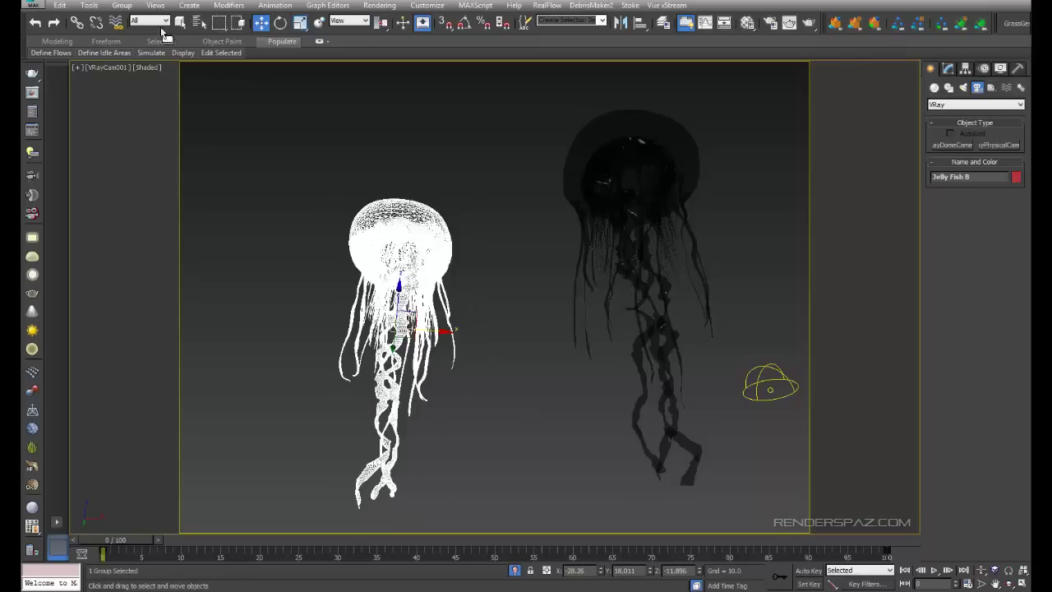
Open the Jelly Fish B group and select its bell and outer tentacles mesh.
click(121, 5)
click(135, 51)
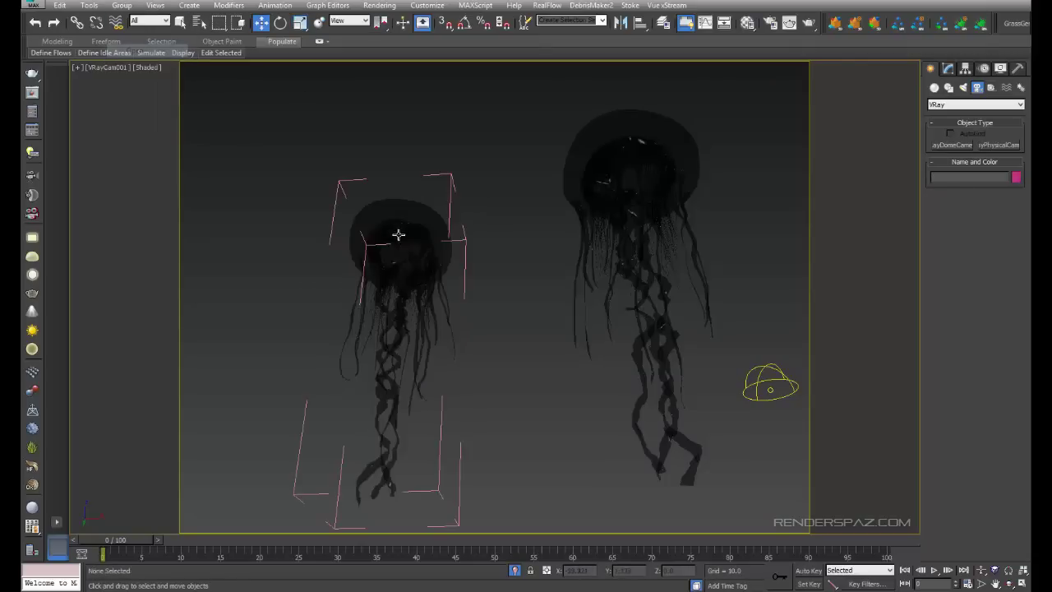
click(388, 215)
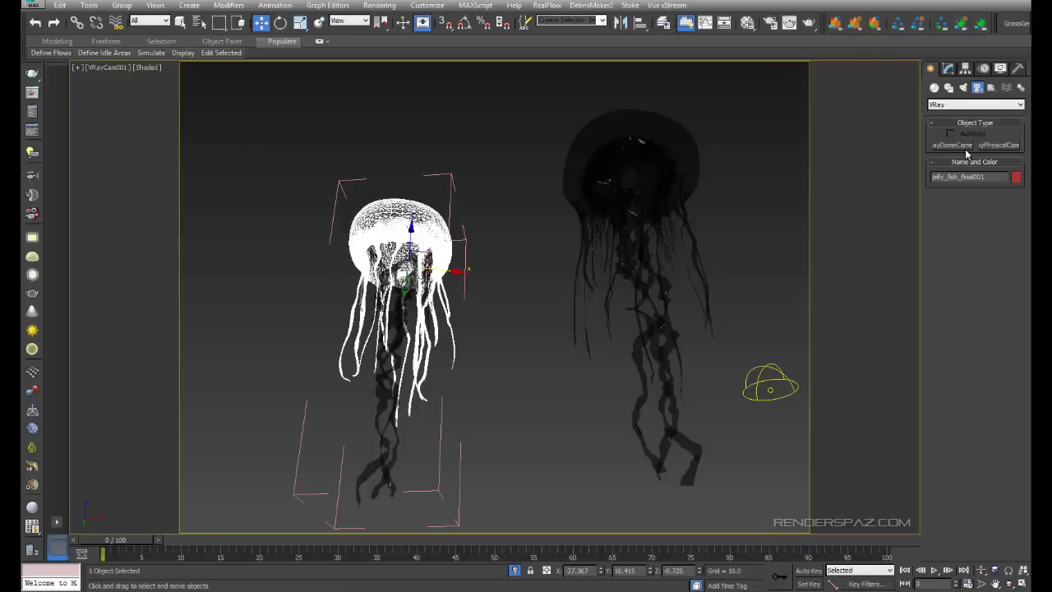
Apply an FFD(box) modifier to the selected bell and tentacles mesh.
click(947, 68)
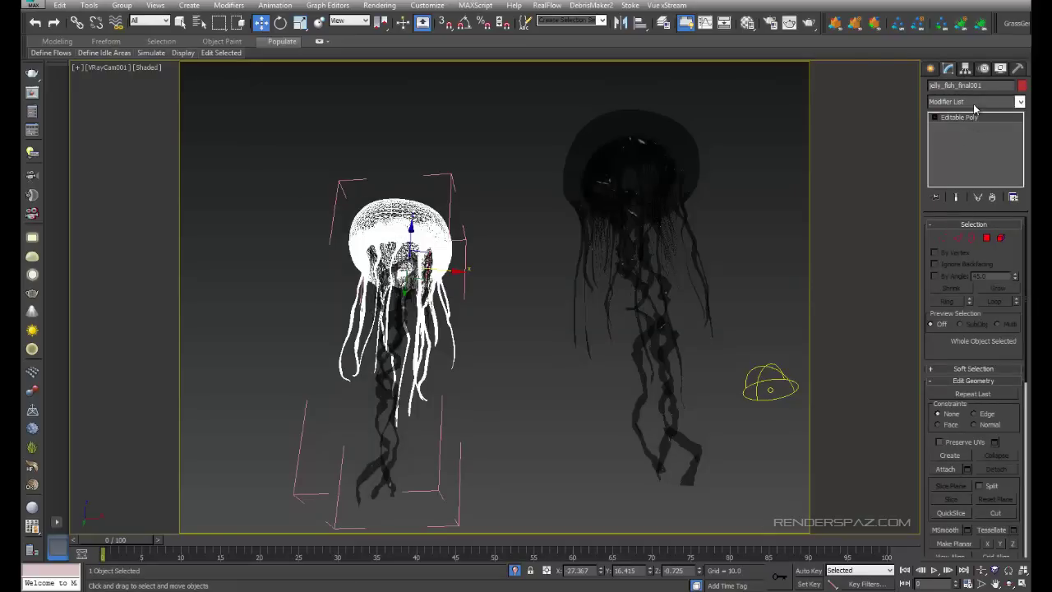
click(973, 102)
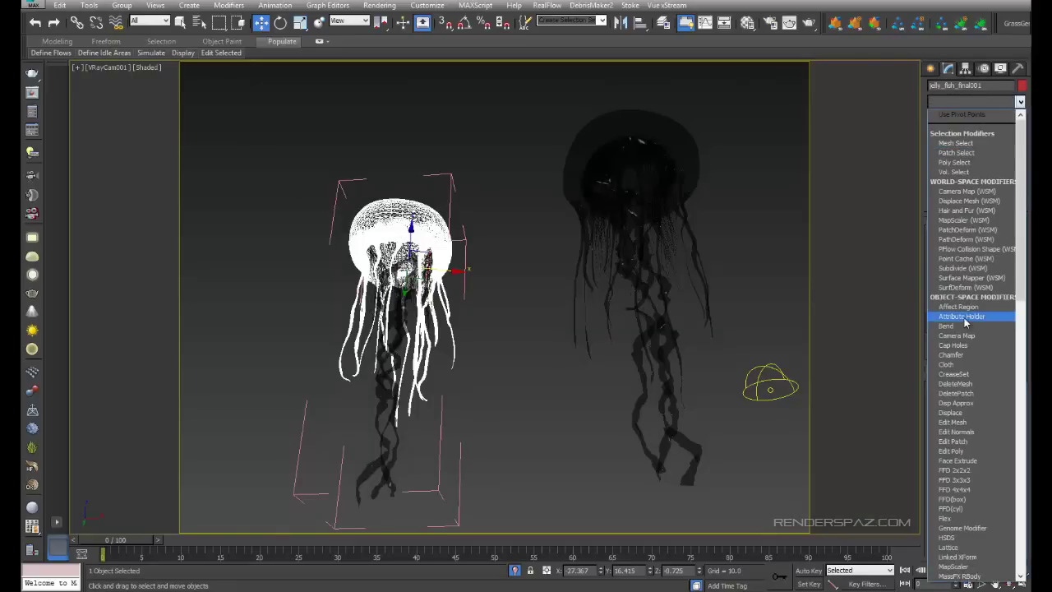
scroll(965, 322, down, 12)
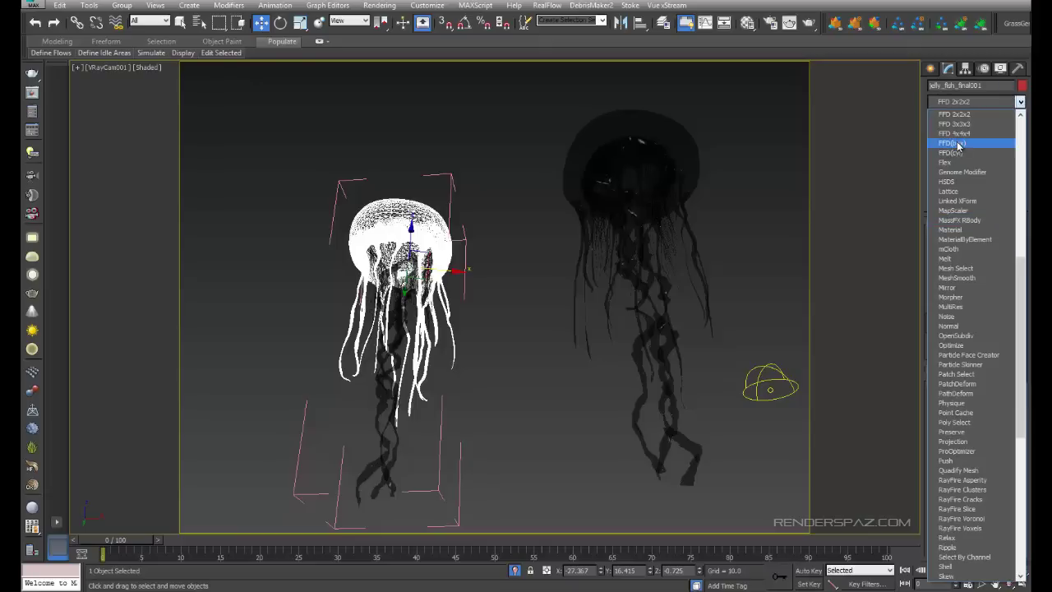
click(957, 145)
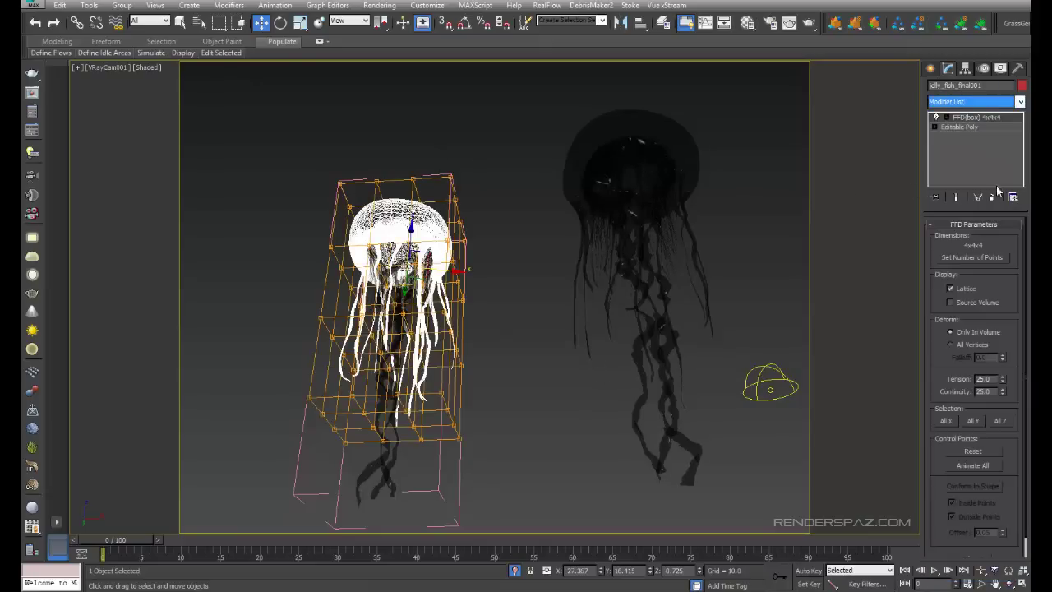
Expand the FFD(box) modifier's sub-levels and set its lattice to 2 length, 2 width and 3 height points.
click(946, 116)
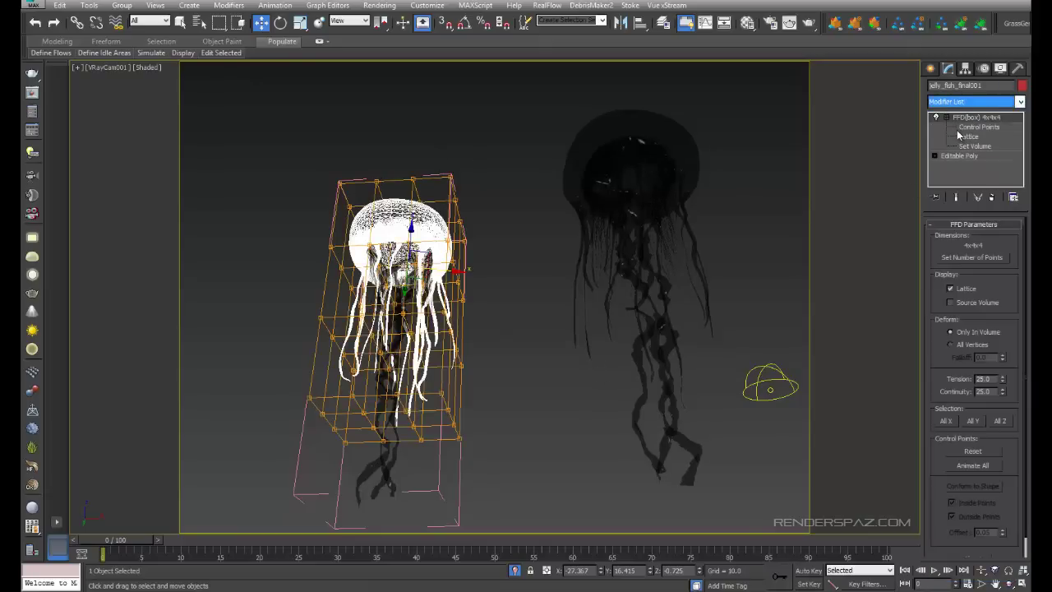
click(977, 258)
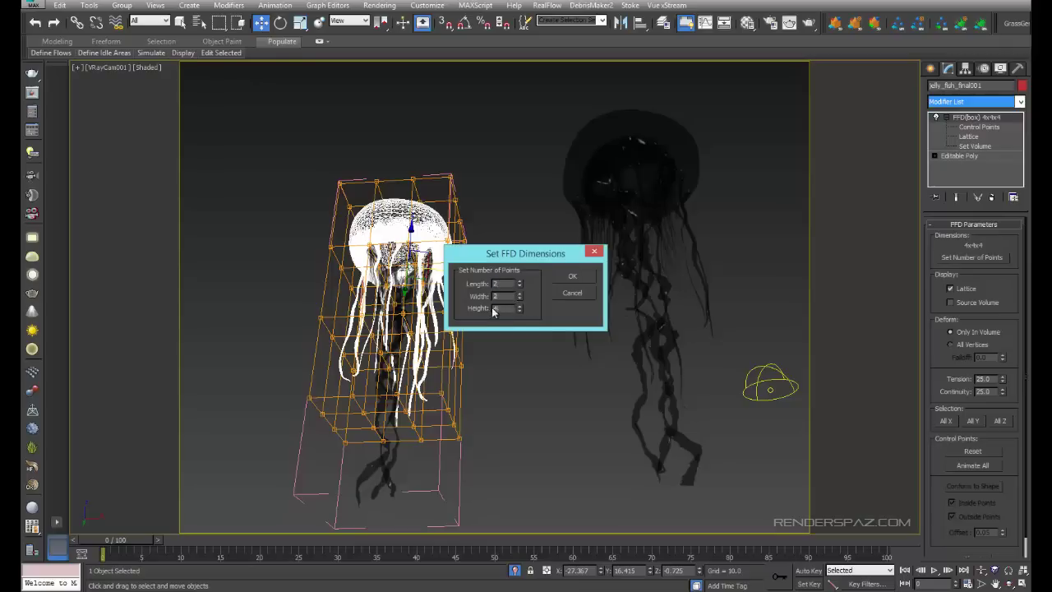
click(570, 276)
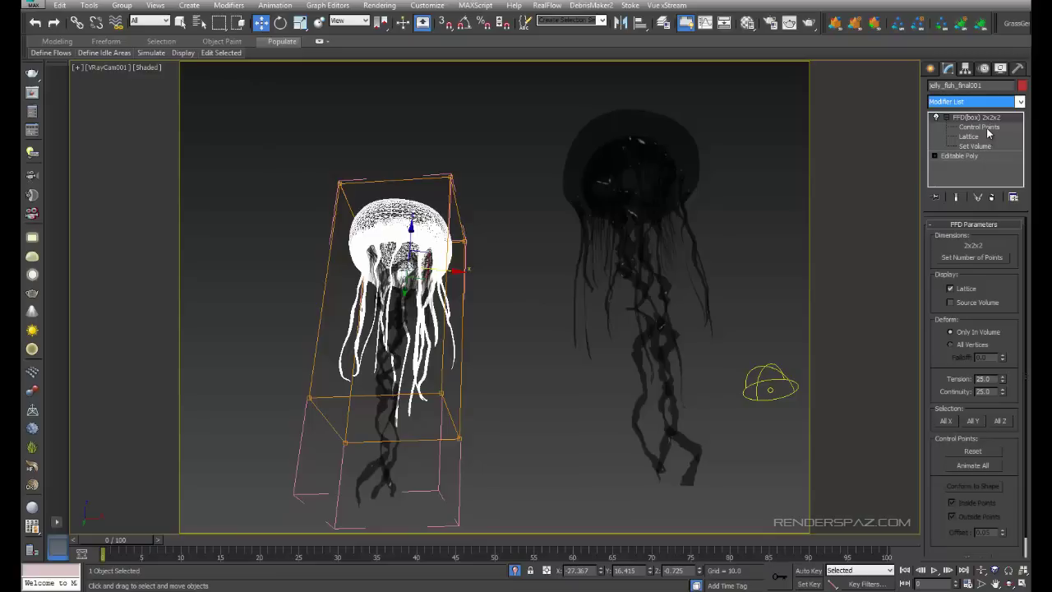
click(971, 257)
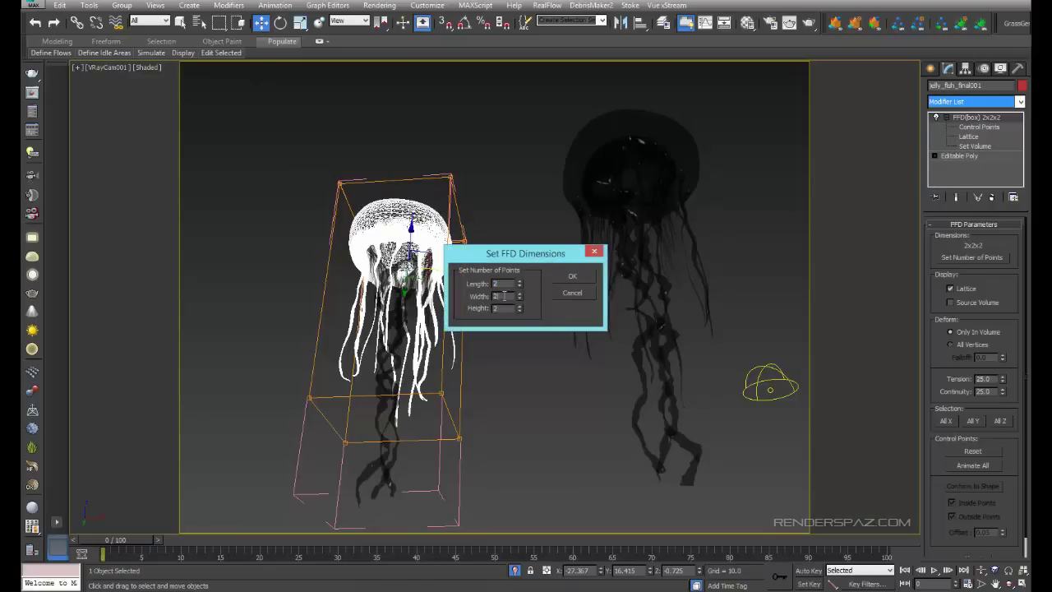
click(518, 292)
click(572, 276)
click(340, 288)
click(388, 253)
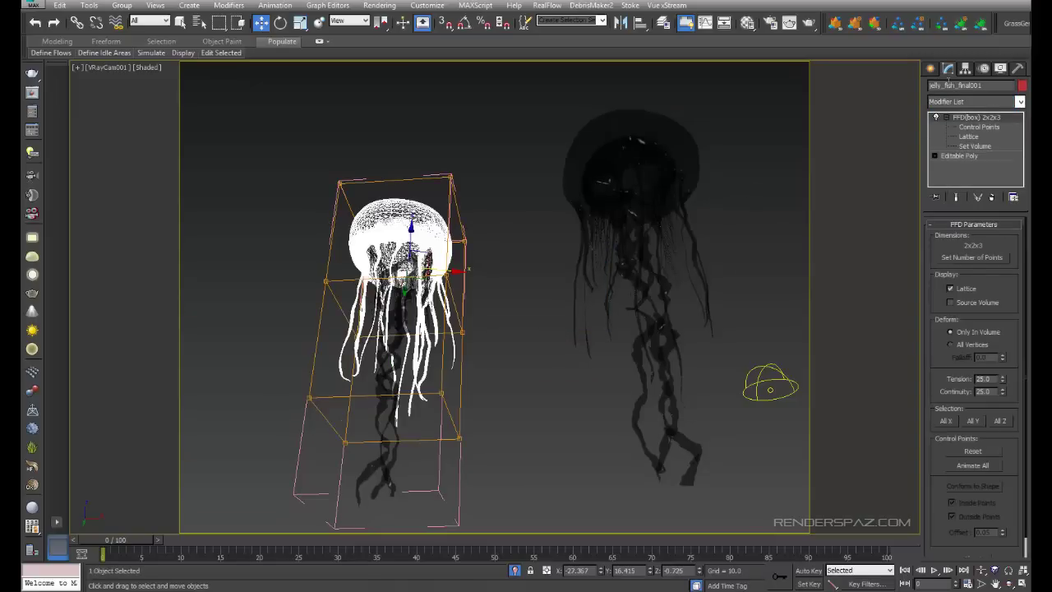
Edit the FFD control points and raise the lattice's top level to stretch the smaller jellyfish's bell taller.
click(969, 126)
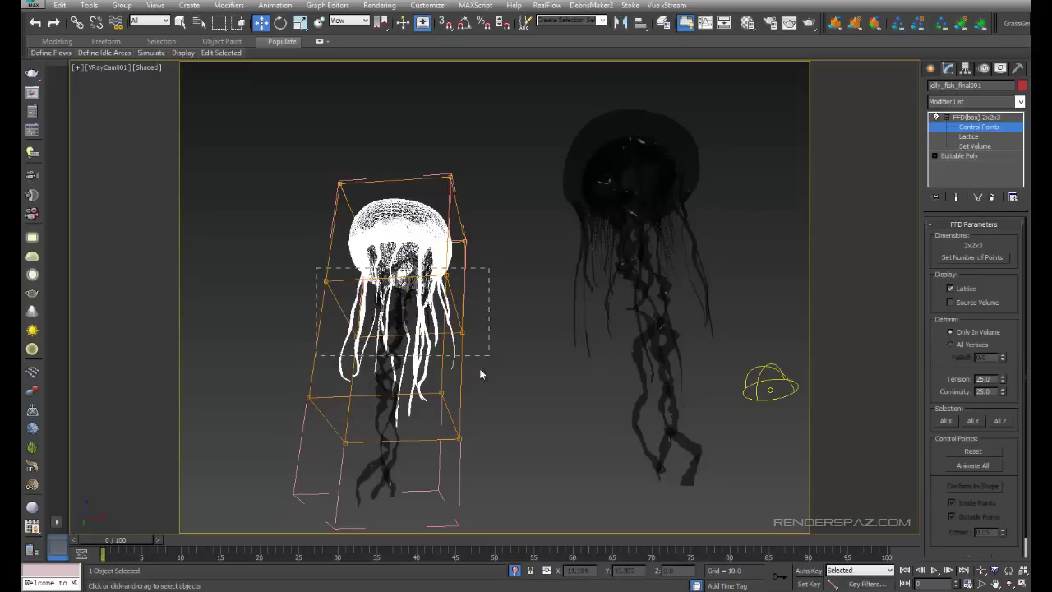
drag(472, 356, 491, 450)
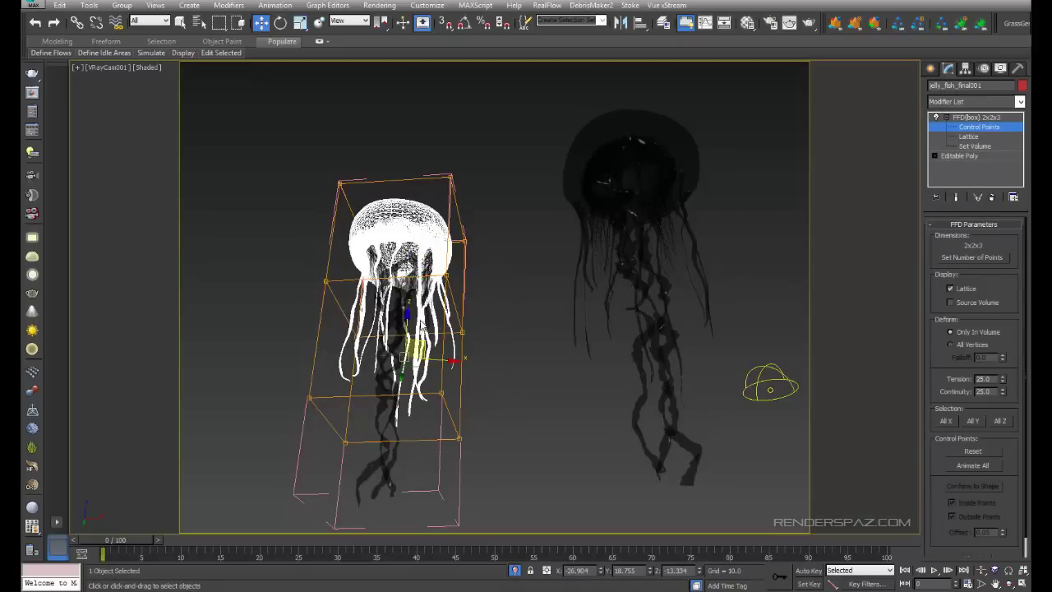
mouse_move(415, 327)
mouse_down()
mouse_move(415, 311)
mouse_move(415, 327)
mouse_up()
drag(481, 236, 481, 236)
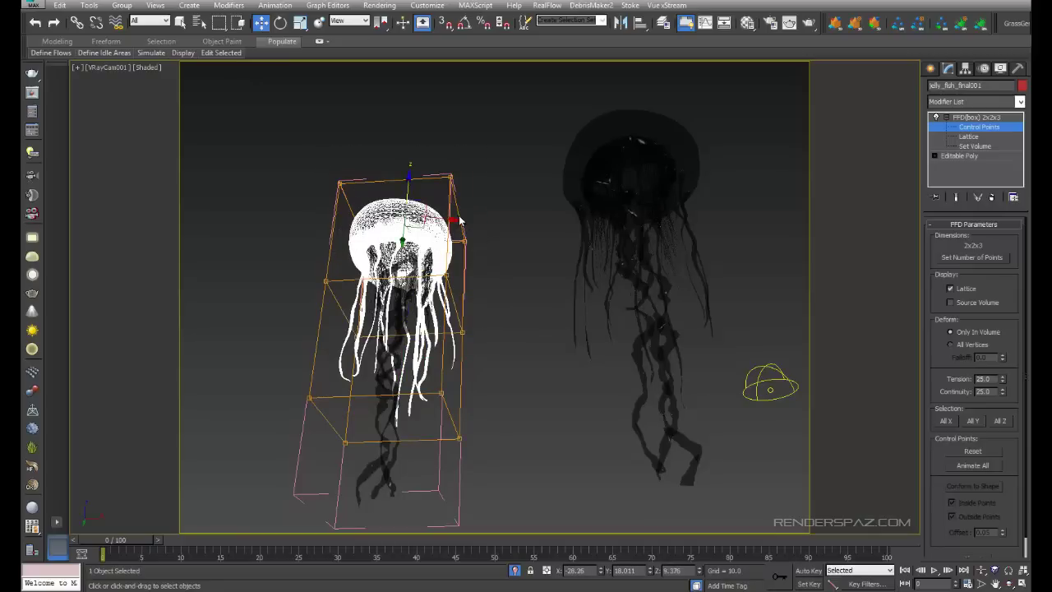
drag(407, 184, 411, 160)
Raise the lattice's bottom control points to shorten the smaller jellyfish's outer tentacles.
drag(499, 425, 464, 423)
drag(401, 337, 304, 442)
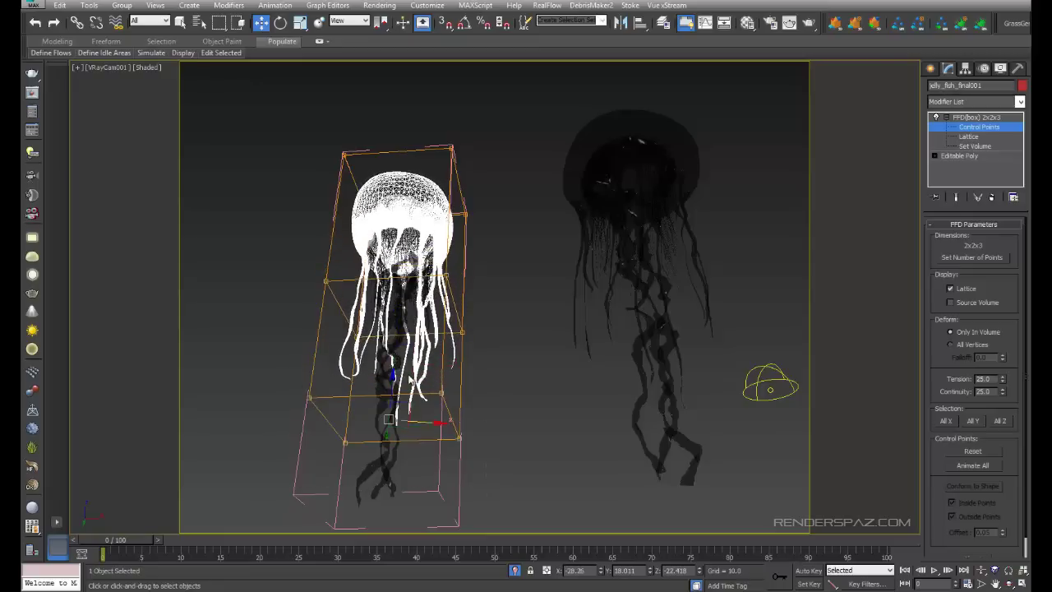
drag(392, 393, 328, 251)
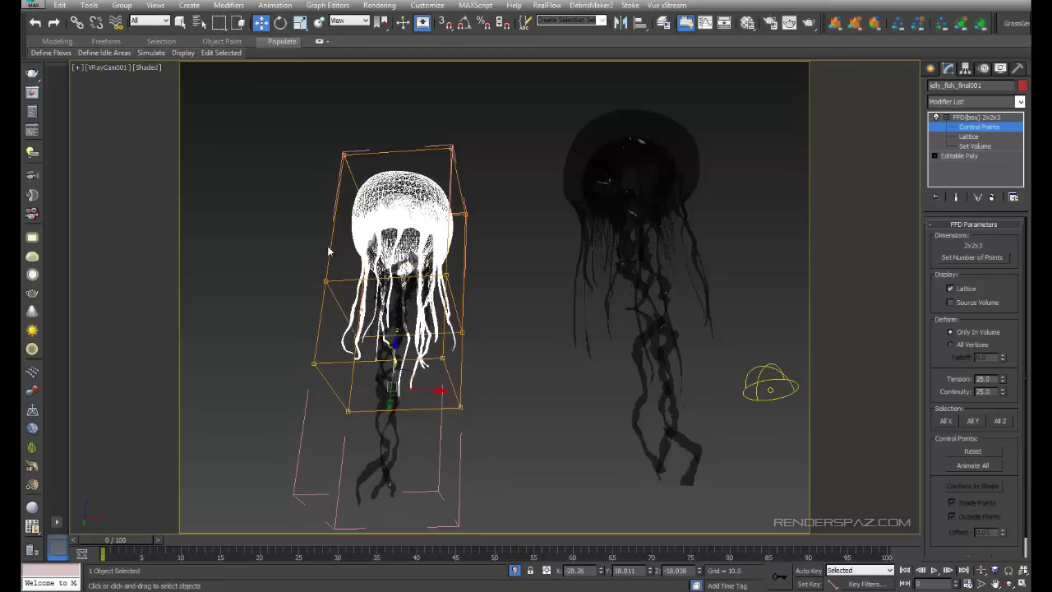
Lower the lattice's top control points slightly to flatten the bell a little and finish editing the control points.
drag(436, 165, 484, 228)
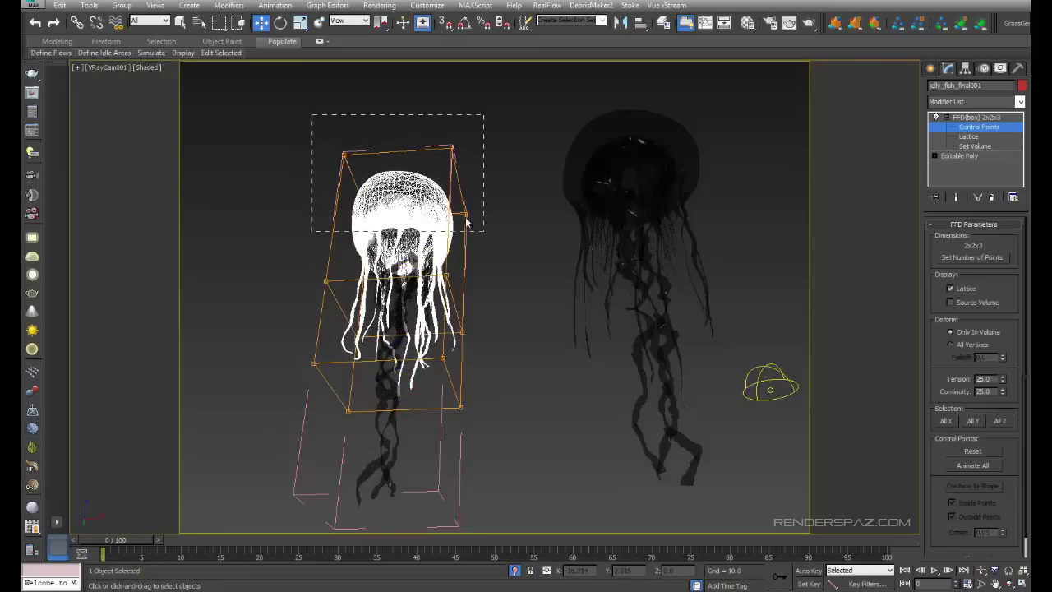
drag(408, 160, 409, 171)
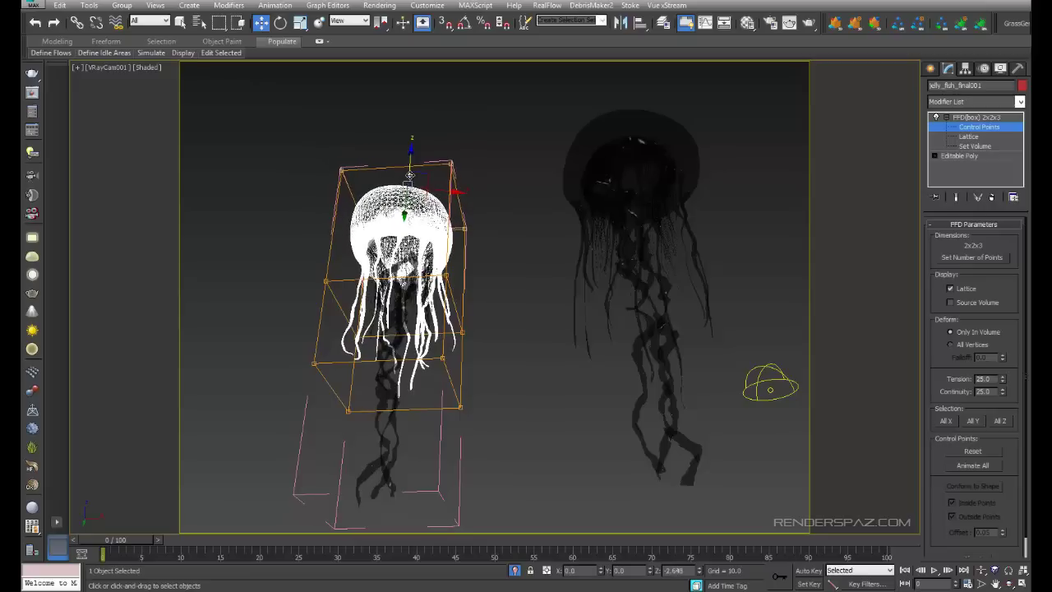
click(394, 454)
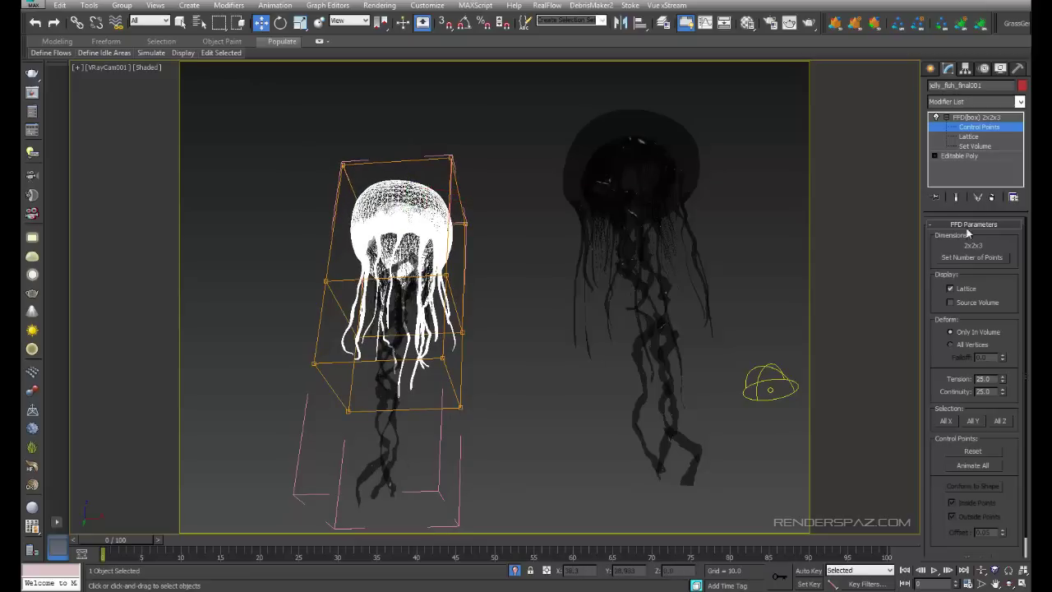
click(976, 117)
Select the smaller jellyfish's inner tentacles and single out the Plane005 strand for editing.
click(583, 328)
click(391, 407)
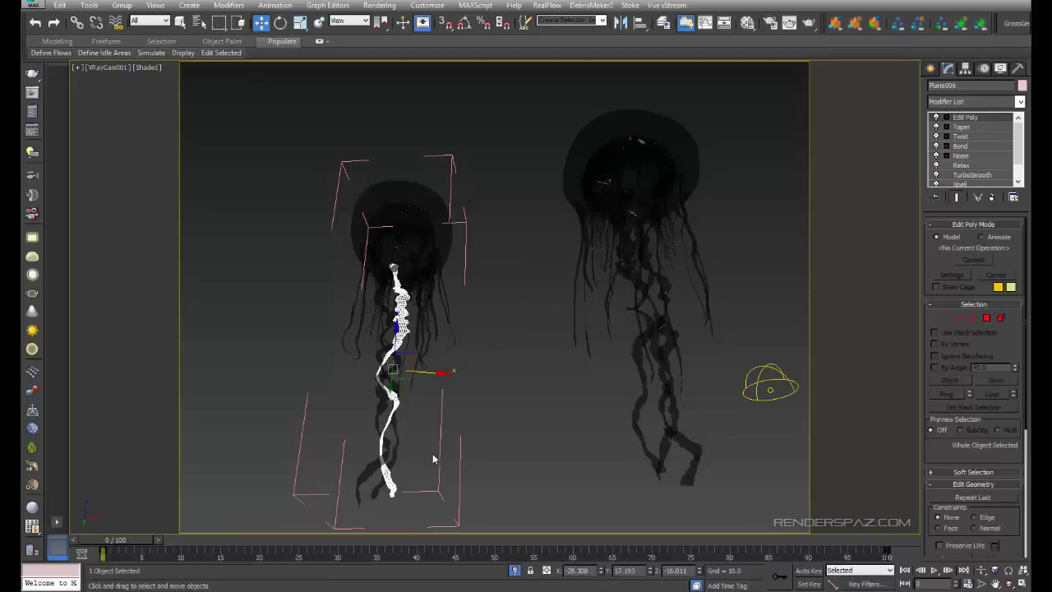
drag(373, 449, 374, 450)
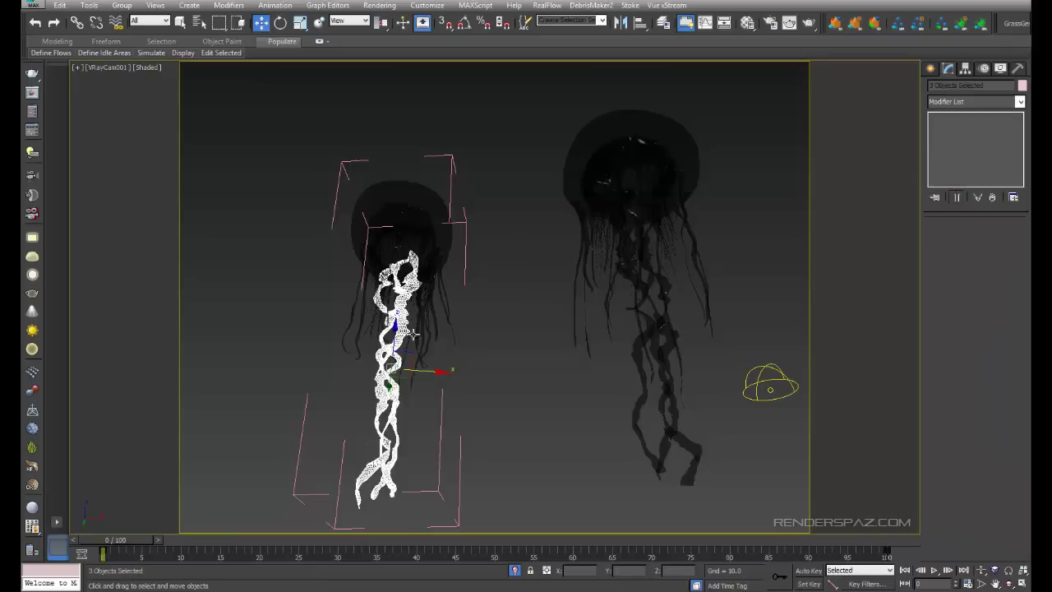
click(380, 453)
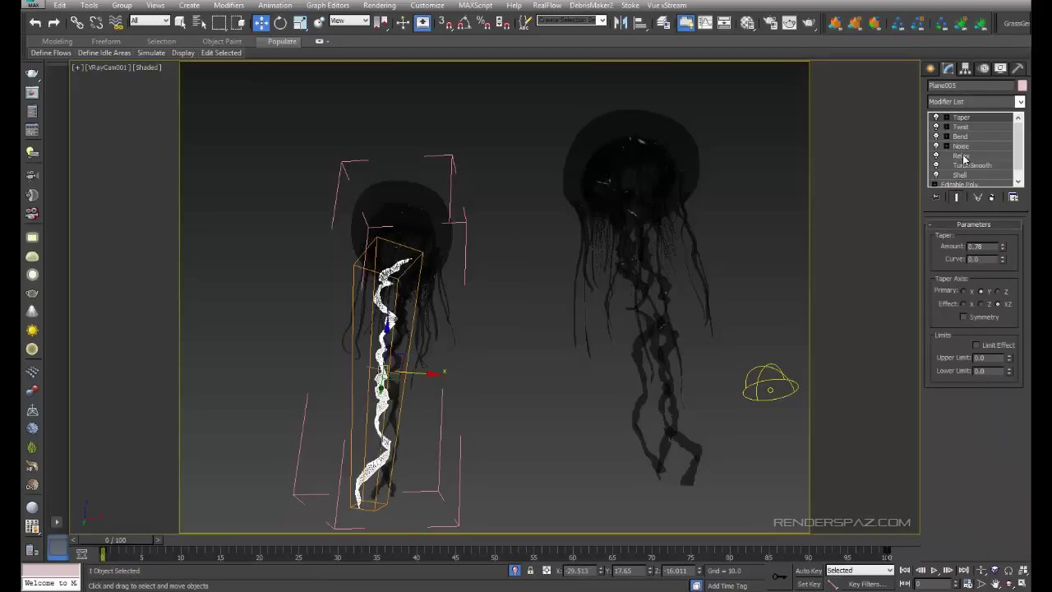
Add an FFD(box) modifier to the selected tentacle of the smaller jellyfish.
click(980, 103)
key(f)
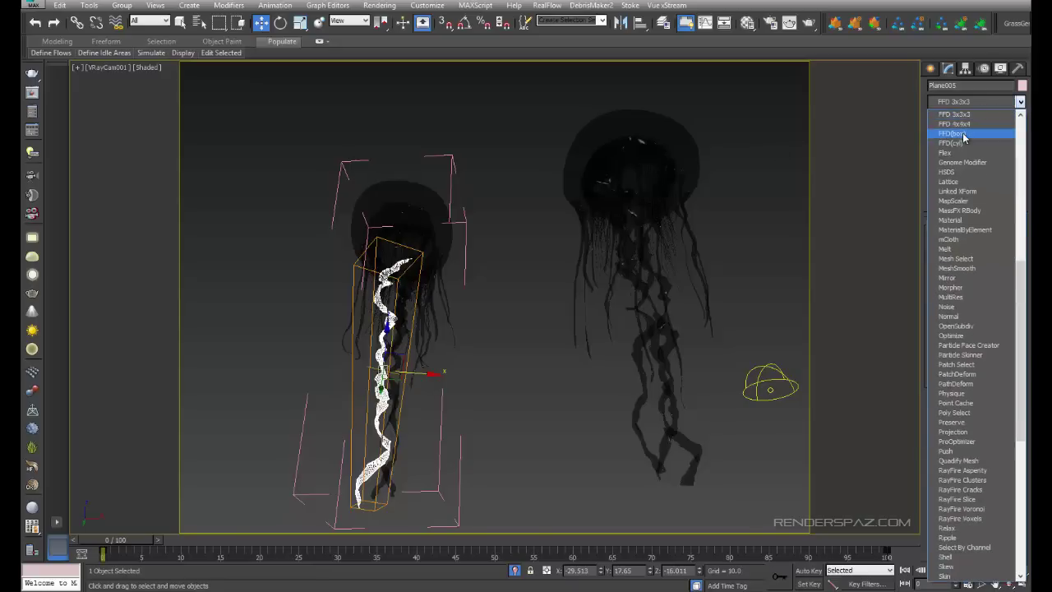
click(953, 133)
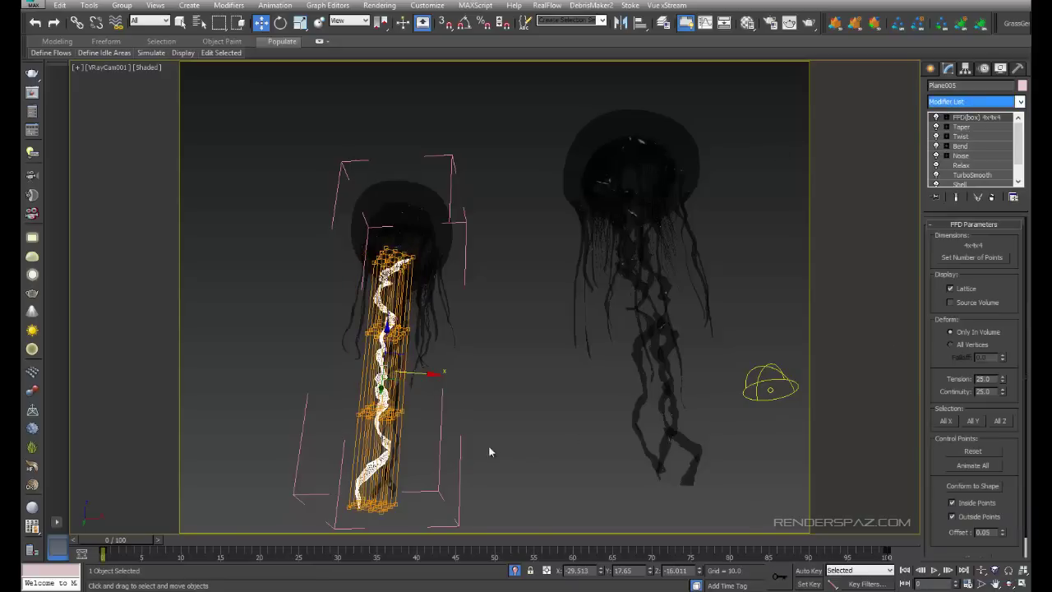
Try FFD box point counts of 2x2x3 and 2x3x2 (length x width x height) on the tentacle.
click(961, 259)
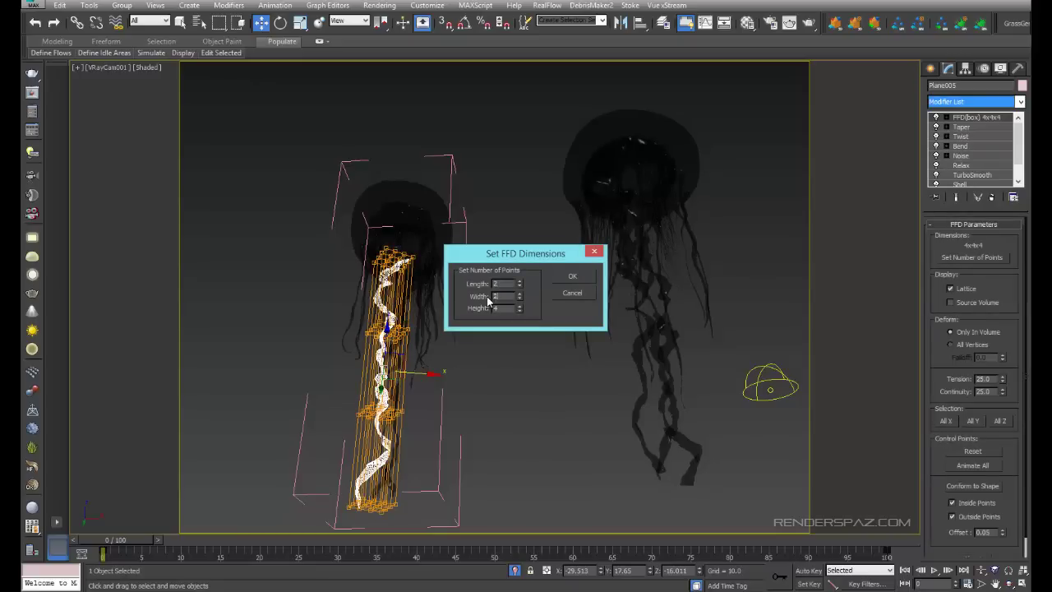
text(3)
click(572, 276)
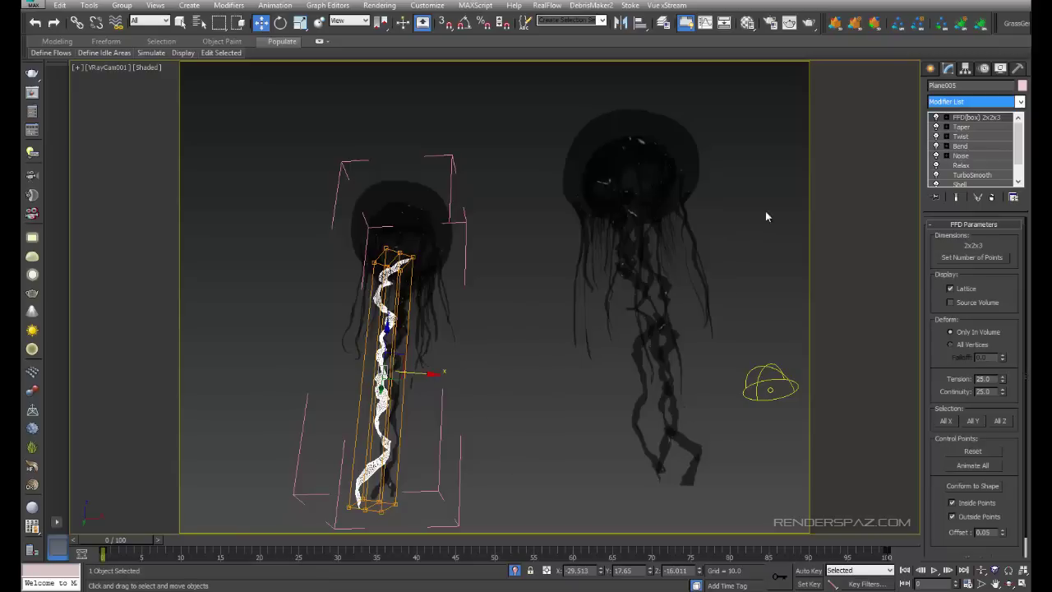
click(957, 257)
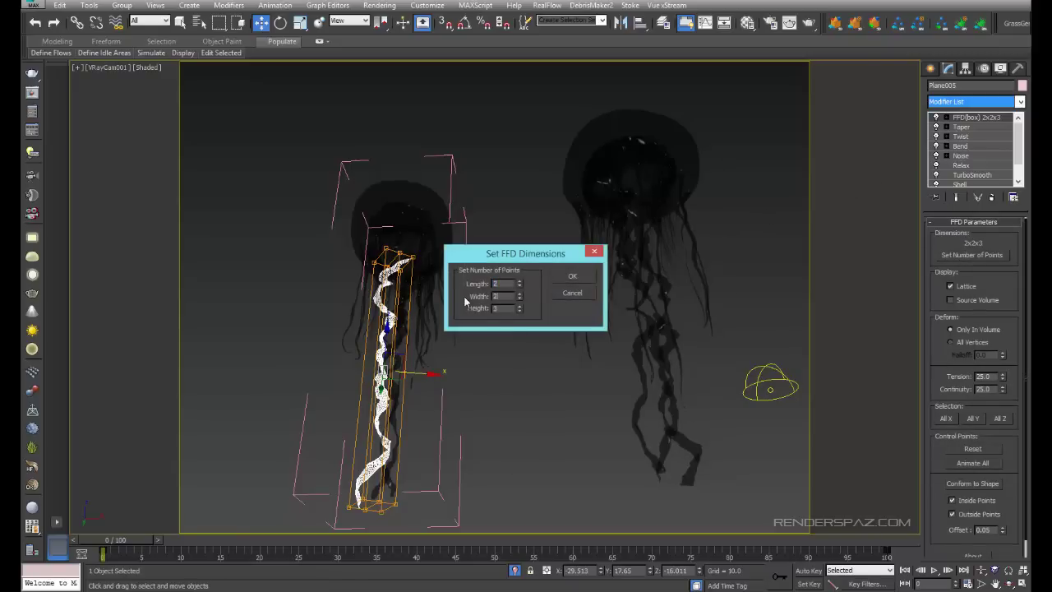
text(3)
click(571, 279)
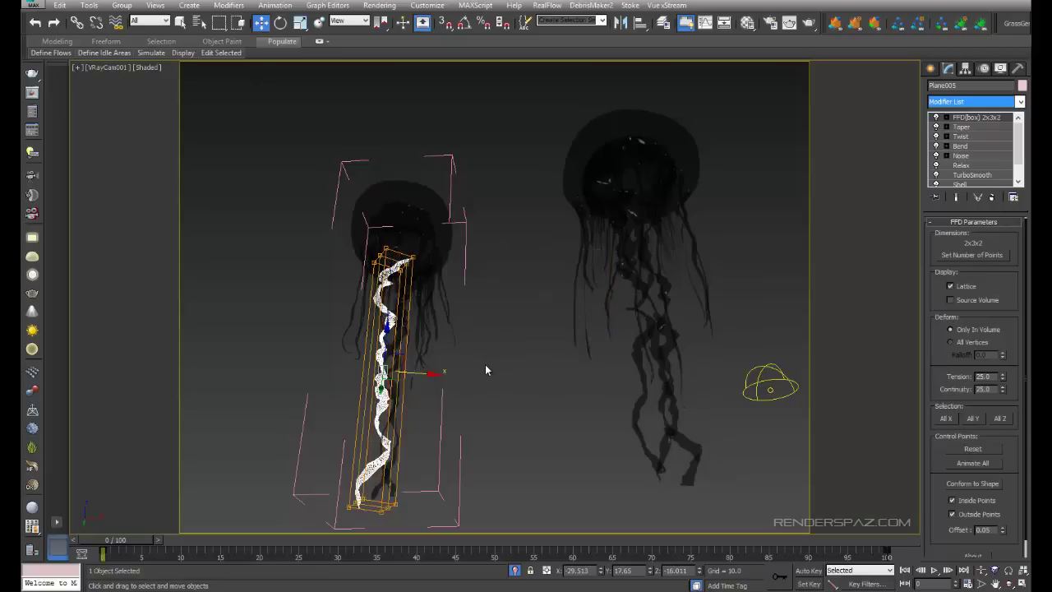
Set the FFD box dimensions to 3 length, 2 width and 2 height points.
click(971, 254)
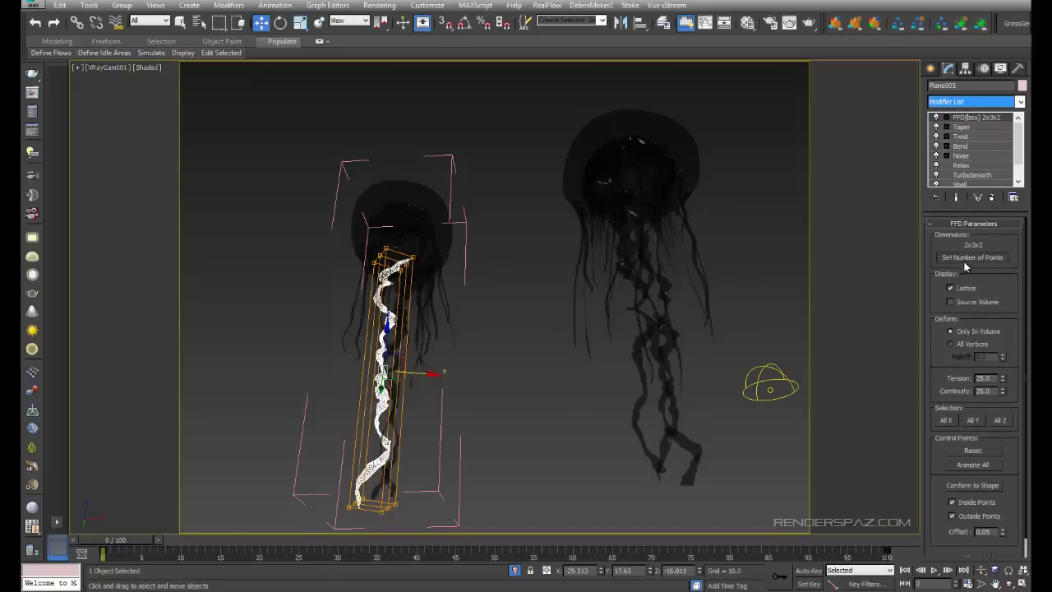
text(3)
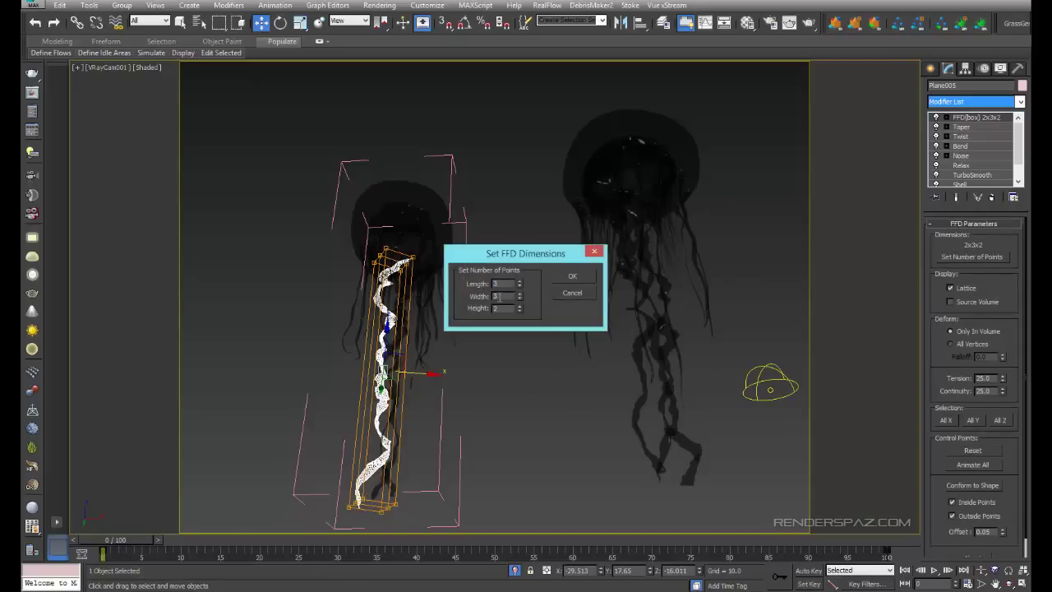
click(569, 278)
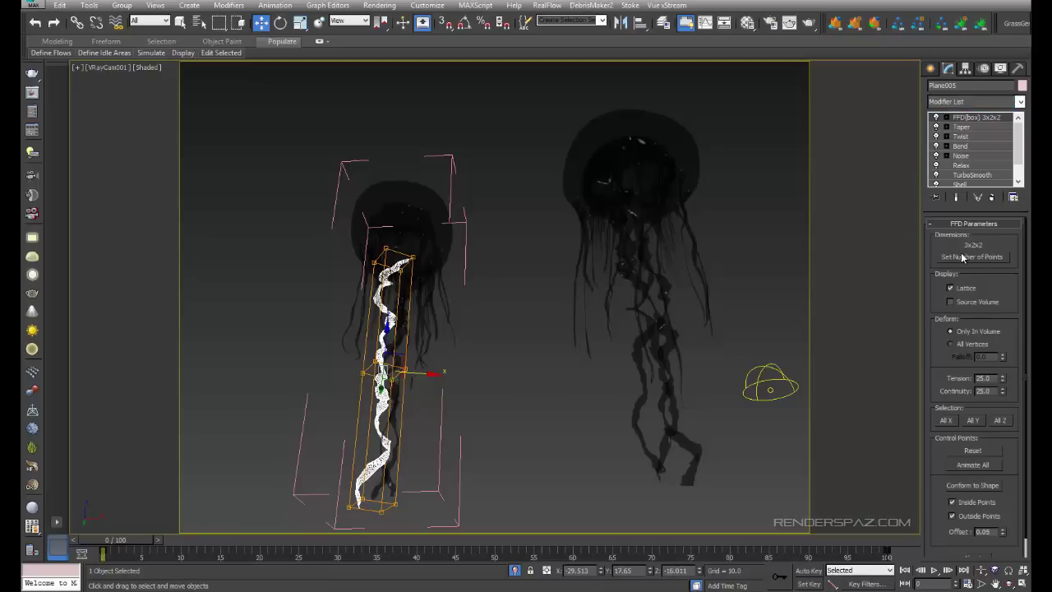
Shift the middle row of FFD control points sideways to the left to bend the tentacle outward.
click(946, 117)
key(1)
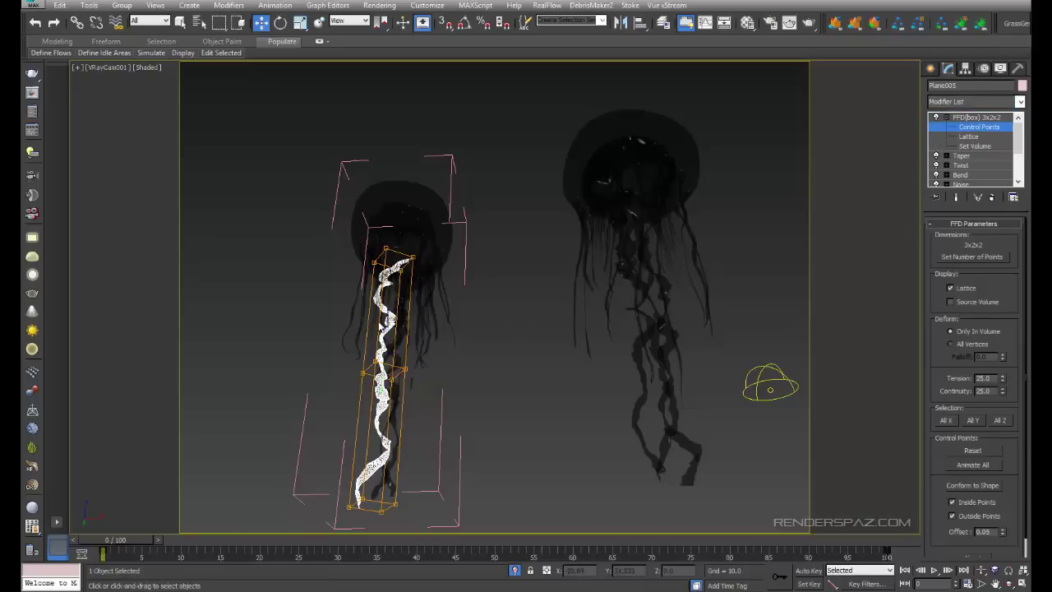
drag(418, 382, 382, 371)
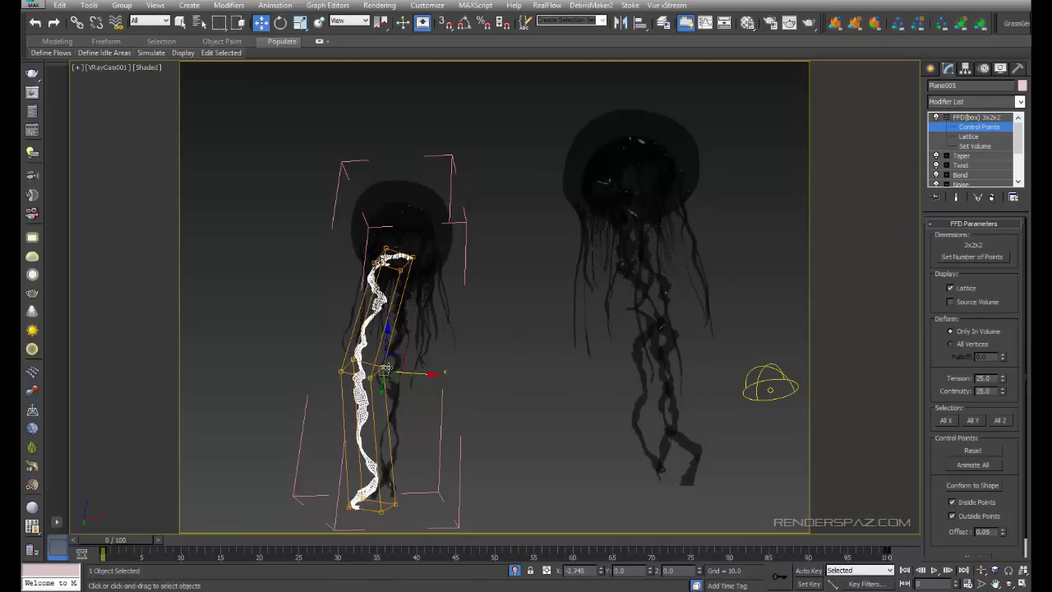
drag(410, 519, 401, 487)
Undo the control point move and copy the undeformed FFD(box) modifier from the stack.
key(ctrl+z)
key(ctrl+z)
key(ctrl+z)
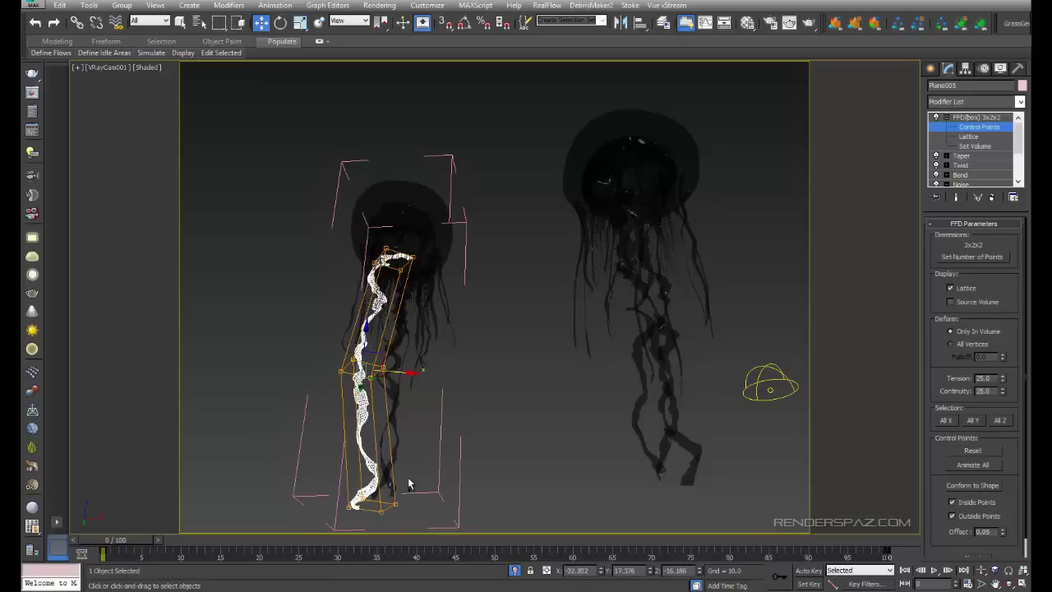
click(947, 118)
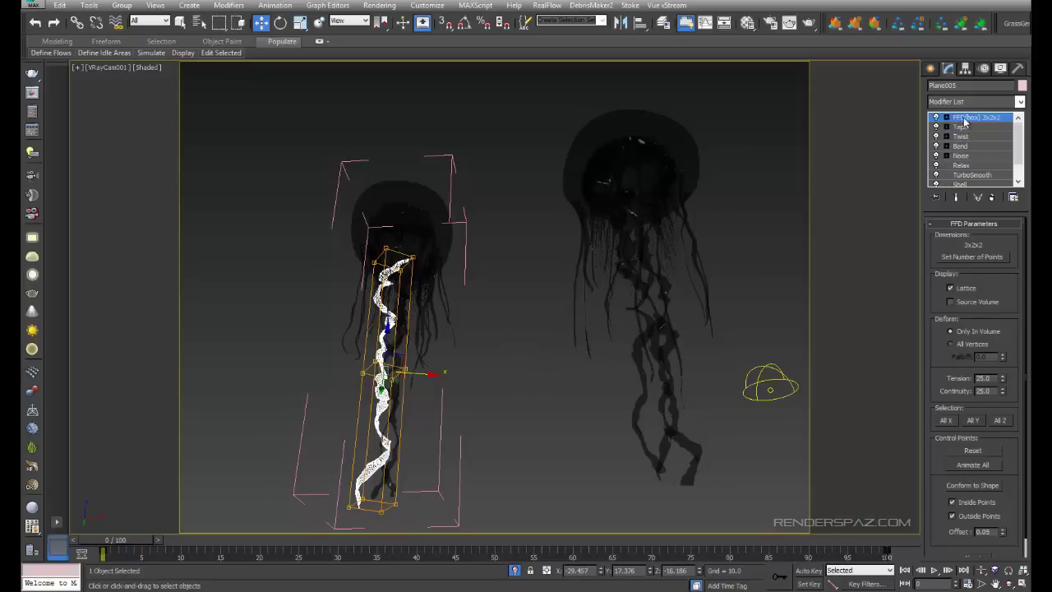
right_click(957, 117)
click(920, 168)
Restore the shifted middle control points and move the lowest FFD control points left and slightly up.
key(ctrl+z)
drag(332, 494, 394, 532)
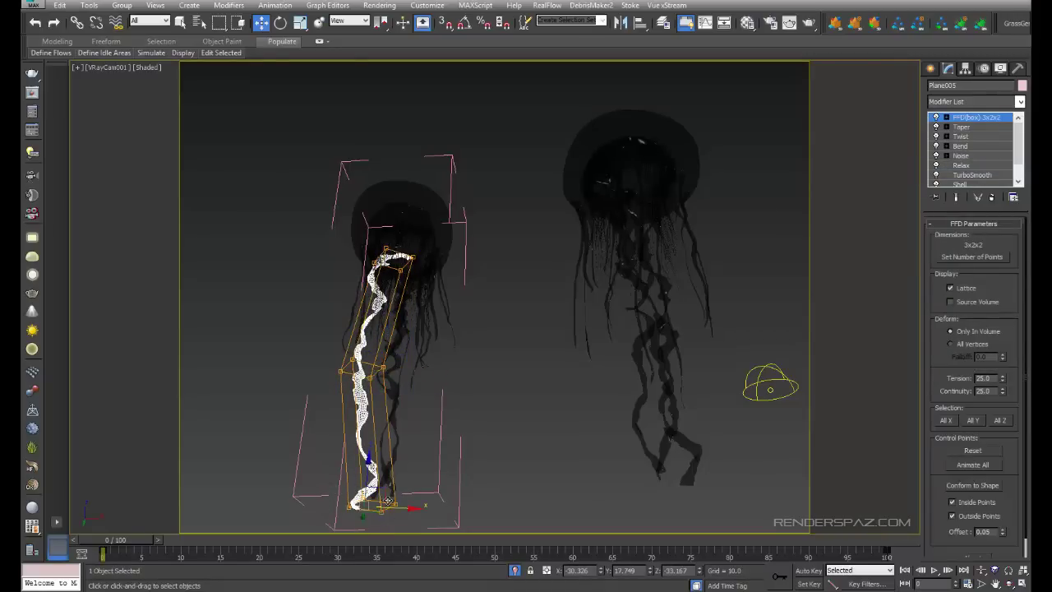
drag(386, 491, 353, 477)
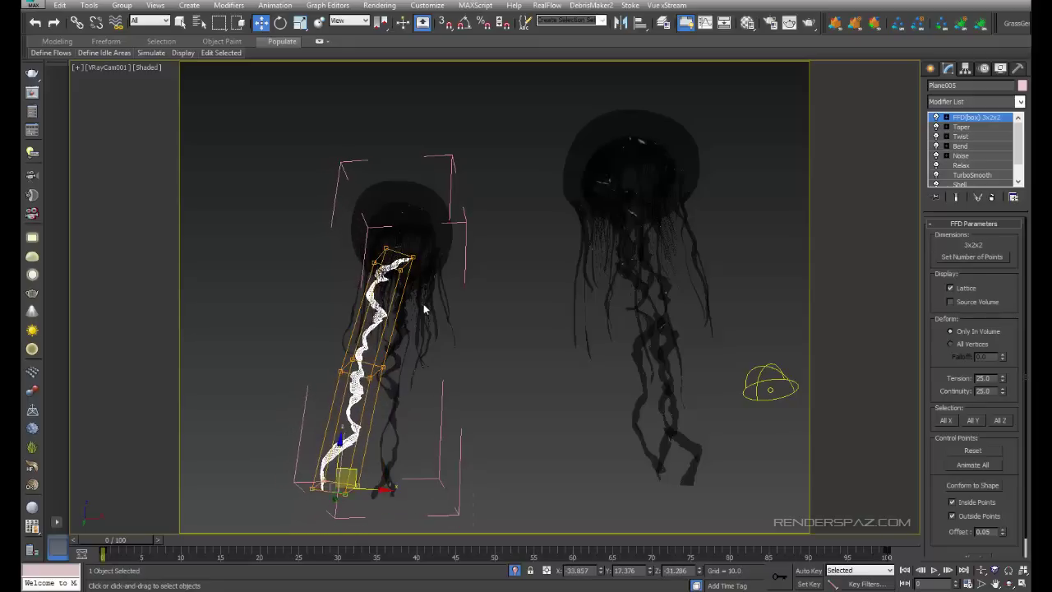
click(377, 418)
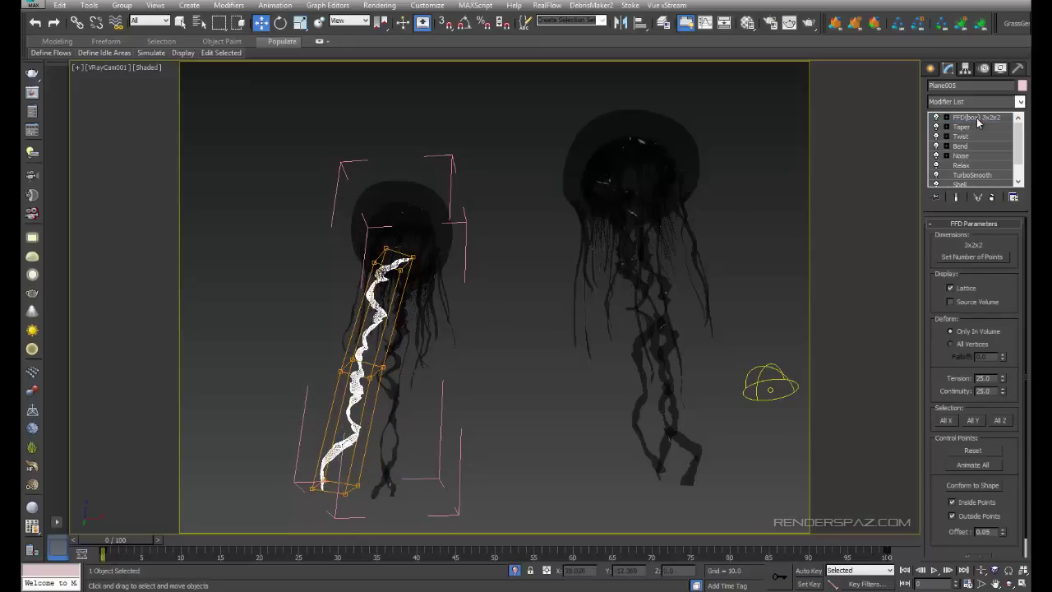
Select the neighbouring tentacle Plane006 and paste the copied FFD(box) modifier above its Edit Poly.
click(507, 378)
click(391, 392)
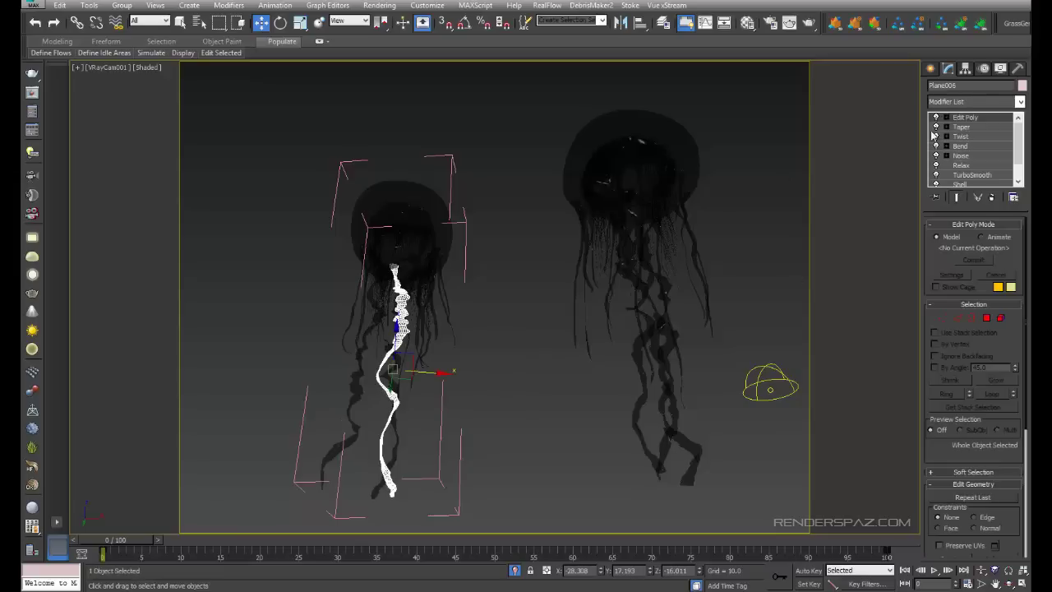
click(958, 105)
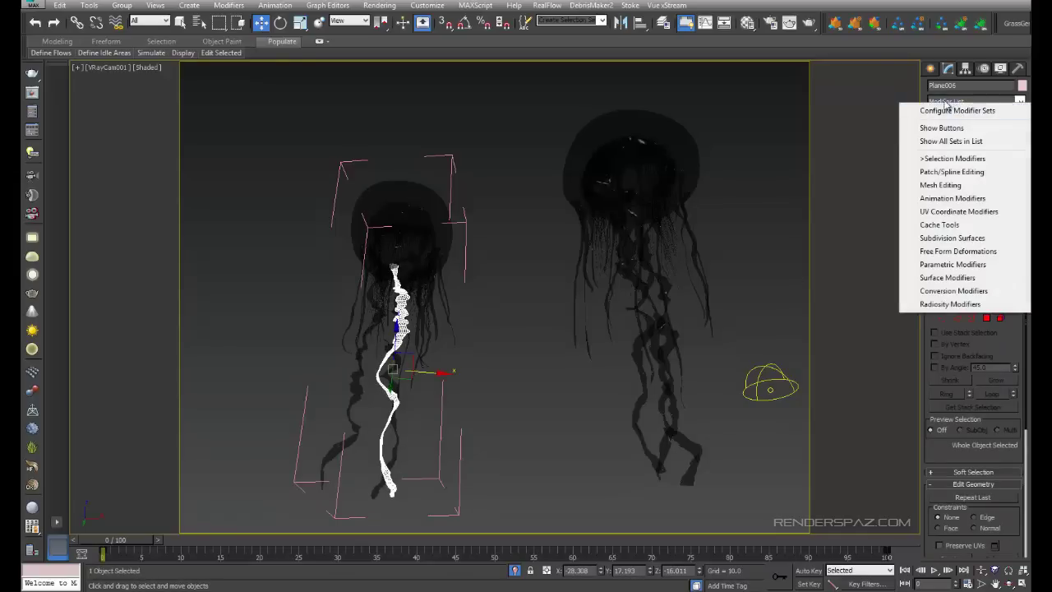
scroll(945, 107, down, 5)
click(945, 107)
right_click(953, 120)
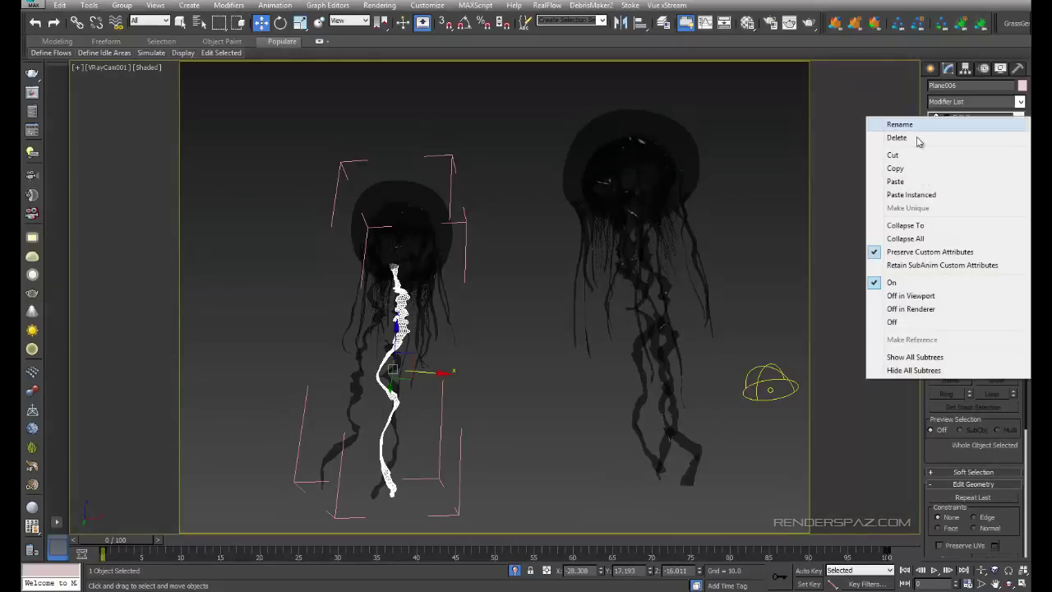
click(917, 195)
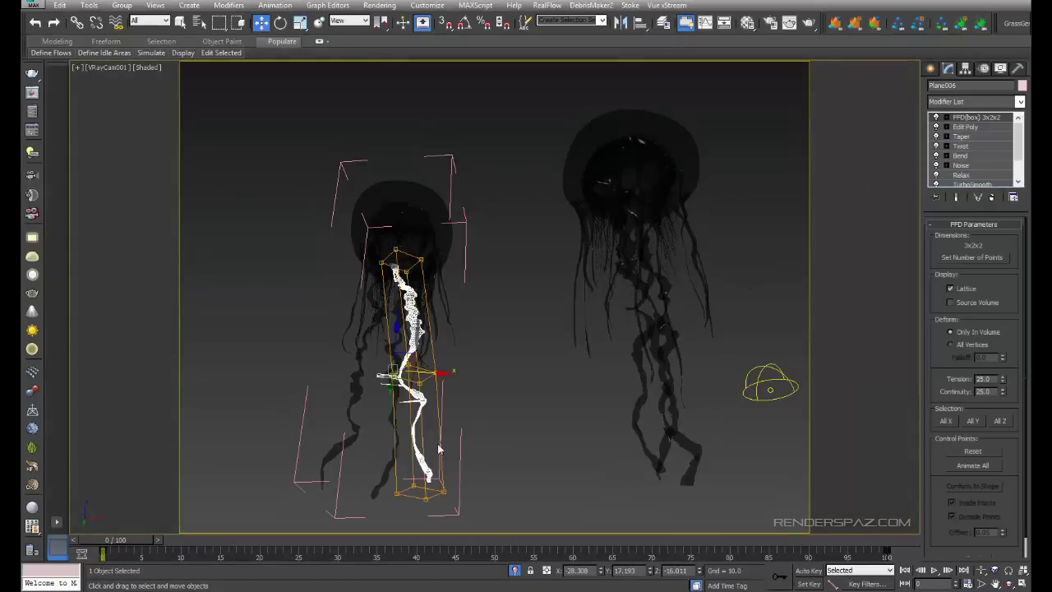
Move the lowest control points of the pasted FFD box to the right, away from the other tentacles.
click(947, 119)
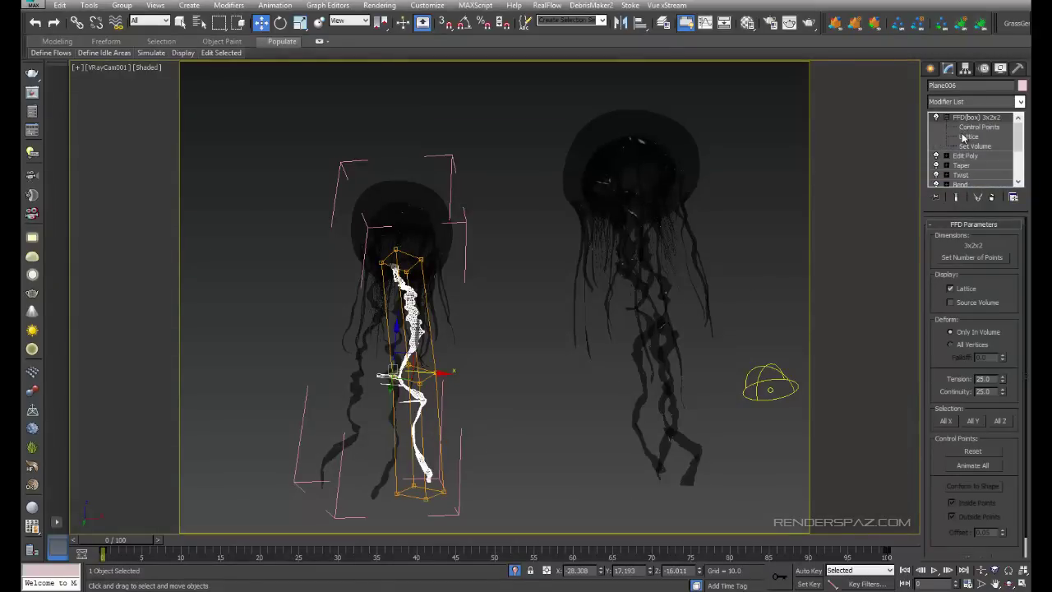
click(978, 127)
click(431, 491)
mouse_move(431, 491)
mouse_down()
mouse_move(444, 465)
mouse_move(456, 472)
mouse_move(436, 490)
mouse_up()
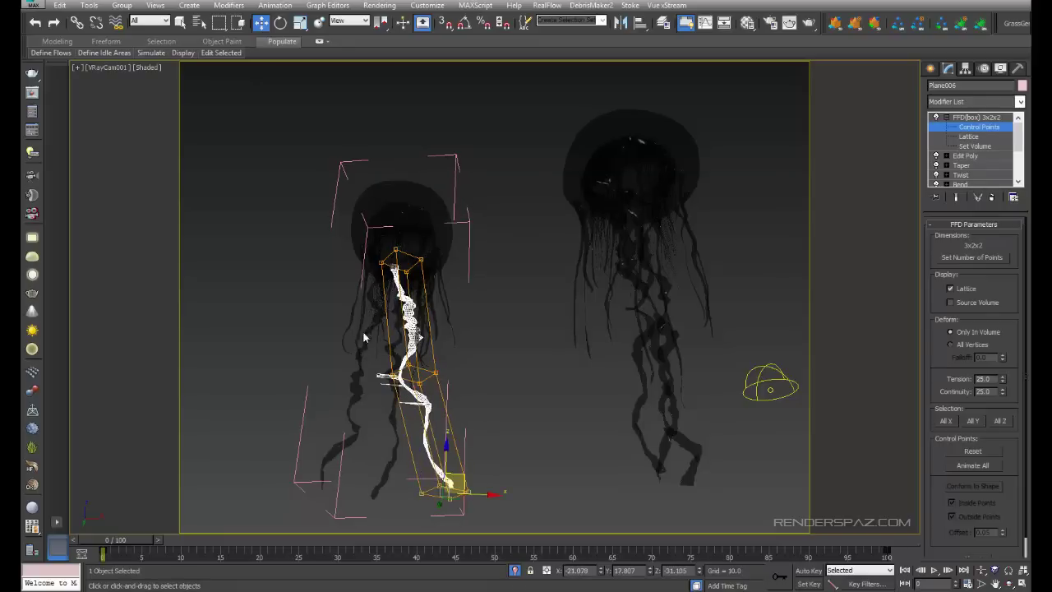
Try moving the pasted lattice's middle control points up and right, and its lowest points slightly back left.
click(423, 382)
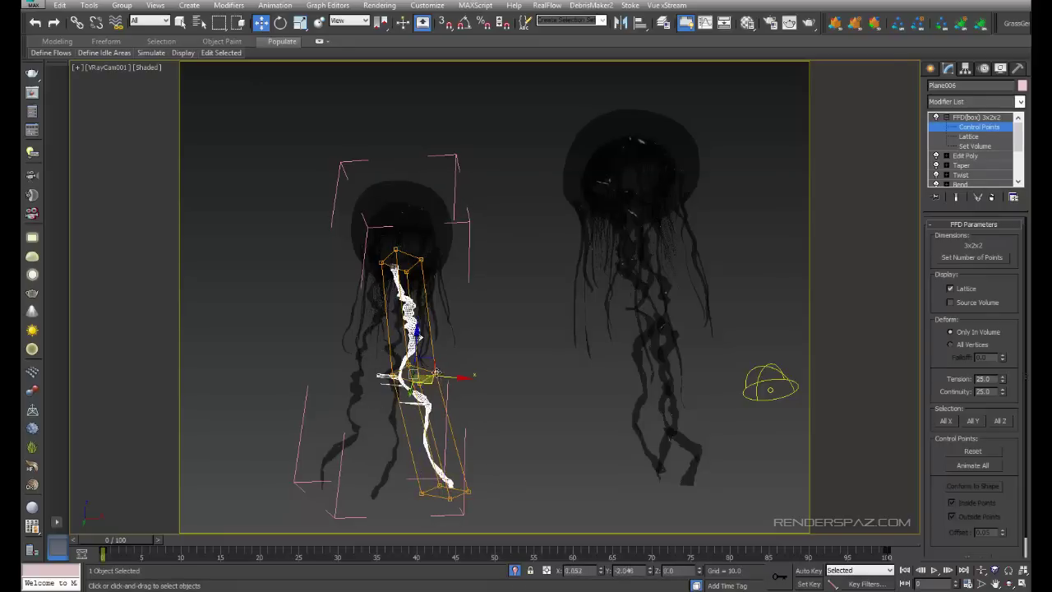
drag(422, 382, 433, 375)
click(428, 490)
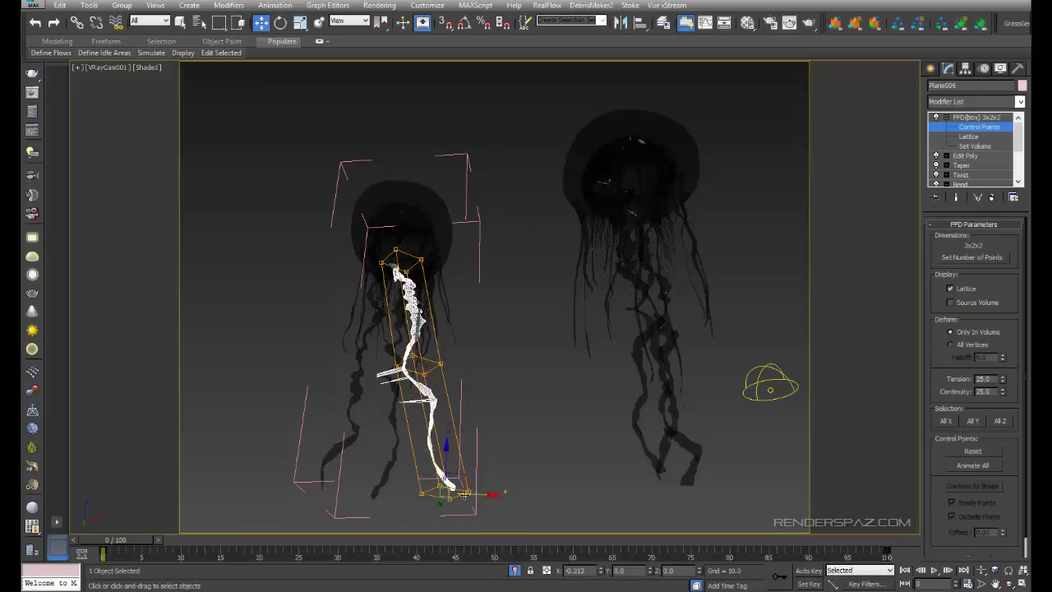
drag(474, 492, 461, 490)
drag(379, 220, 465, 284)
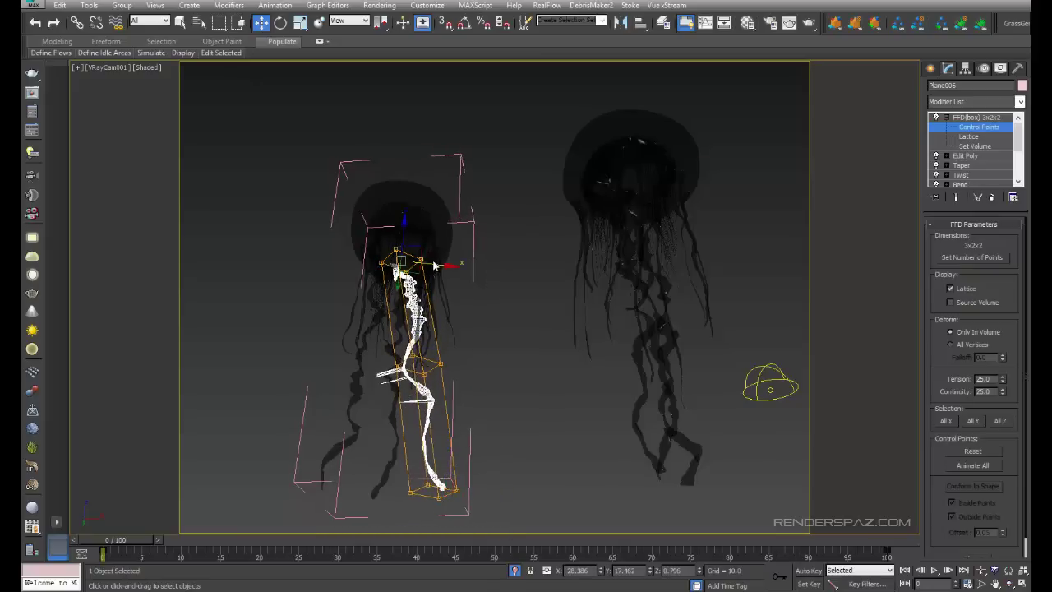
drag(445, 382, 383, 335)
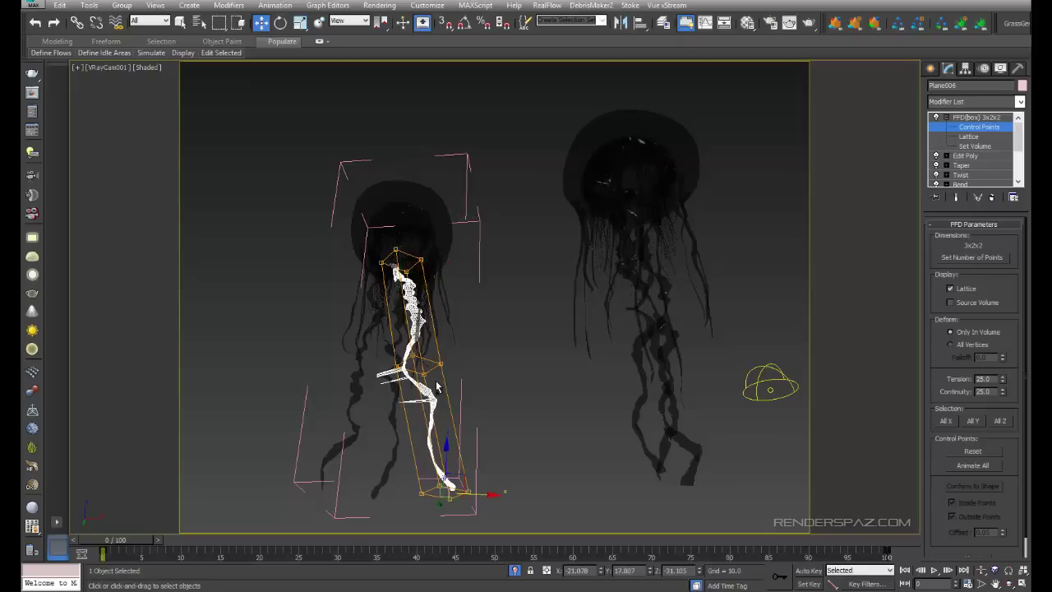
Undo the control point edits and the pasted FFD modifier on Plane006.
key(ctrl+z)
key(ctrl+z)
key(ctrl+z)
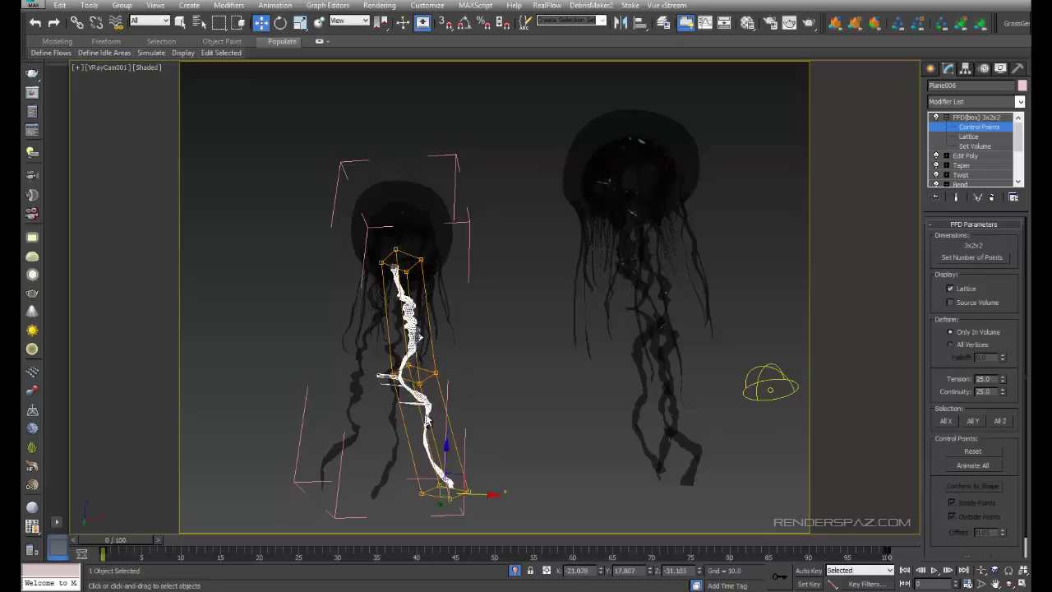
click(351, 366)
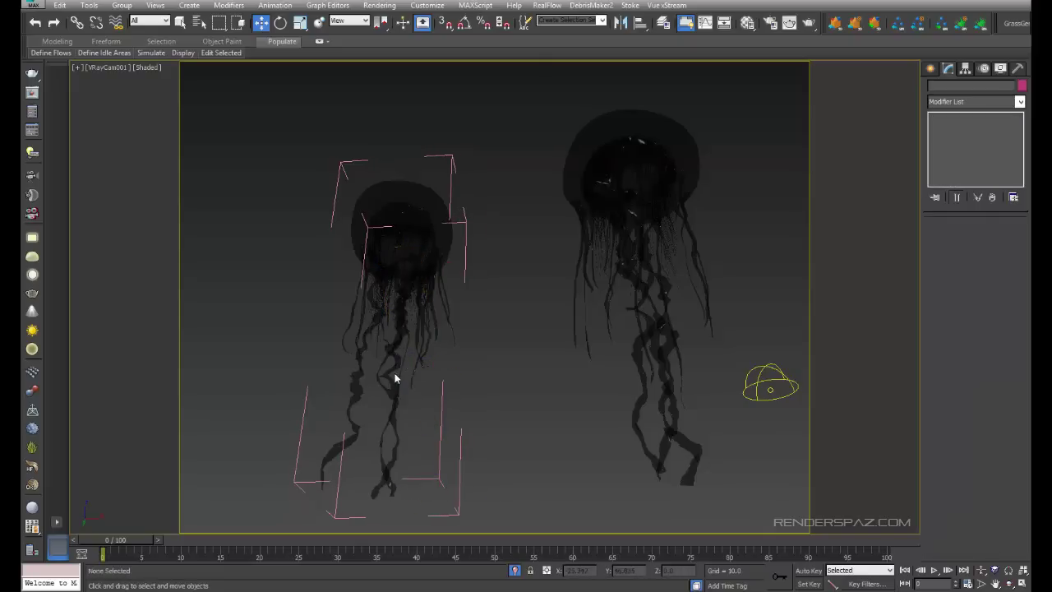
key(ctrl+z)
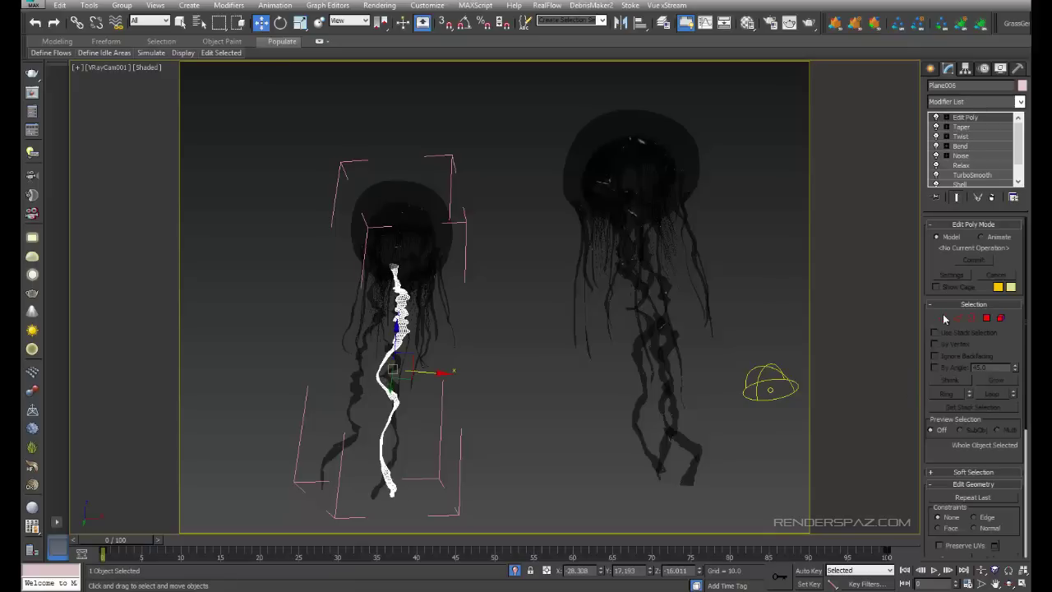
Paste the copied FFD(box) modifier onto Plane006 again, inspect its sub-levels and remove it from the stack.
right_click(980, 120)
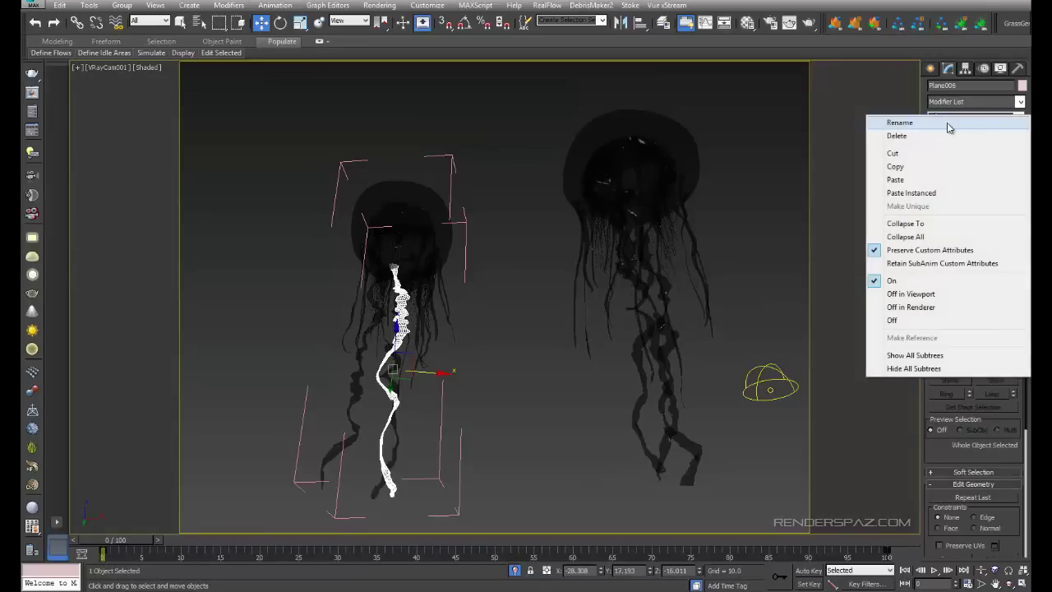
click(918, 181)
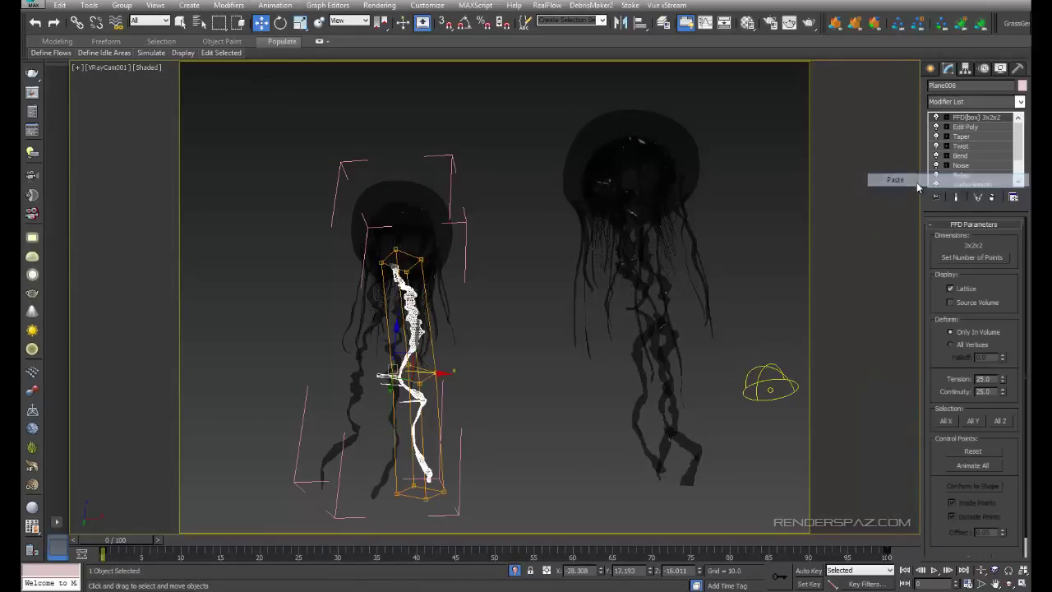
click(397, 374)
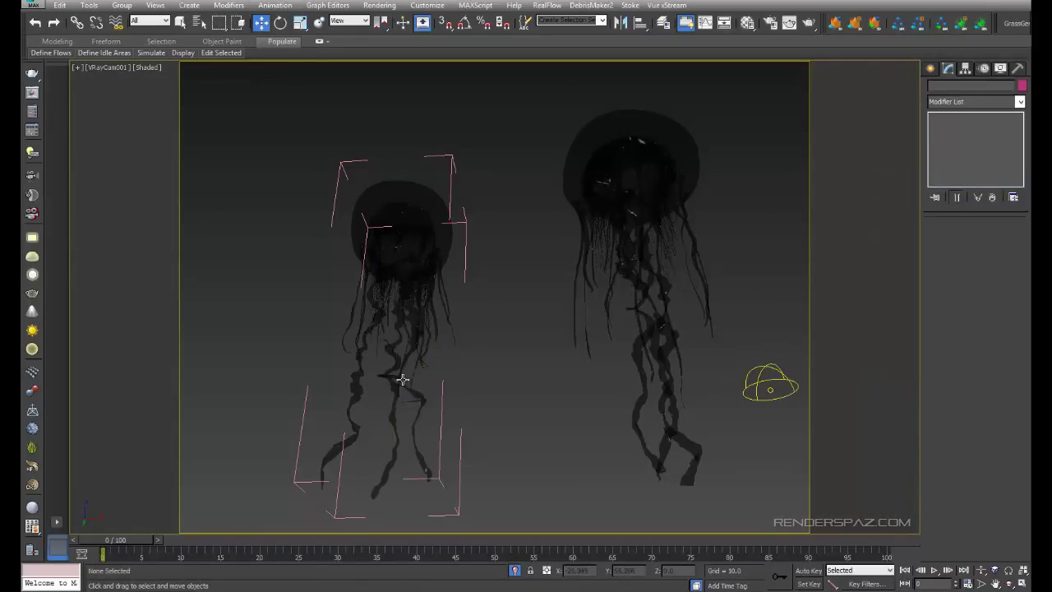
click(403, 379)
click(946, 119)
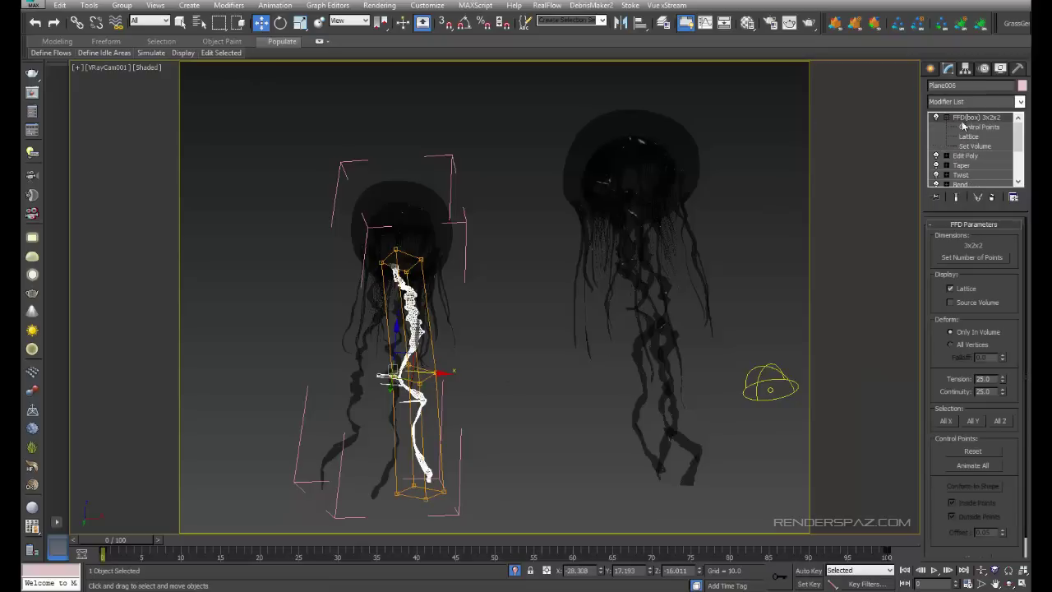
click(990, 197)
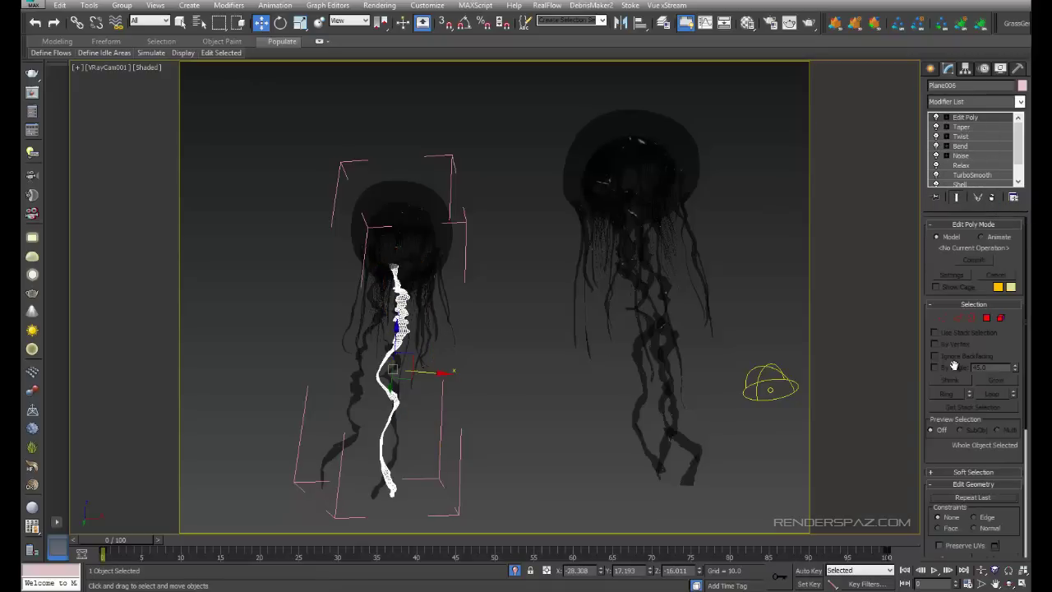
Select the lower vertices of the Plane006 tentacle with soft selection and try moving them to the right.
click(943, 318)
click(384, 433)
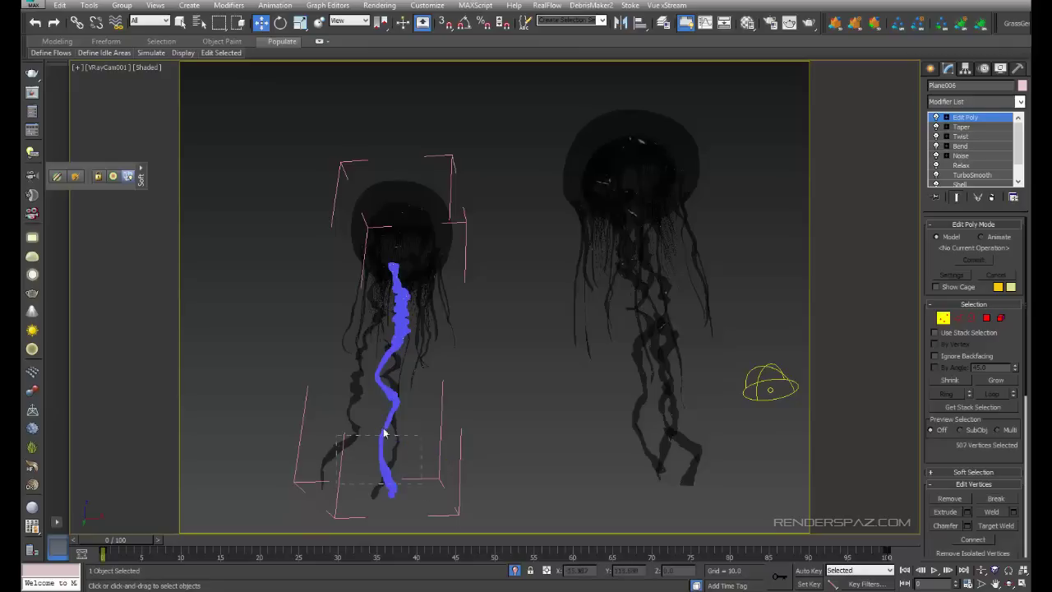
key(ctrl+z)
ctrl+drag(331, 453, 437, 443)
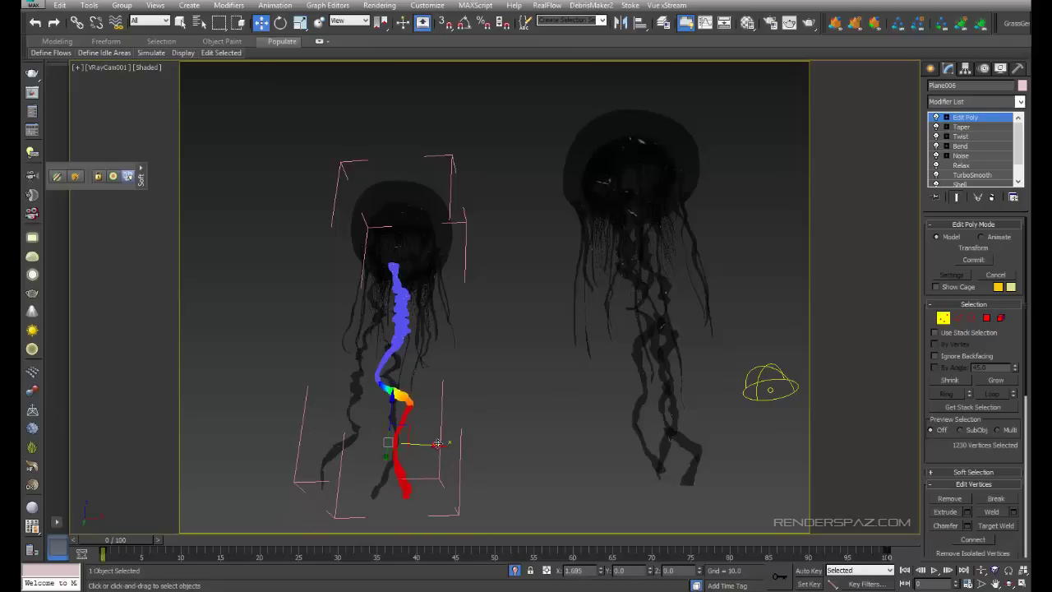
Increase the soft selection falloff to about 9.344 and move the lower tentacle vertices to the right.
click(953, 224)
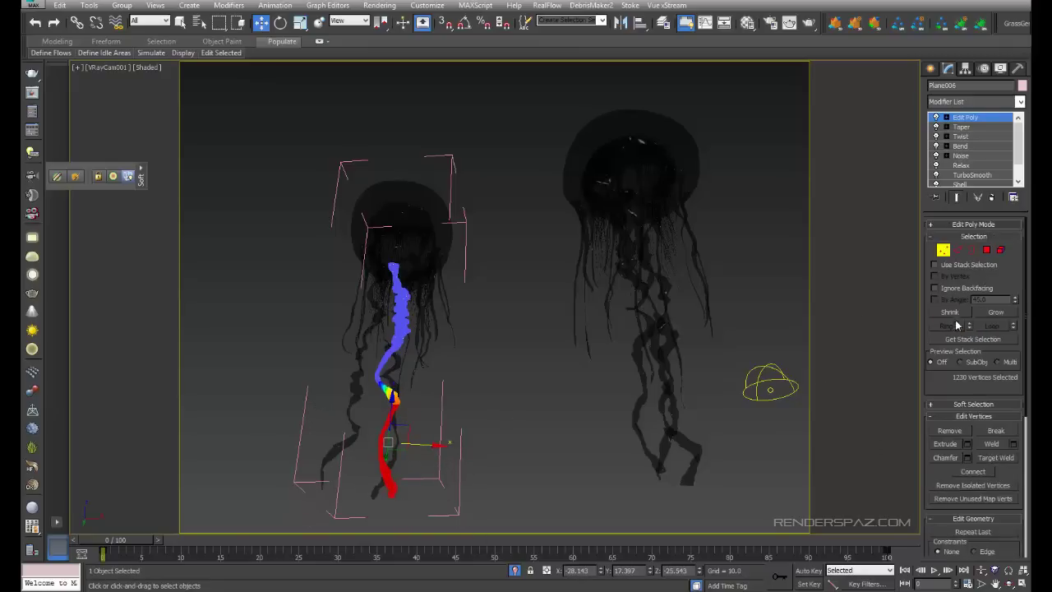
click(963, 403)
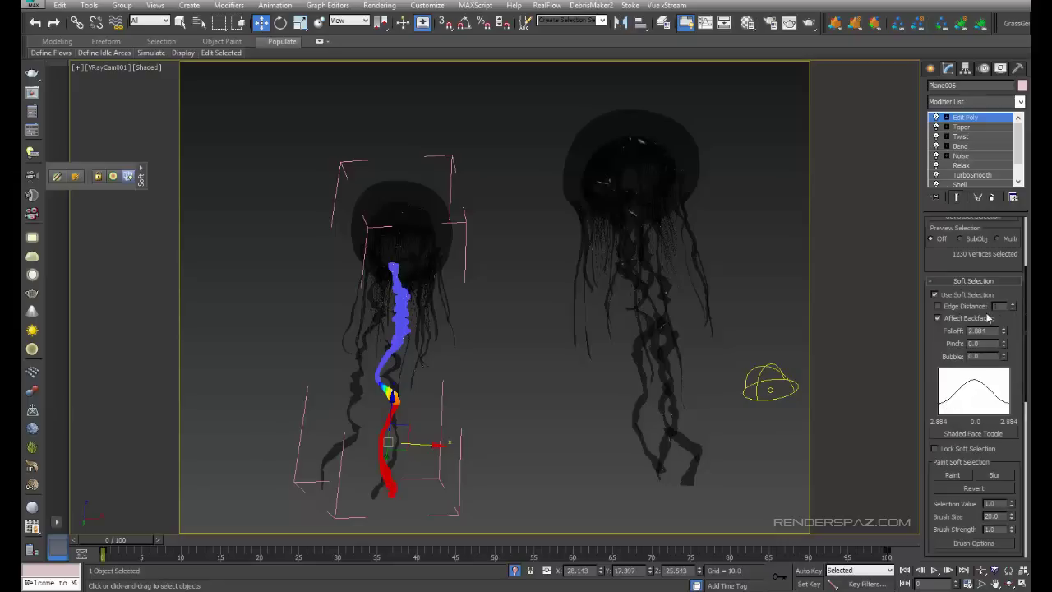
drag(1003, 332, 1003, 289)
drag(432, 414, 456, 414)
Select a single vertex near the tentacle's lower tip and shift it further right with the soft falloff.
click(400, 482)
click(411, 493)
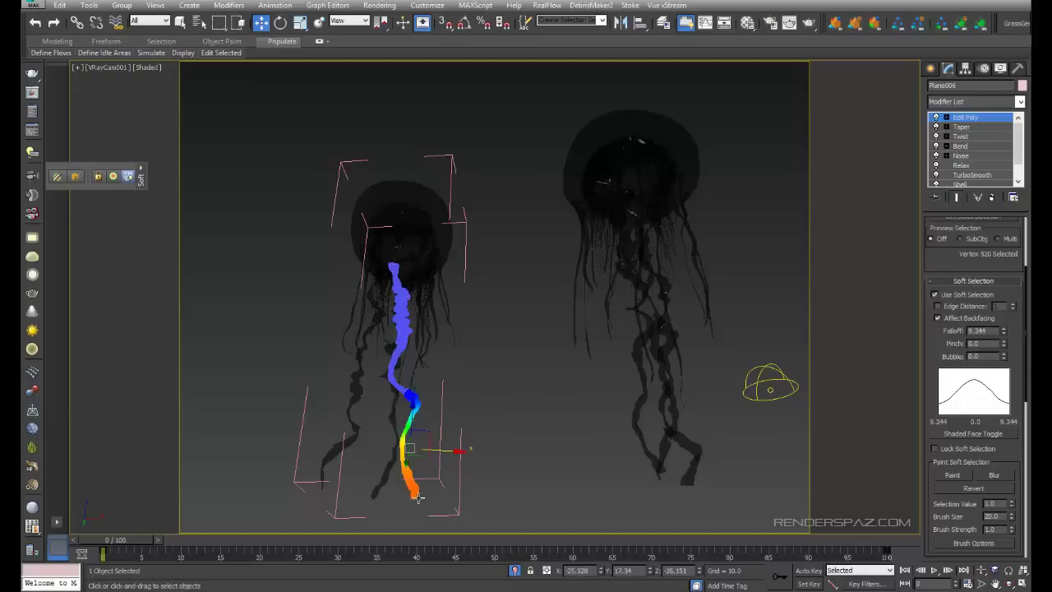
drag(444, 449, 463, 451)
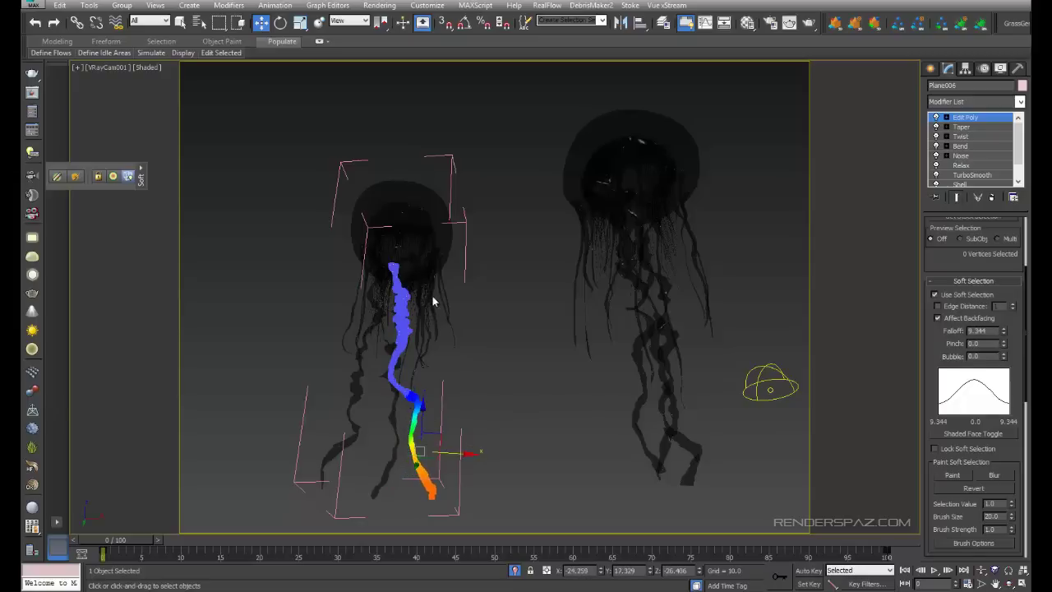
Select the vertices at the tentacle's middle bend, rotate them to smooth the curve, and clear the vertex selection.
drag(382, 259, 415, 308)
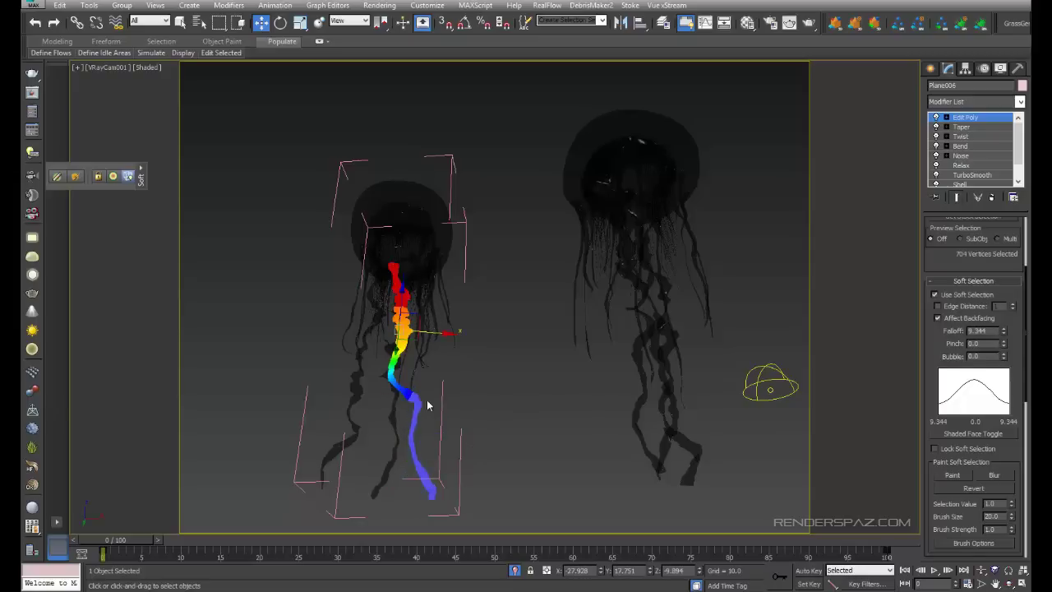
drag(423, 391, 442, 428)
click(280, 22)
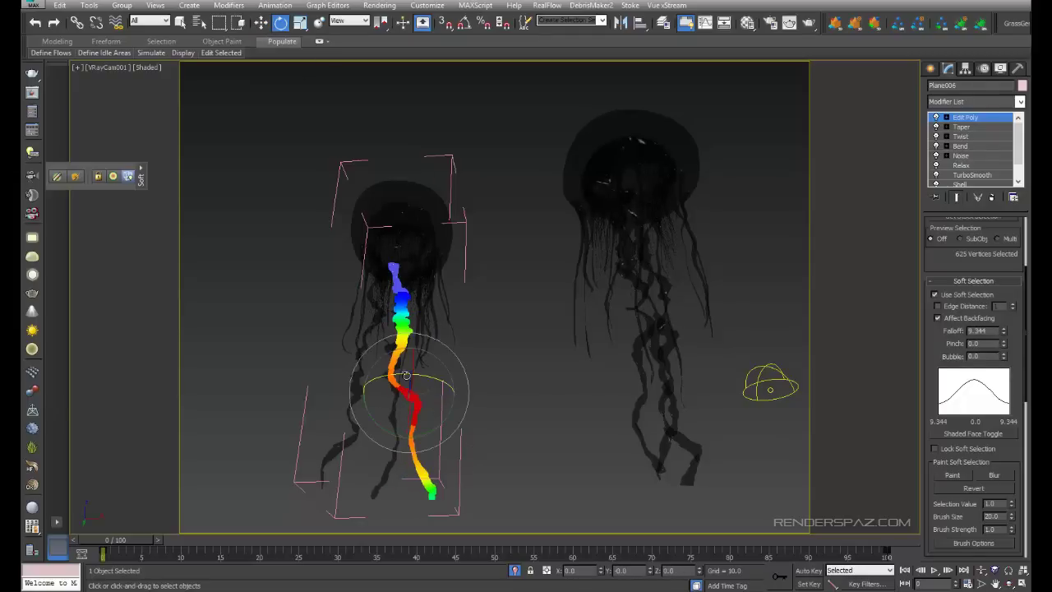
drag(406, 375, 397, 407)
click(542, 277)
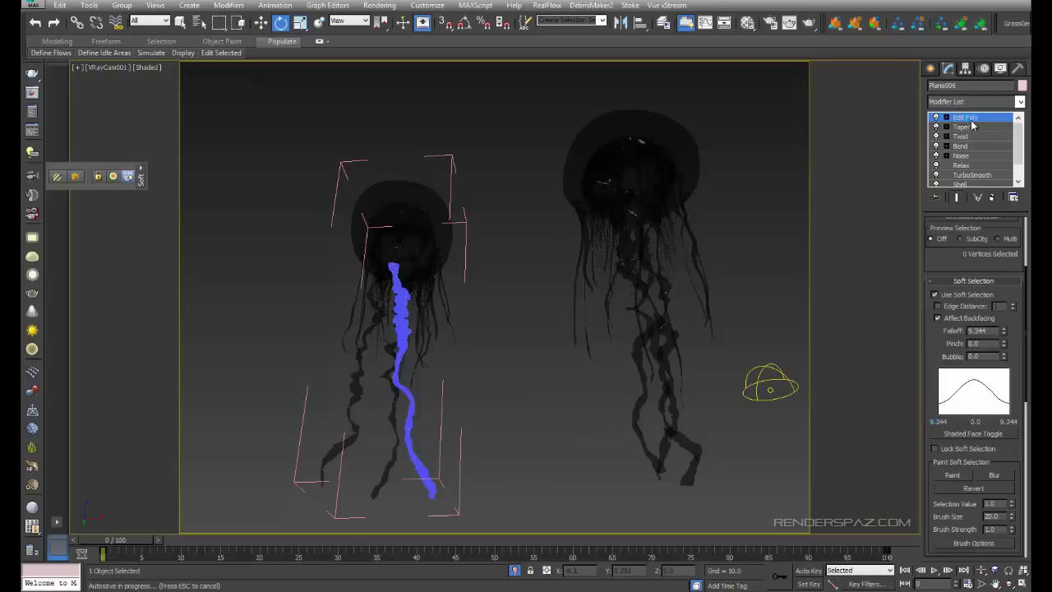
Leave Edit Poly vertex editing, select the smaller jellyfish's parts, and close its open group.
click(968, 119)
click(843, 128)
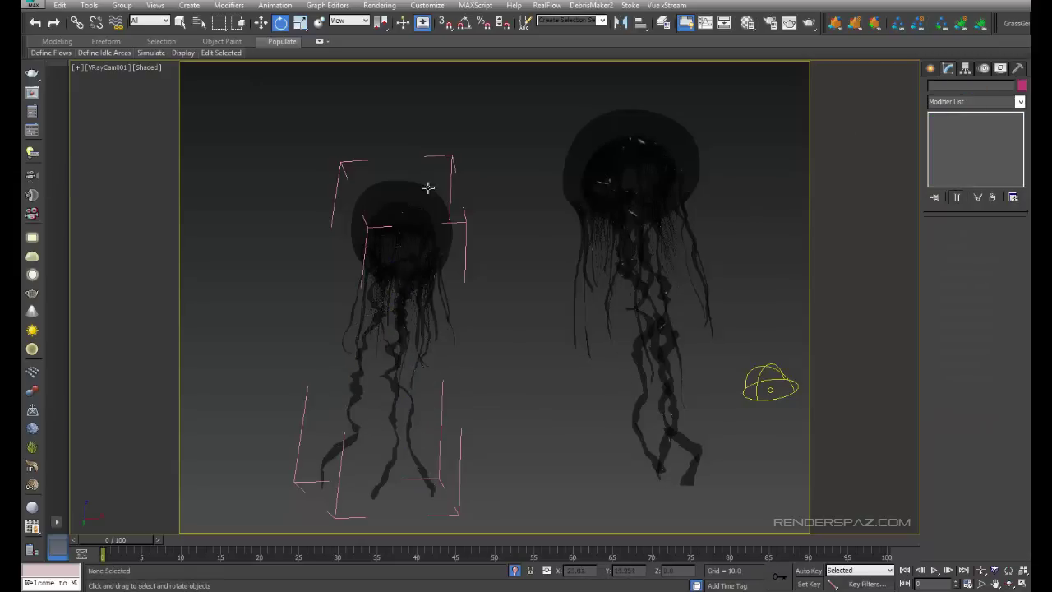
drag(488, 259, 488, 260)
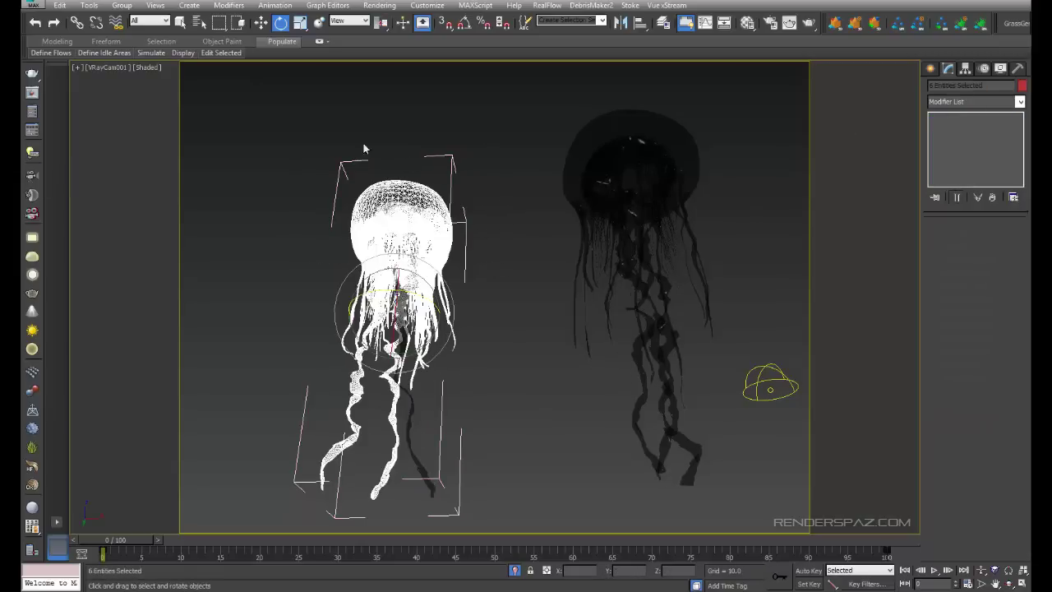
click(121, 5)
click(134, 63)
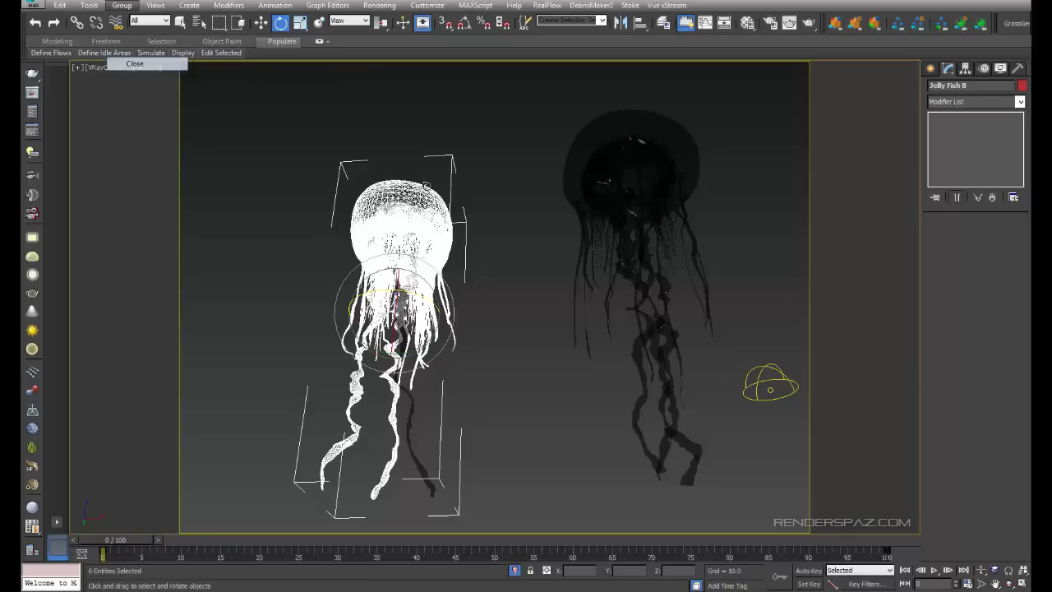
Move the Jelly Fish B group slightly down and the Jelly Fish A group left, closer to it.
click(261, 23)
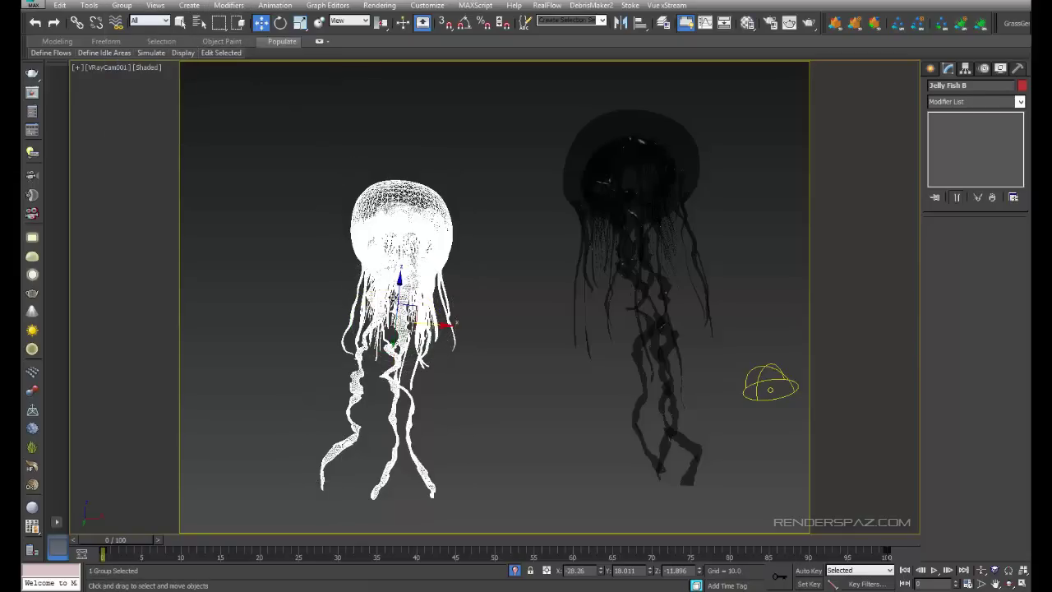
drag(397, 295, 397, 319)
click(626, 223)
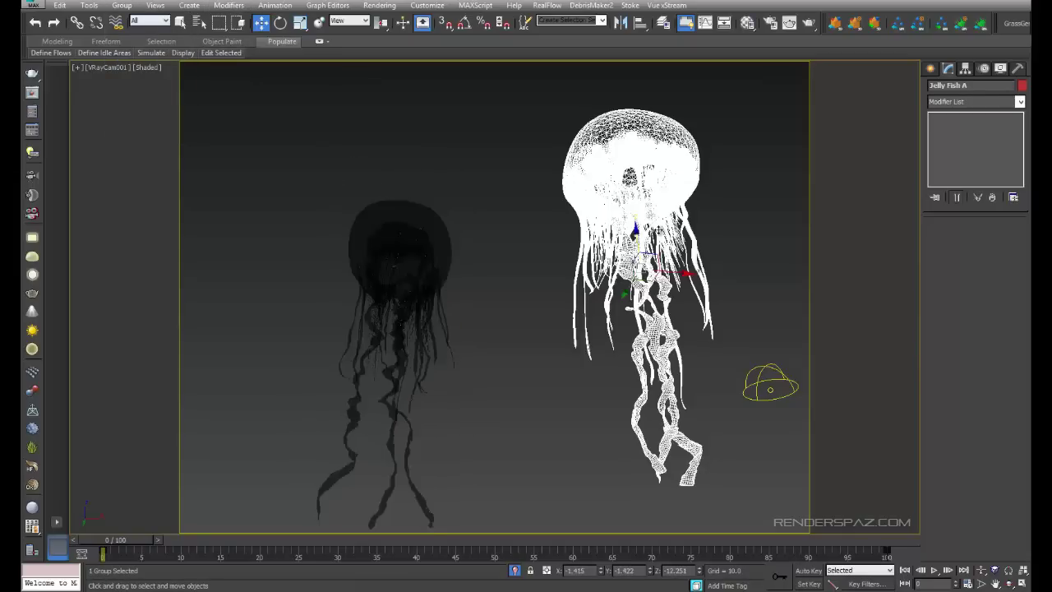
drag(647, 262, 585, 245)
Rotate the Jelly Fish B and Jelly Fish A groups freely to tilt them, then deselect everything.
click(451, 289)
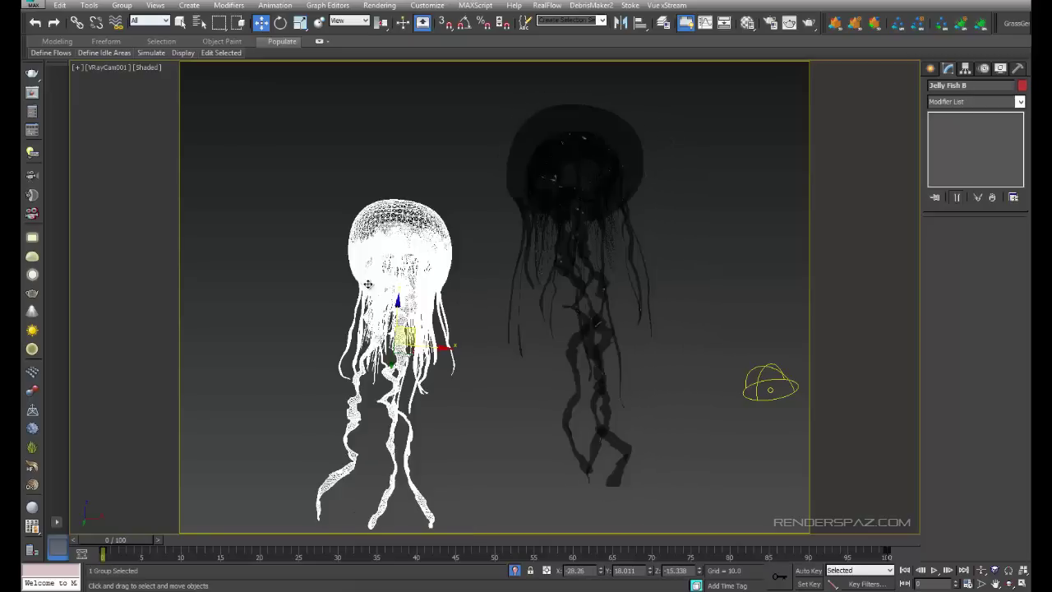
click(280, 23)
drag(404, 339, 383, 333)
click(562, 256)
drag(587, 261, 363, 202)
click(449, 393)
middle_drag(450, 394, 446, 384)
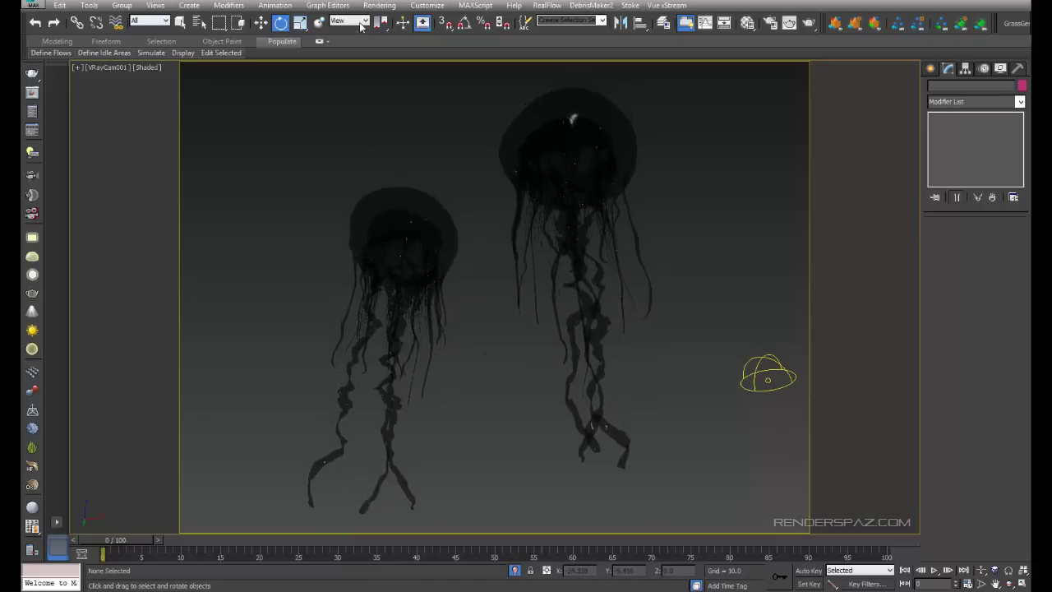
Open Render Setup and set the output size to 1000 × 750 with the image aspect locked at 1.33333.
click(380, 6)
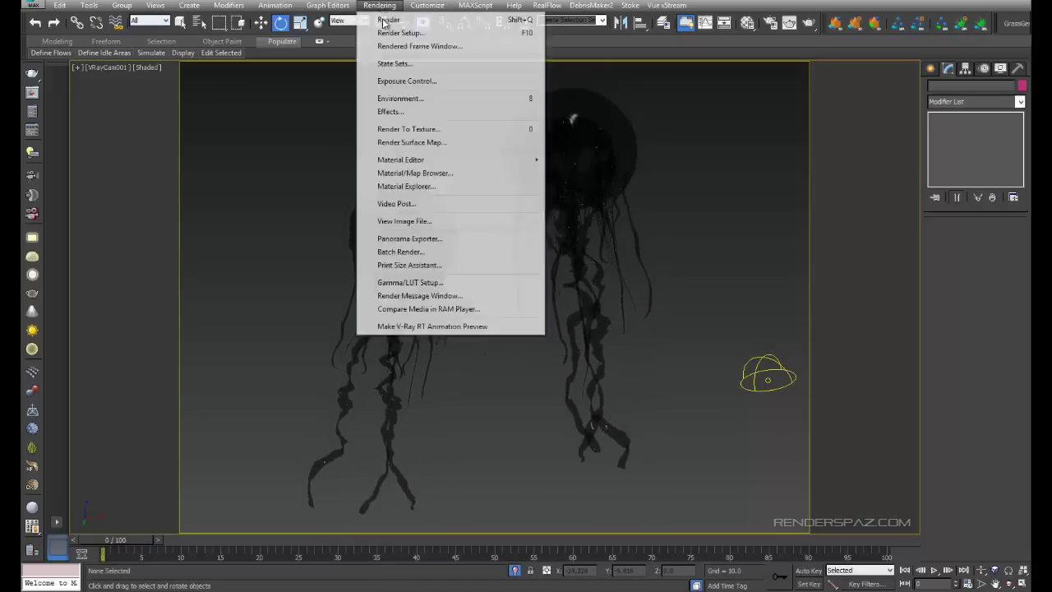
click(388, 33)
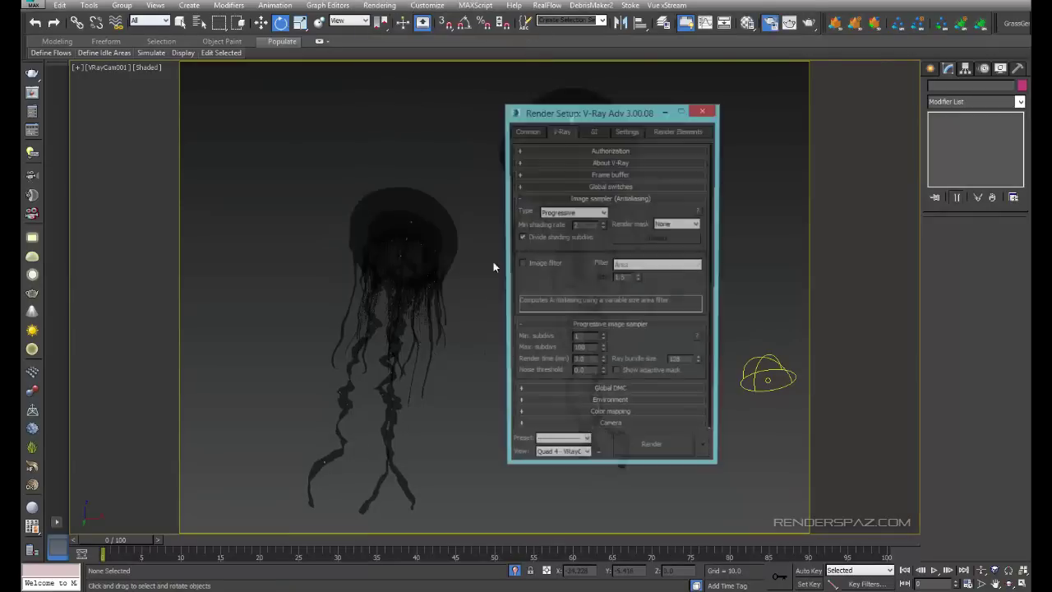
click(525, 132)
click(560, 131)
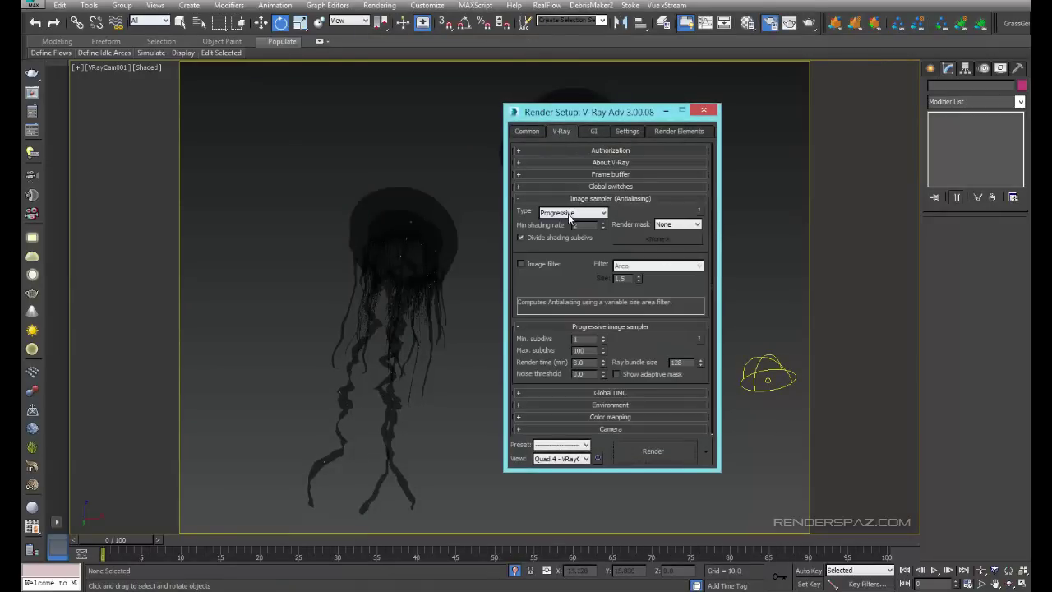
click(528, 134)
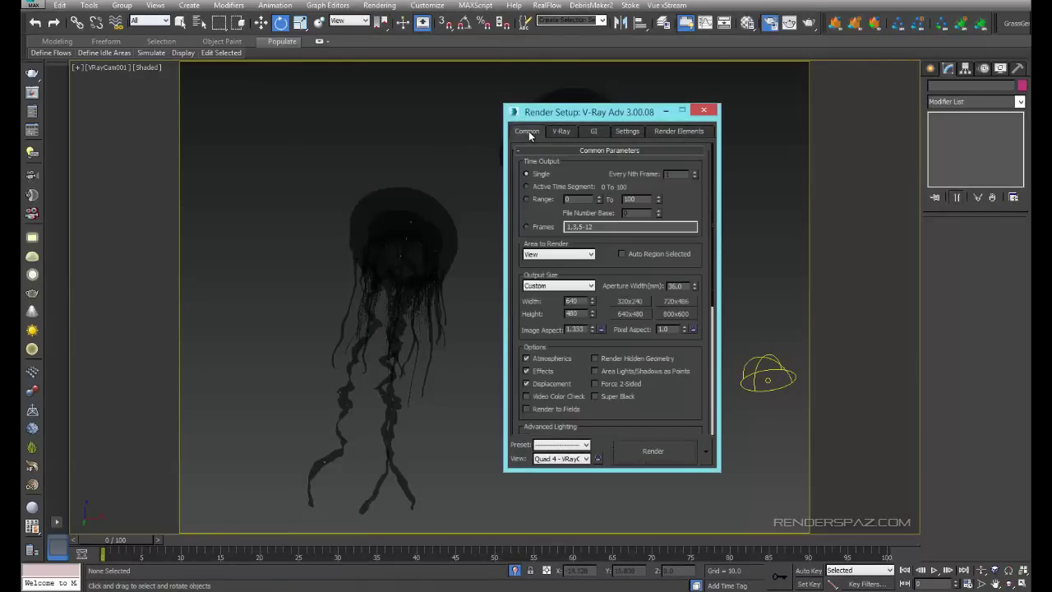
click(665, 314)
key(Return)
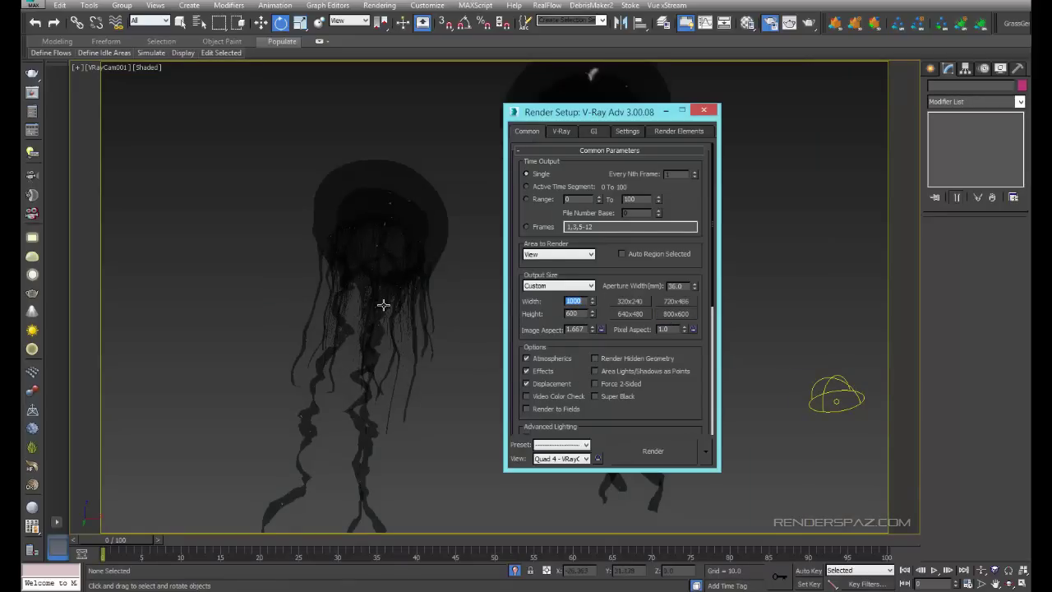
click(661, 315)
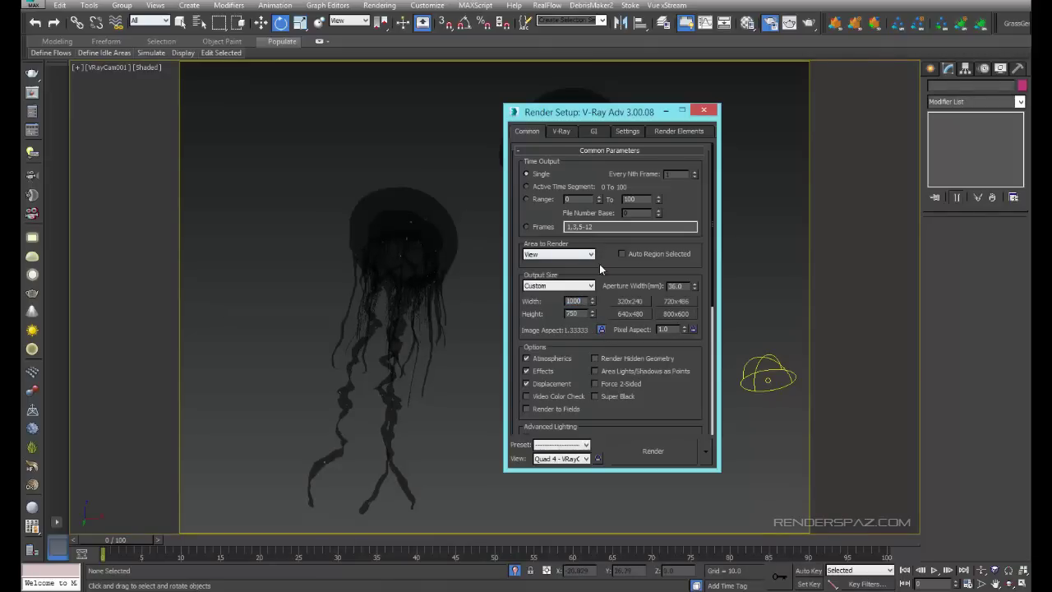
Set the progressive image sampler's render time to 8.0 minutes.
click(562, 133)
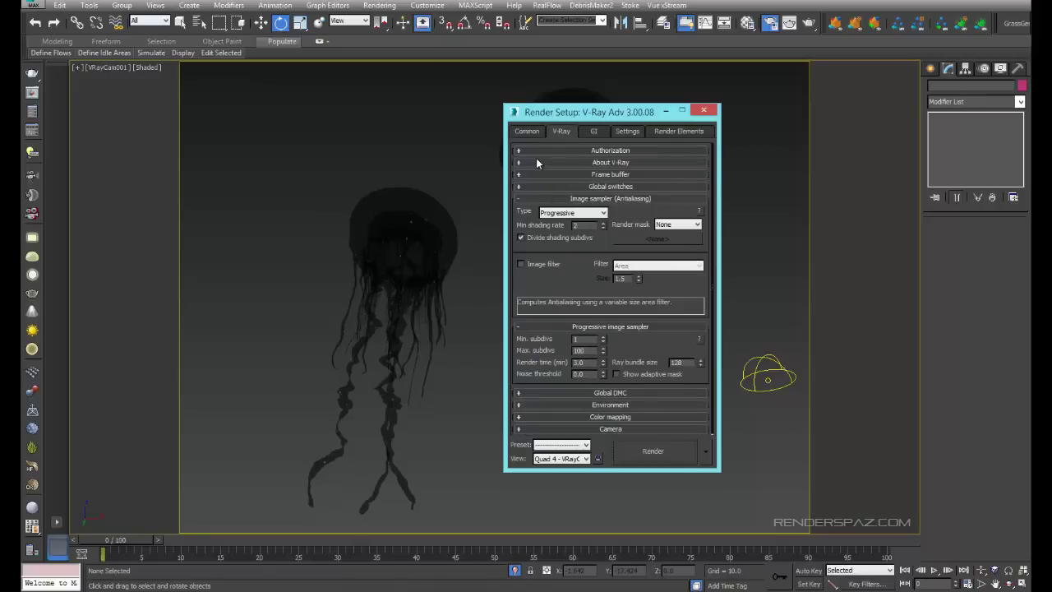
click(524, 132)
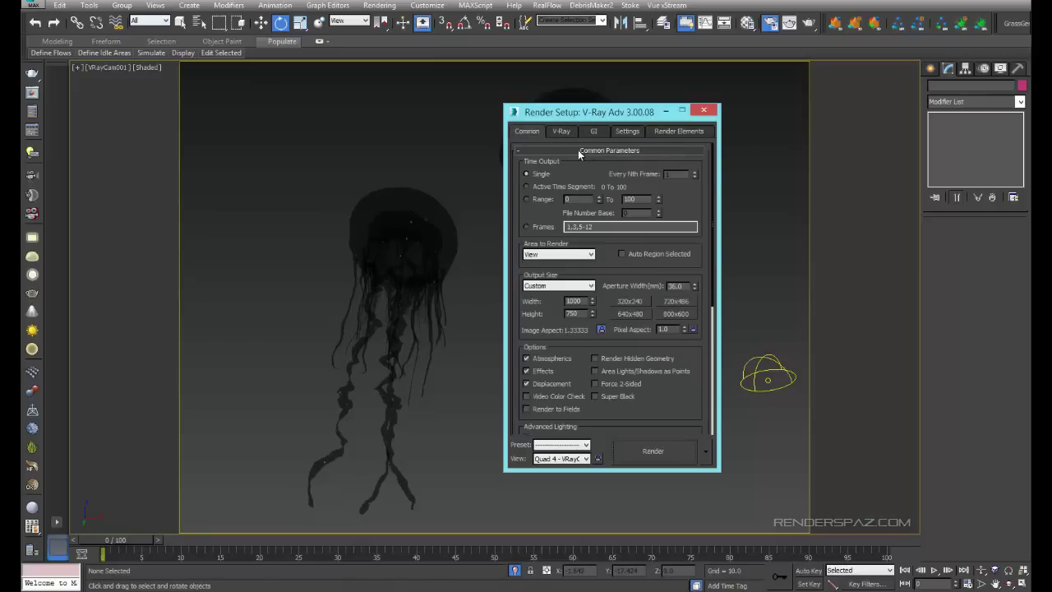
click(563, 133)
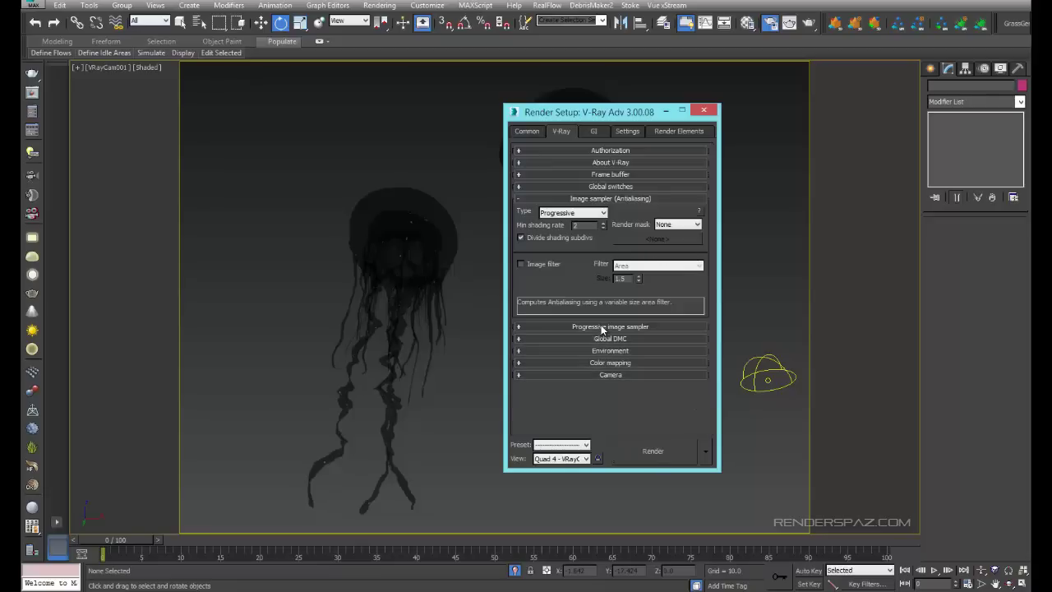
drag(584, 361, 507, 362)
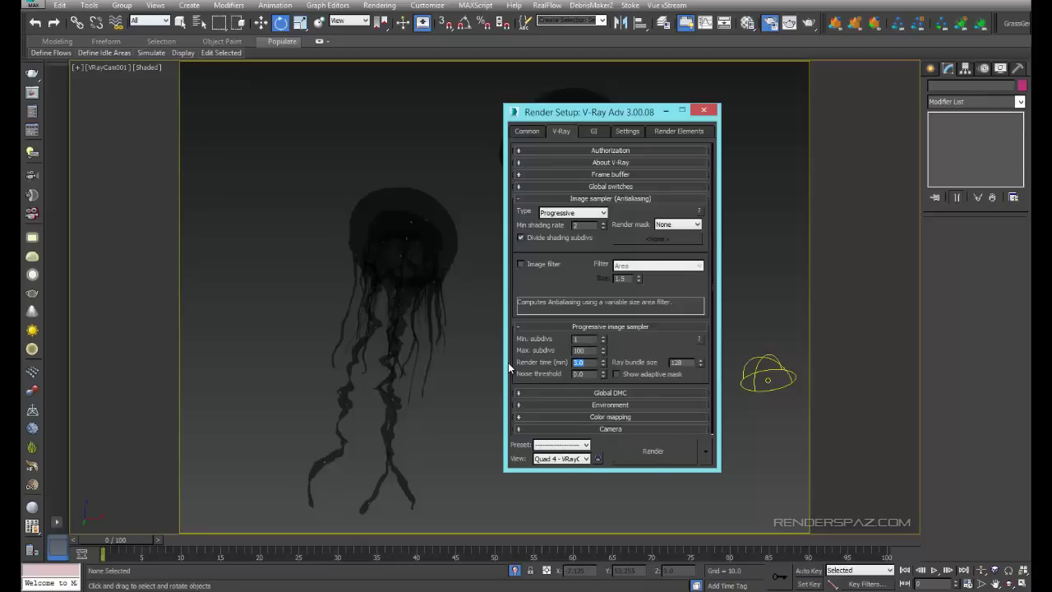
key(BackSpace)
text(0)
key(Return)
Expand the Global DMC settings and set the noise threshold to 0.001.
drag(589, 350, 503, 362)
click(621, 393)
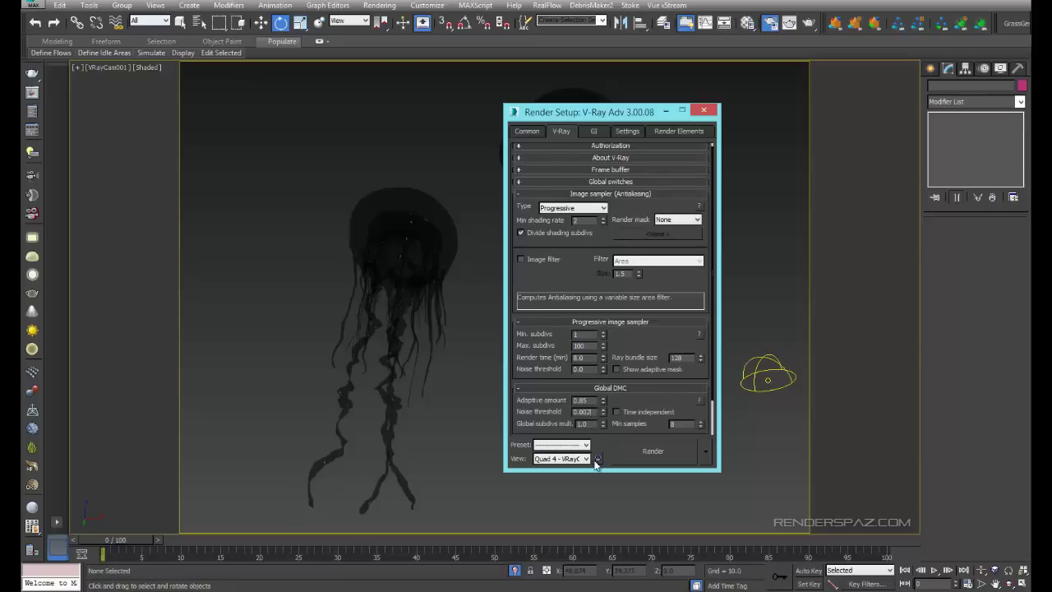
key(ctrl+a)
key(Return)
scroll(593, 414, up, 1)
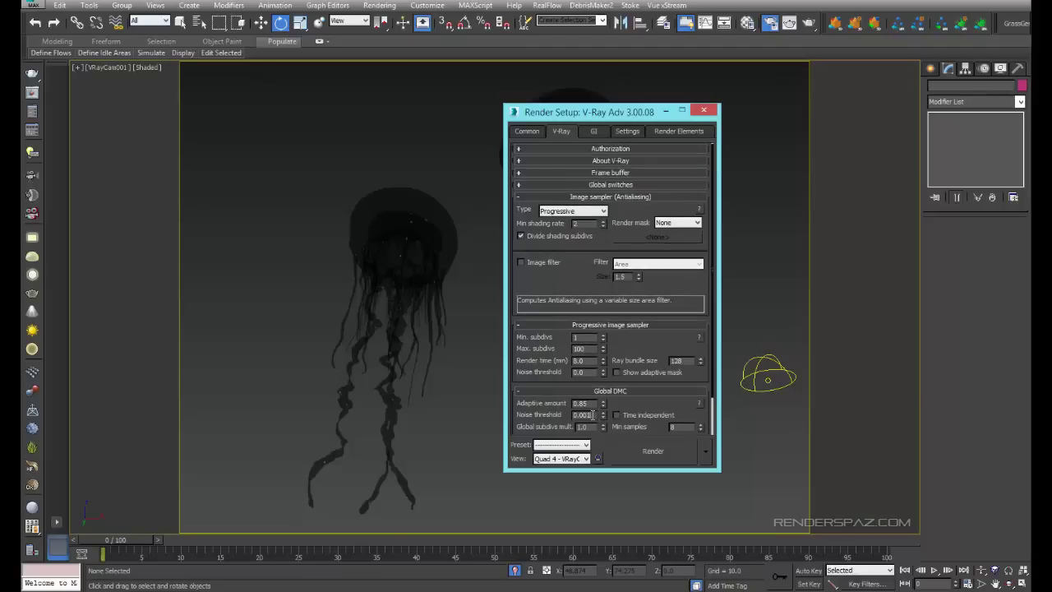
Examine the sampling subdivisions of VRayLight001 and review the global illumination, system and V-Ray render settings.
click(765, 377)
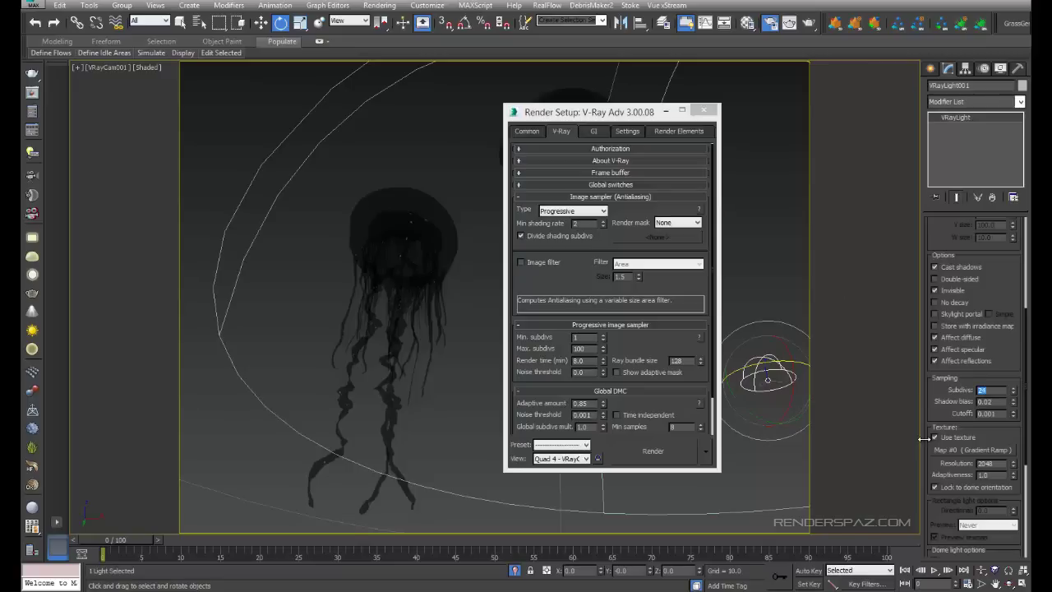
click(592, 127)
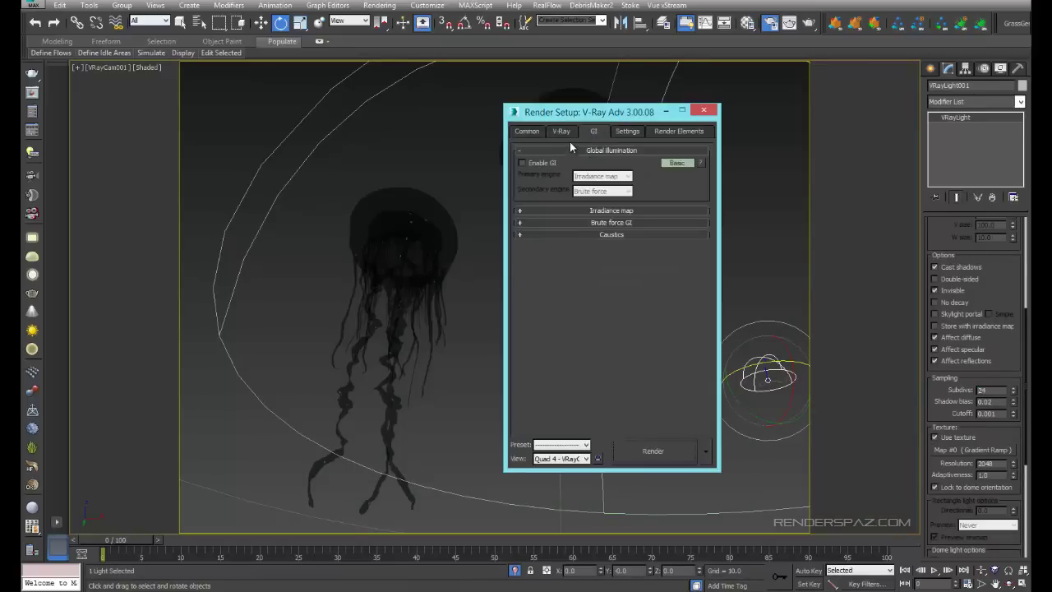
click(618, 131)
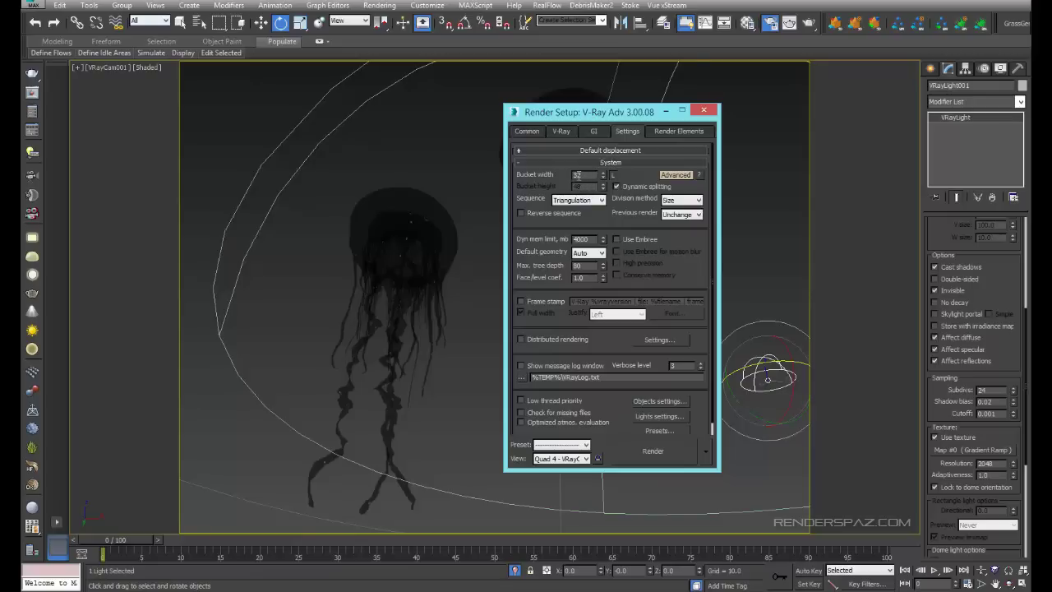
click(583, 161)
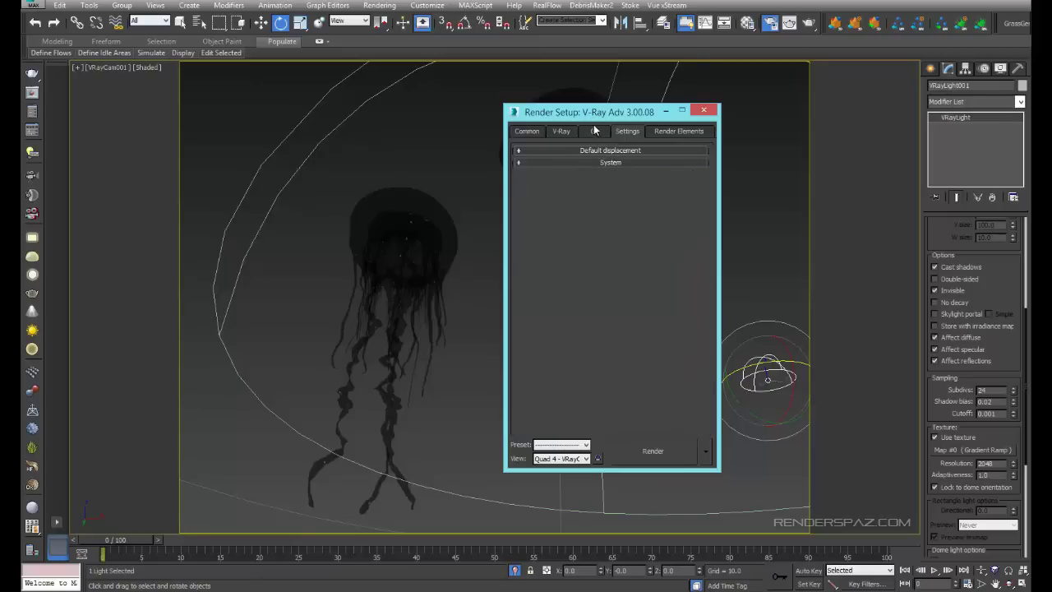
click(594, 131)
click(562, 131)
scroll(576, 284, down, 2)
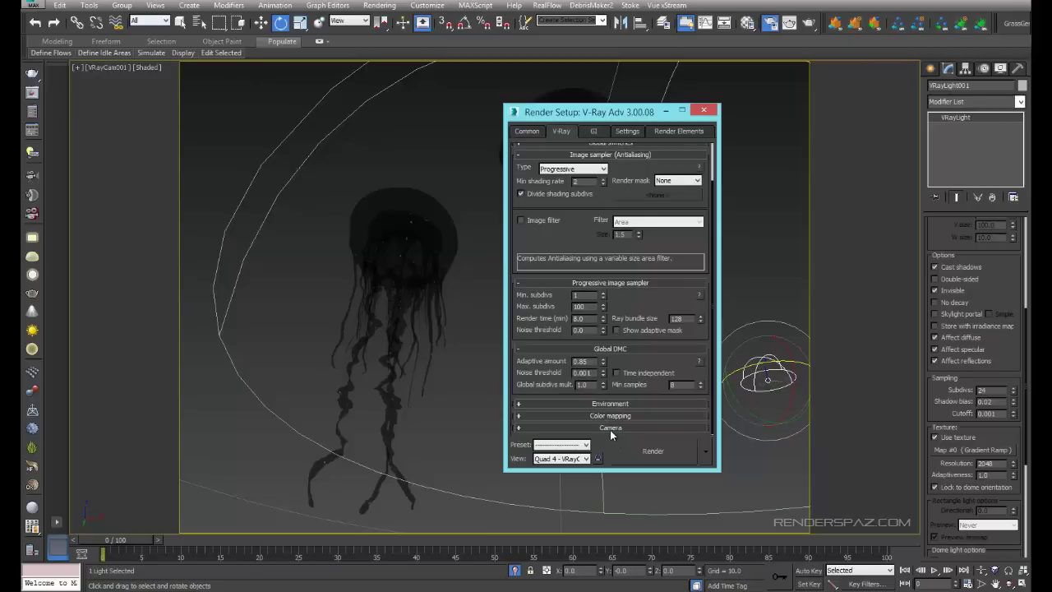
Try enabling the image filter, look through the available filter types, and switch the filter off.
click(546, 219)
click(545, 218)
click(546, 219)
click(658, 221)
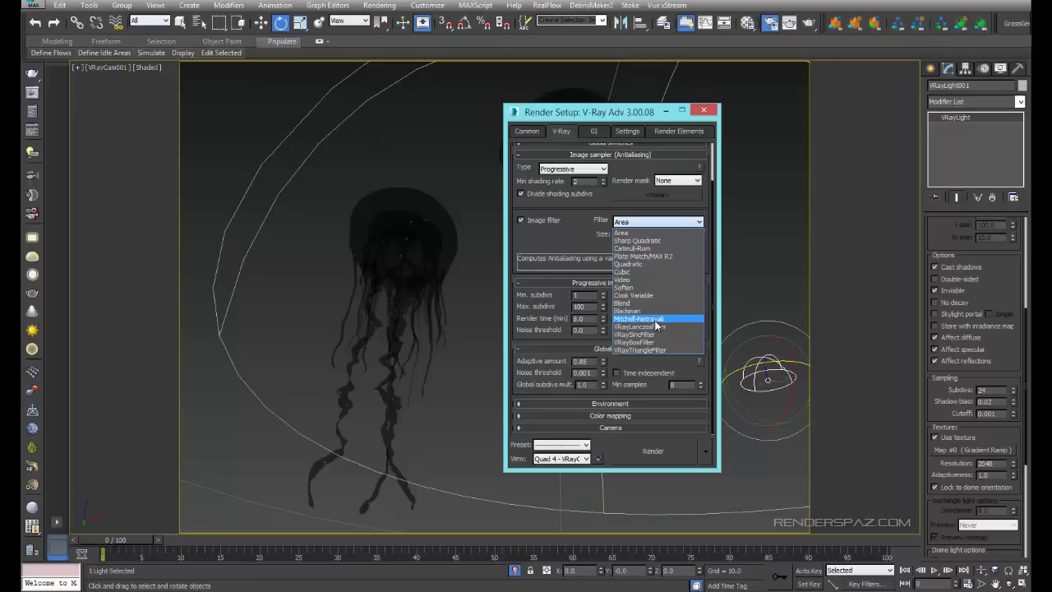
click(535, 219)
click(529, 220)
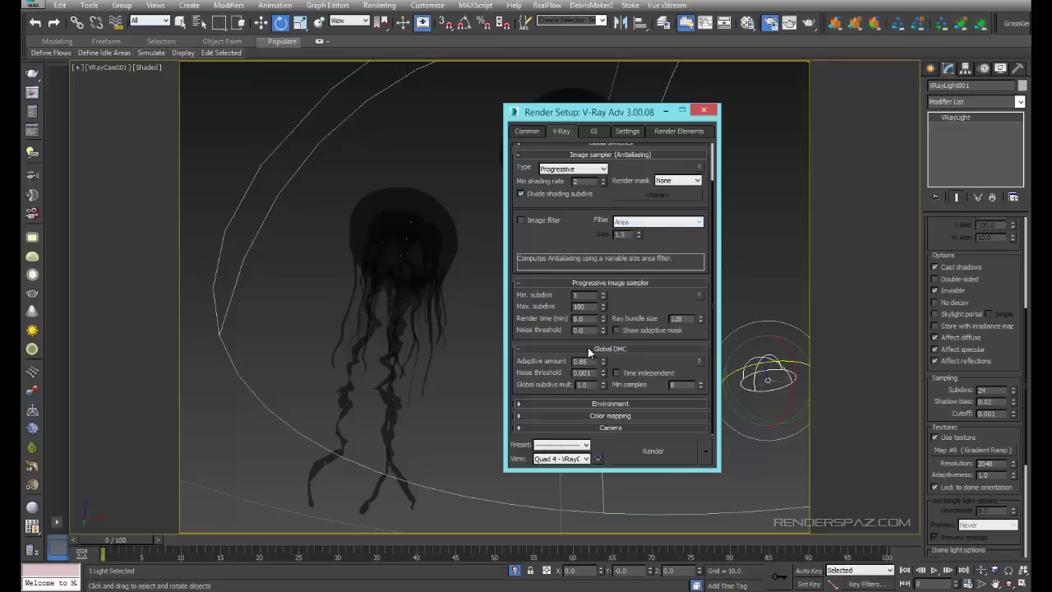
Run a test render of the camera view, close the frame buffer and render setup, and deselect the light.
click(643, 462)
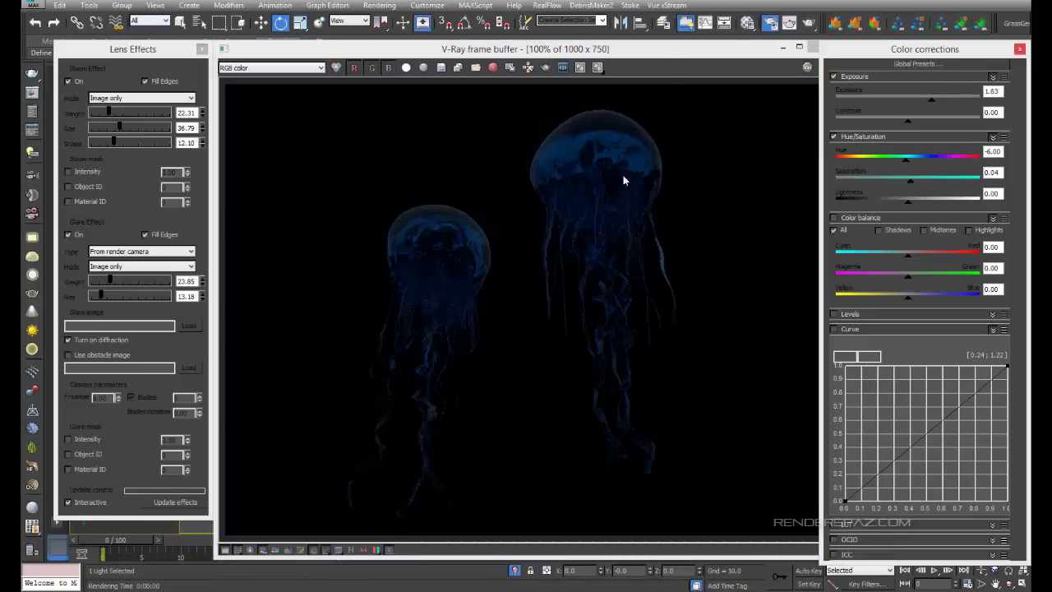
click(1019, 49)
click(823, 45)
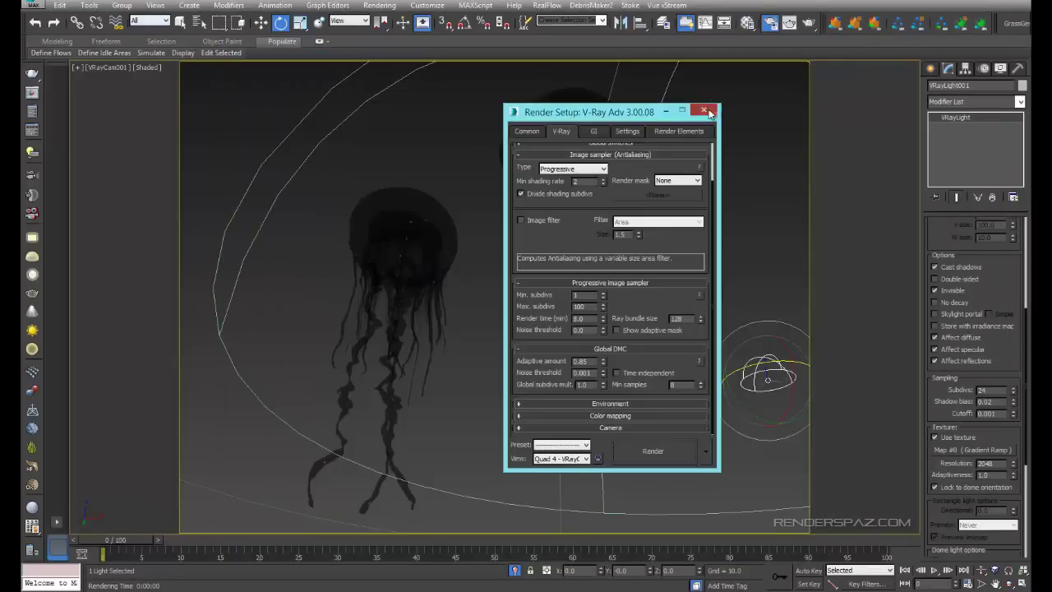
click(703, 110)
click(741, 184)
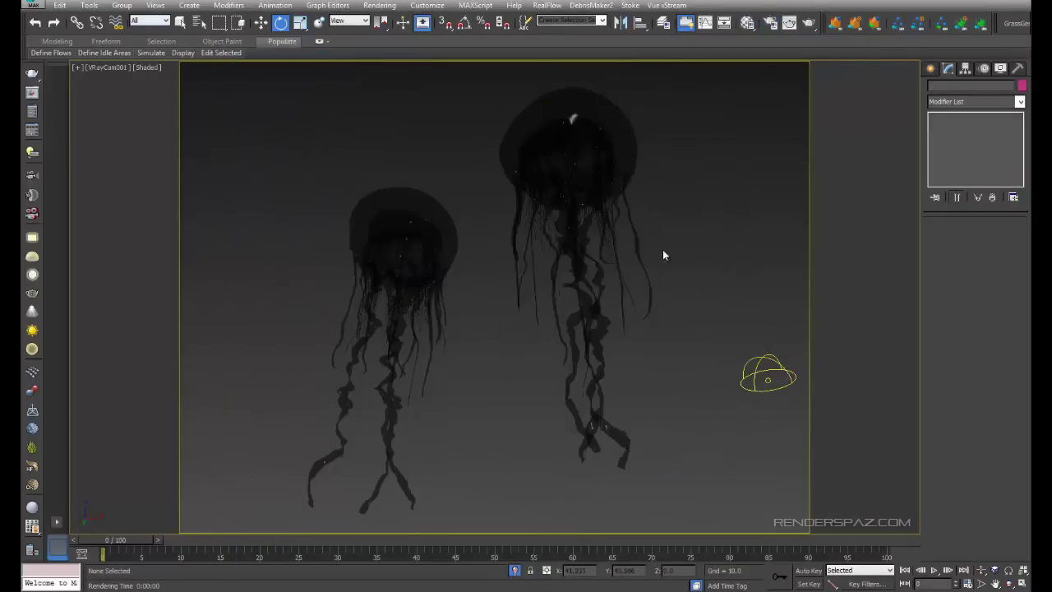
Select the V-Ray physical camera in the Top view and turn off its exposure.
key(t)
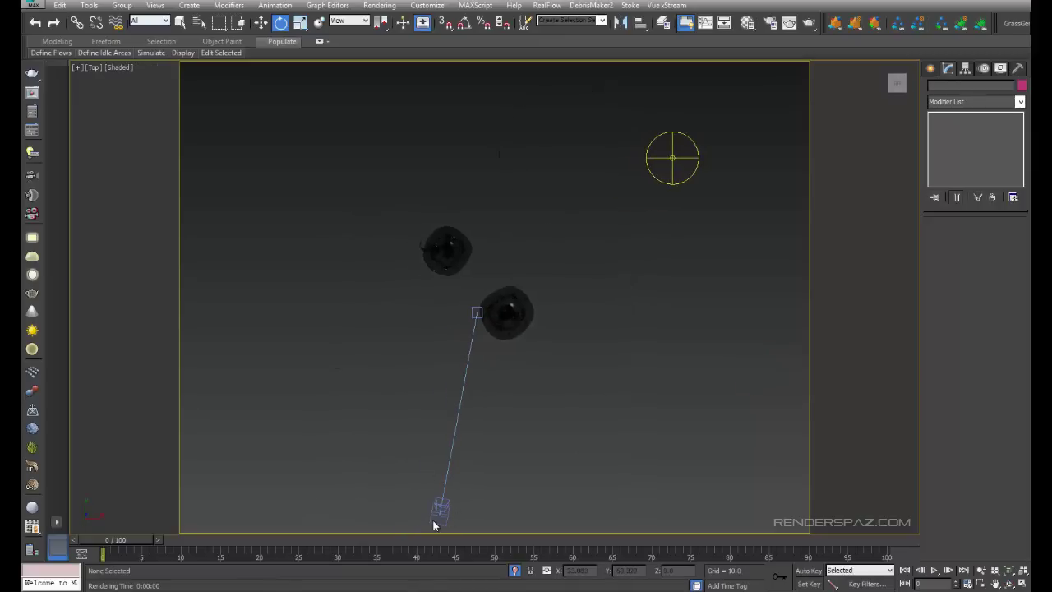
click(437, 513)
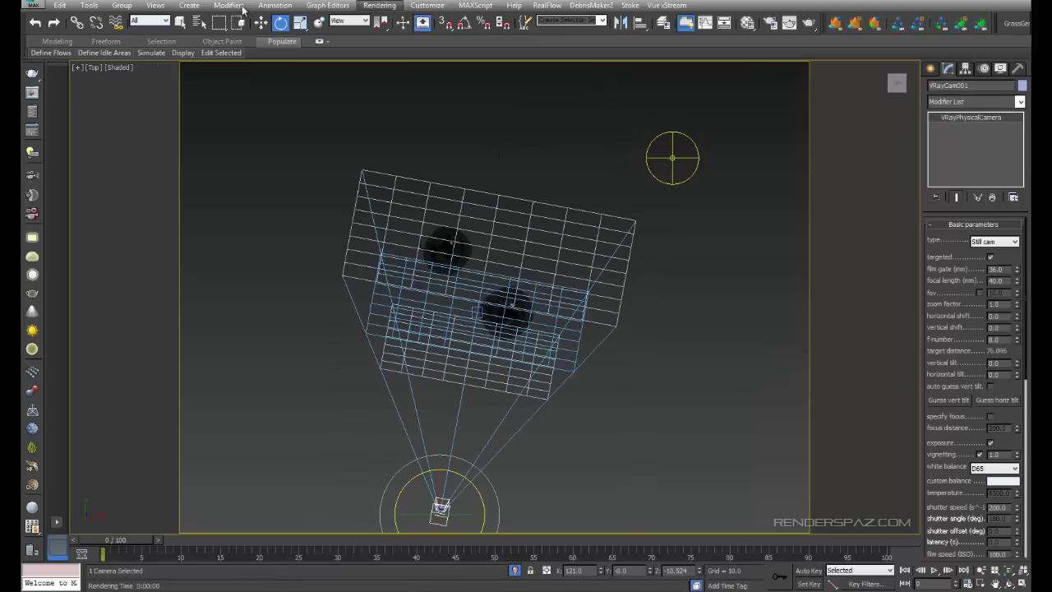
key(w)
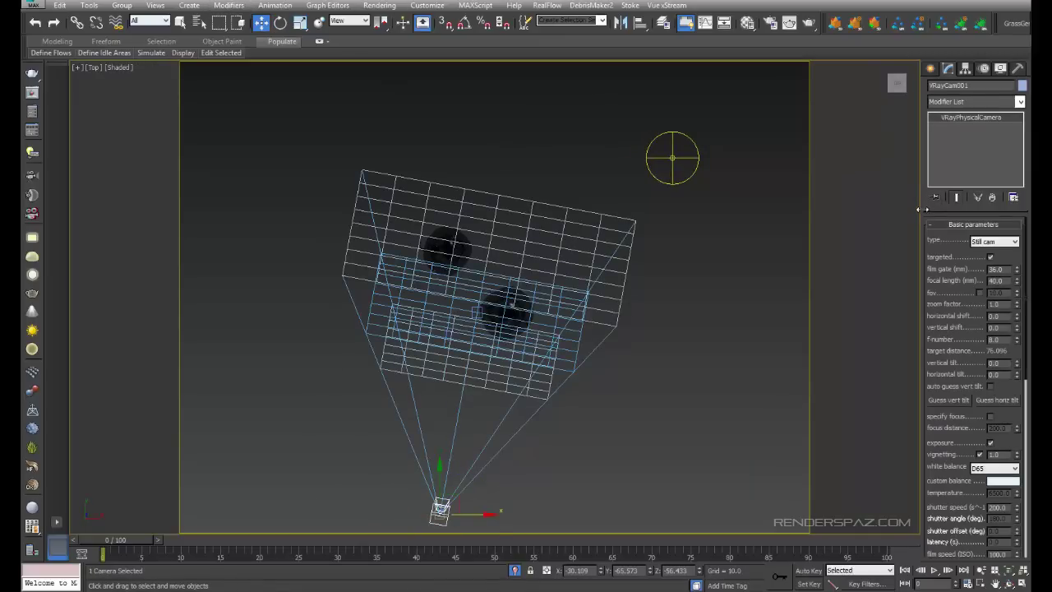
scroll(955, 271, down, 2)
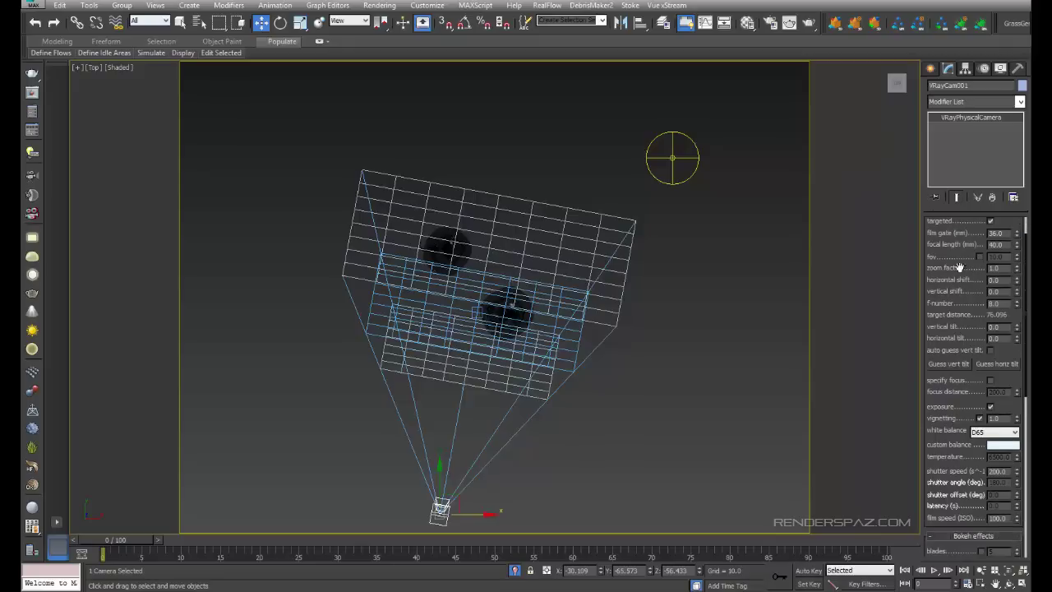
drag(959, 268, 998, 303)
click(990, 257)
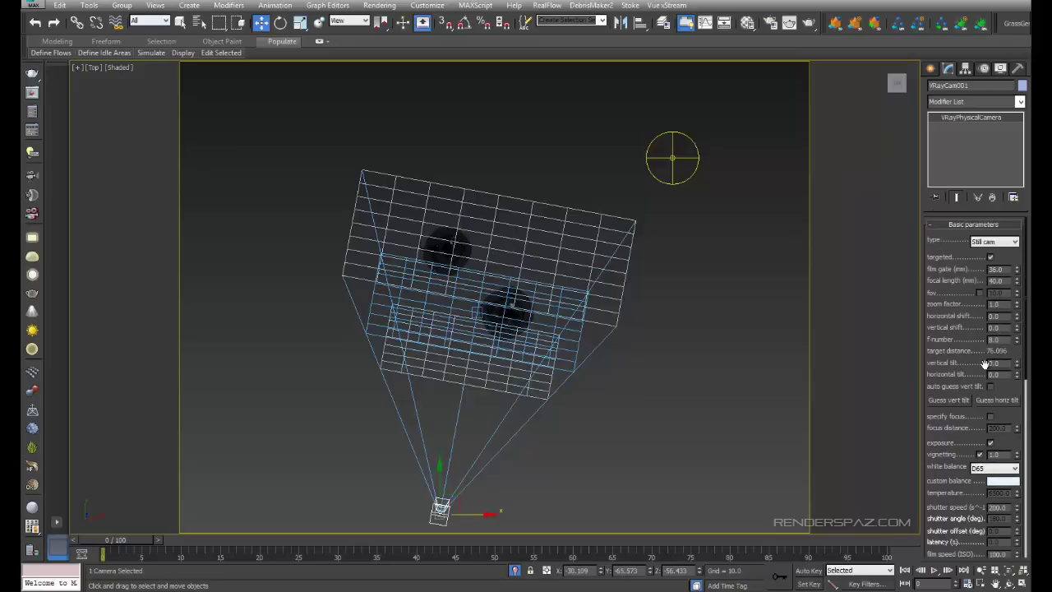
click(989, 442)
Enable blades in the camera's bokeh effects and turn on depth of field in its sampling settings.
scroll(959, 460, down, 5)
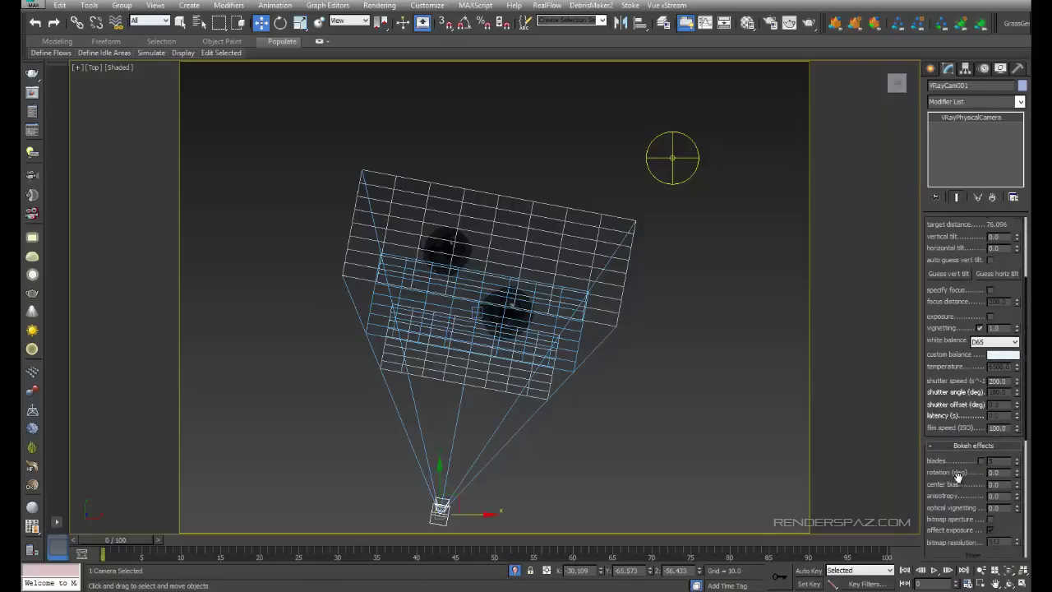
double_click(991, 408)
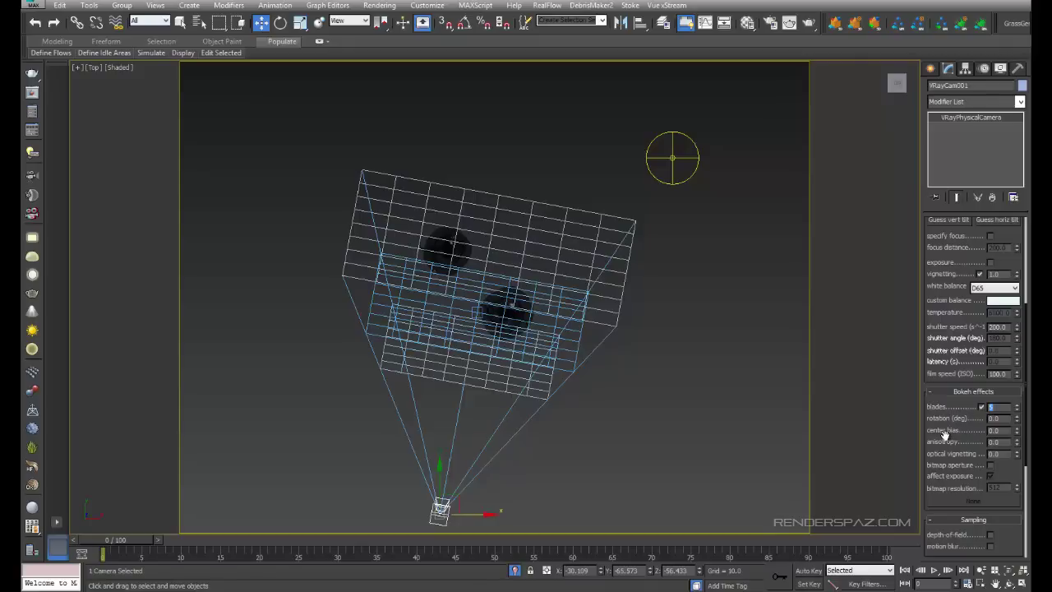
scroll(957, 460, down, 3)
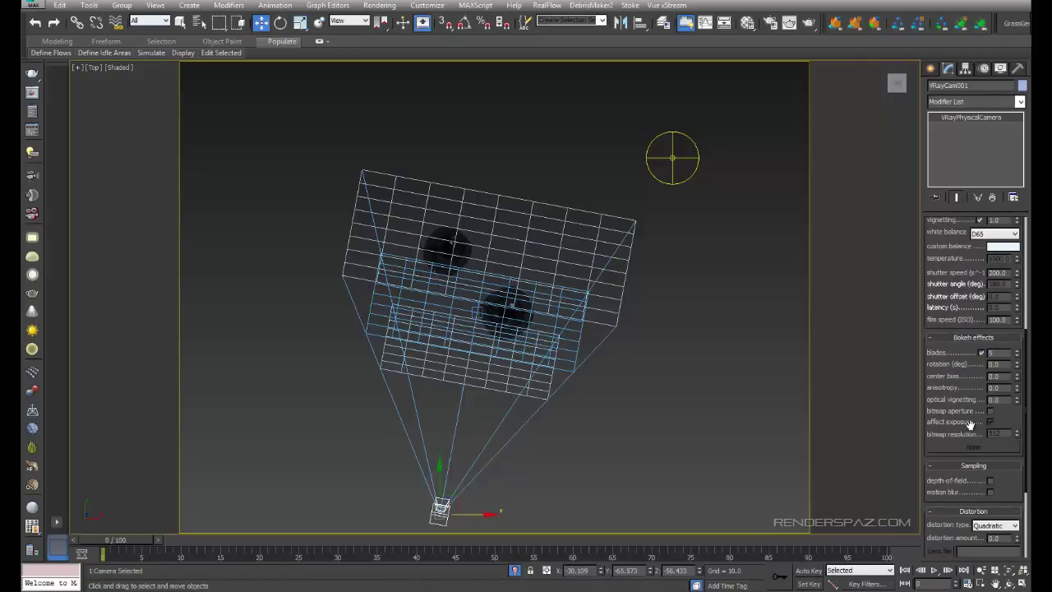
click(990, 481)
scroll(989, 491, down, 3)
scroll(996, 387, up, 12)
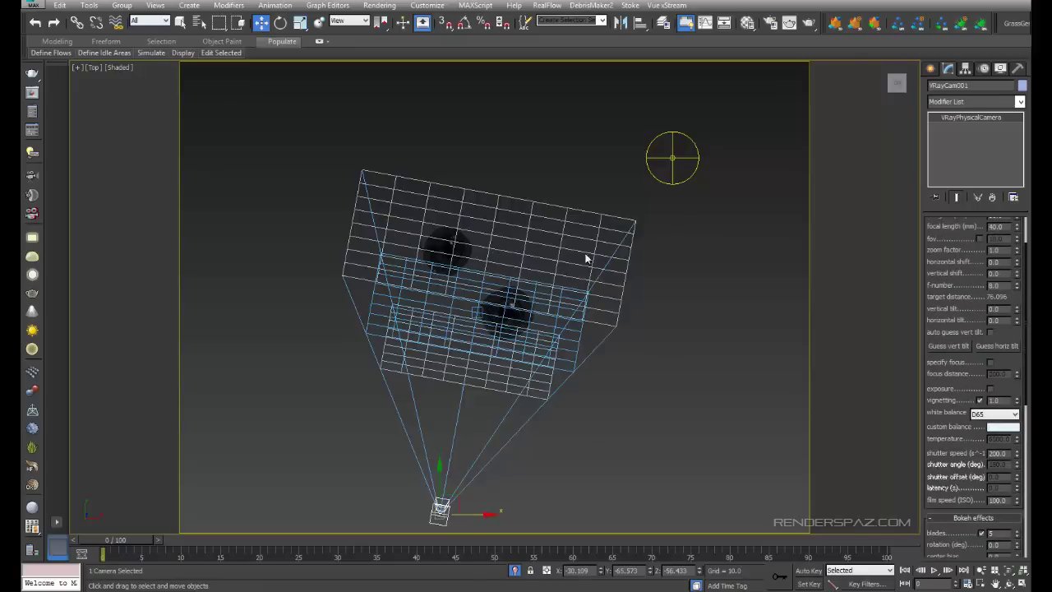
Check the camera's focus range in Perspective while setting its f-number to 2, and disable vignetting.
key(p)
alt+middle_drag(586, 254, 557, 290)
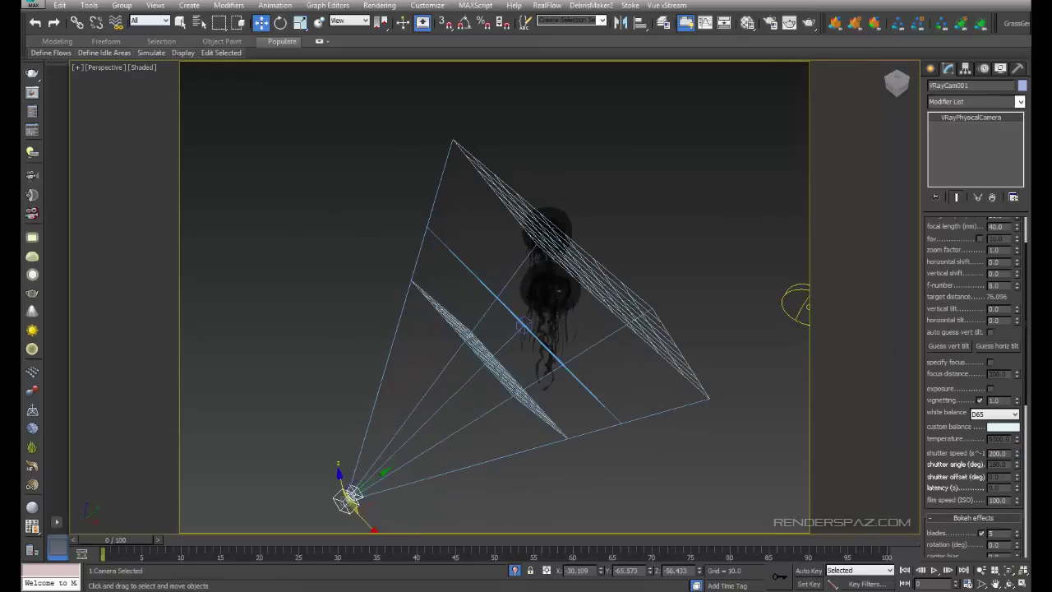
drag(1017, 286, 1013, 317)
alt+middle_drag(665, 381, 817, 351)
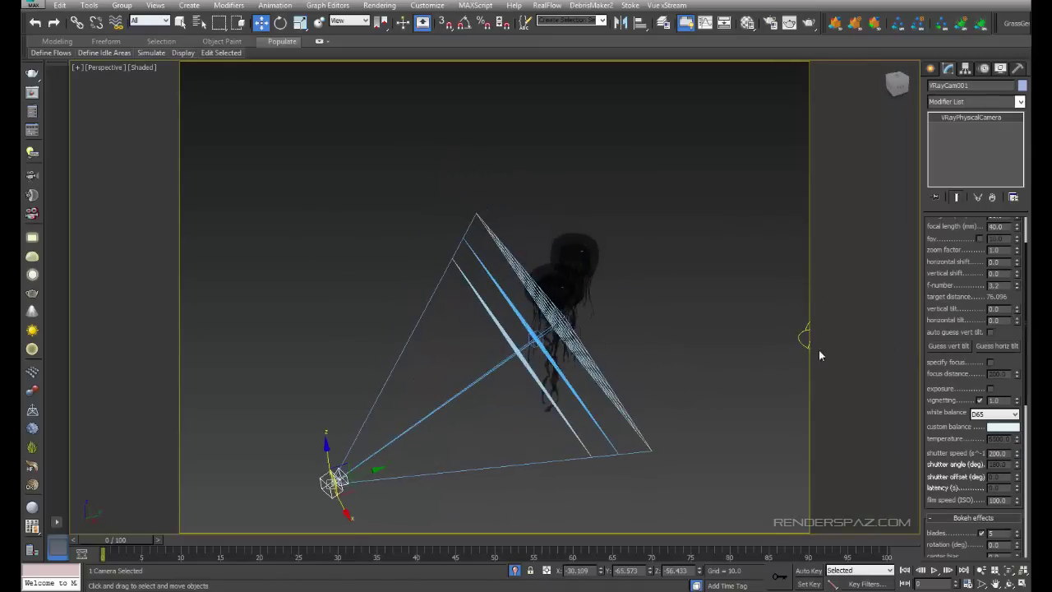
drag(1018, 291, 1013, 306)
key(BackSpace)
key(BackSpace)
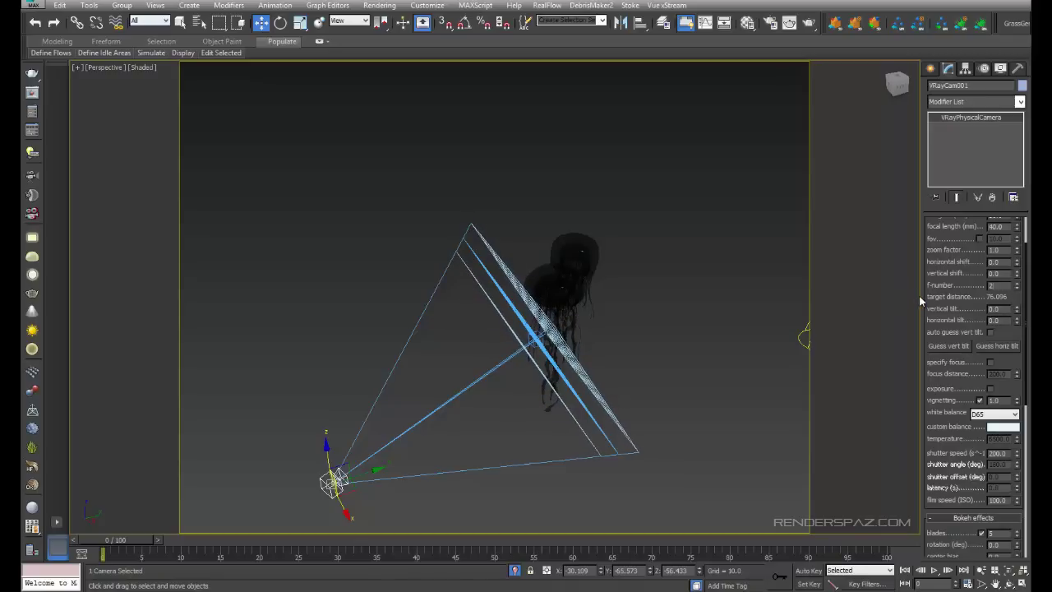
key(Return)
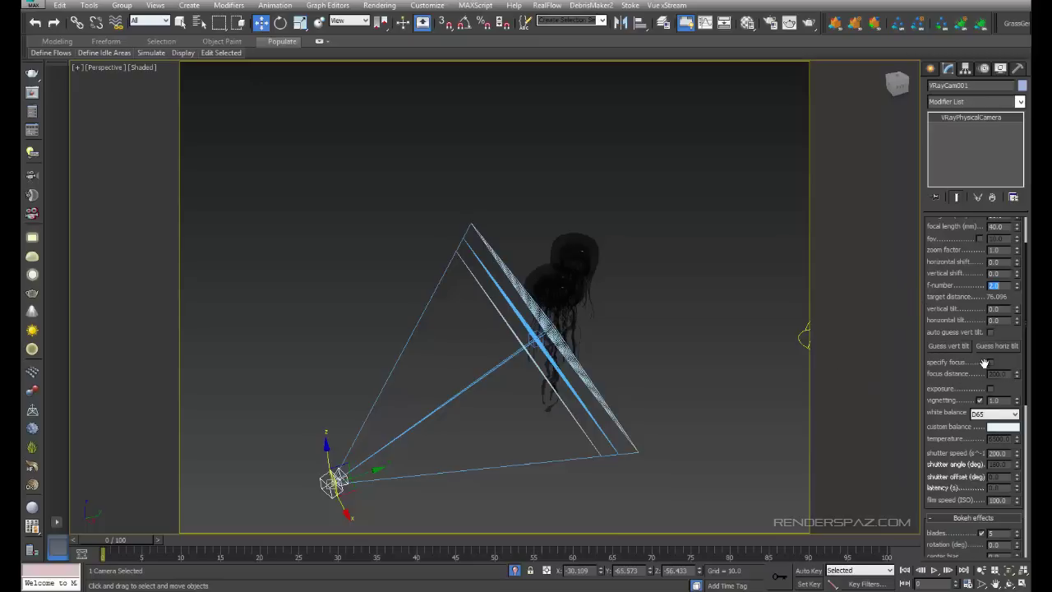
click(979, 400)
Render the scene through VRayCam001 and inspect both jellyfish up close as the image refines.
click(668, 352)
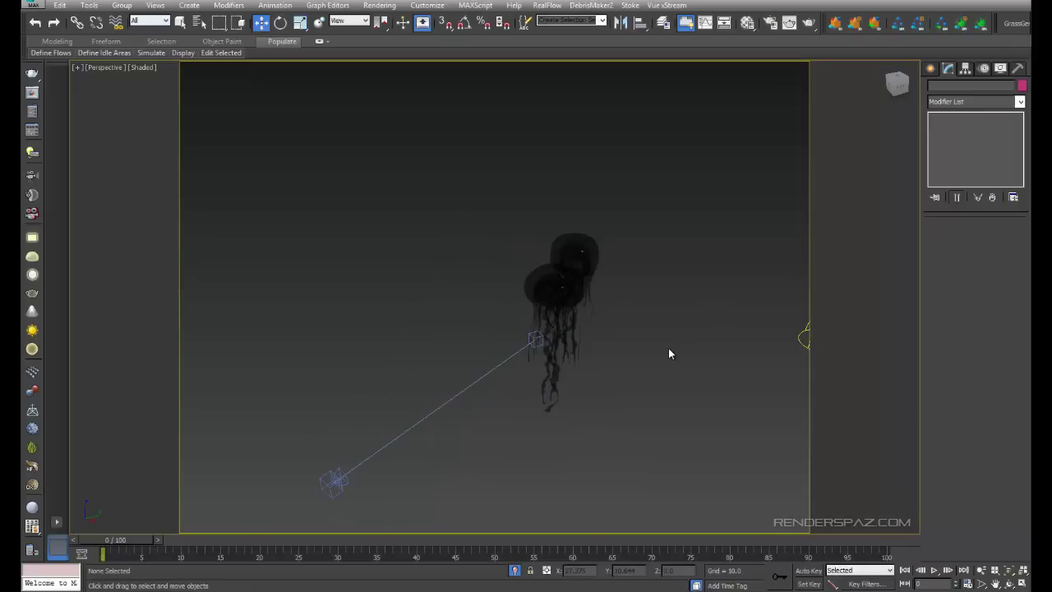
key(c)
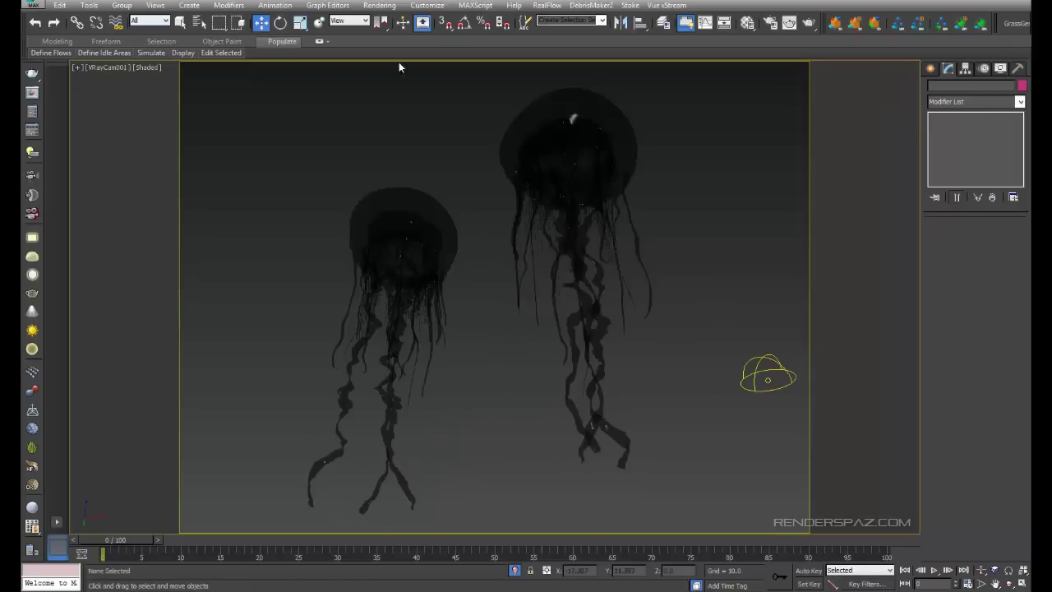
click(379, 5)
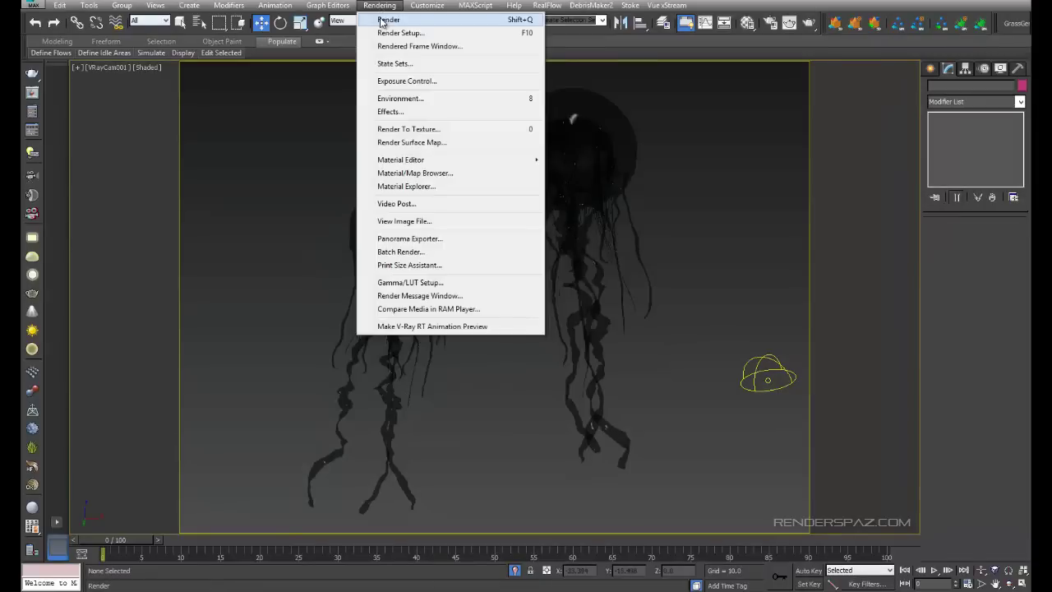
click(383, 20)
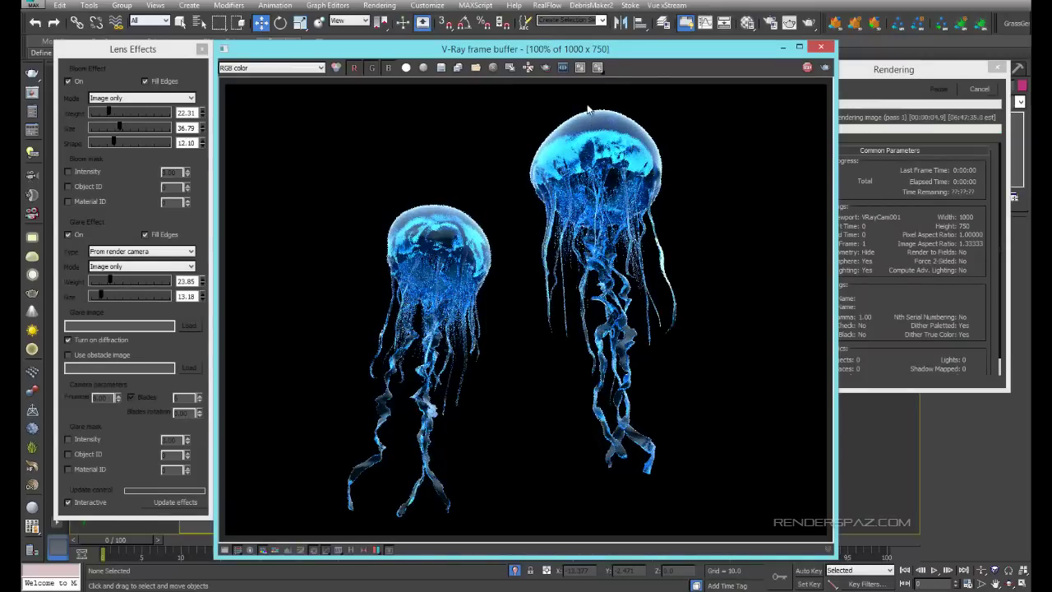
scroll(564, 106, up, 2)
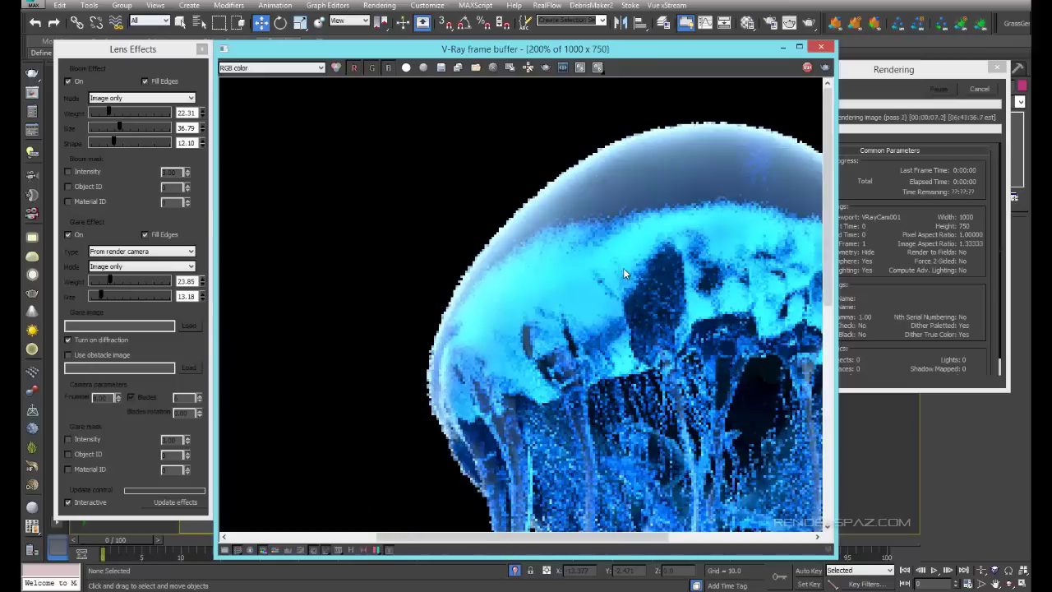
scroll(672, 283, down, 1)
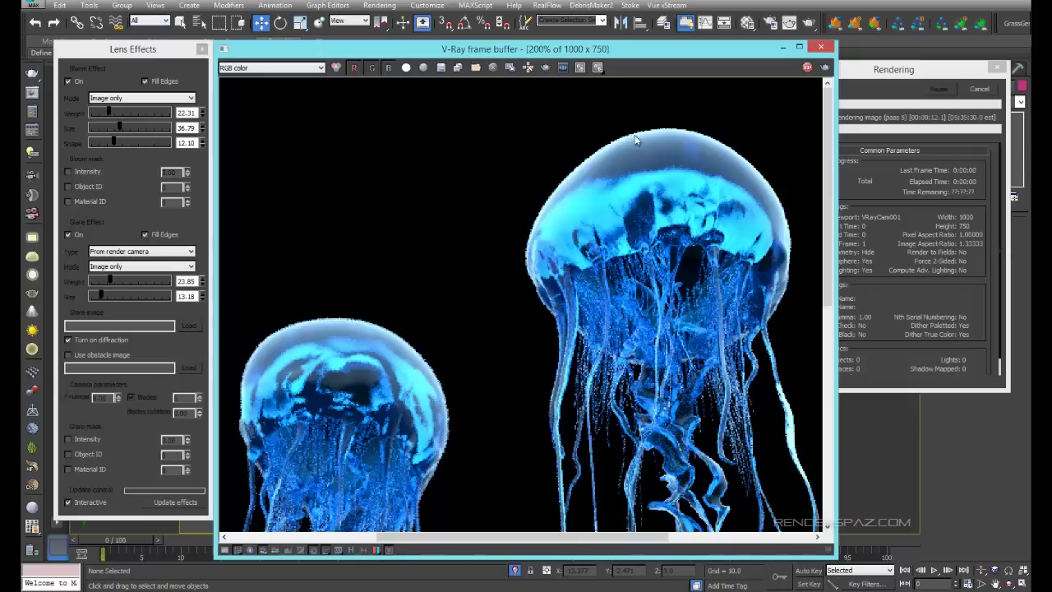
scroll(621, 165, down, 1)
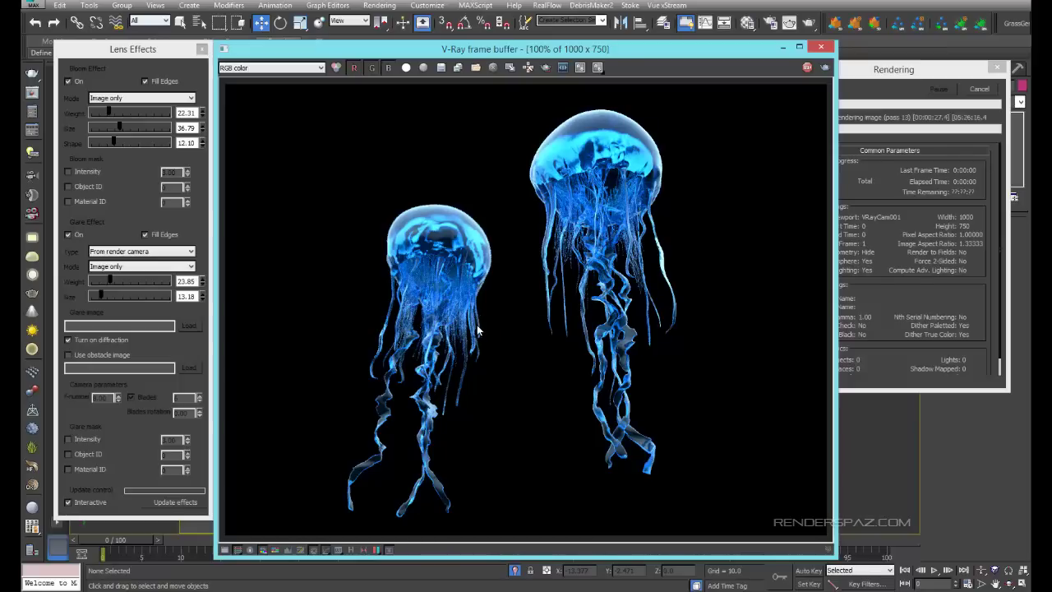
drag(578, 50, 543, 6)
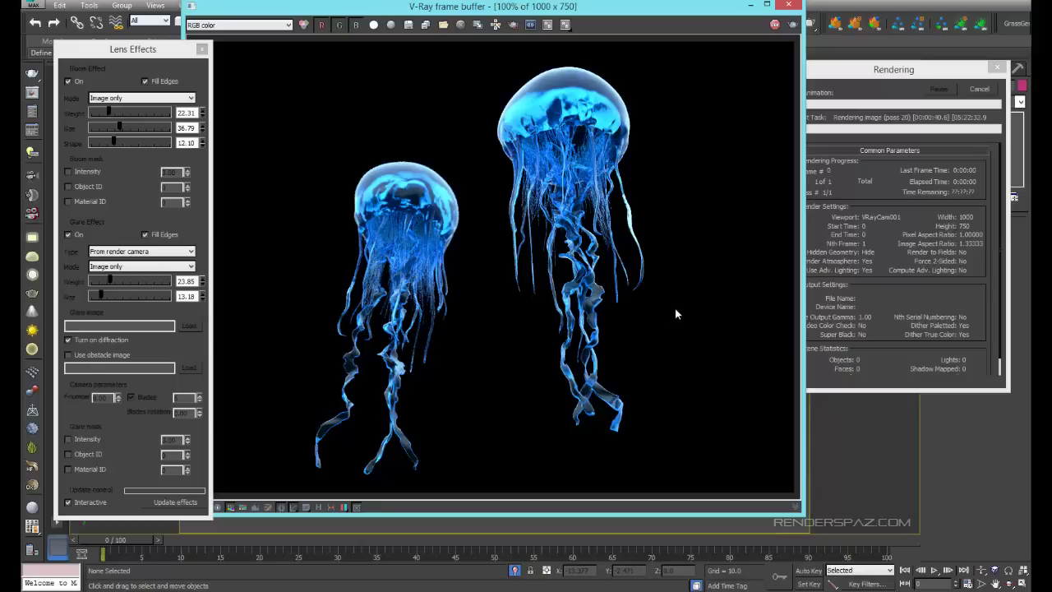
Stop the render and check the image's alpha channel before returning to the RGB view.
click(977, 89)
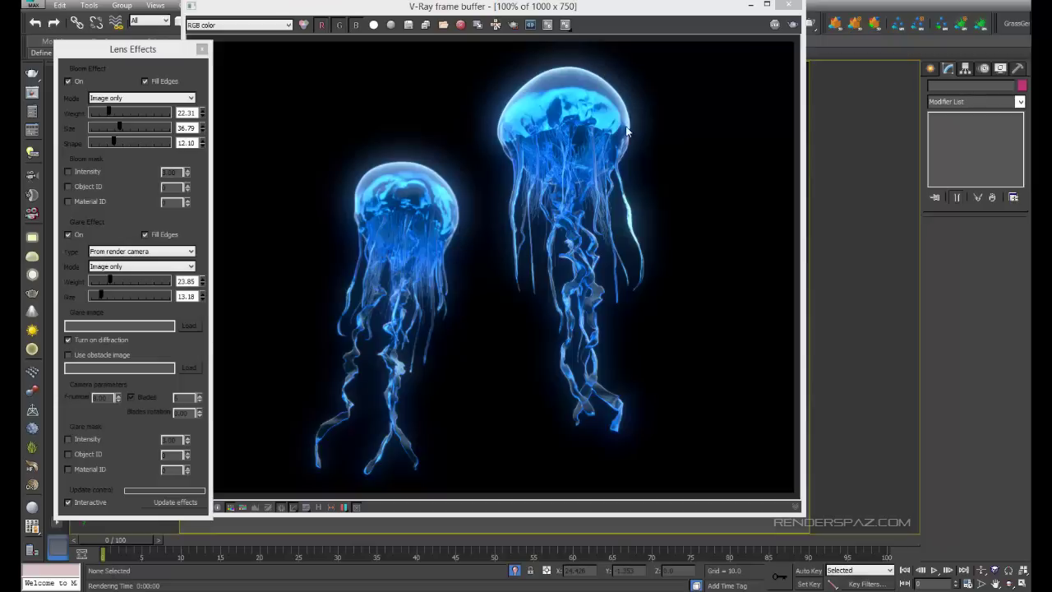
click(373, 25)
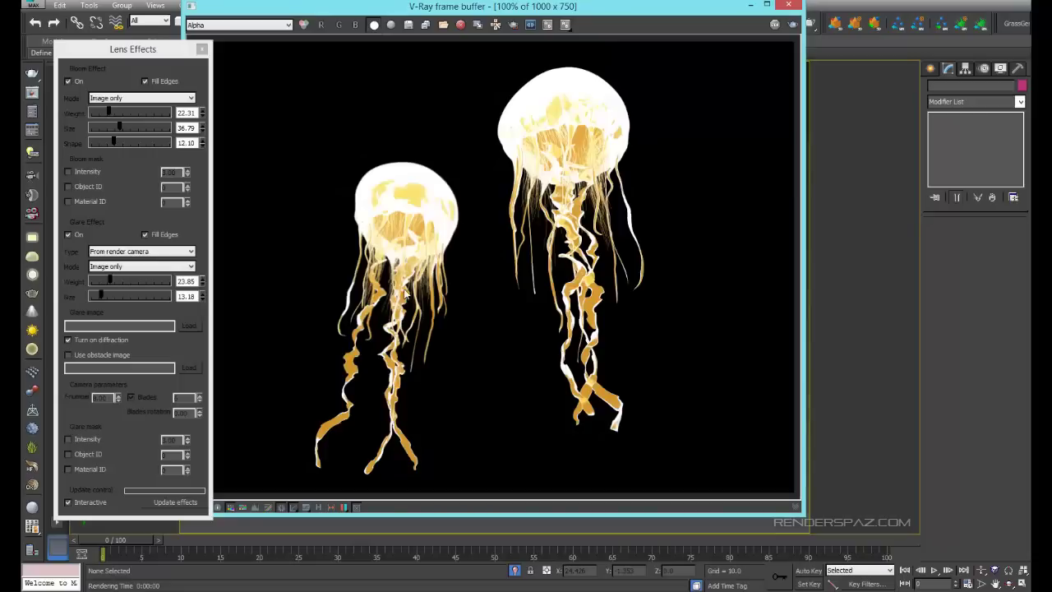
click(373, 25)
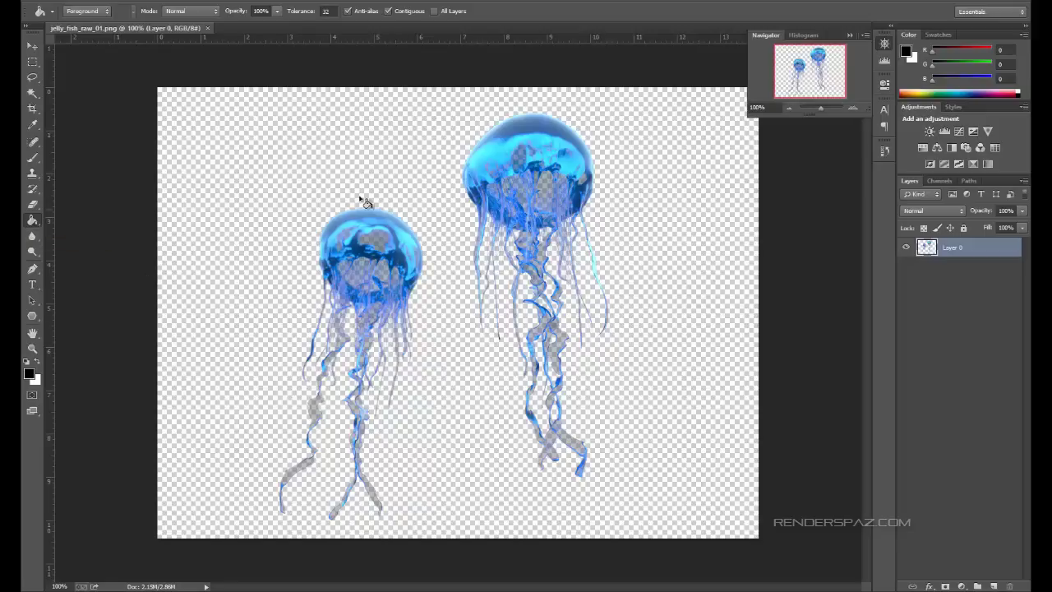
Switch to Photoshop and rename the layer of jelly_fish_raw_01.png as Jelly Fish.
double_click(952, 248)
key(BackSpace)
key(Return)
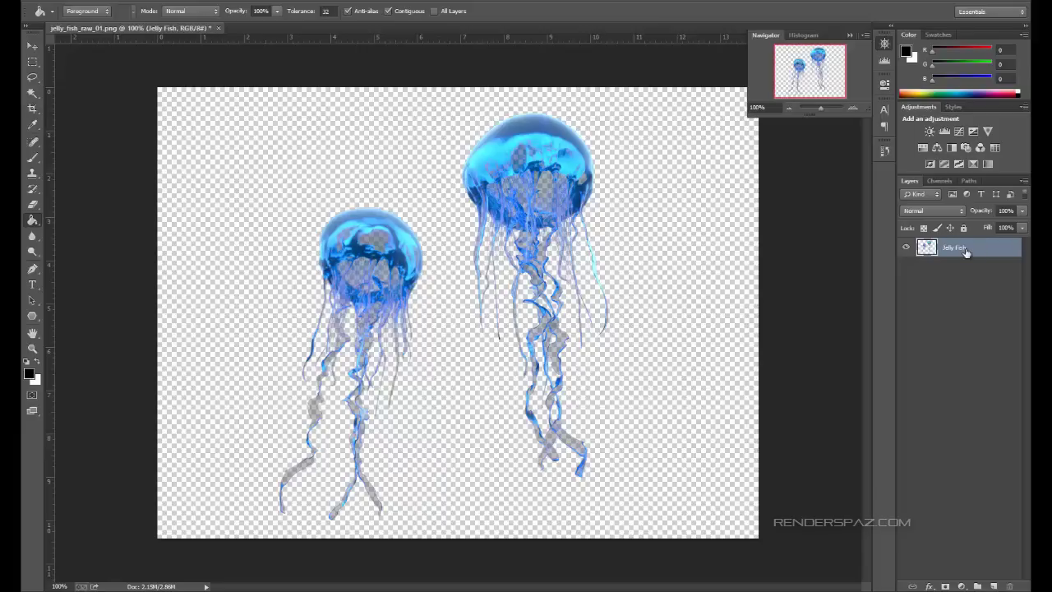
Add a new layer named BG beneath the Jelly Fish layer and fill it with black.
click(993, 586)
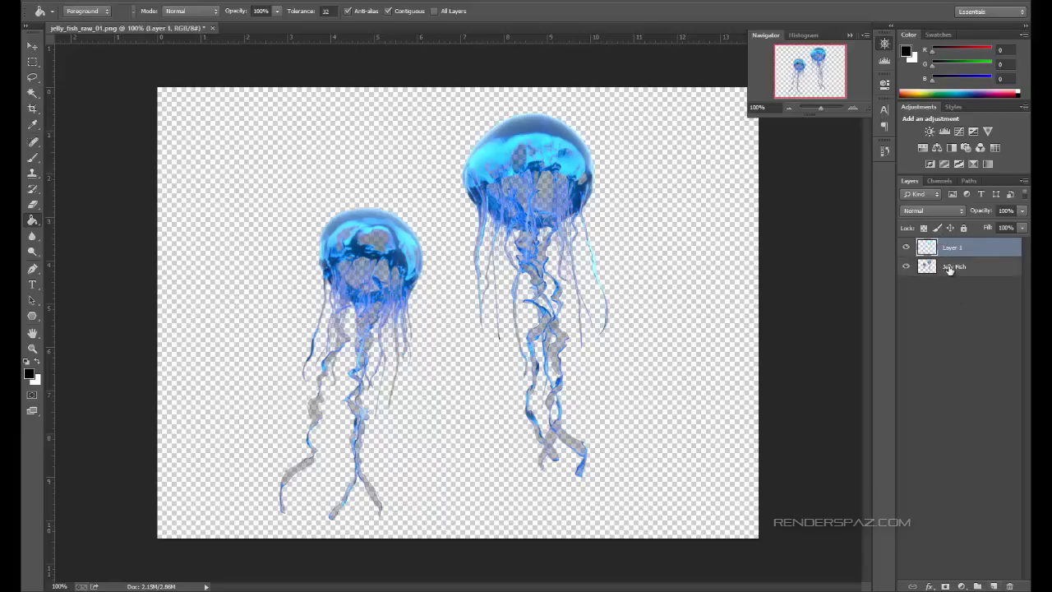
drag(951, 250, 948, 279)
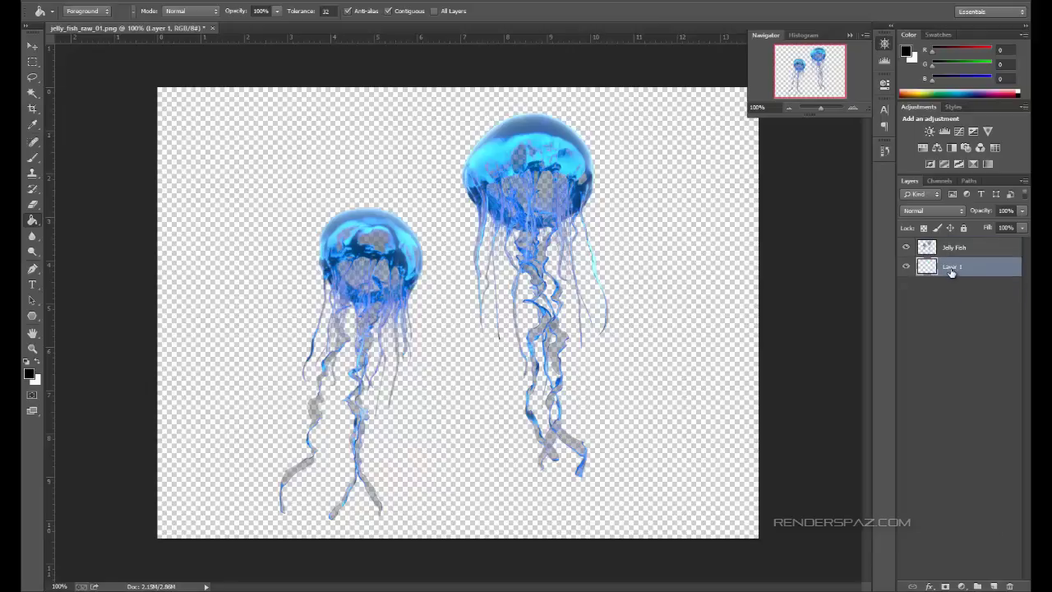
double_click(951, 268)
text(BG)
key(Return)
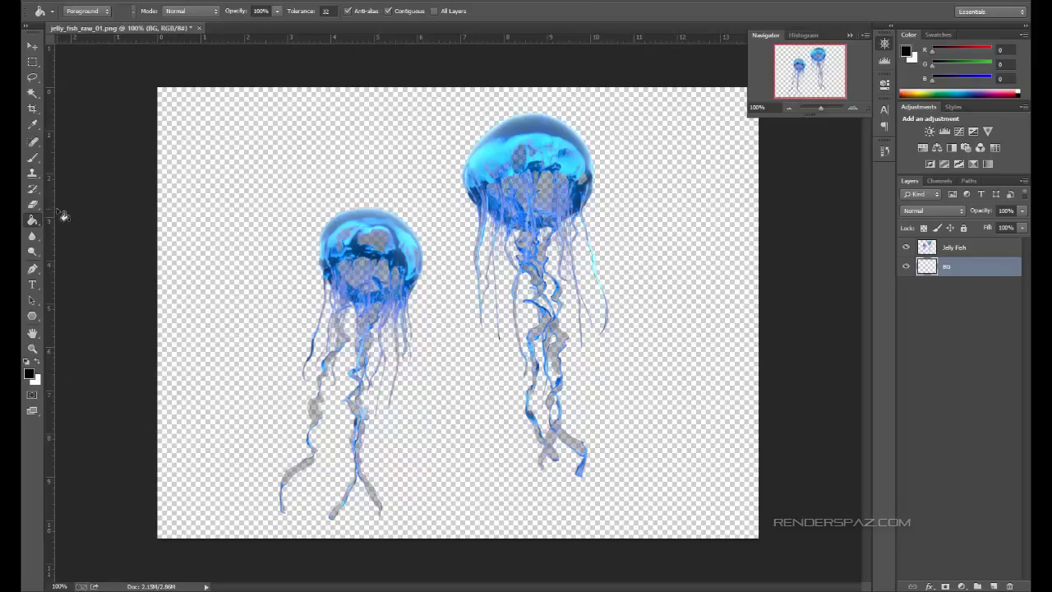
click(239, 222)
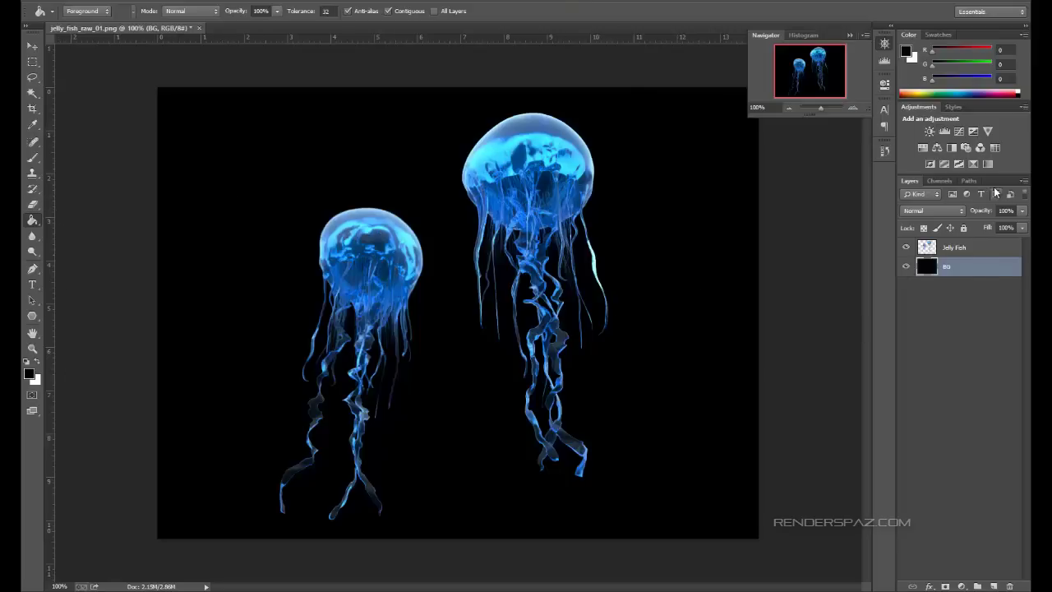
Deselect the Jelly Fish and BG layers and activate the Move tool.
click(954, 248)
click(947, 268)
click(935, 246)
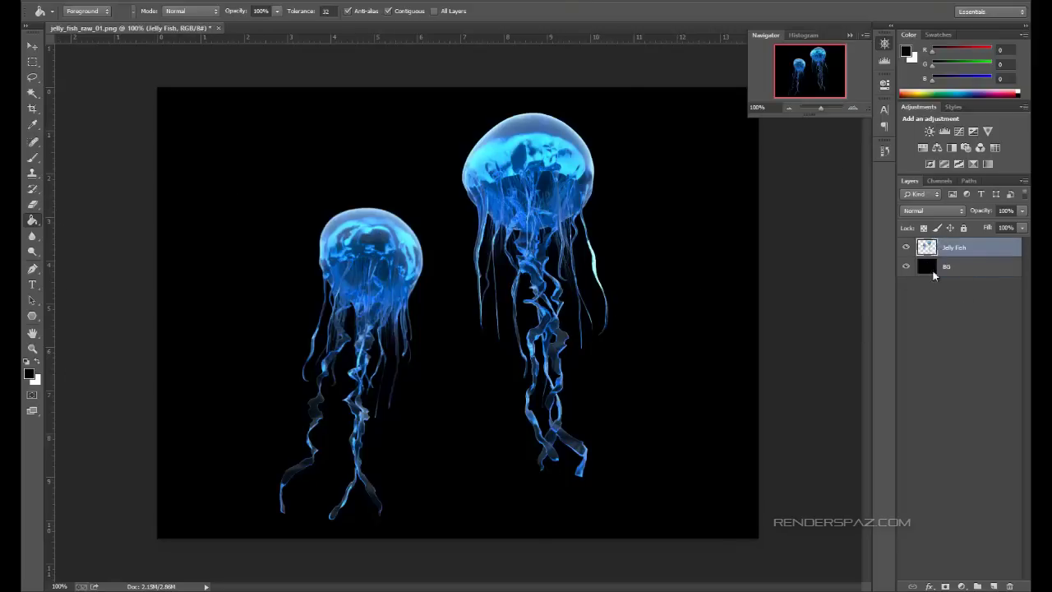
click(962, 296)
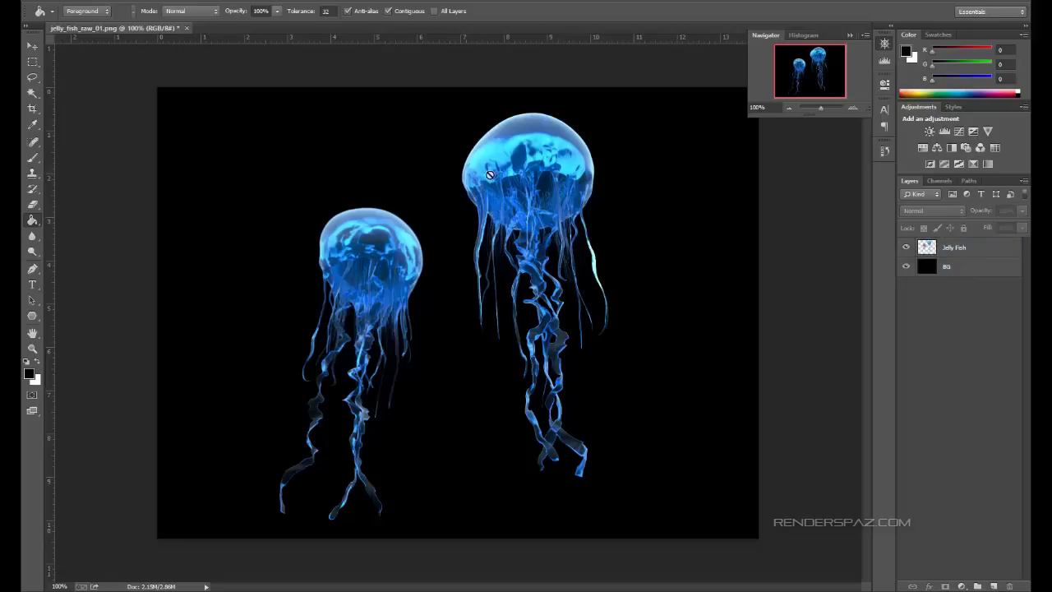
click(35, 46)
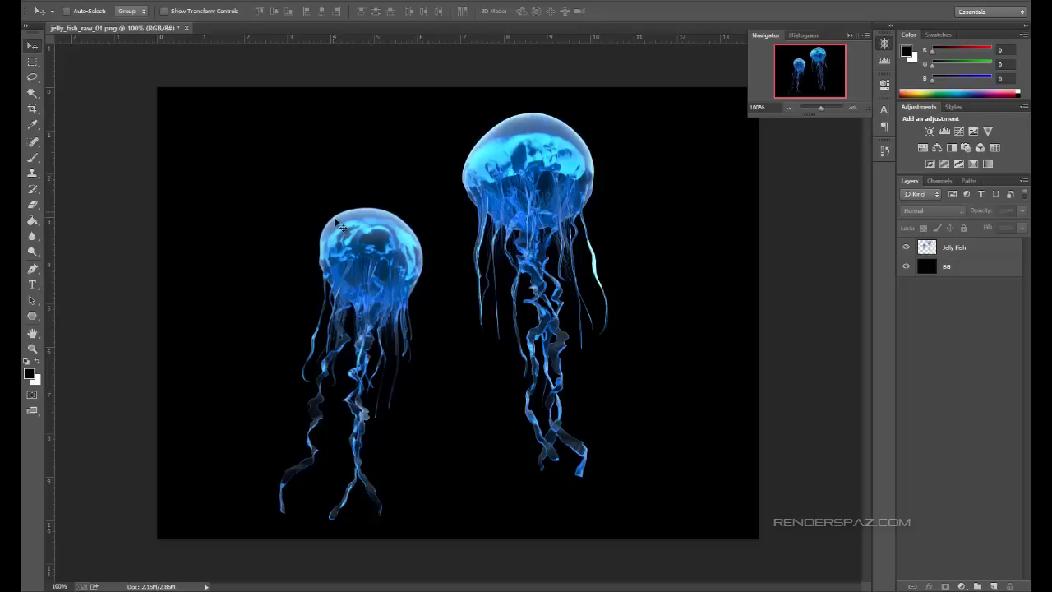
Activate the Gradient tool for the BG layer and confirm the custom dark-blue-to-transparent gradient in the Gradient Editor.
click(943, 275)
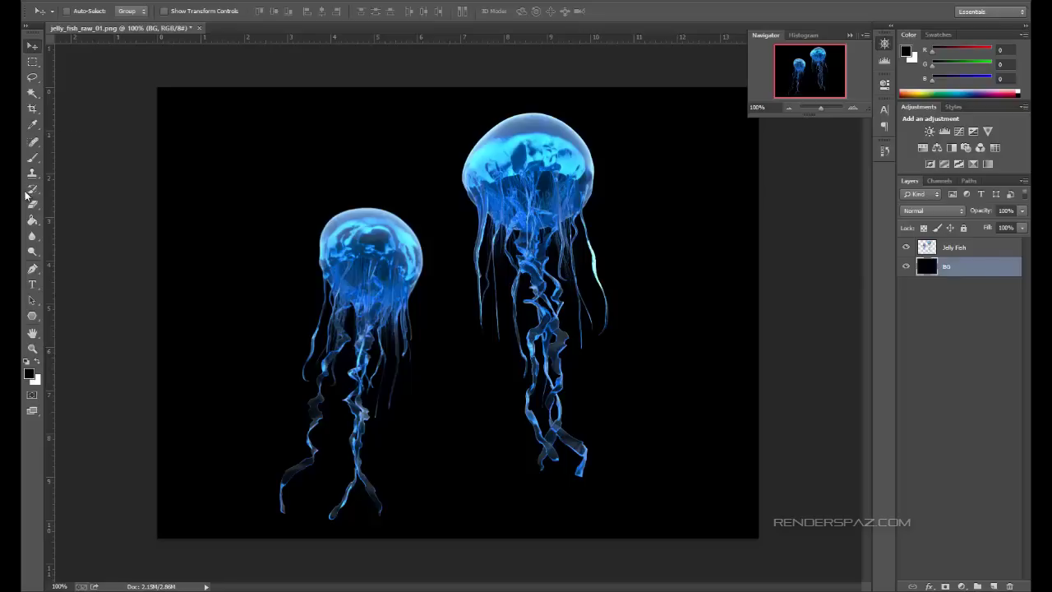
click(32, 222)
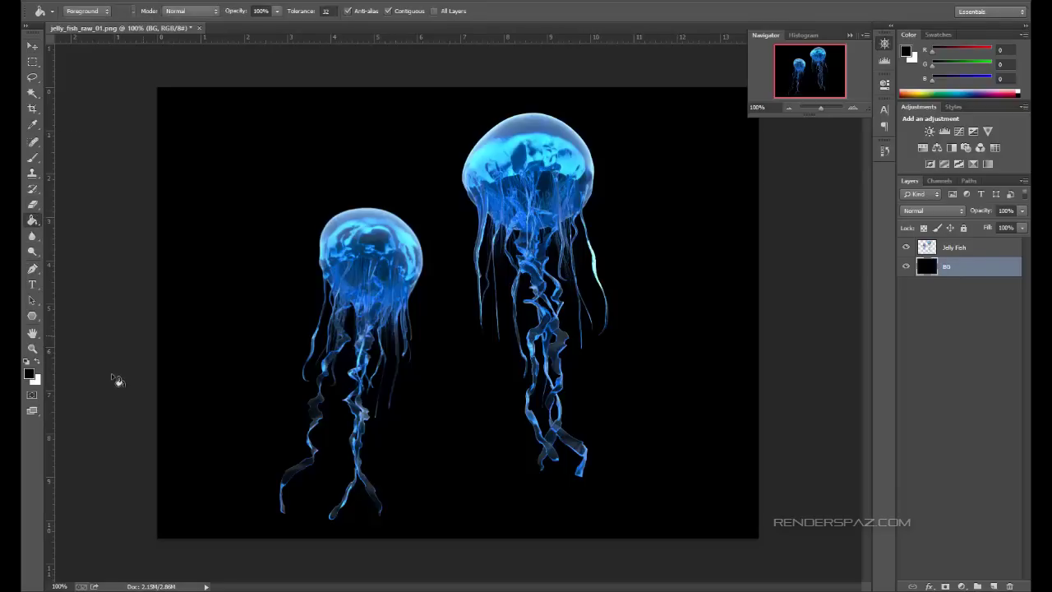
click(33, 222)
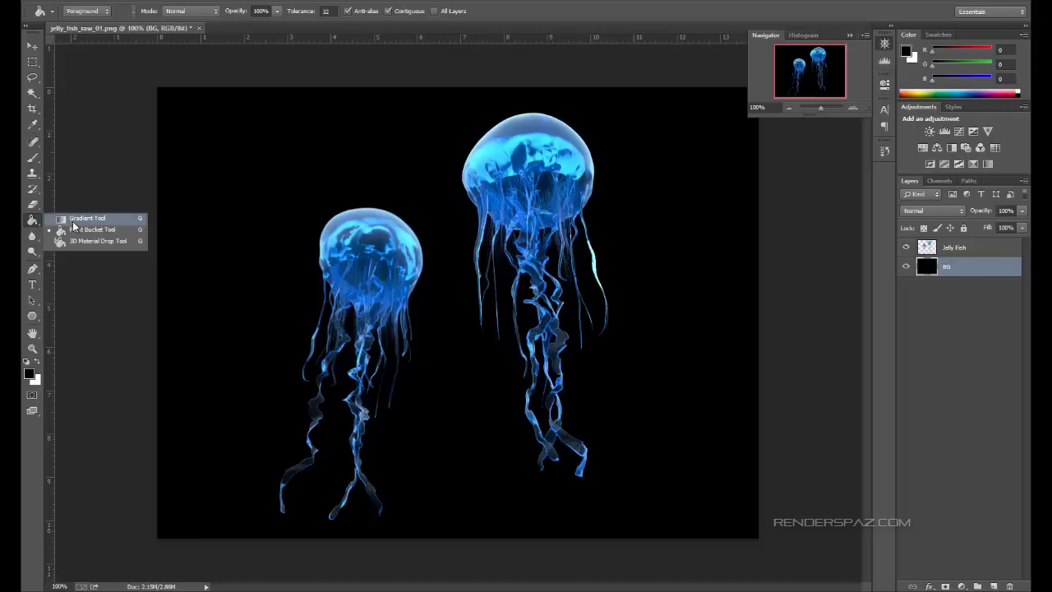
click(78, 220)
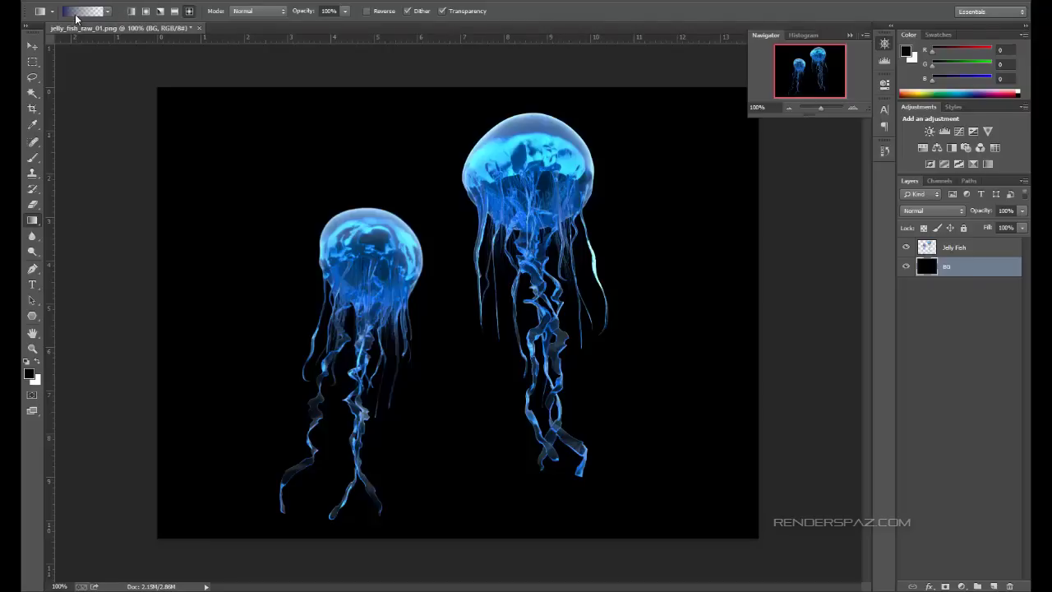
click(108, 13)
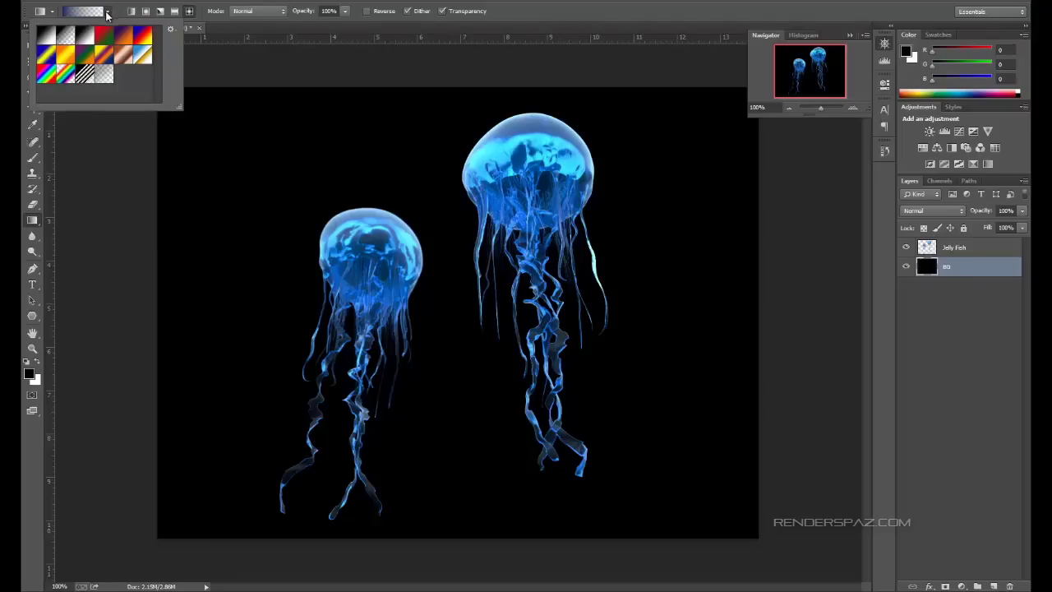
click(82, 11)
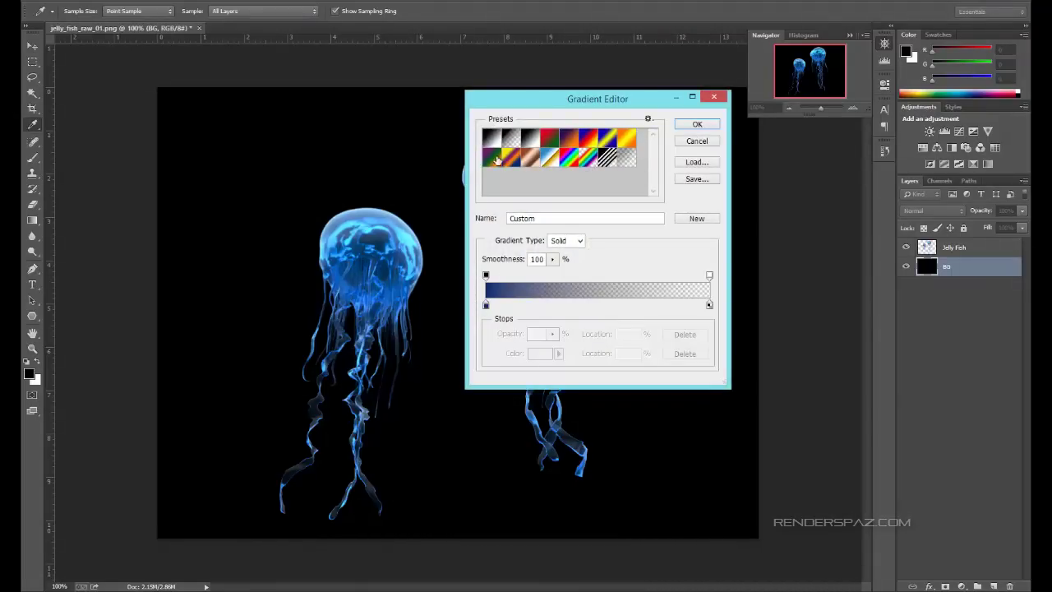
click(485, 305)
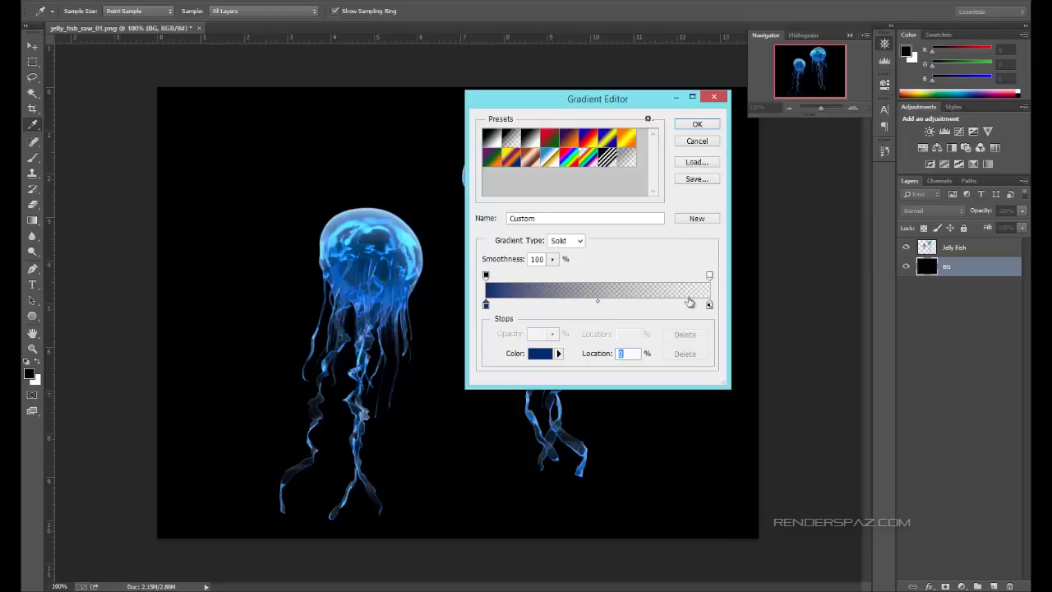
click(697, 124)
Try diamond gradients from the canvas's upper edge downward on the BG layer, undoing the first attempt.
drag(494, 96, 492, 460)
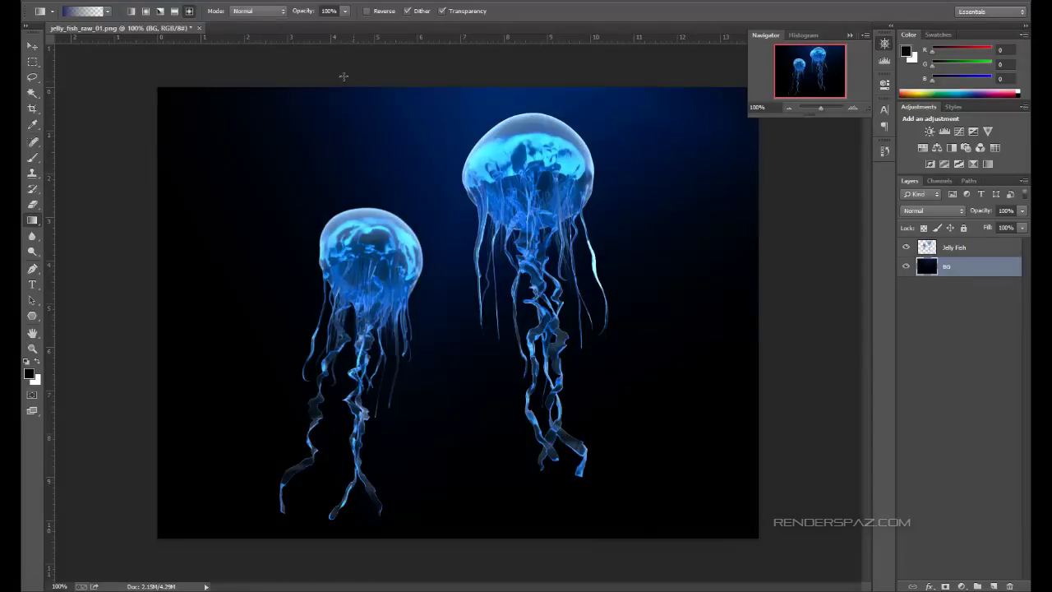
key(ctrl+z)
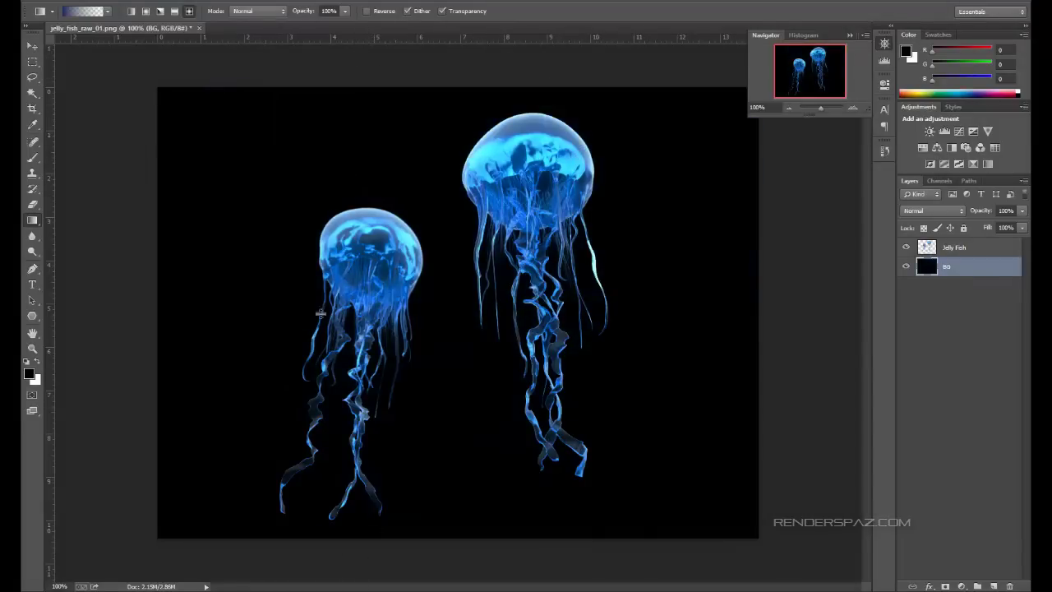
drag(360, 38, 337, 26)
drag(423, 88, 330, 493)
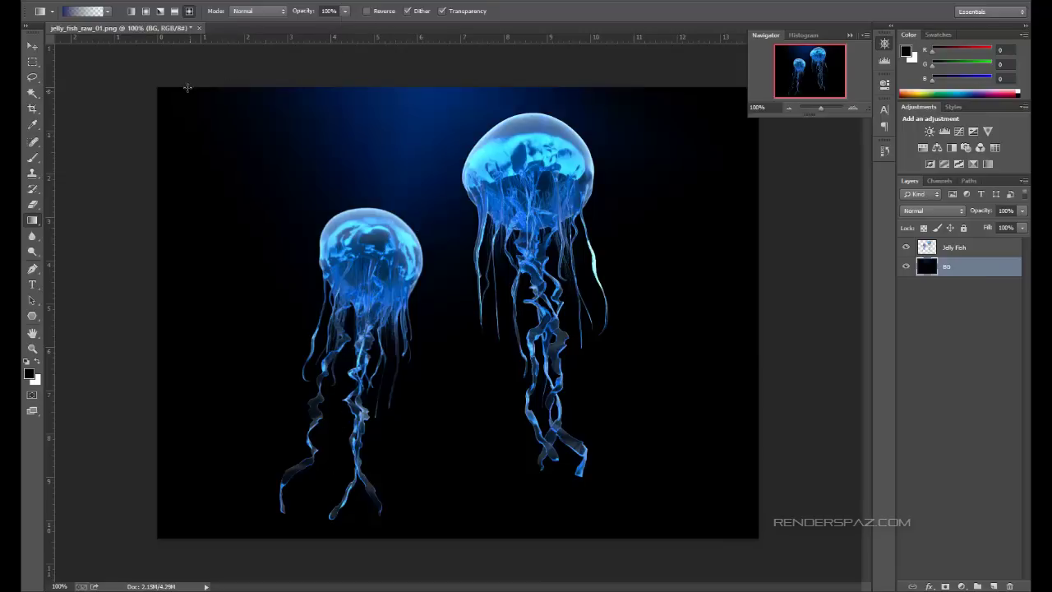
Try extra diamond gradients at several spots around the jellyfish on the BG layer and step back through them.
click(189, 11)
drag(283, 93, 332, 213)
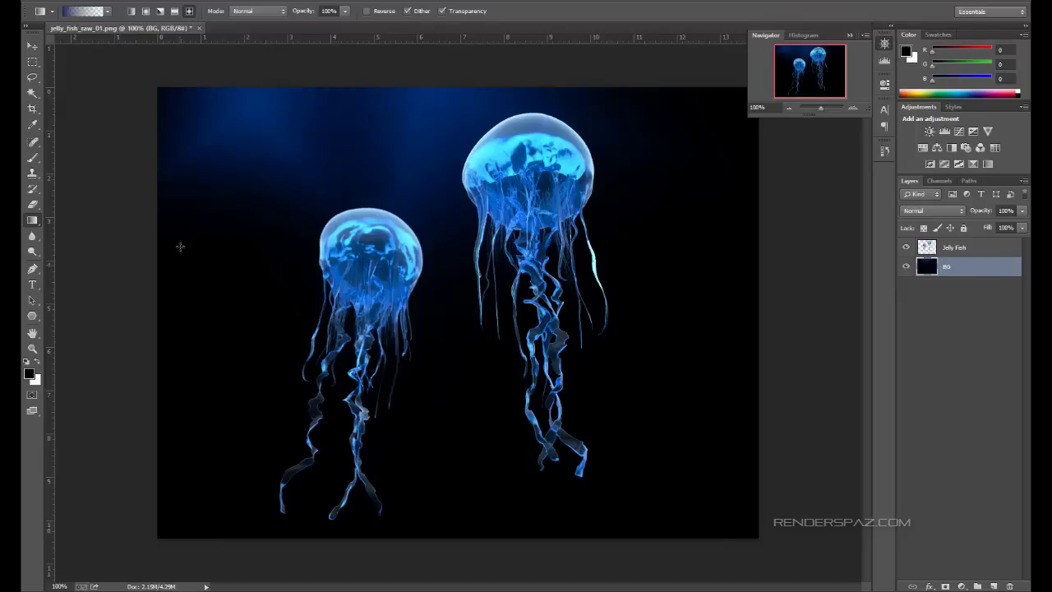
drag(180, 245, 256, 419)
drag(588, 415, 588, 415)
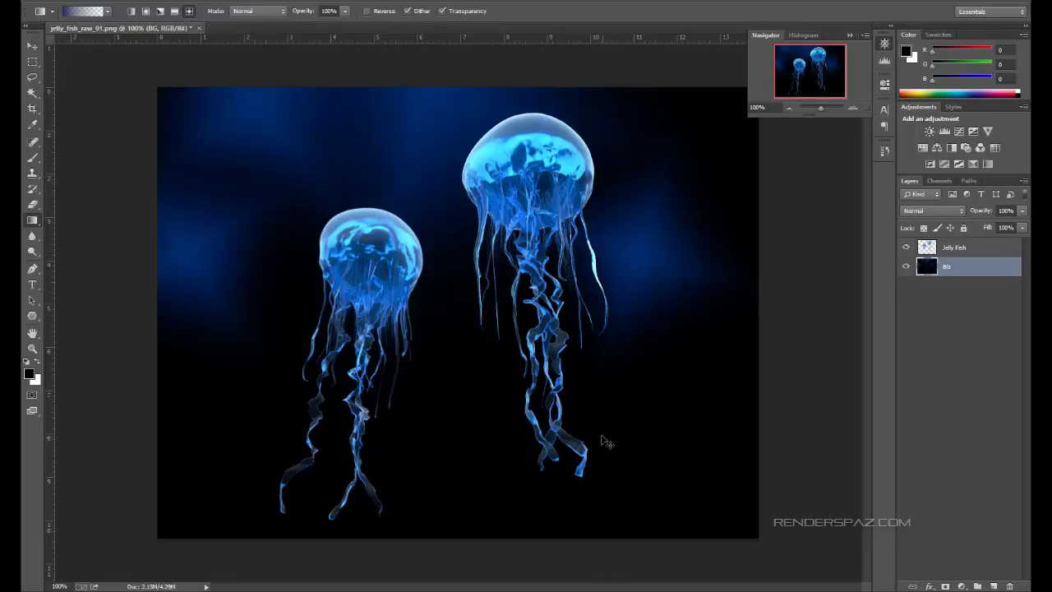
key(ctrl+alt+z)
key(ctrl+alt+z)
Try a diamond gradient beside the larger jellyfish's bell and step back to the plain black fill.
drag(667, 186, 672, 287)
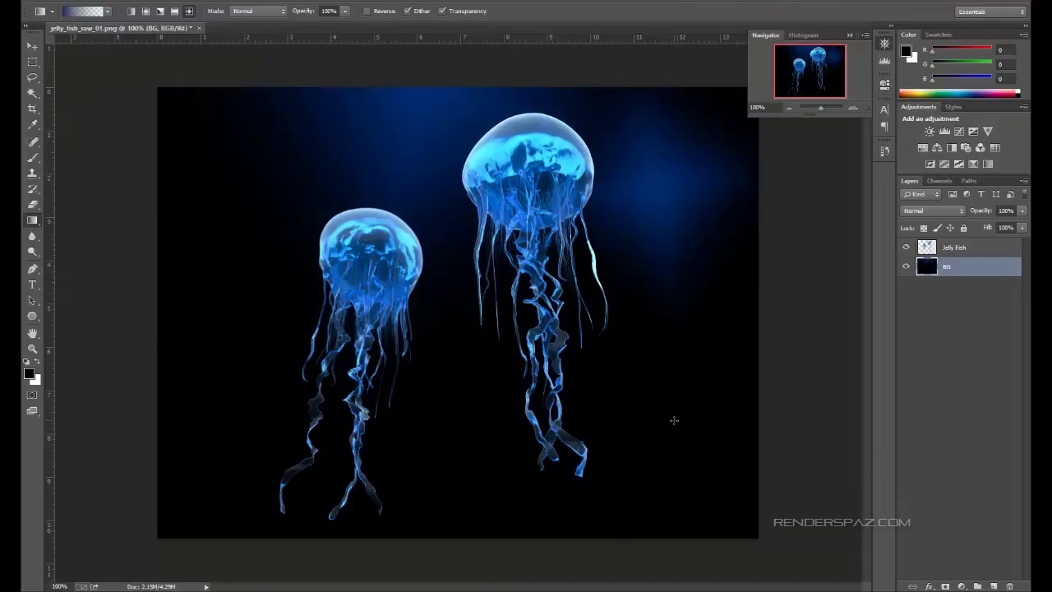
key(ctrl+alt+z)
key(ctrl+alt+z)
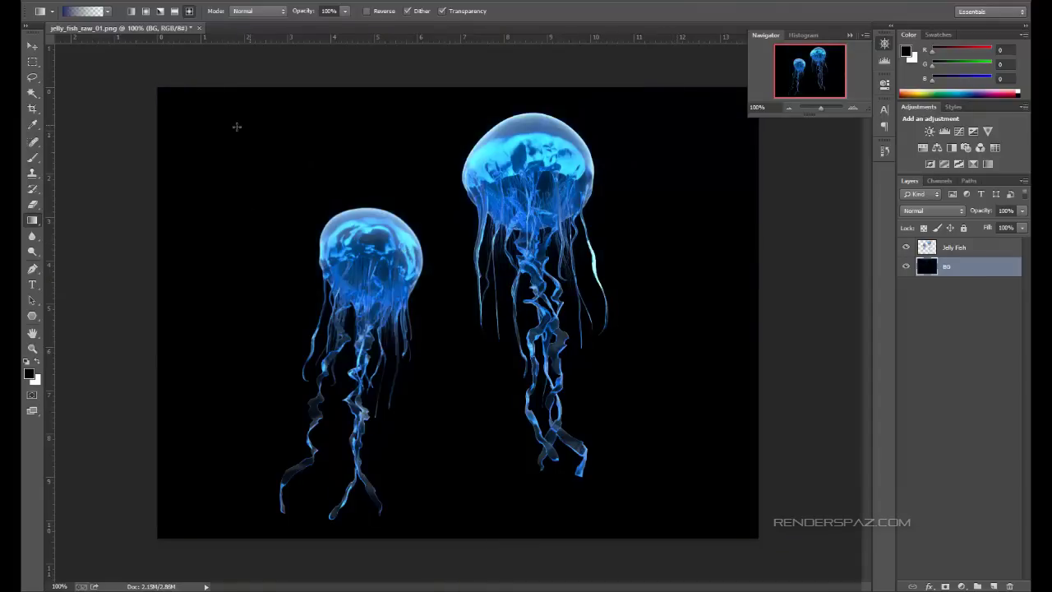
Try diamond gradients in the canvas's upper-left area on the BG layer and step back through them.
drag(236, 127, 335, 515)
key(ctrl+alt+z)
drag(169, 86, 257, 298)
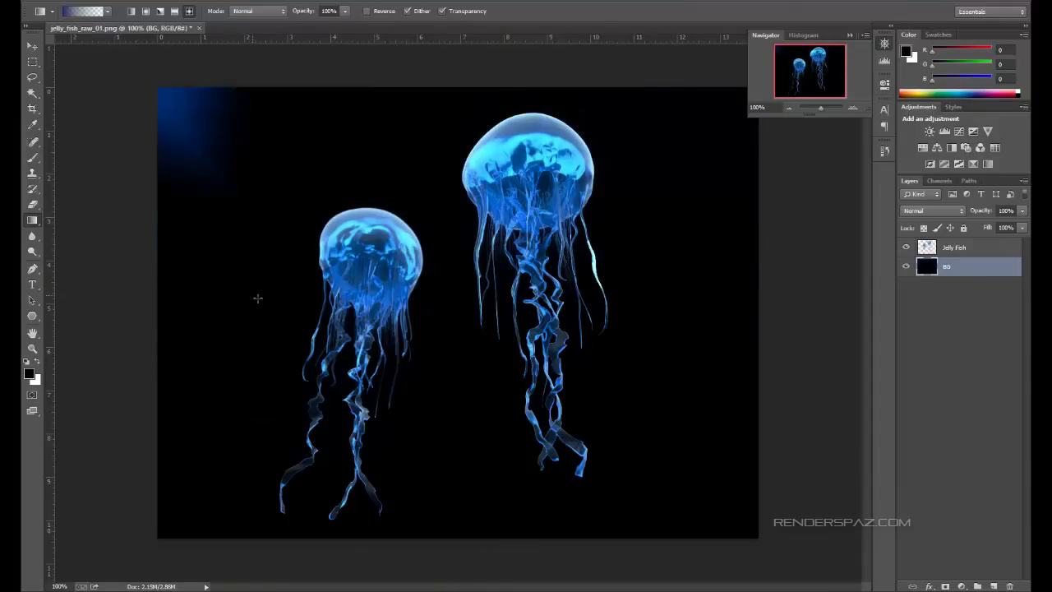
drag(228, 84, 321, 255)
key(ctrl+alt+z)
key(ctrl+alt+z)
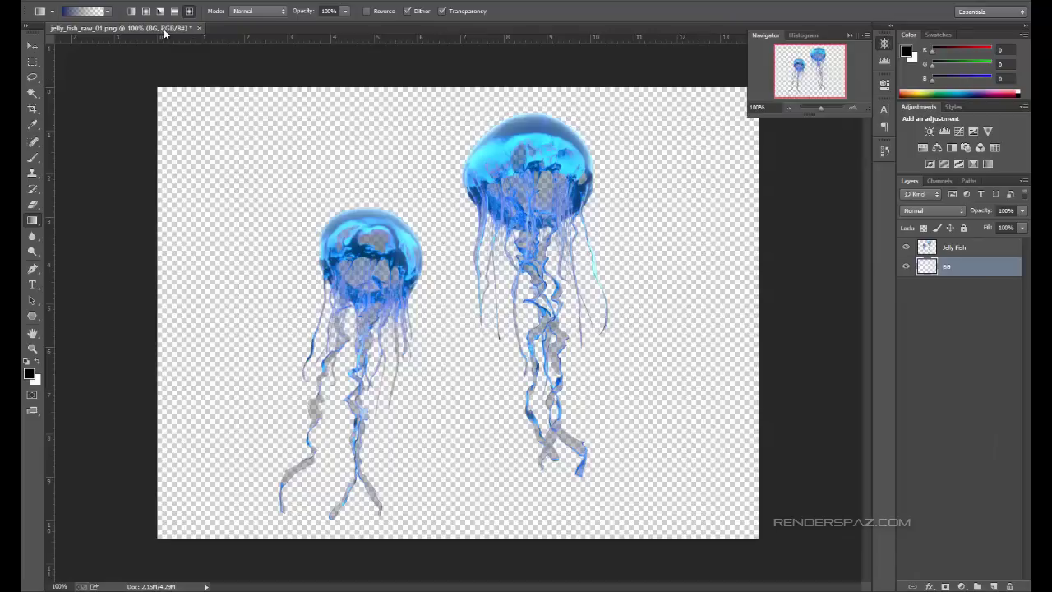
Restore the BG layer's black fill and try a reflected gradient from above the canvas down past its lower edge.
click(87, 2)
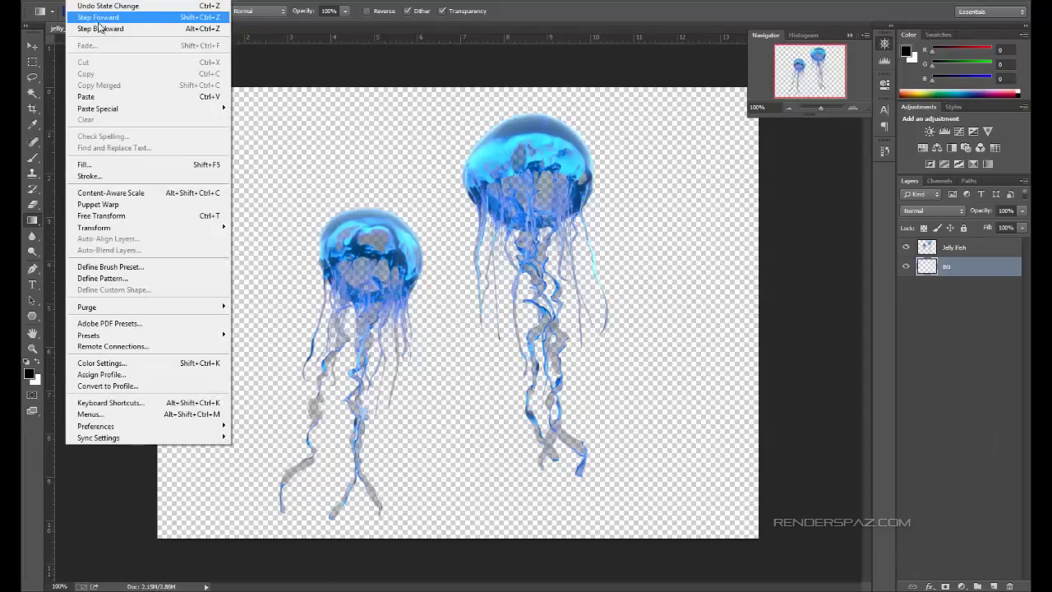
click(99, 29)
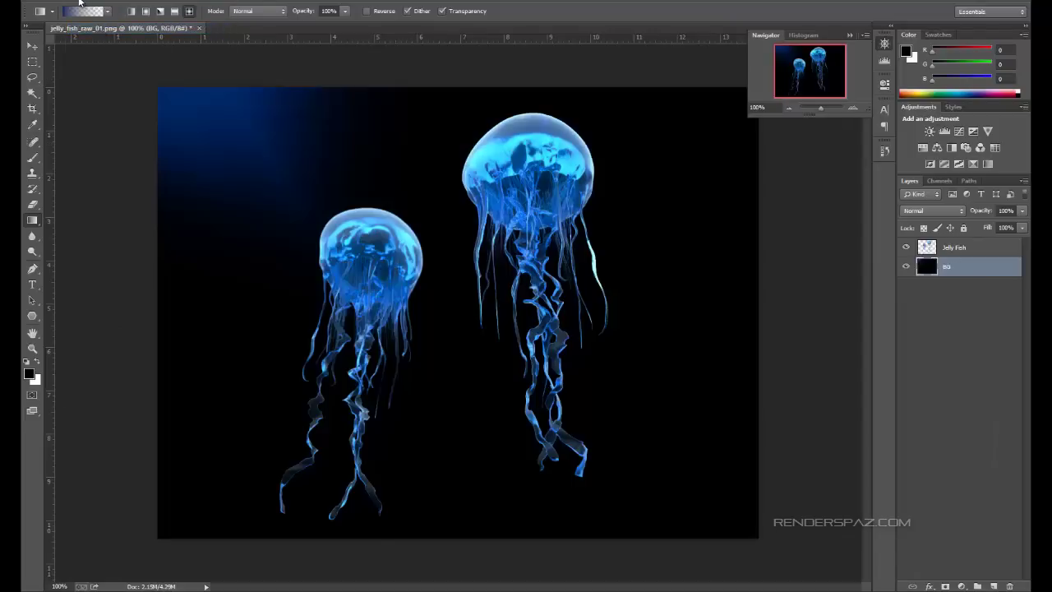
key(ctrl+alt+z)
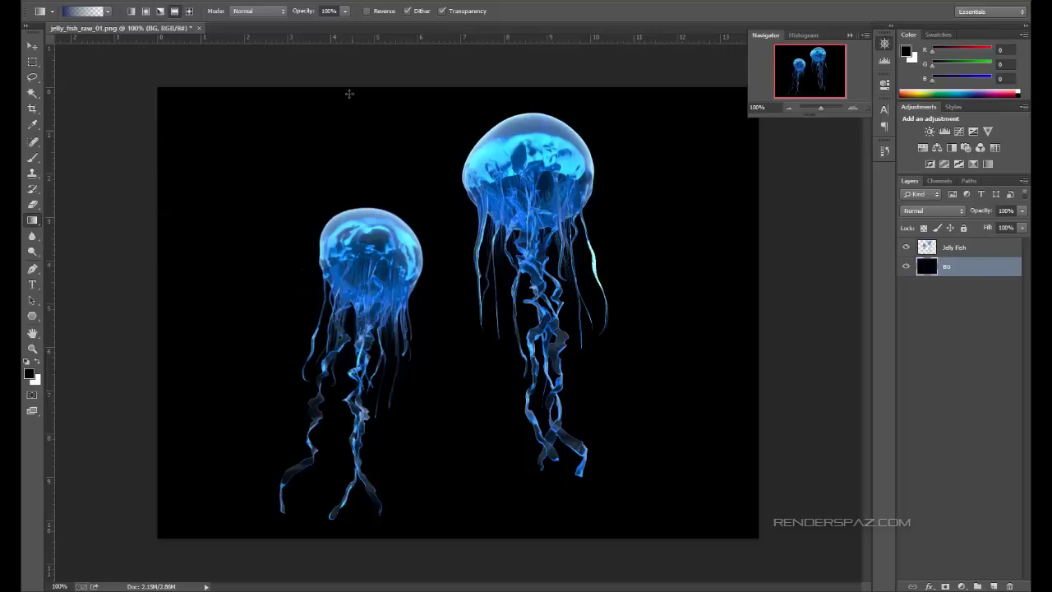
drag(414, 78, 474, 576)
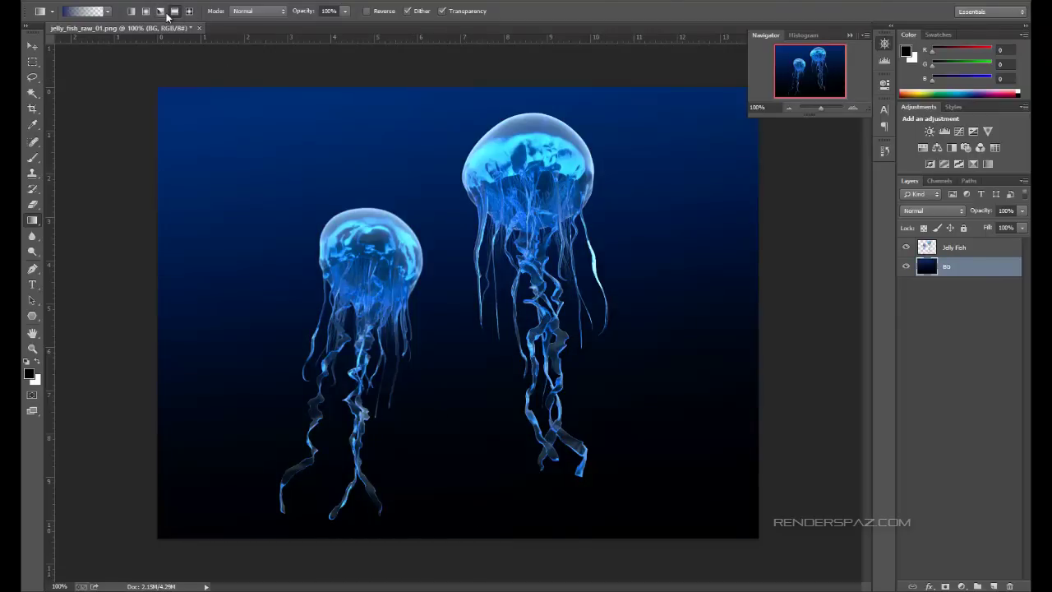
Switch the gradient style to linear, try a full-height gradient, and undo back to the plain black BG layer.
click(131, 12)
drag(291, 64, 373, 534)
key(ctrl+z)
key(ctrl+z)
key(ctrl+z)
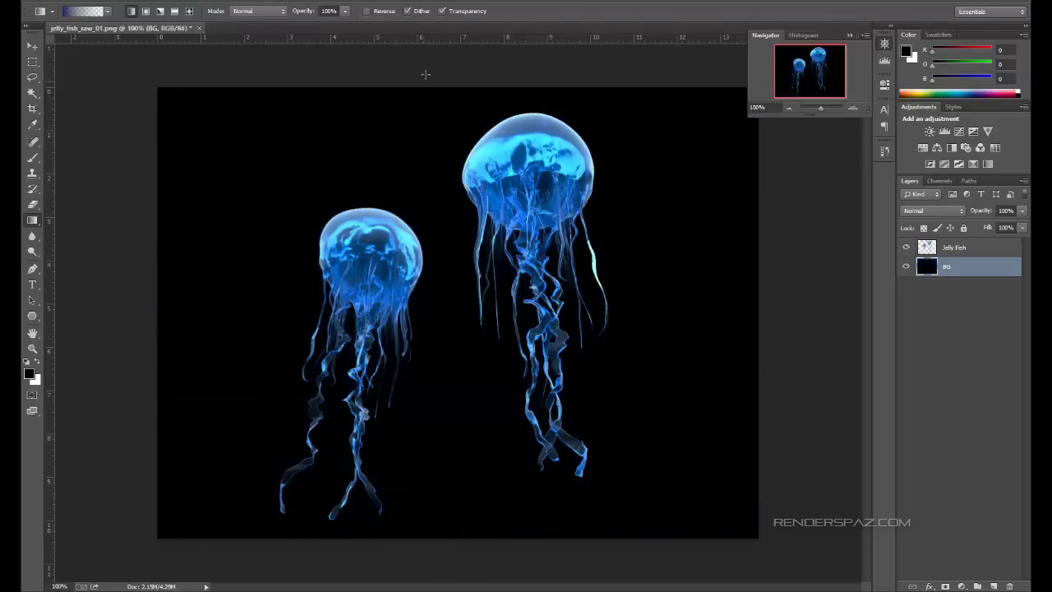
Experiment with the linear gradient's length on the BG layer, keeping a vertical one from above the canvas to about two-thirds down.
drag(426, 74, 426, 467)
key(ctrl+z)
drag(457, 68, 461, 141)
key(ctrl+z)
drag(433, 72, 433, 381)
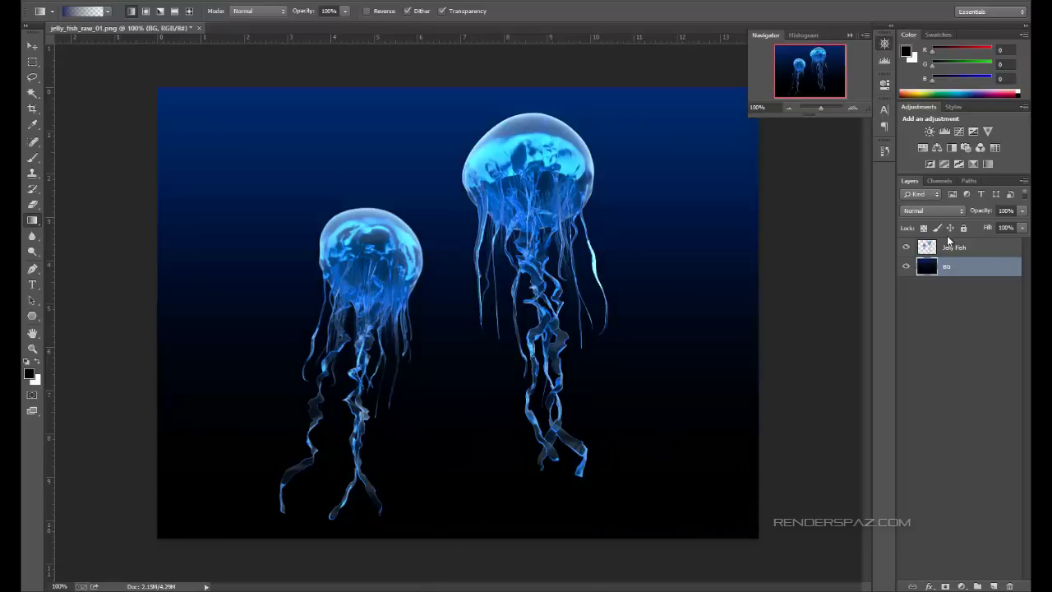
Add a new layer beneath BG and set the foreground colour to a very dark blue, RGB 0, 12, 23.
click(992, 586)
mouse_move(951, 265)
mouse_down()
mouse_move(953, 312)
mouse_move(951, 282)
mouse_up()
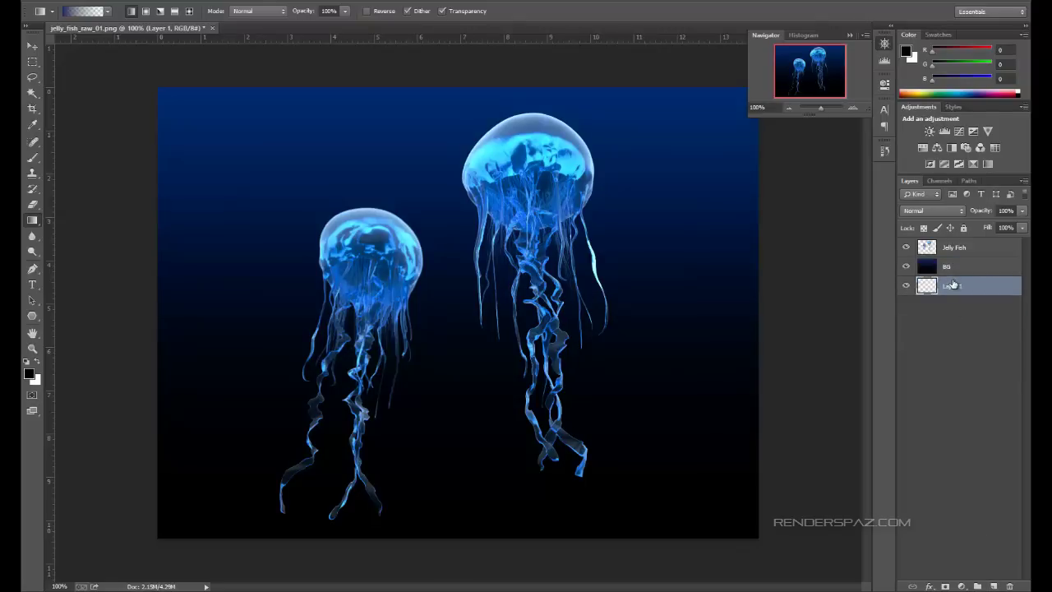
click(29, 376)
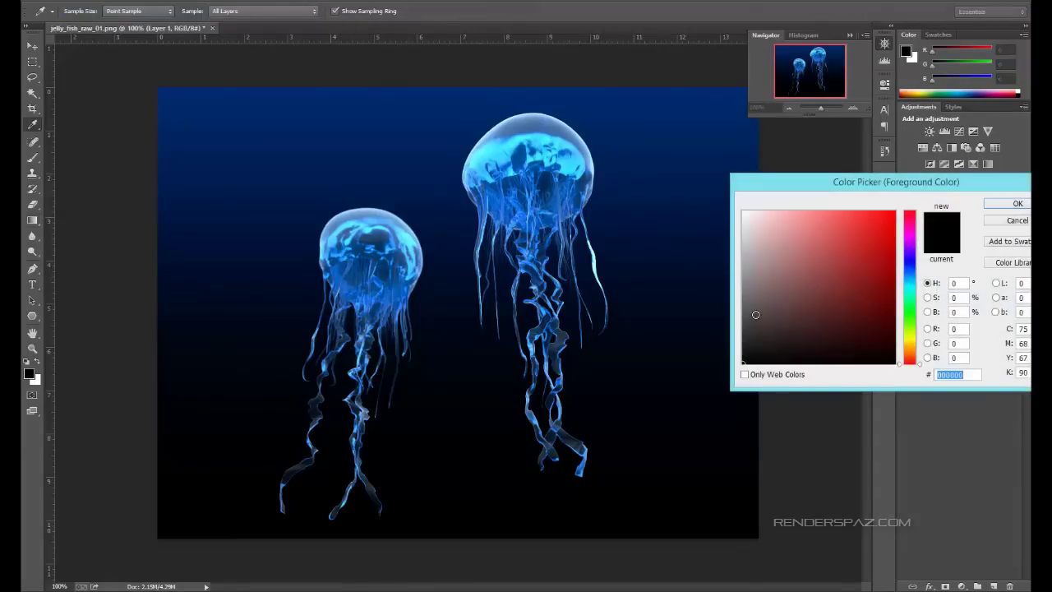
drag(755, 315, 720, 354)
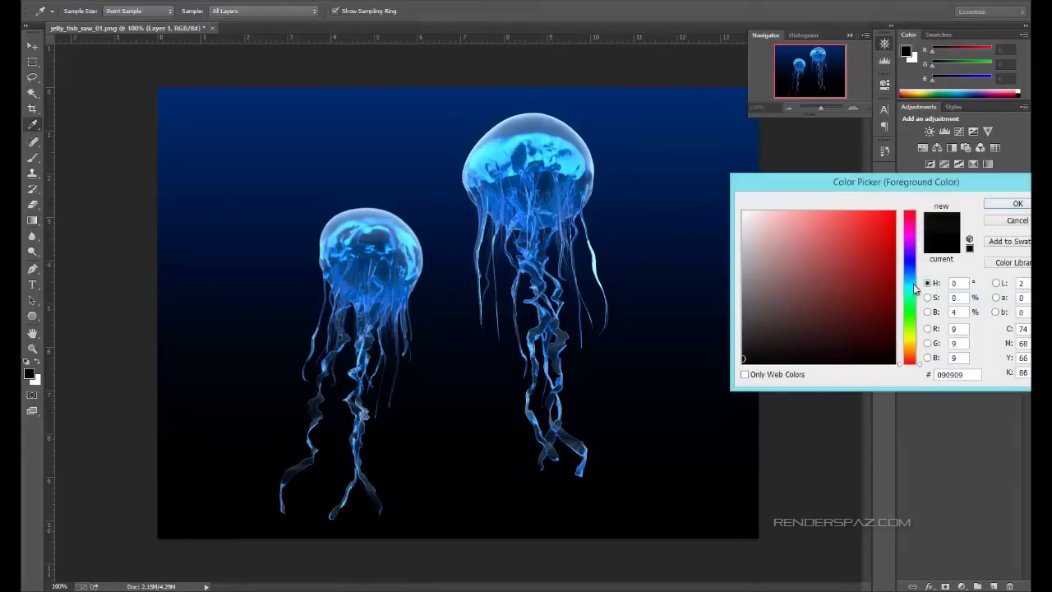
drag(915, 288, 915, 275)
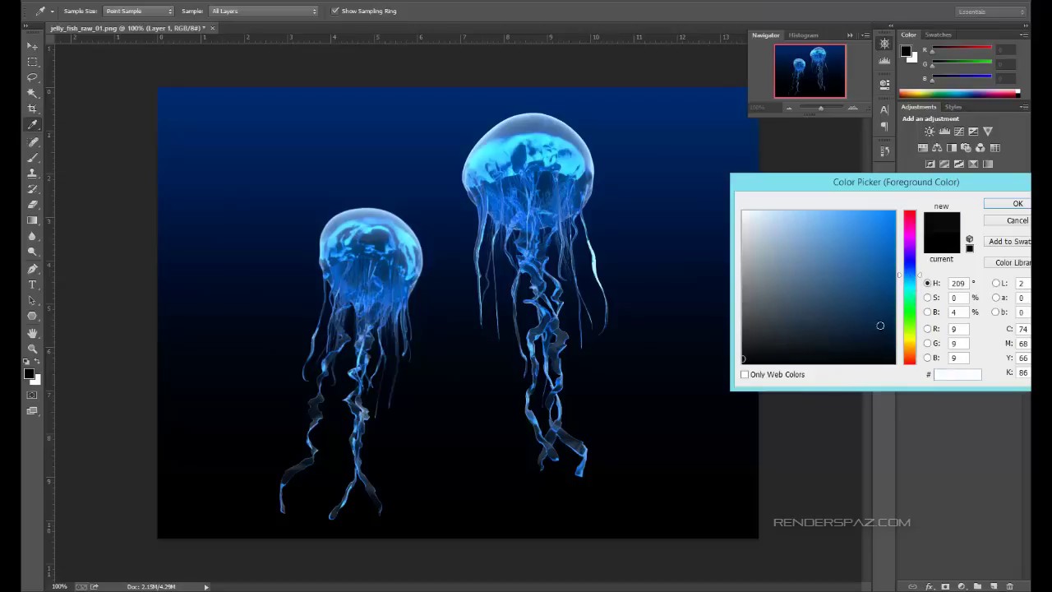
drag(880, 325, 916, 351)
click(1012, 204)
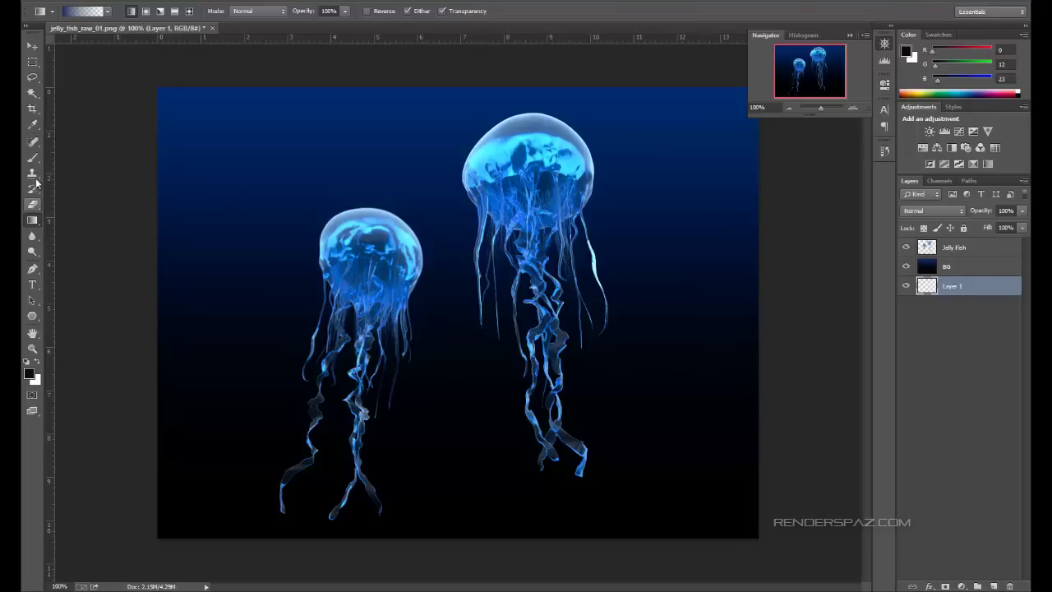
Fill Layer 1 with the foreground colour using the Paint Bucket while BG is hidden, and show BG again.
right_click(32, 220)
click(82, 229)
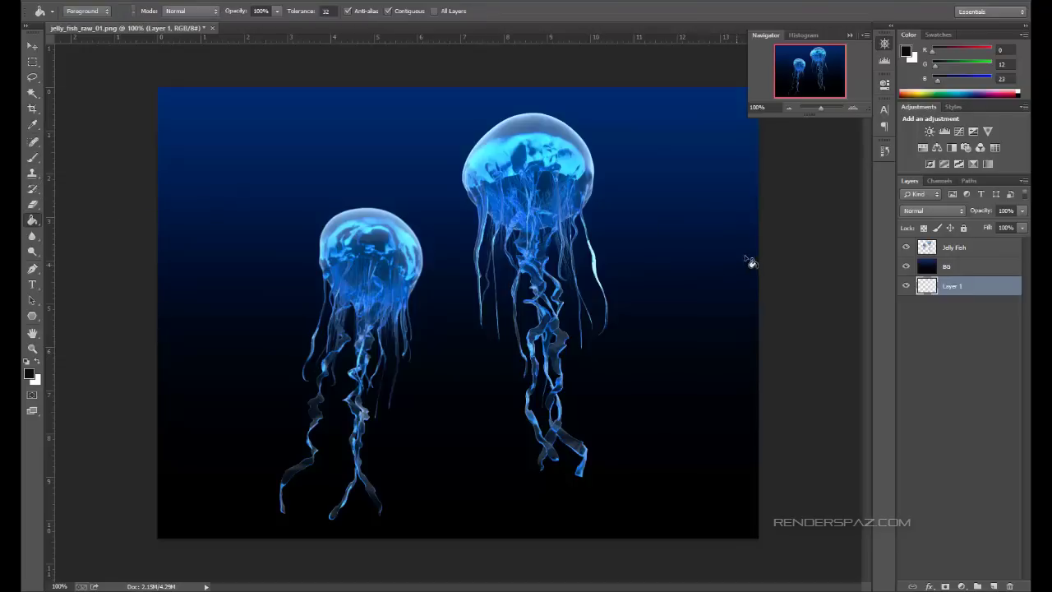
click(905, 266)
click(707, 234)
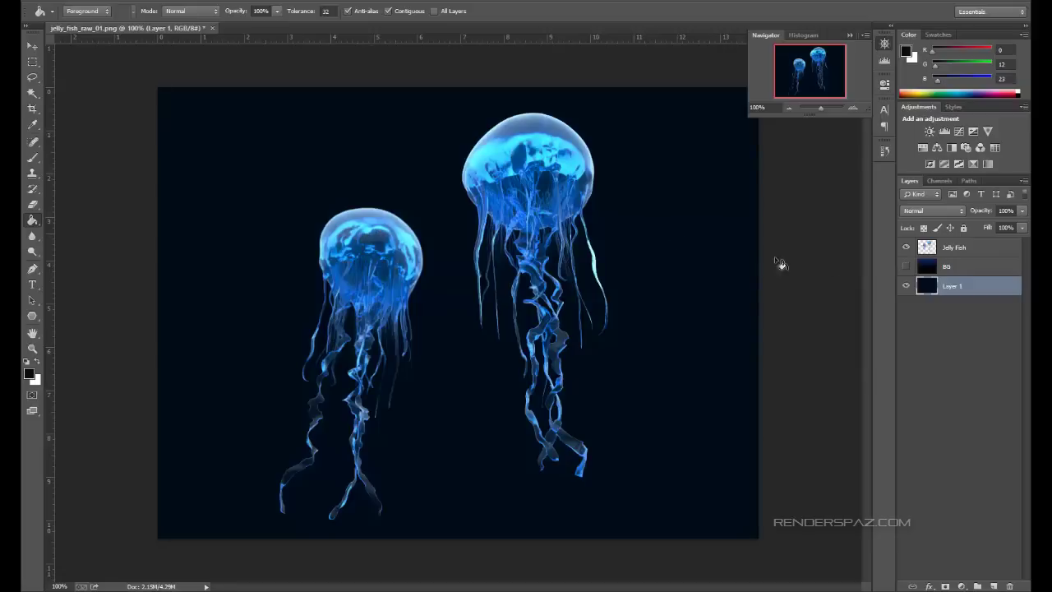
click(905, 267)
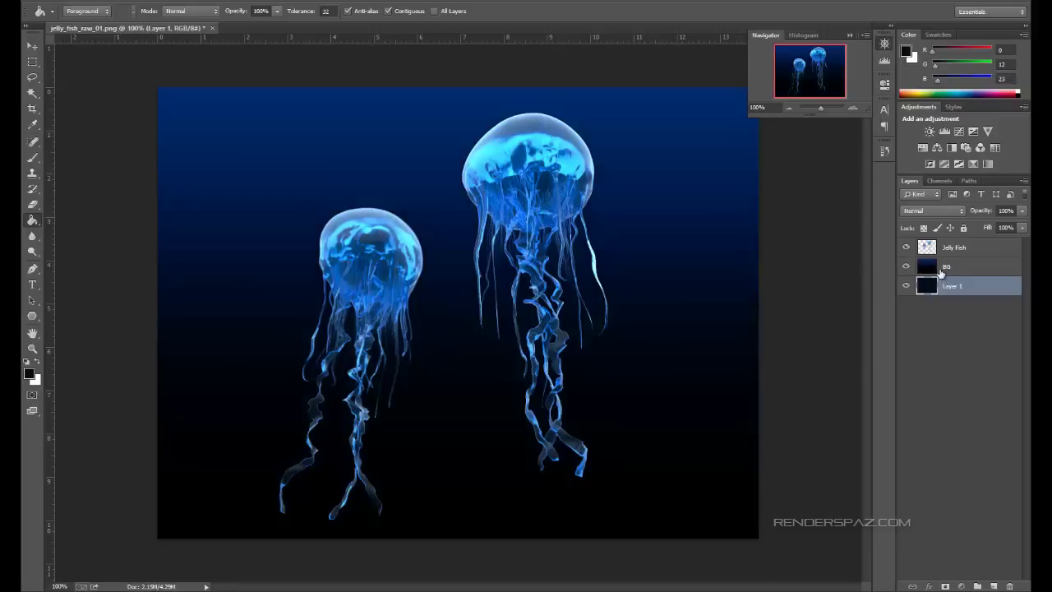
Move the BG layer beneath Layer 1 and select Layer 1.
click(945, 267)
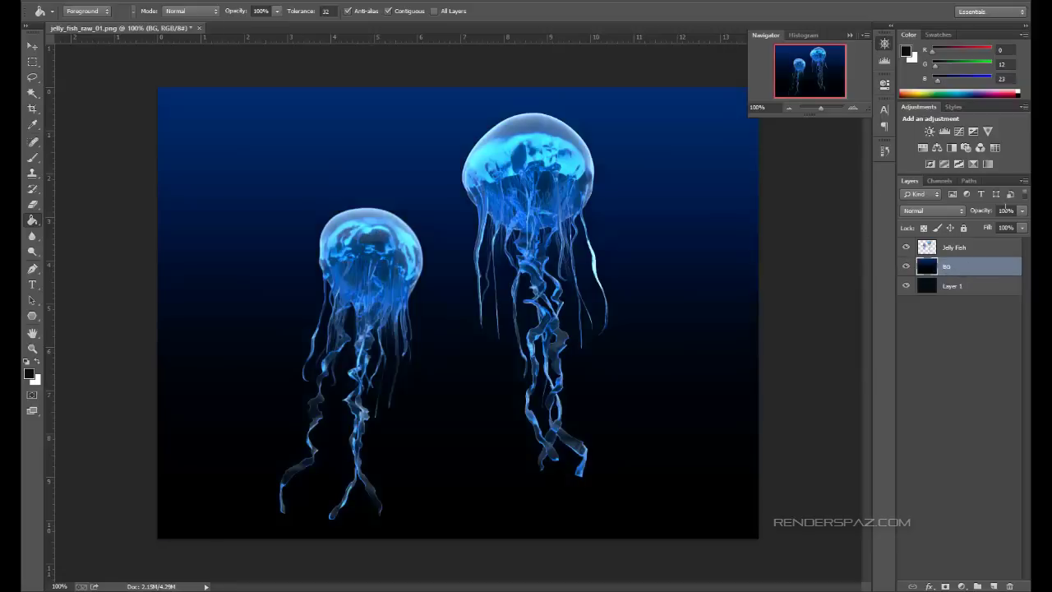
drag(953, 268, 952, 305)
click(949, 265)
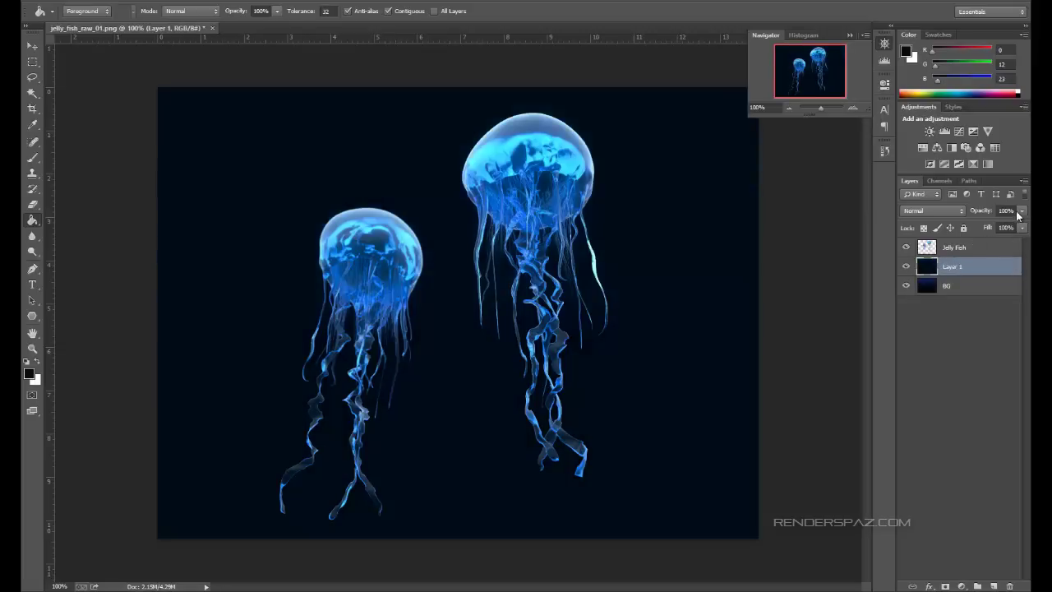
Try the Multiply and Screen blend modes on Layer 1, and set its mode to Hard Light.
click(936, 210)
click(930, 250)
click(926, 211)
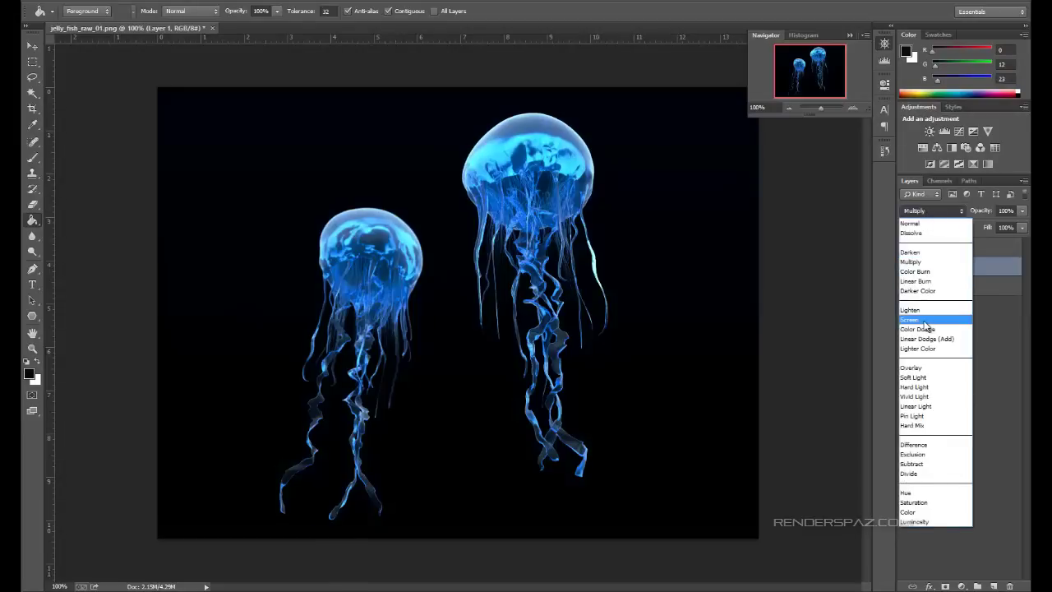
click(922, 319)
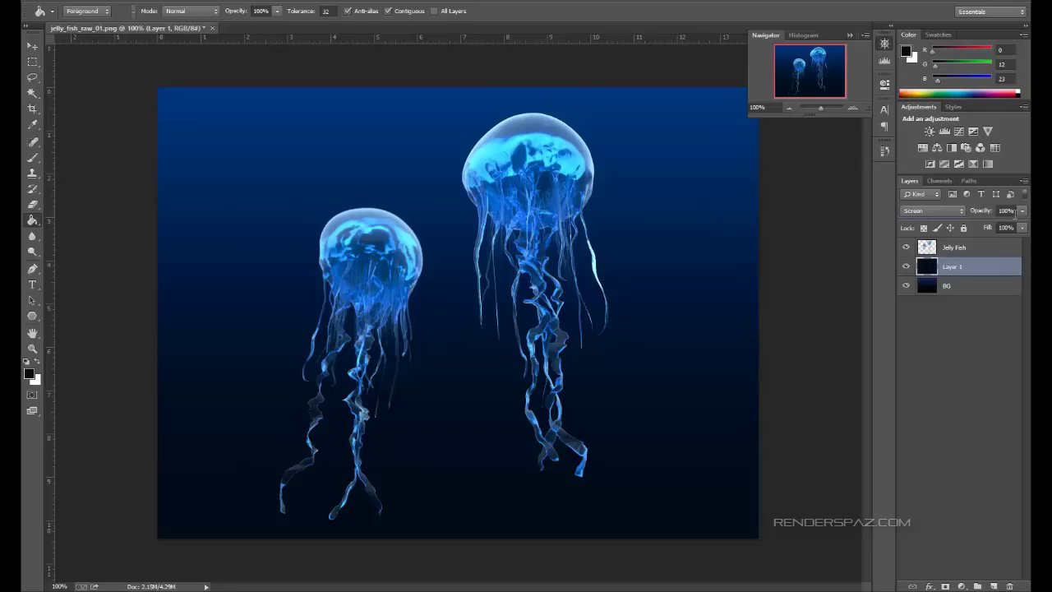
click(955, 212)
click(926, 392)
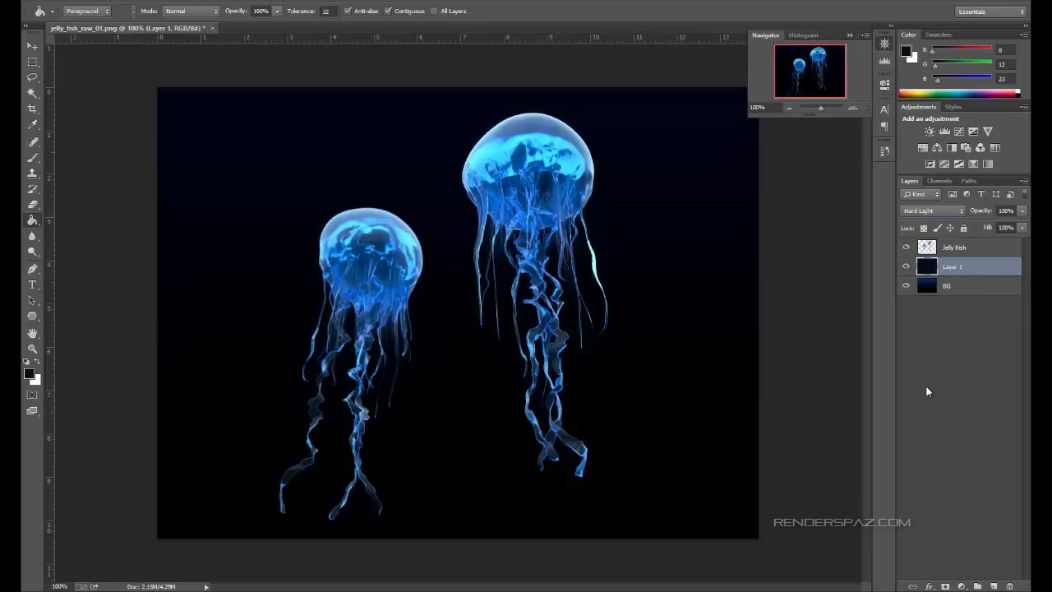
Change Layer 1's blend mode to Soft Light and lower its opacity to 51%.
click(913, 210)
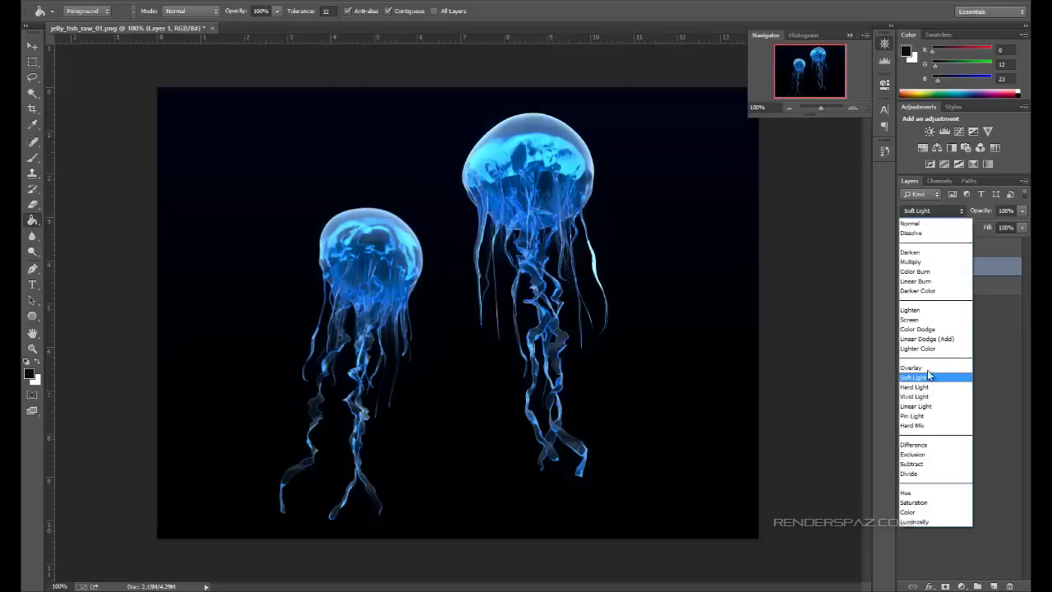
click(933, 376)
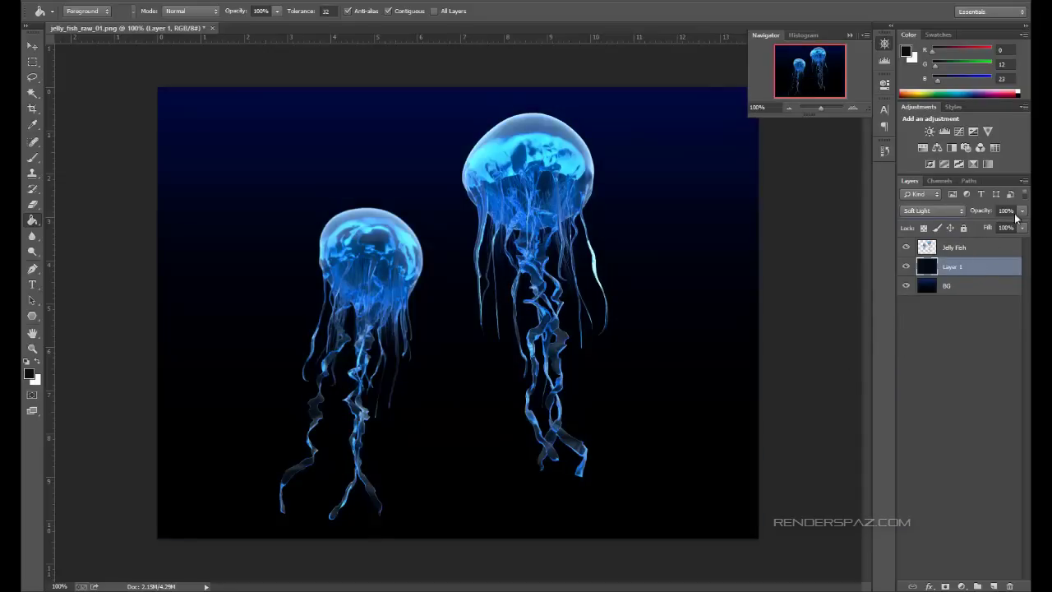
drag(1021, 213, 1000, 236)
click(1021, 211)
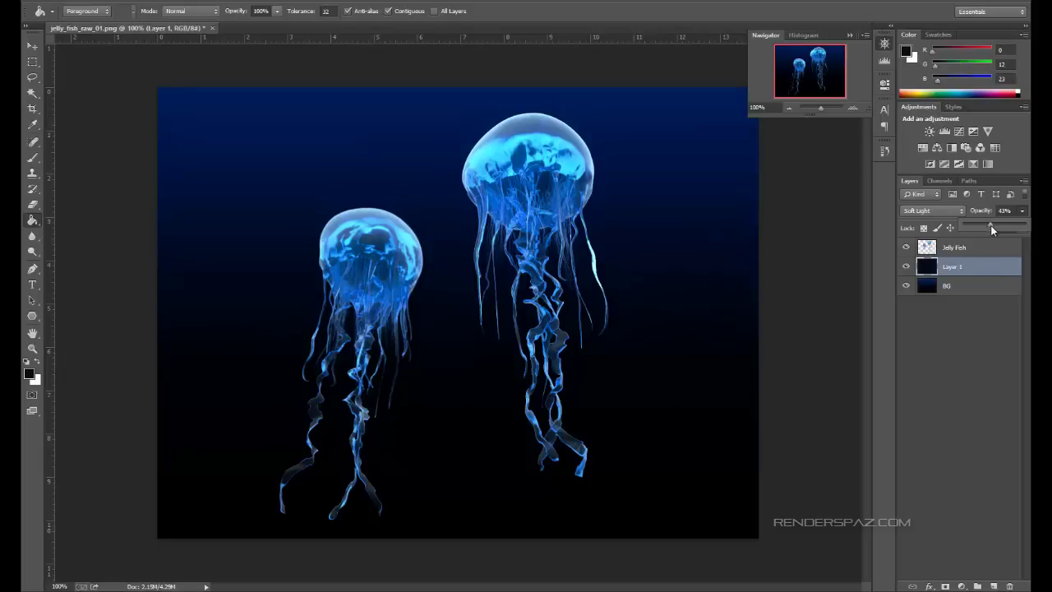
click(950, 285)
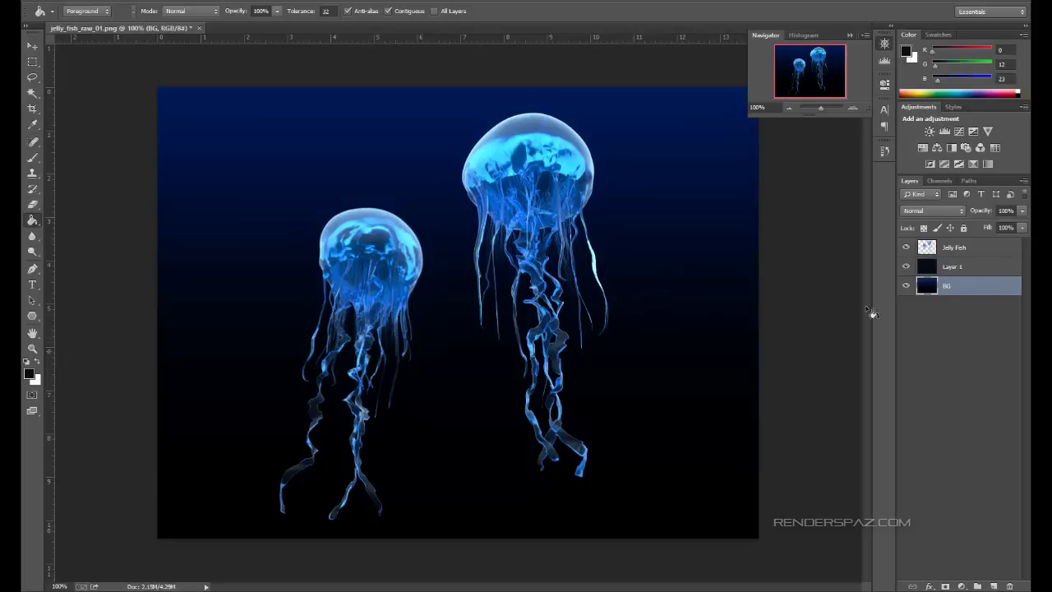
Add a new layer above Layer 1, move it above Jelly Fish and rename it Fog.
click(953, 269)
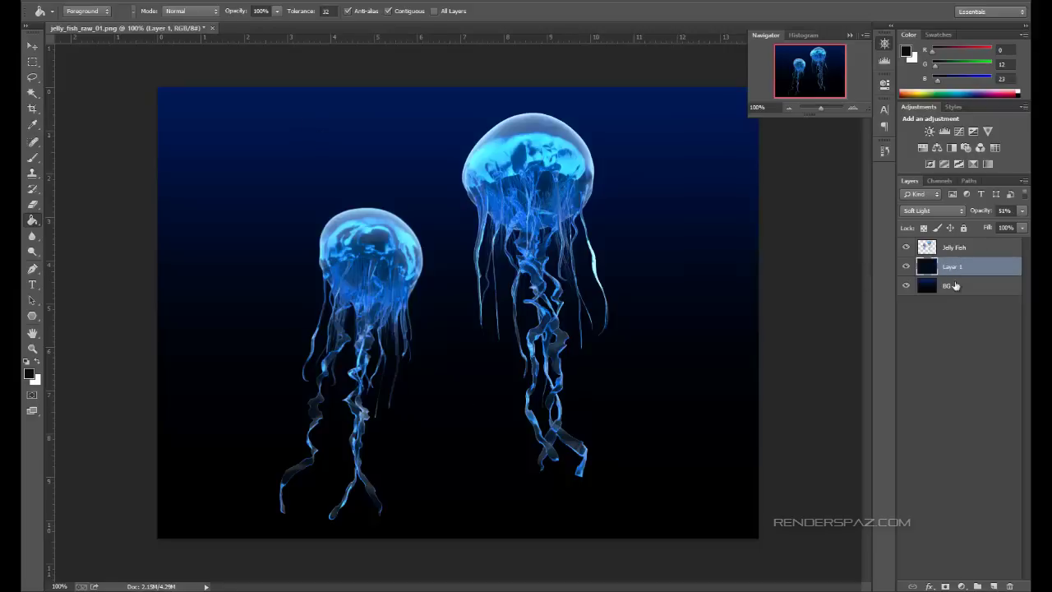
click(994, 585)
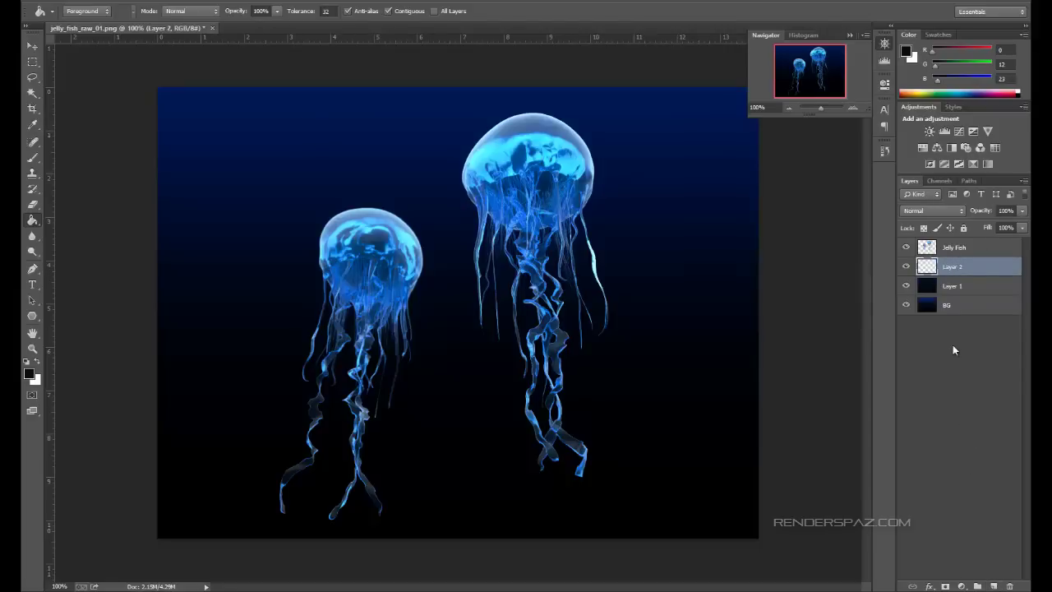
mouse_move(953, 267)
mouse_down()
mouse_move(959, 239)
mouse_move(953, 253)
mouse_up()
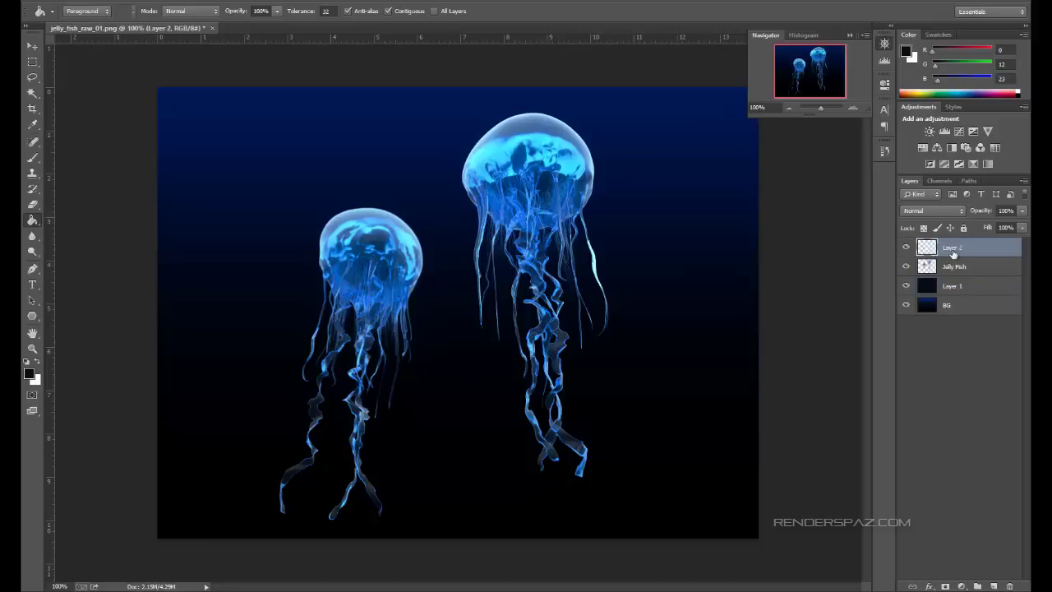
double_click(953, 248)
text(FOGg)
key(Return)
Sample the dark blue at the background's upper edge as the foreground colour and activate the Gradient tool.
right_click(30, 228)
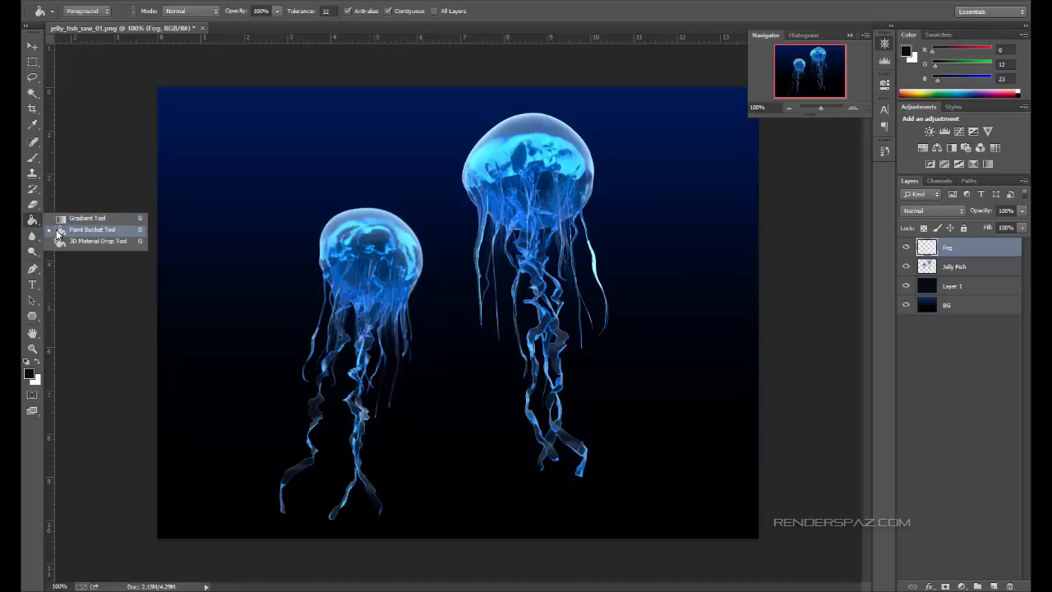
click(66, 231)
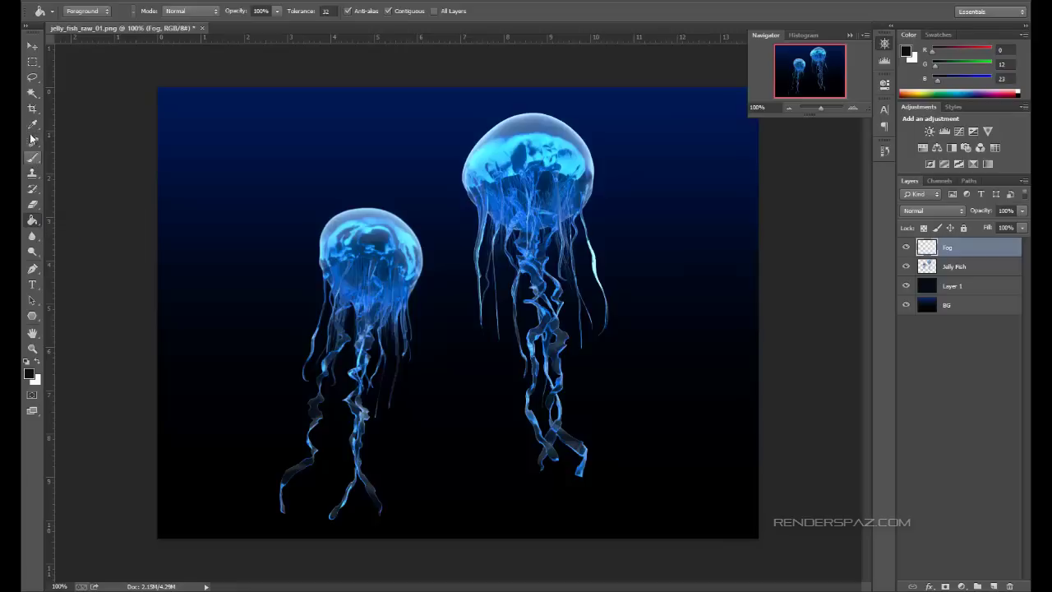
click(33, 157)
alt+click(211, 98)
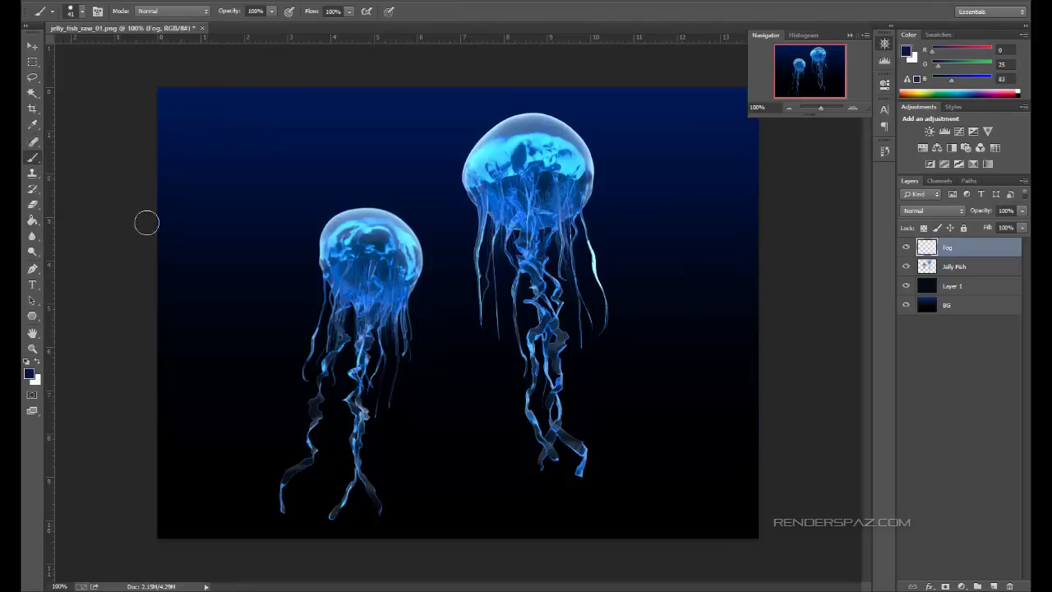
click(31, 222)
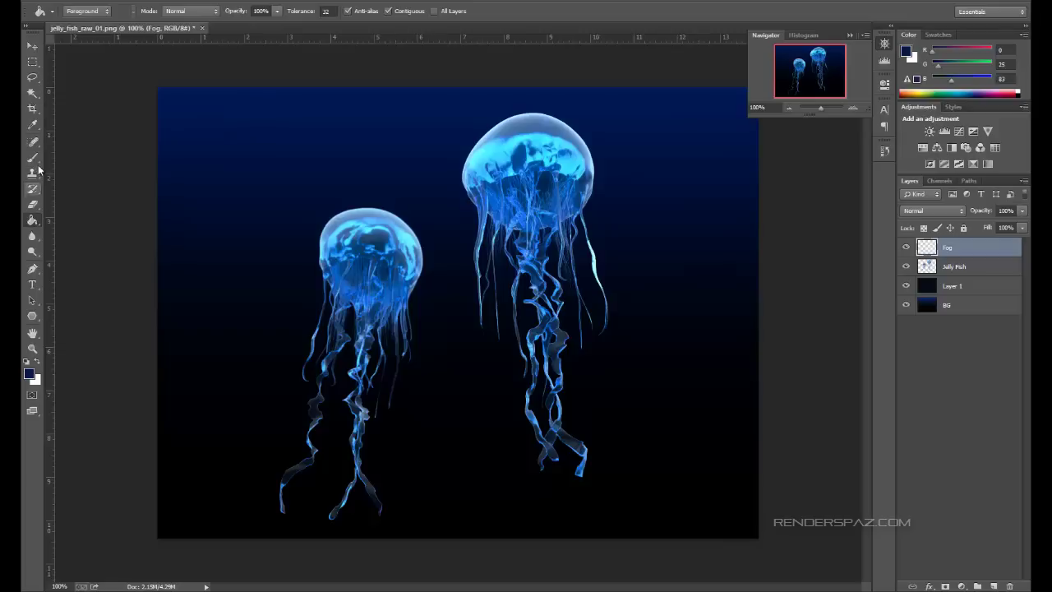
right_click(33, 222)
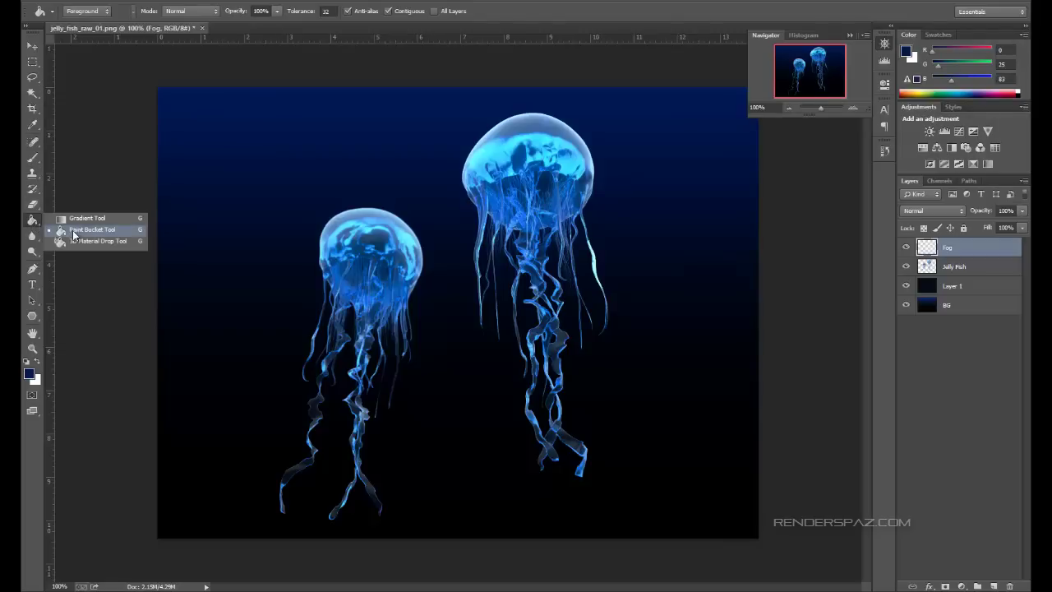
click(87, 217)
Try two downward-slanting dark blue gradients across the jellyfish on the Fog layer, undoing each.
drag(285, 168, 375, 440)
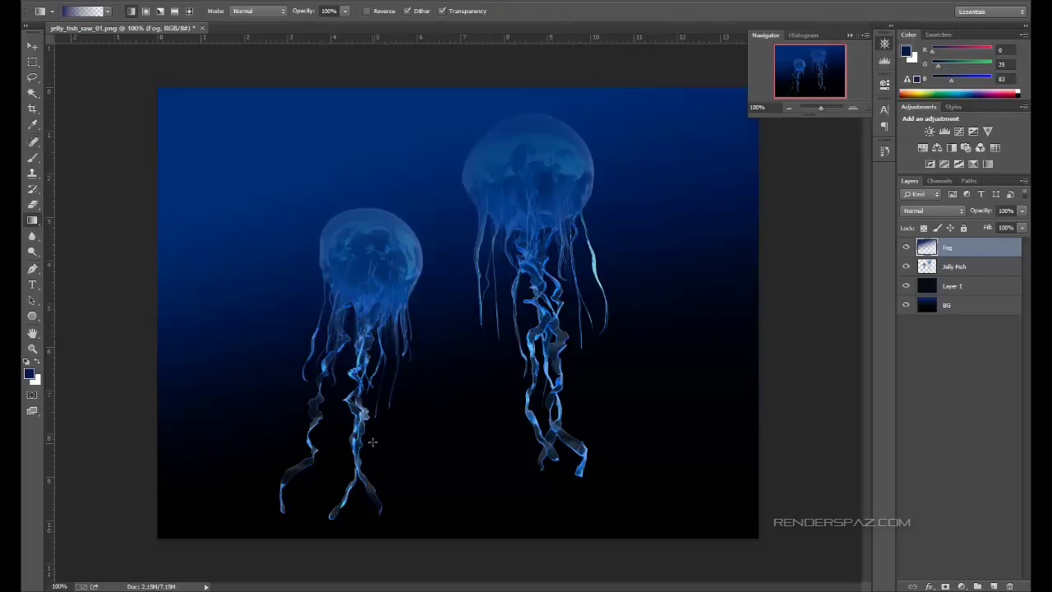
key(ctrl+z)
drag(298, 169, 406, 488)
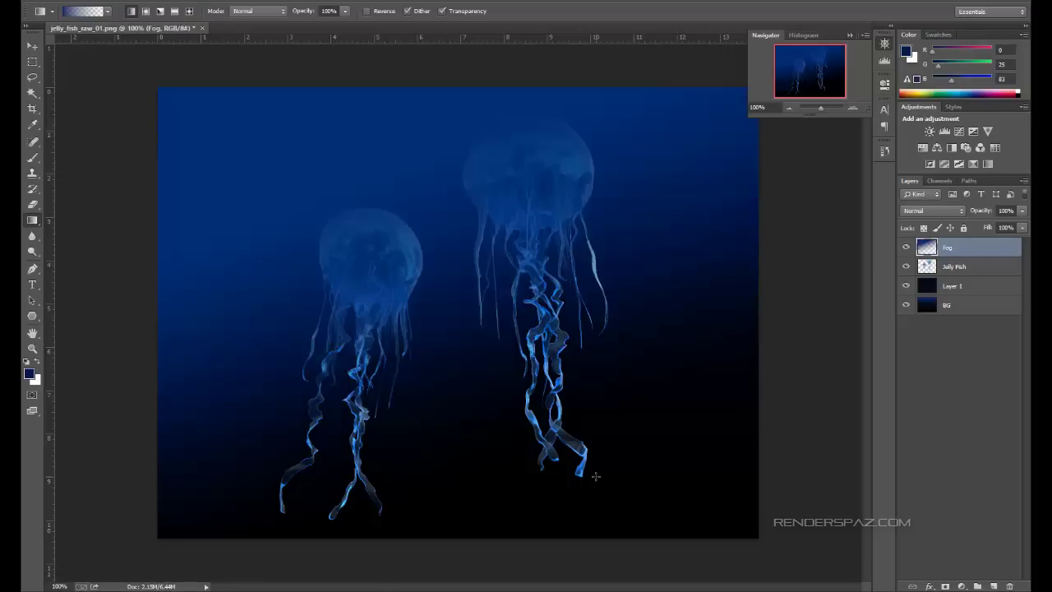
key(ctrl+z)
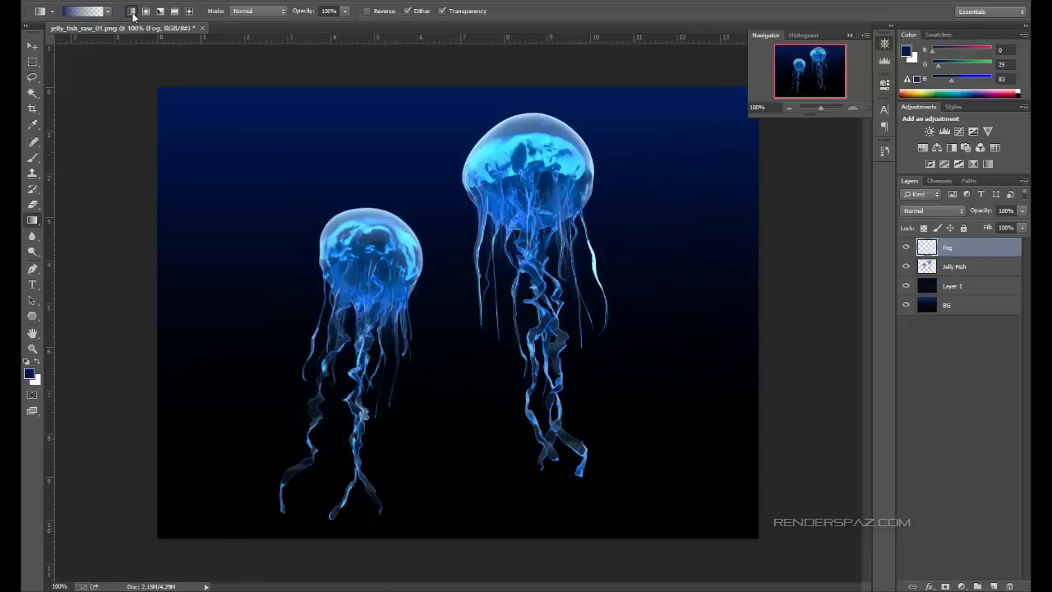
Edit the gradient, setting its starting colour stop to a lighter greyish blue, #425f8f.
click(82, 12)
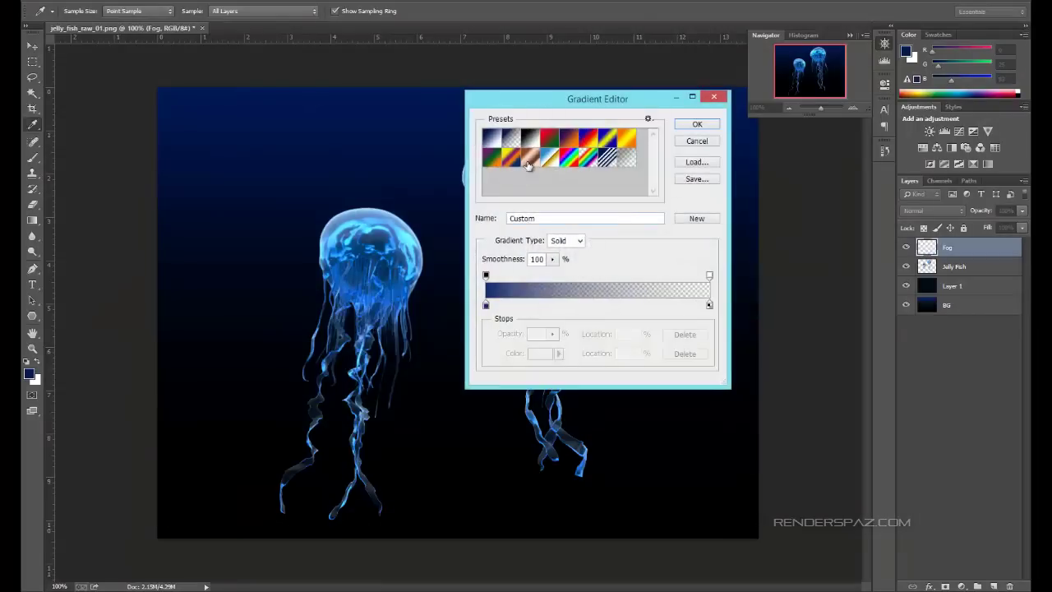
click(485, 302)
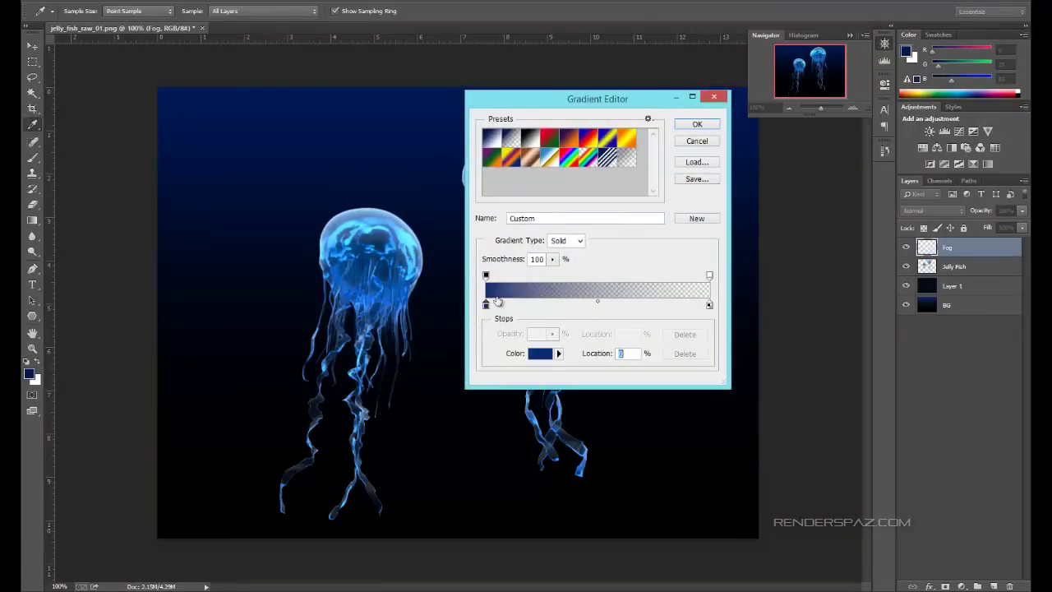
click(542, 354)
drag(787, 268, 824, 277)
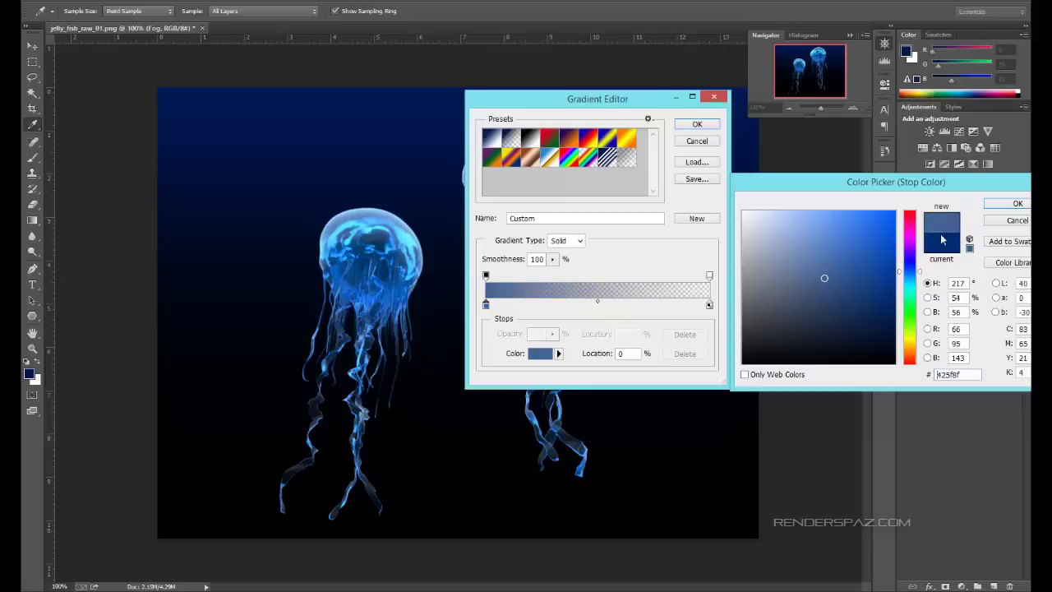
click(1016, 203)
click(697, 123)
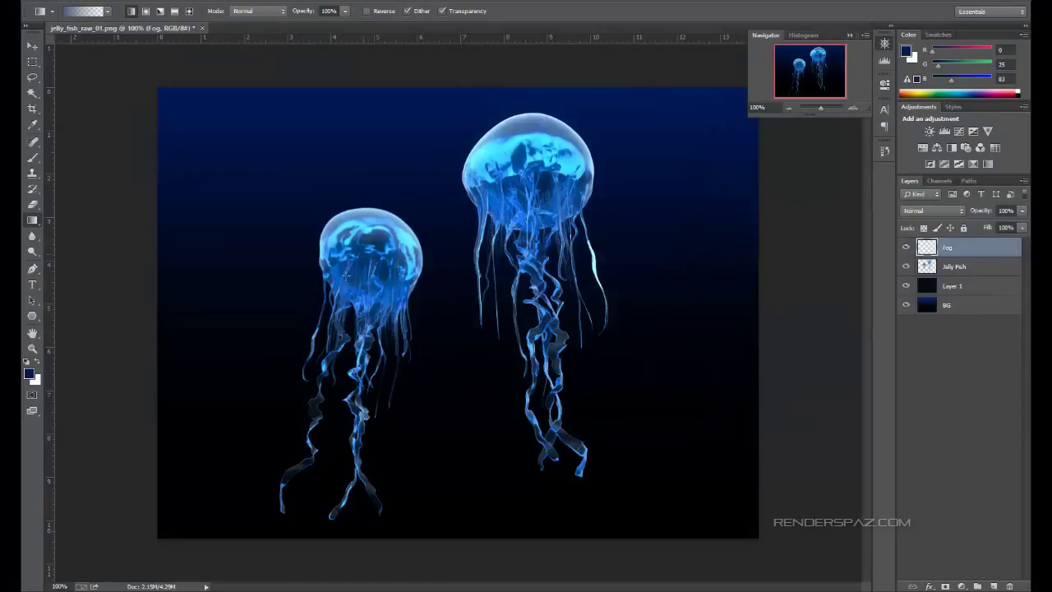
Apply a slanted gradient to the Fog layer from the left jellyfish's bell down past its tentacles, and set the layer's opacity to 64%.
drag(393, 561, 393, 90)
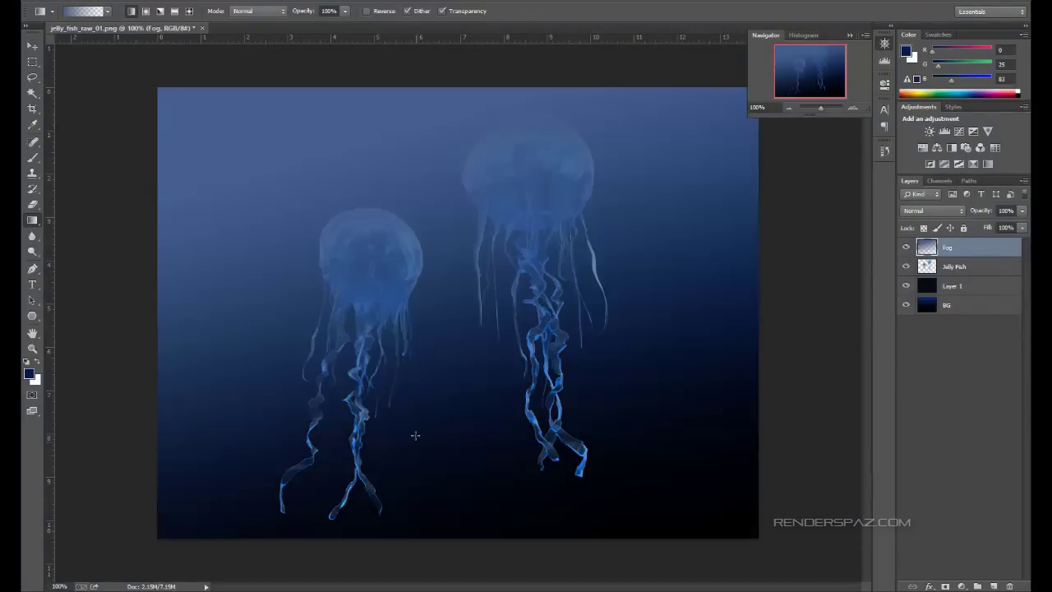
key(ctrl+z)
drag(309, 211, 441, 498)
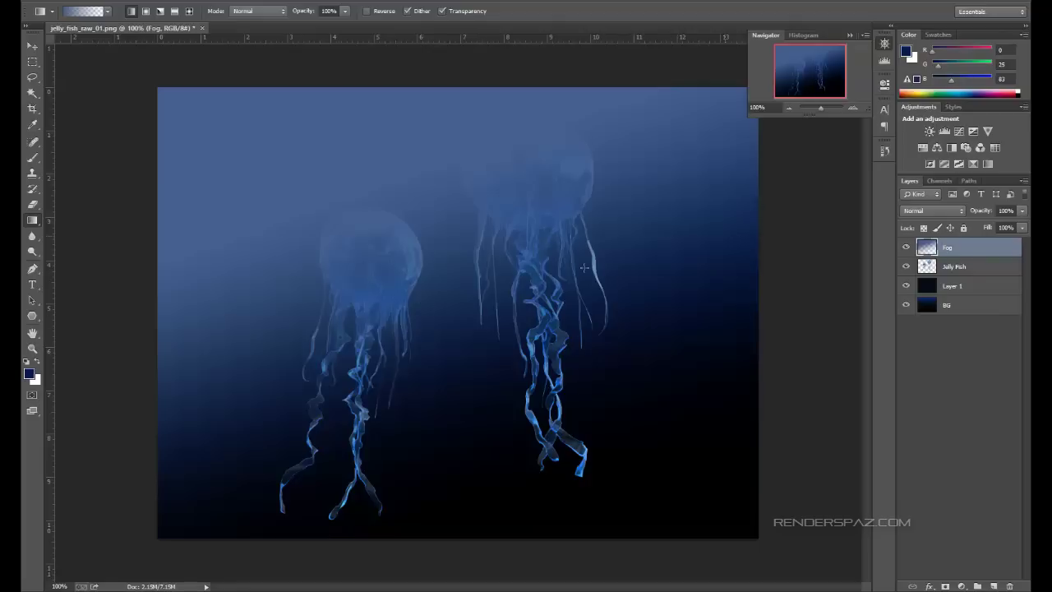
click(1022, 210)
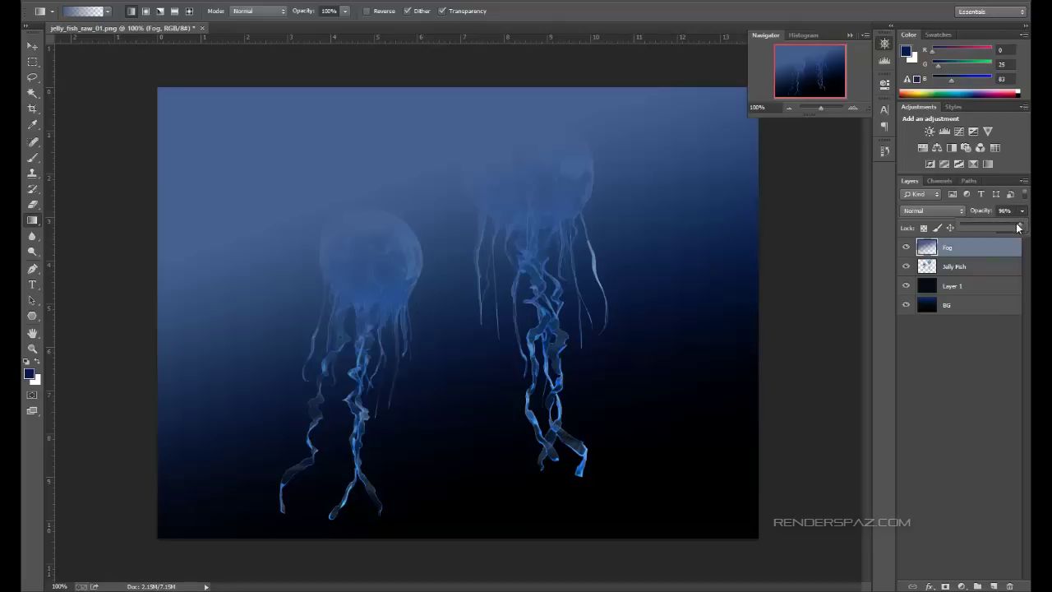
drag(1022, 223, 1000, 227)
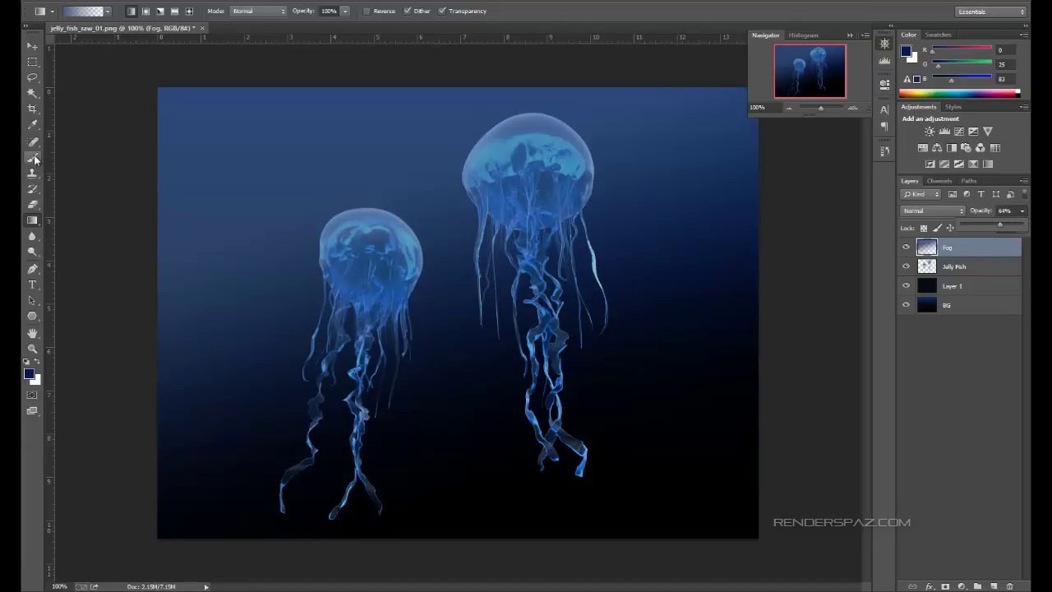
Try erasing the fog over the right jellyfish with the Eraser at 87% opacity, and undo the stroke.
click(33, 205)
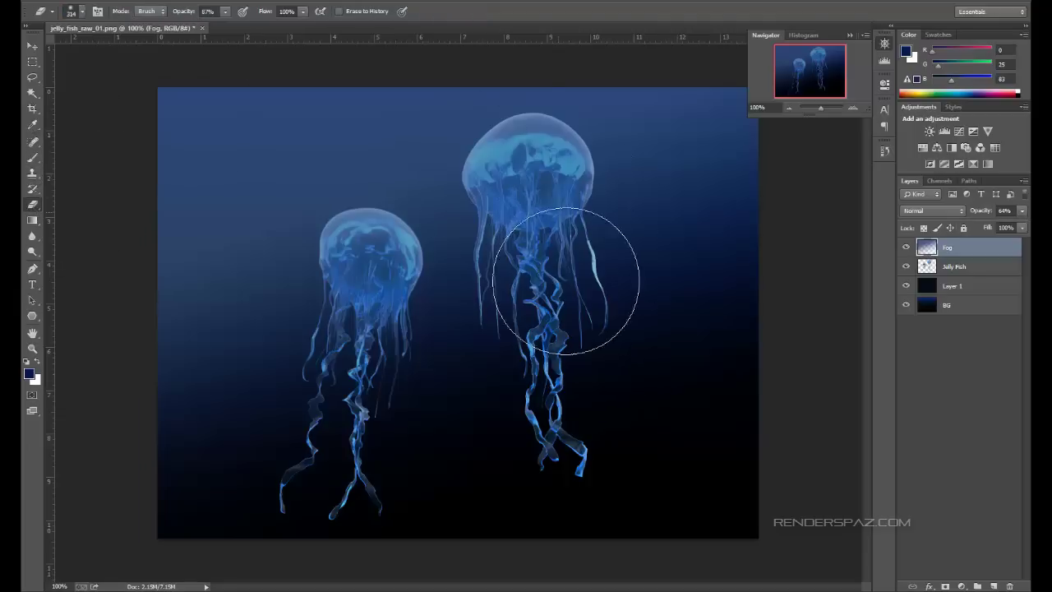
mouse_move(559, 252)
mouse_down()
mouse_move(545, 164)
mouse_move(688, 203)
mouse_up()
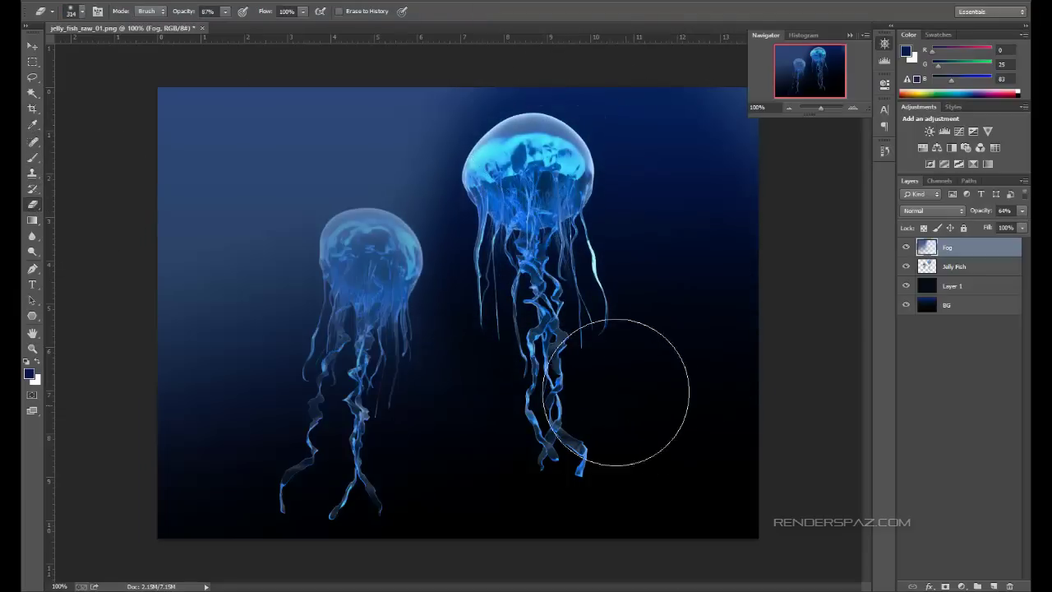
key(ctrl+z)
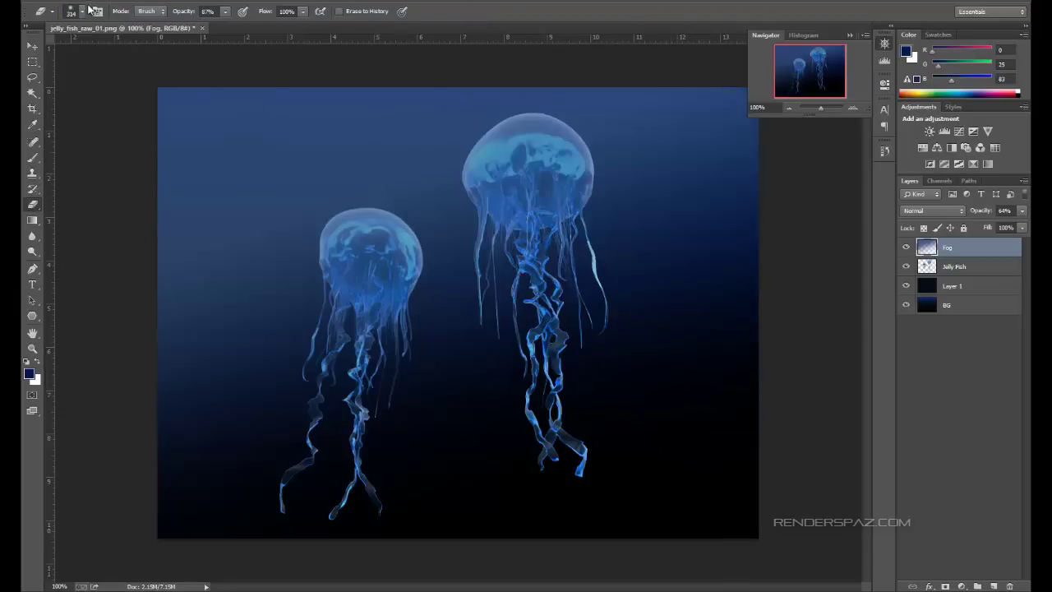
Set the Eraser's opacity to 55% and reduce its flow to about 75%.
click(225, 11)
drag(203, 27, 206, 27)
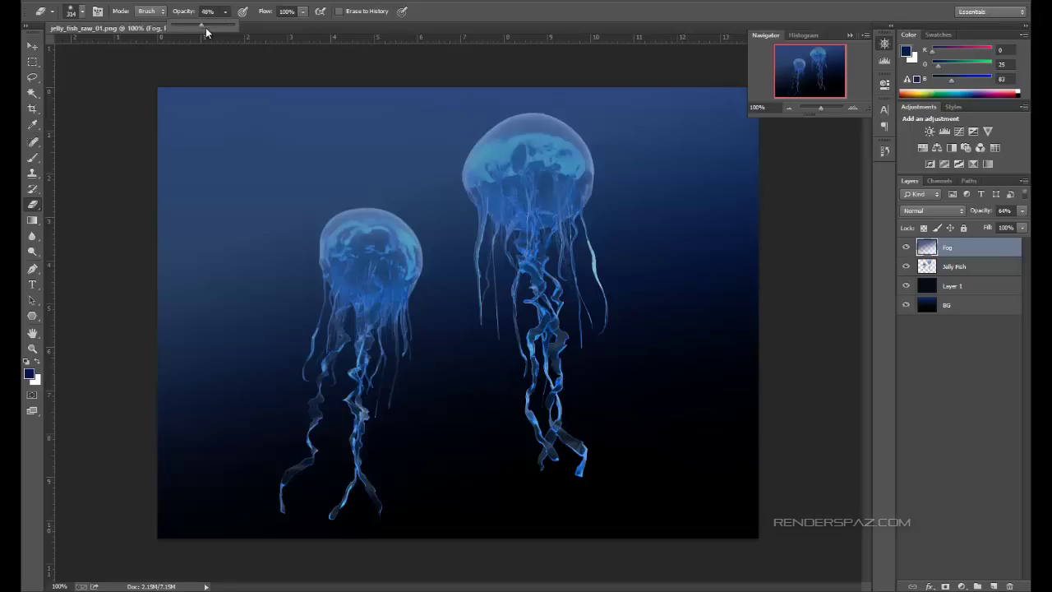
click(302, 11)
drag(307, 27, 291, 29)
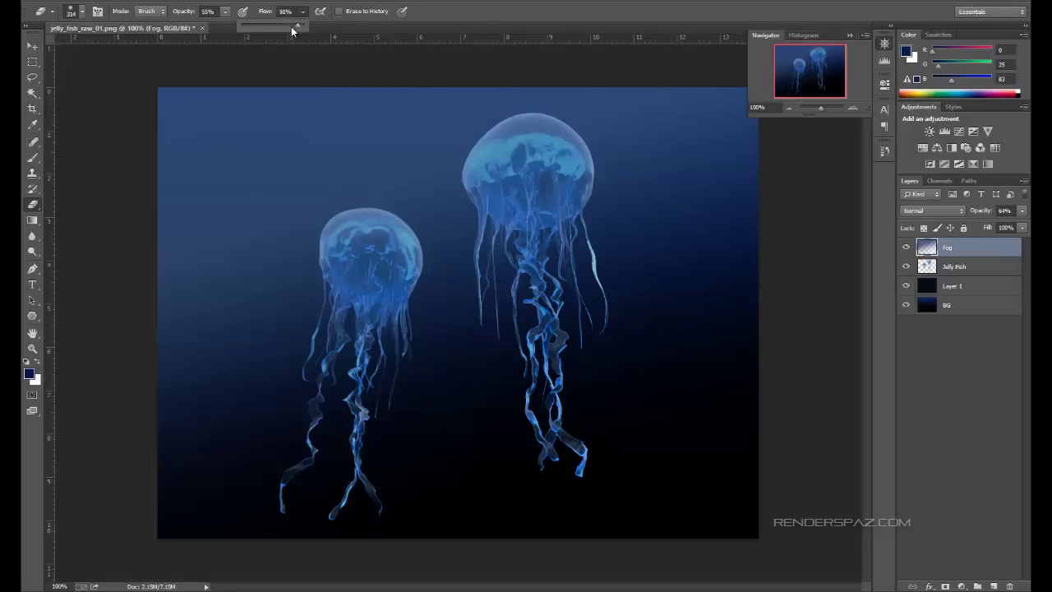
Try softer Eraser strokes over the right jellyfish and the upper-right background, and undo both strokes.
mouse_move(556, 221)
mouse_down()
mouse_move(538, 210)
mouse_move(514, 244)
mouse_up()
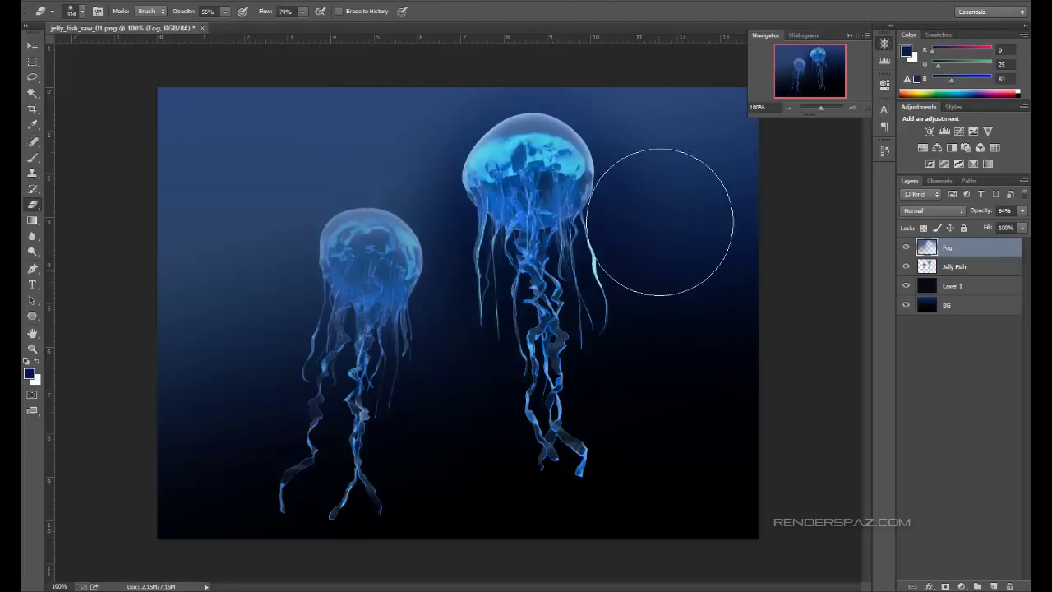
drag(645, 124, 727, 140)
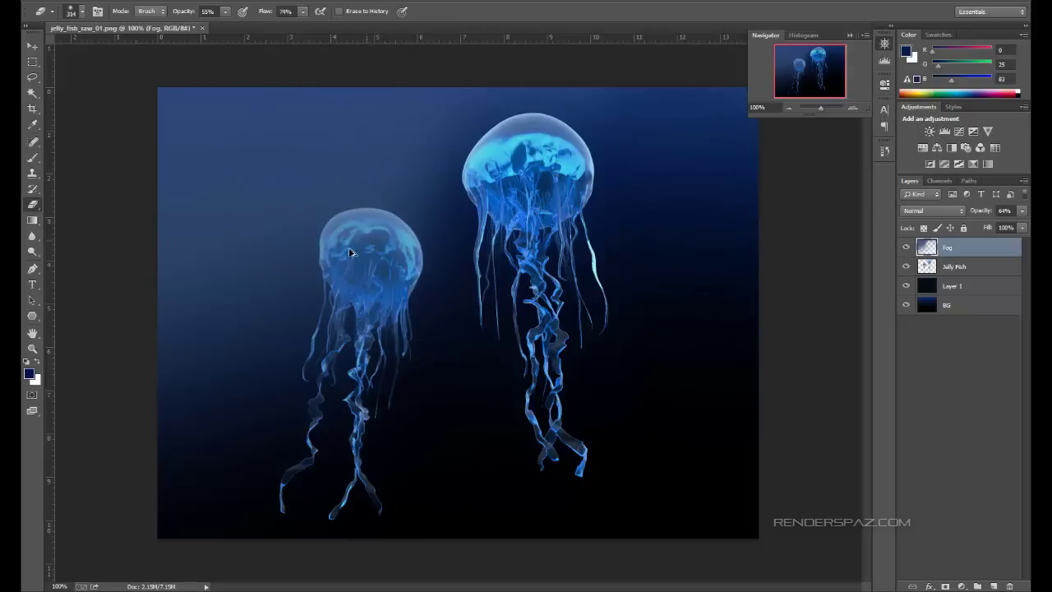
key(ctrl+alt+z)
key(ctrl+alt+z)
Partially erase the fog over the right jellyfish, between the two jellyfish and along the image's left side.
mouse_move(537, 261)
mouse_down()
mouse_move(533, 198)
mouse_move(523, 312)
mouse_move(522, 287)
mouse_move(558, 288)
mouse_up()
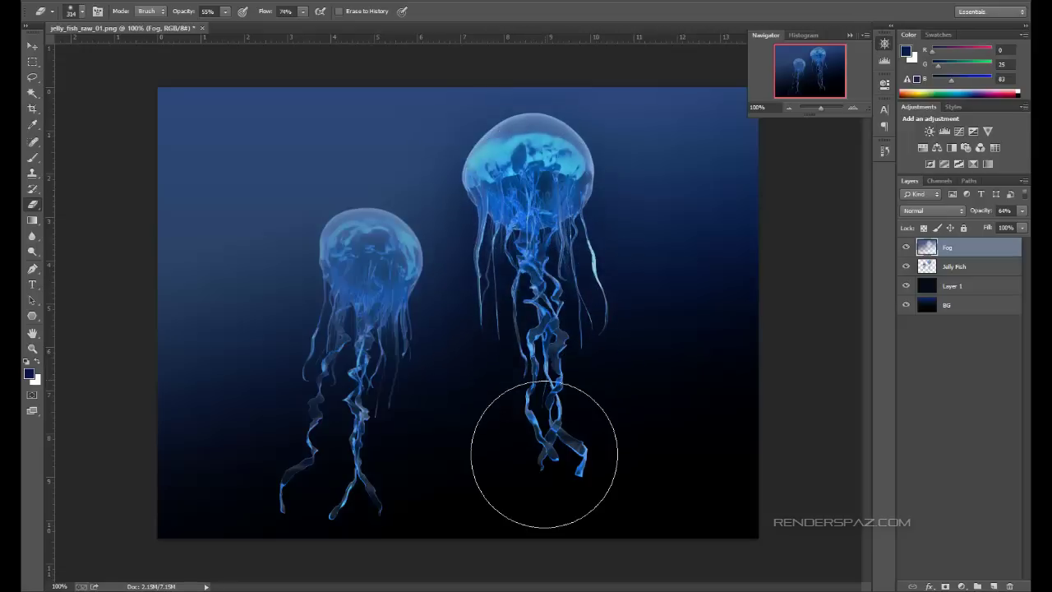
mouse_move(634, 266)
mouse_down()
mouse_move(638, 227)
mouse_move(694, 245)
mouse_move(617, 170)
mouse_move(753, 303)
mouse_move(588, 382)
mouse_move(477, 381)
mouse_move(456, 355)
mouse_up()
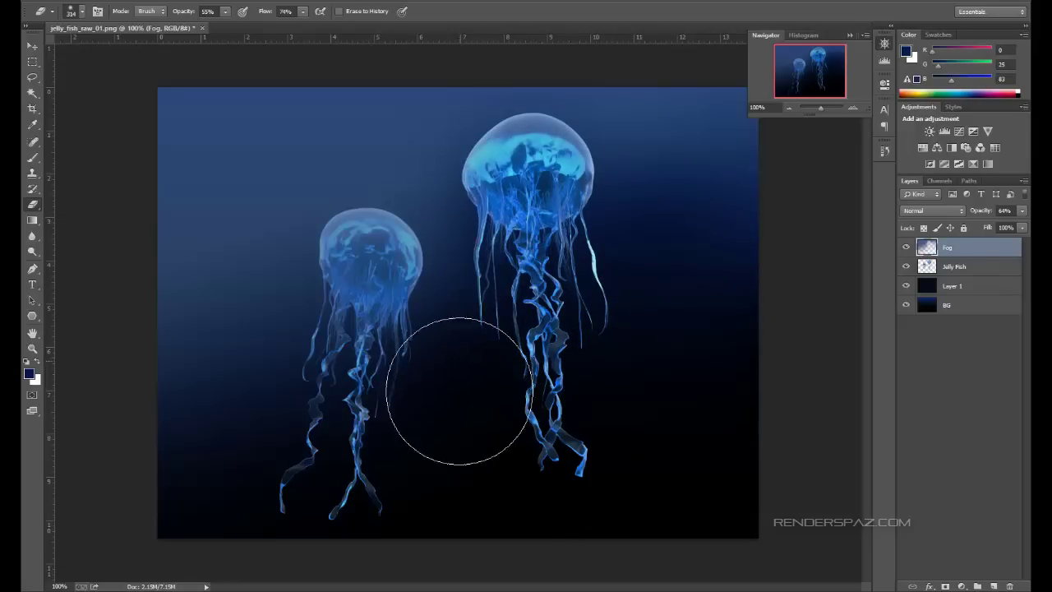
mouse_move(246, 164)
mouse_down()
mouse_move(285, 268)
mouse_move(263, 298)
mouse_up()
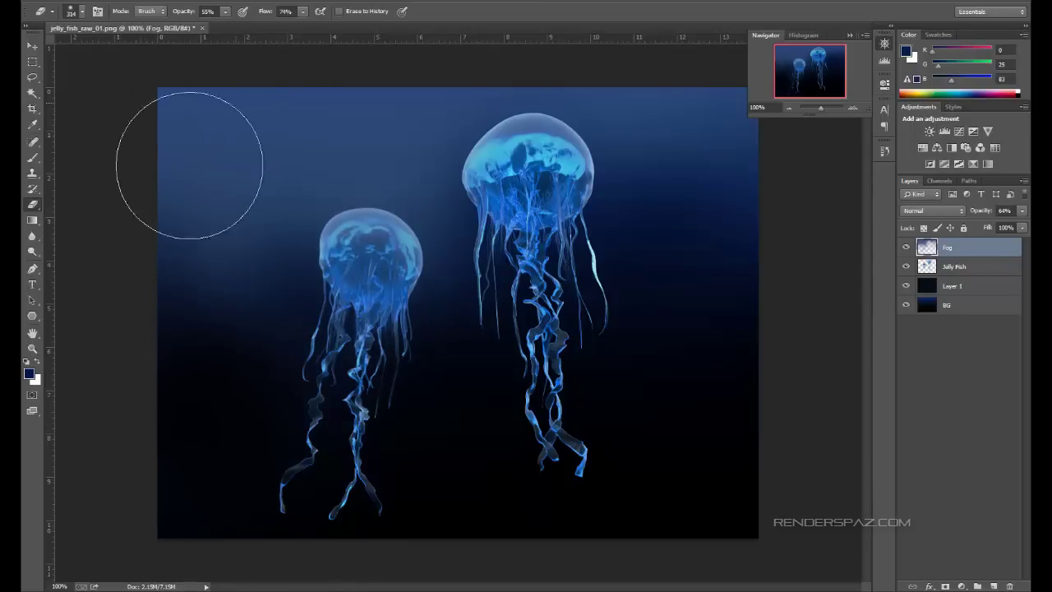
drag(238, 115, 134, 223)
mouse_move(216, 134)
mouse_down()
mouse_move(201, 201)
mouse_move(145, 249)
mouse_up()
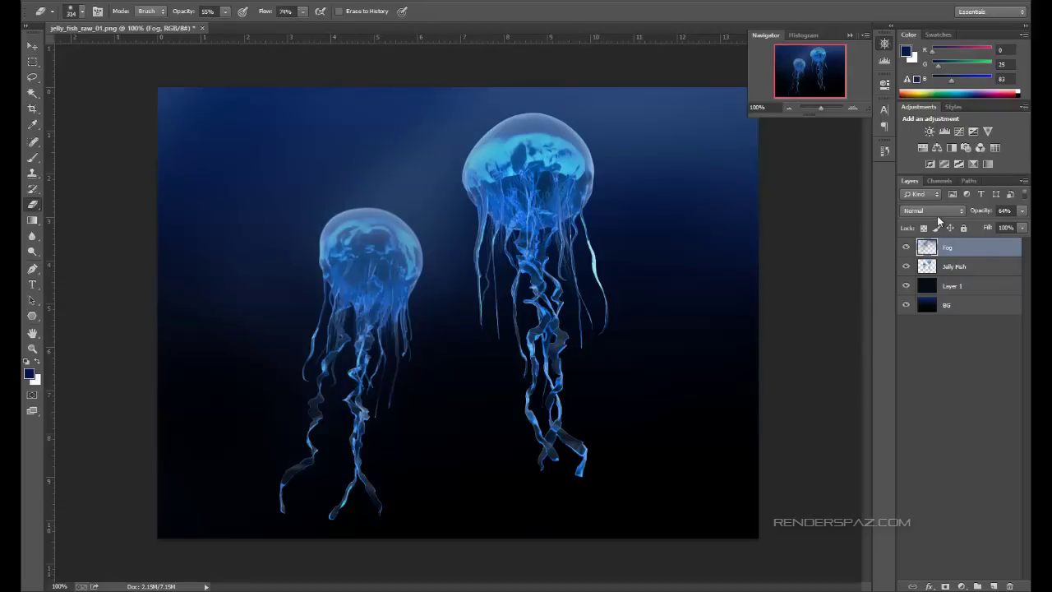
Set the Fog layer's blending mode to Screen after trying Soft Light, and partially erase the fog in the upper-right background.
click(930, 211)
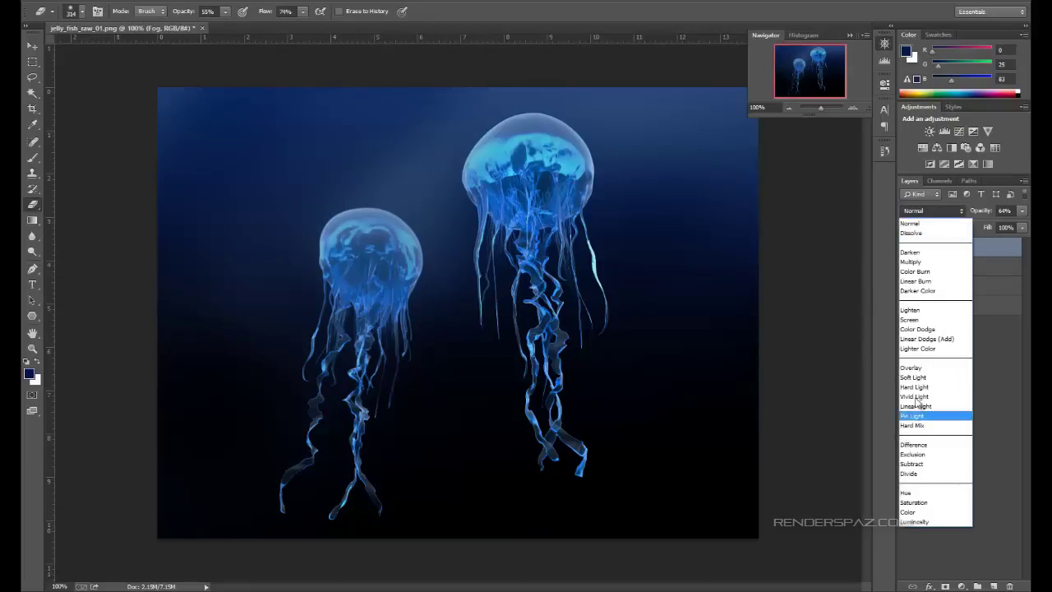
click(917, 378)
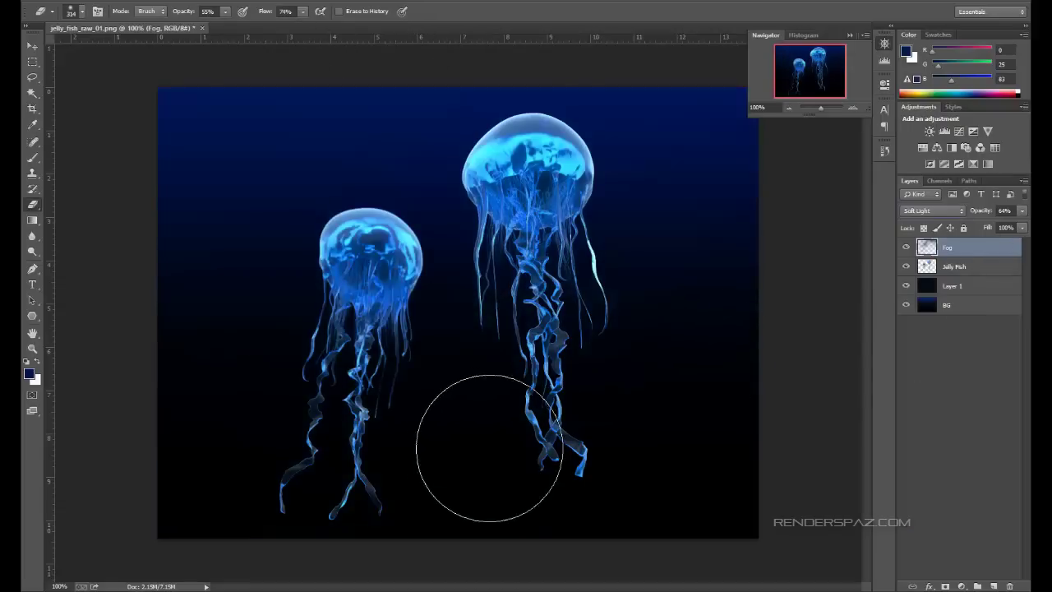
click(935, 210)
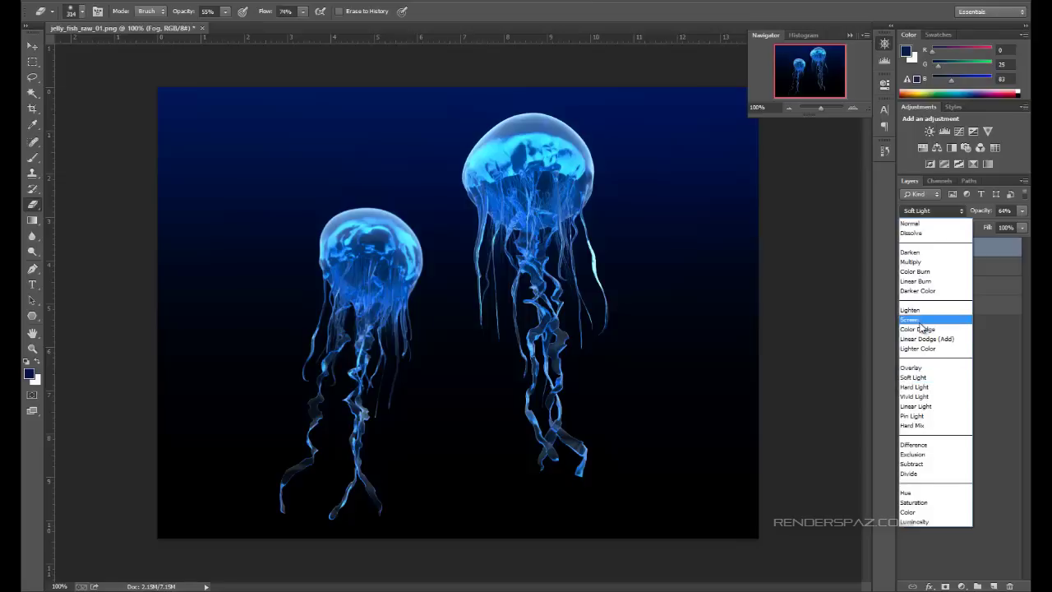
click(914, 320)
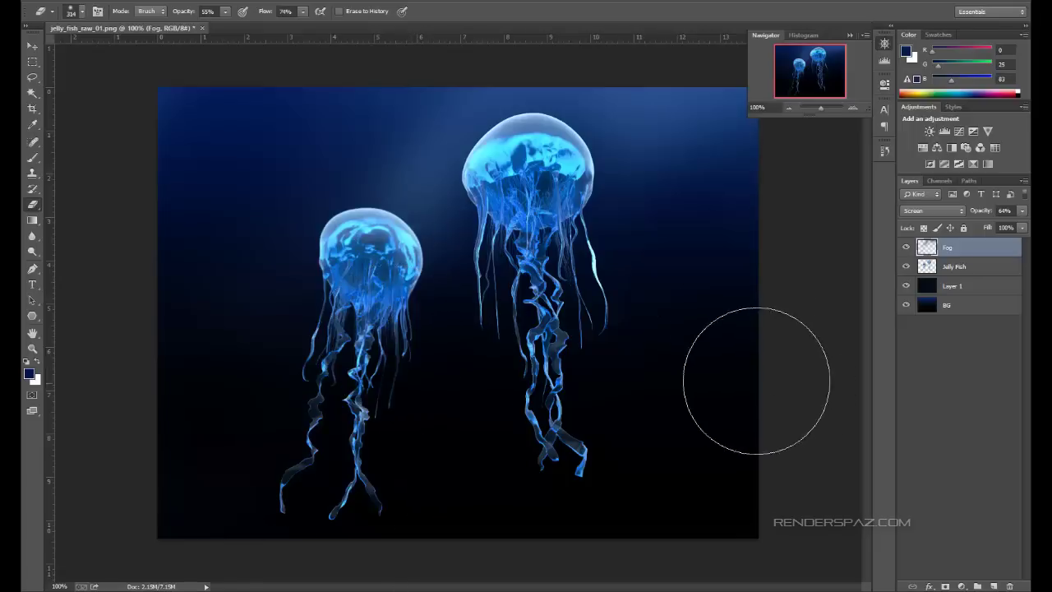
mouse_move(735, 168)
mouse_down()
mouse_move(725, 143)
mouse_move(670, 135)
mouse_up()
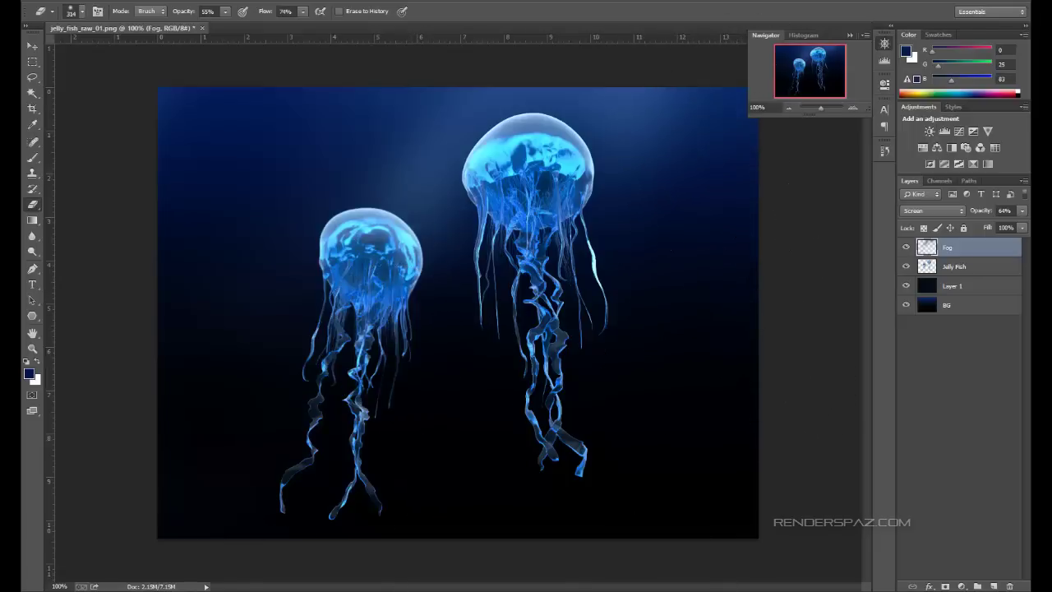
click(32, 46)
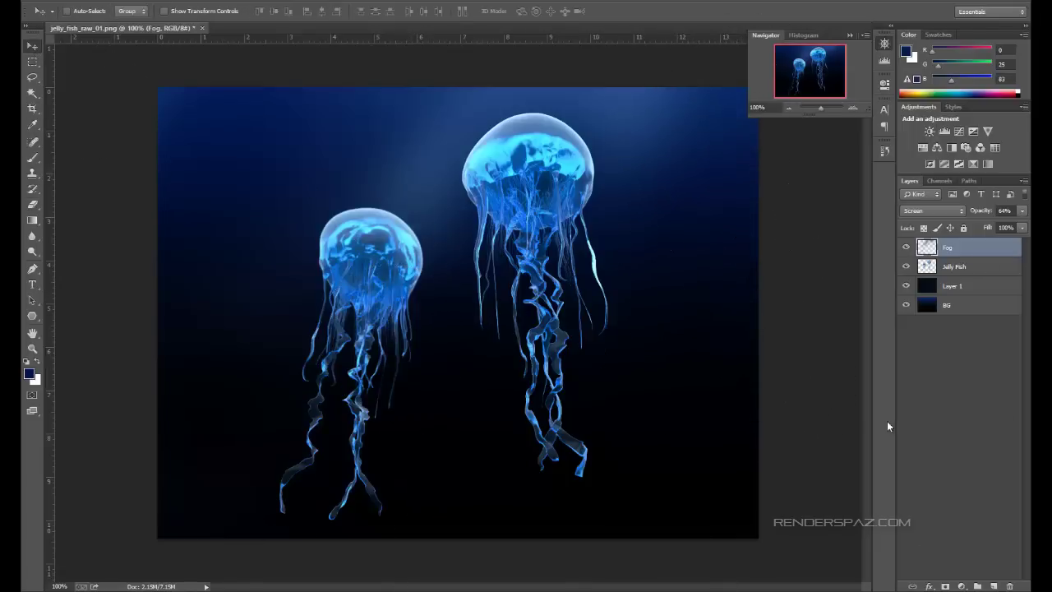
Try deleting the Fog layer and undo the deletion.
click(943, 329)
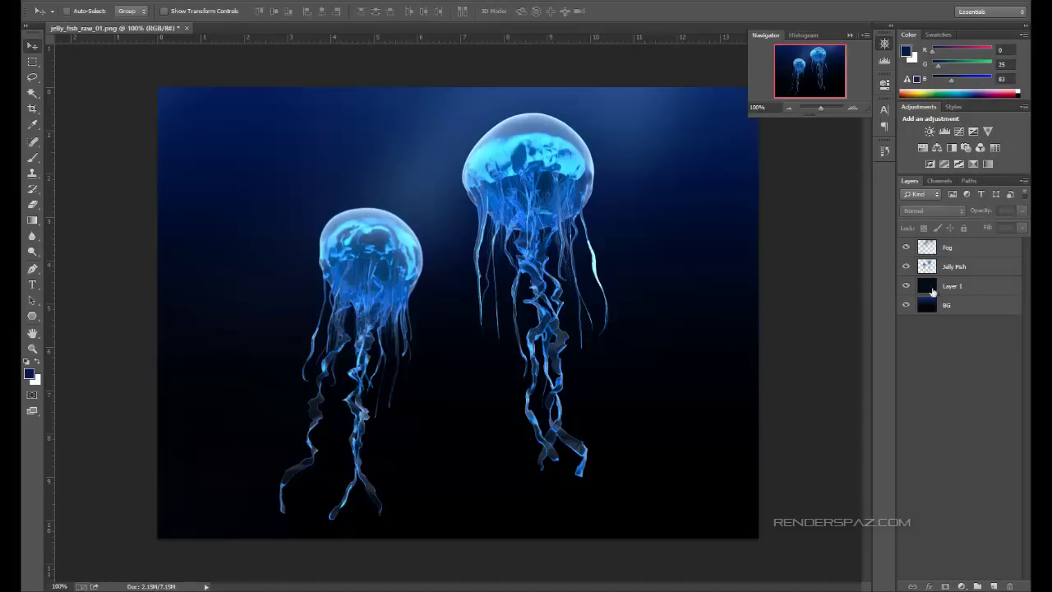
click(951, 250)
key(Delete)
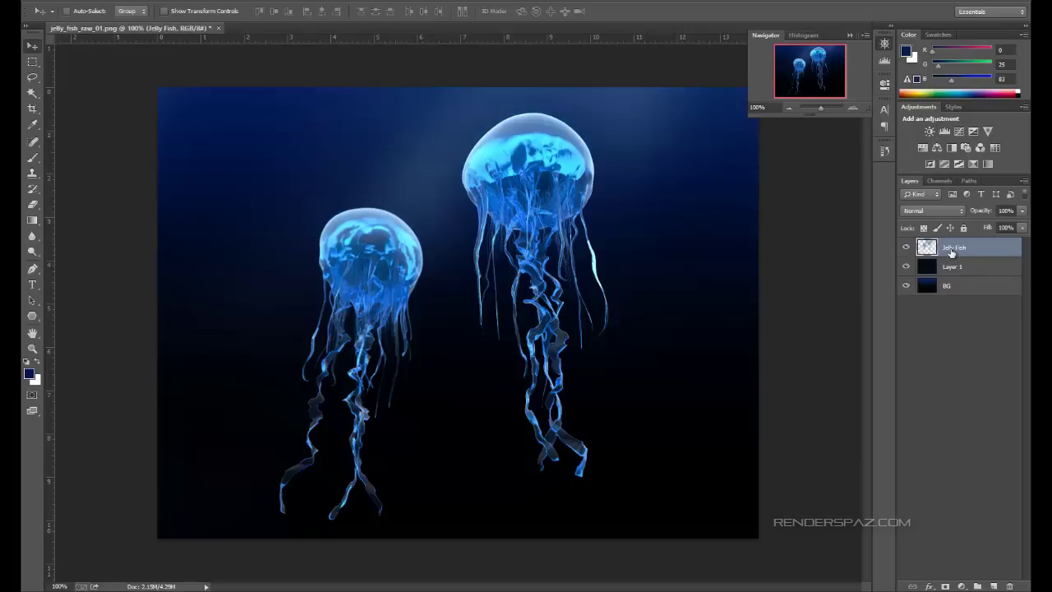
key(ctrl+z)
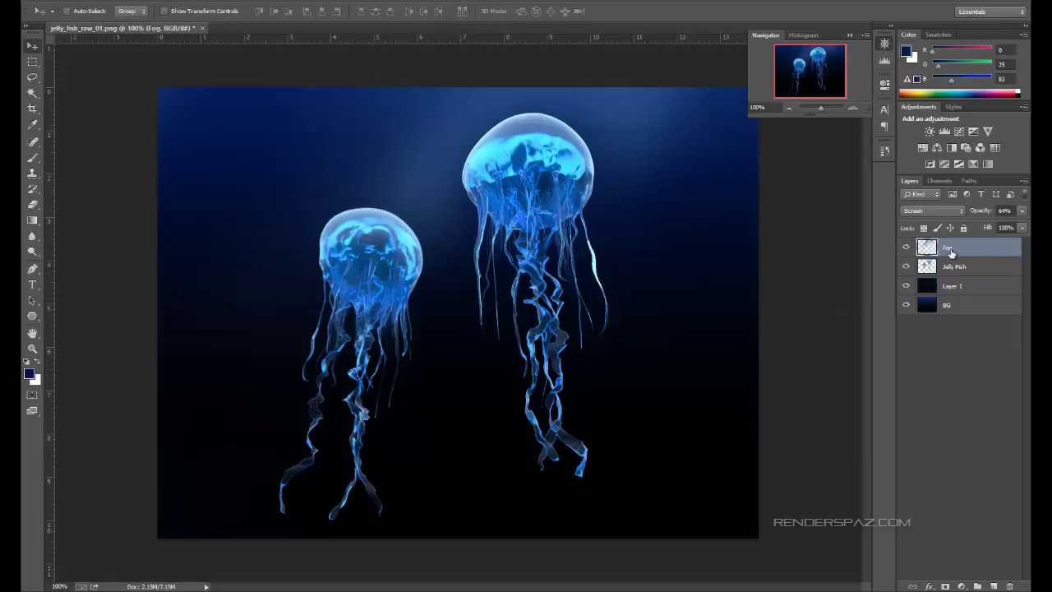
Merge Layer 1, Jelly Fish and Fog with the BG layer into one single layer.
click(953, 288)
key(ctrl+e)
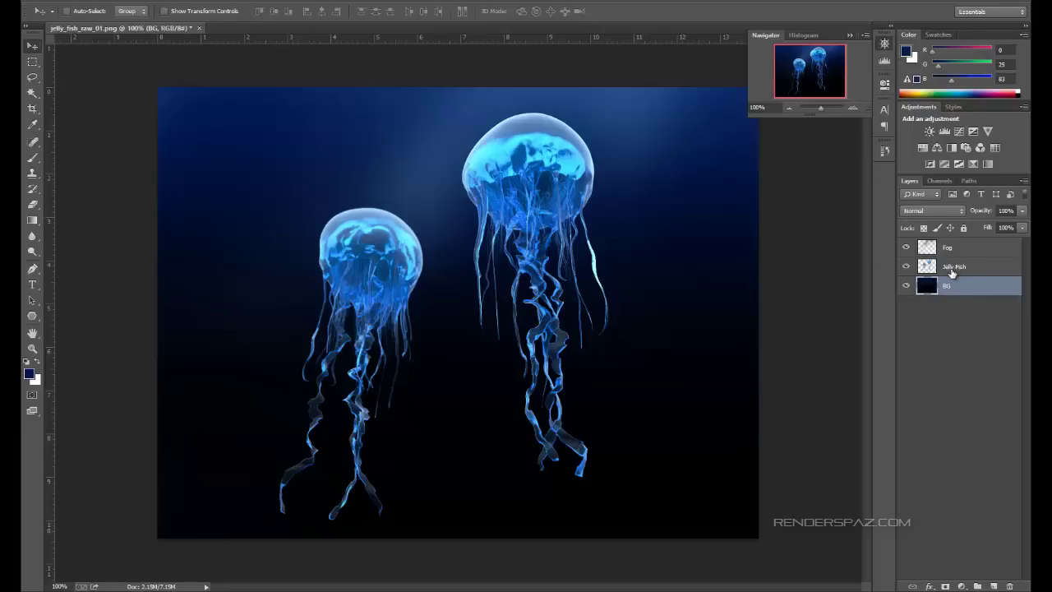
click(945, 265)
key(ctrl+e)
key(ctrl+shift+e)
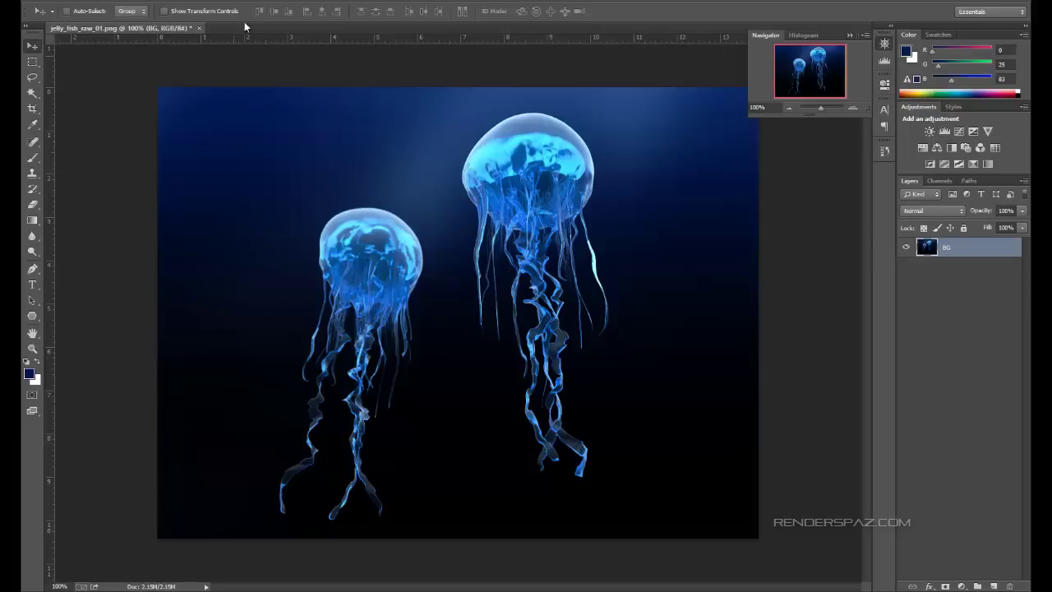
Try the Dust & Scratches filter on the merged image with a radius of about 18 pixels, and cancel it.
click(147, 2)
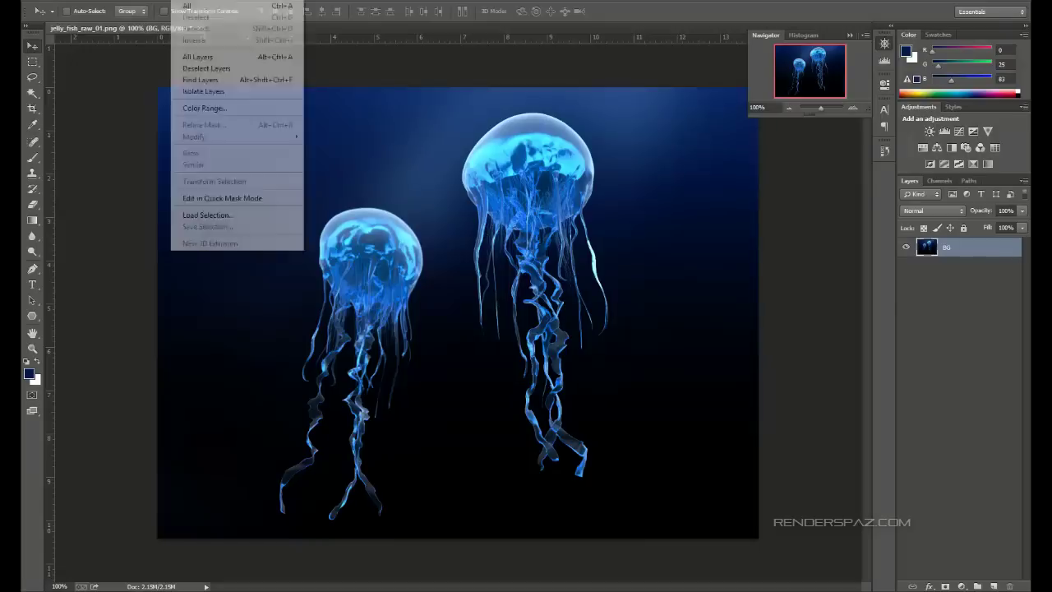
mouse_move(211, 3)
mouse_move(227, 147)
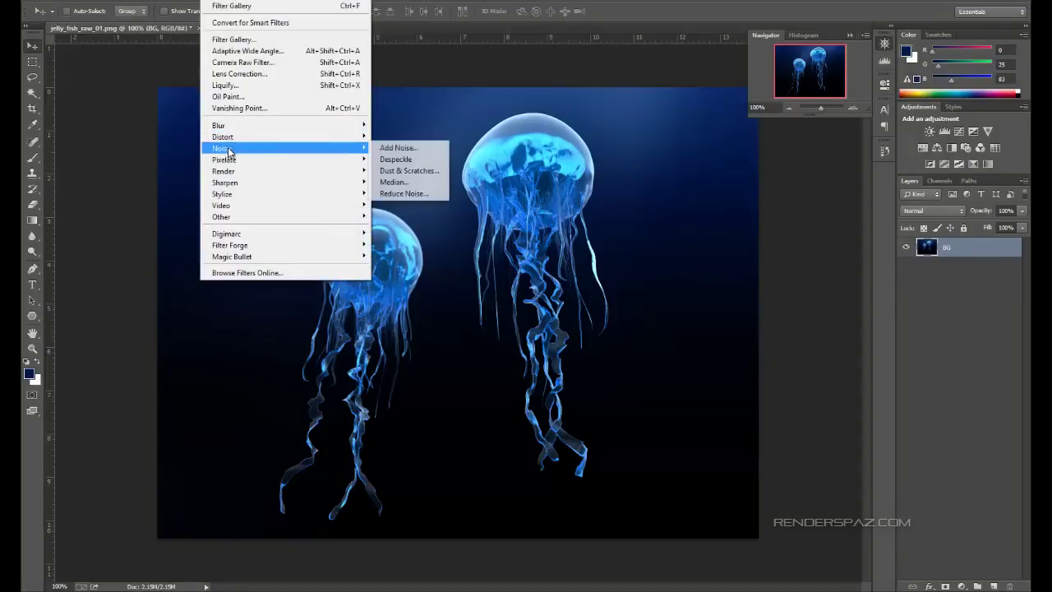
click(409, 170)
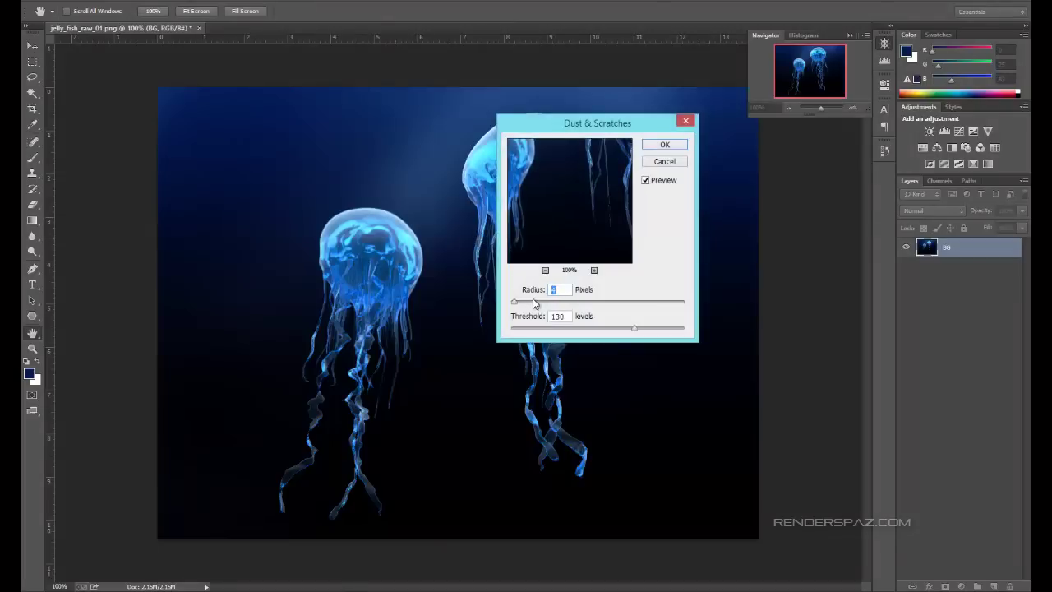
drag(534, 301, 511, 302)
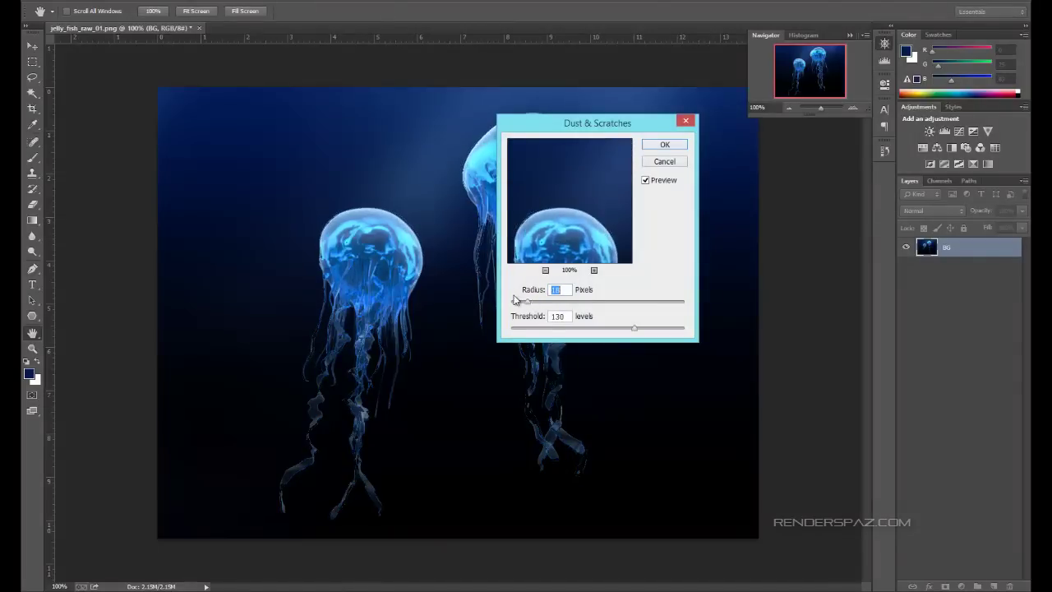
click(664, 162)
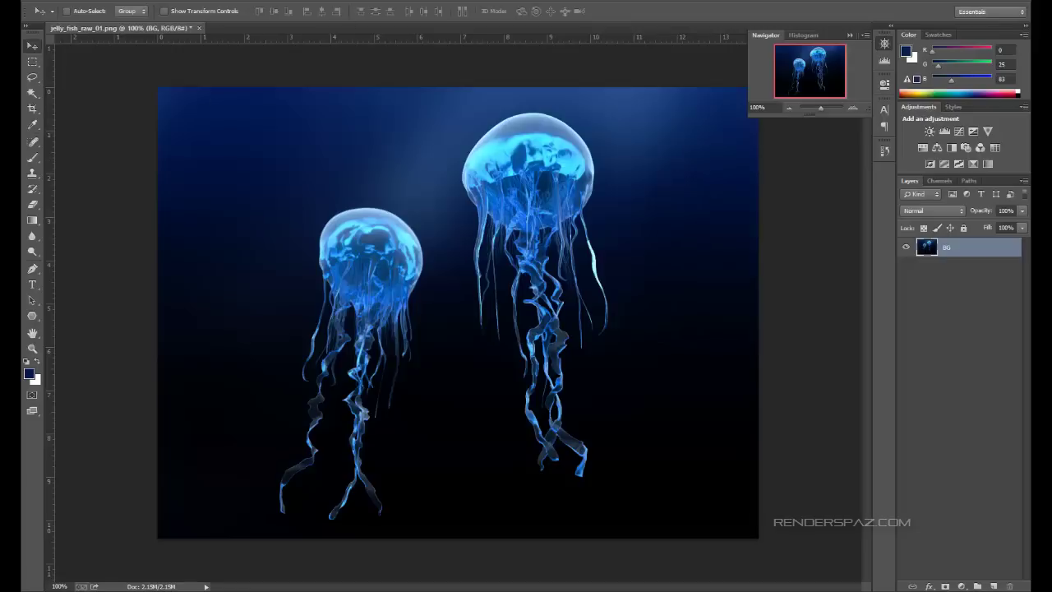
Add monochromatic Gaussian noise with an amount of 0.1% to the merged image.
click(217, 1)
mouse_move(238, 149)
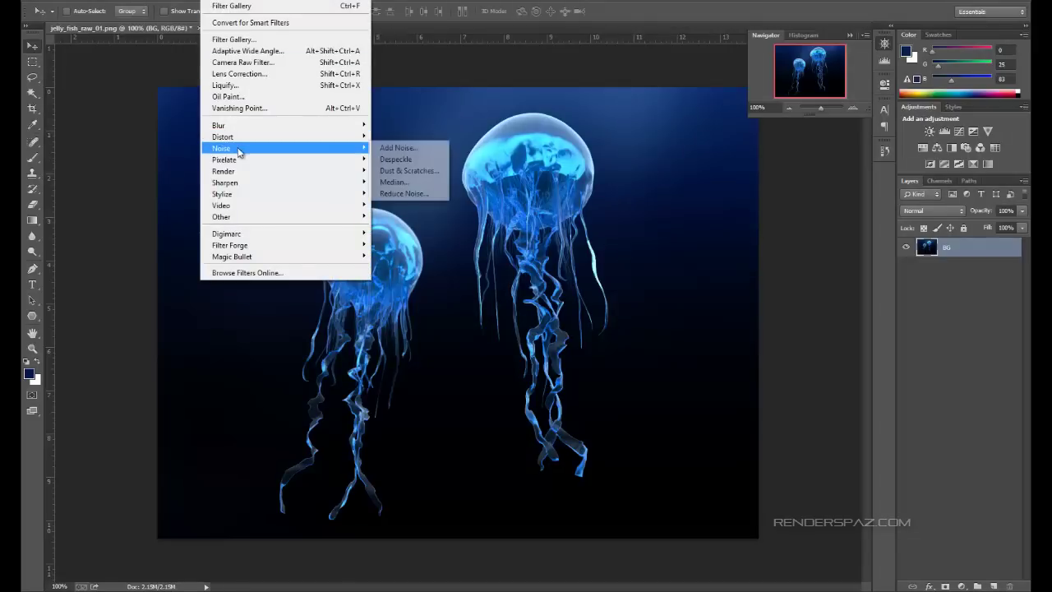
click(397, 149)
drag(527, 294, 511, 297)
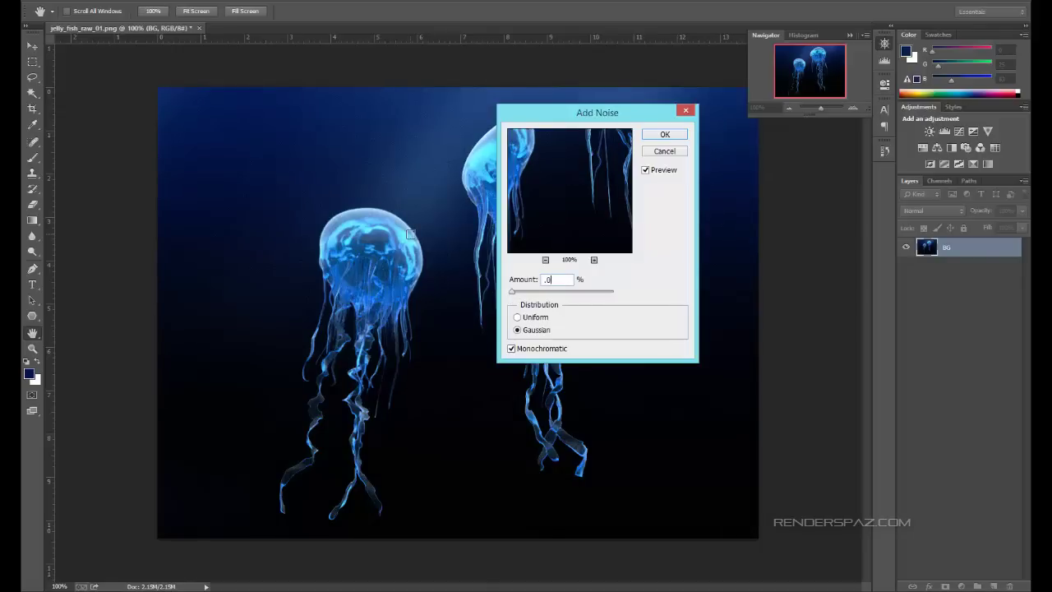
key(Tab)
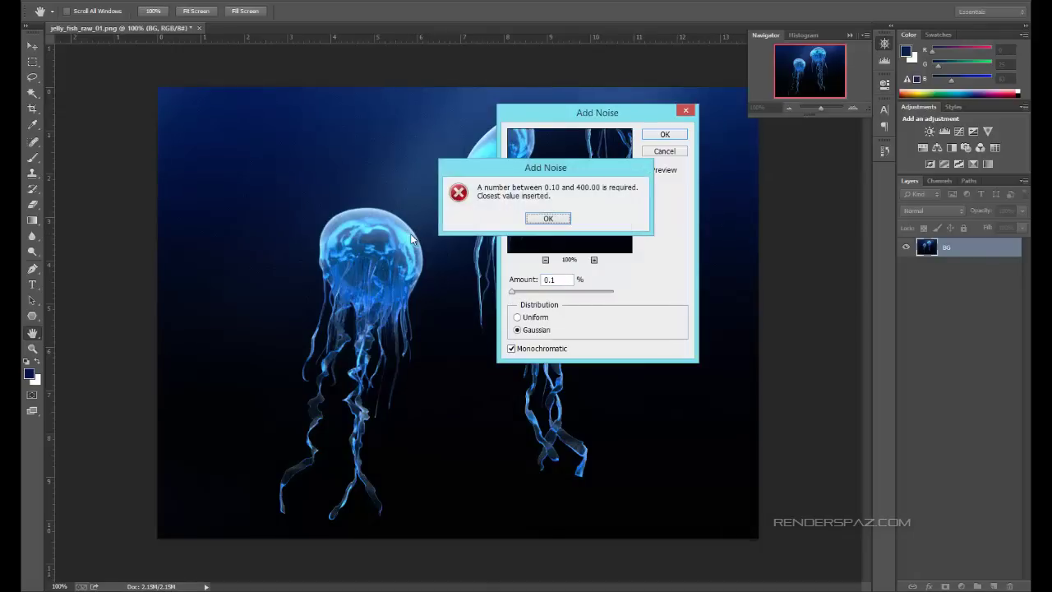
click(548, 217)
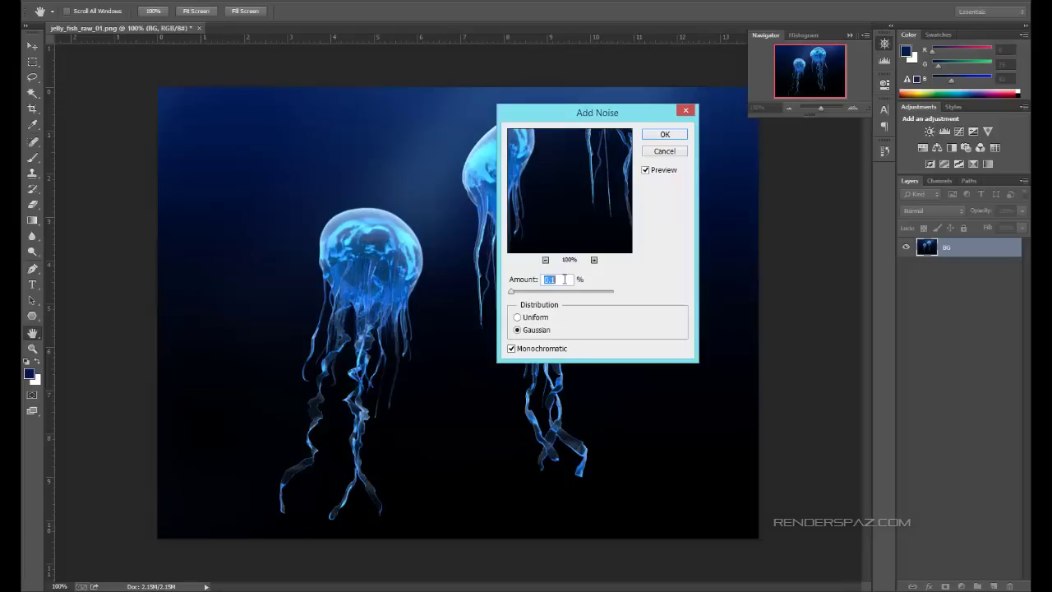
key(Return)
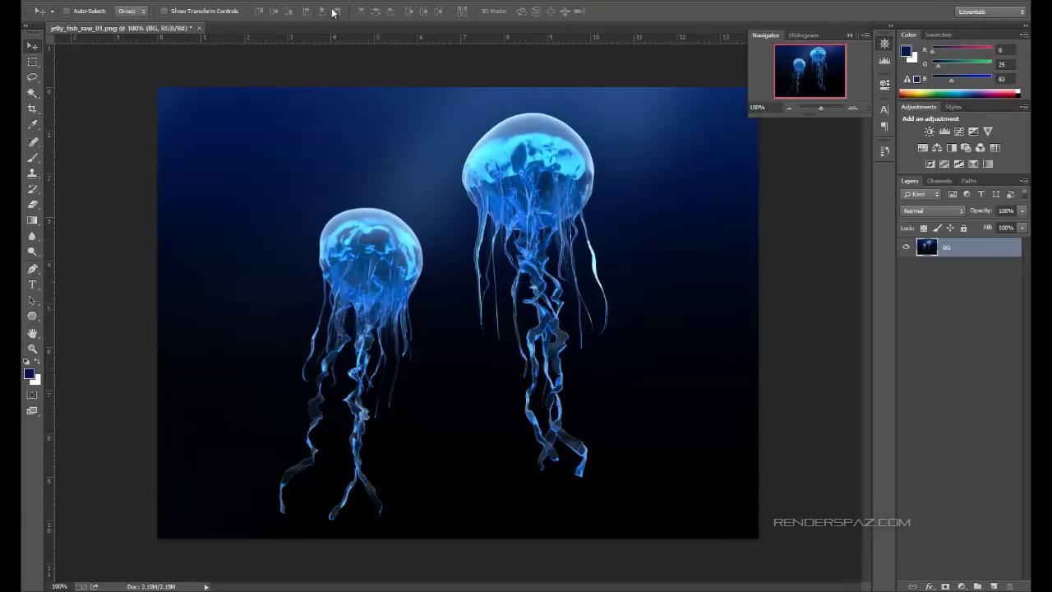
Open the Filter Gallery on the merged image and show its Texture filters.
click(216, 0)
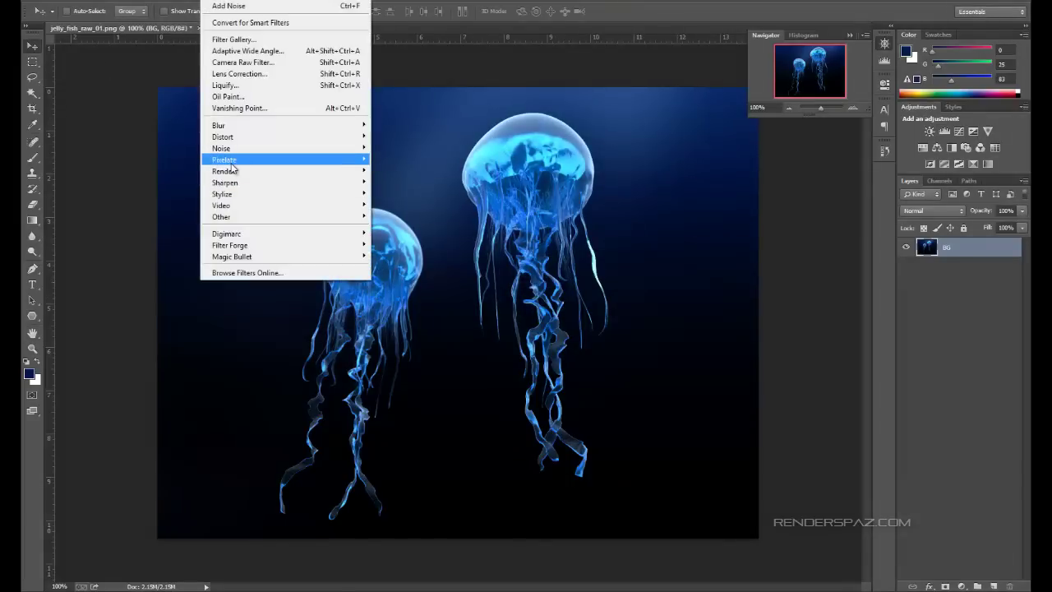
mouse_move(236, 174)
mouse_move(239, 198)
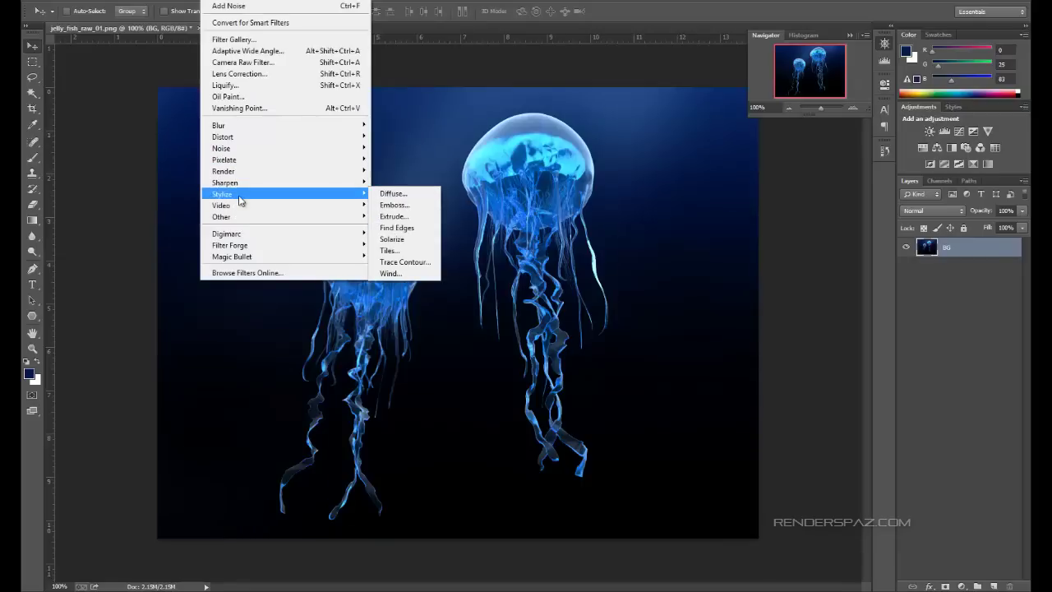
click(251, 40)
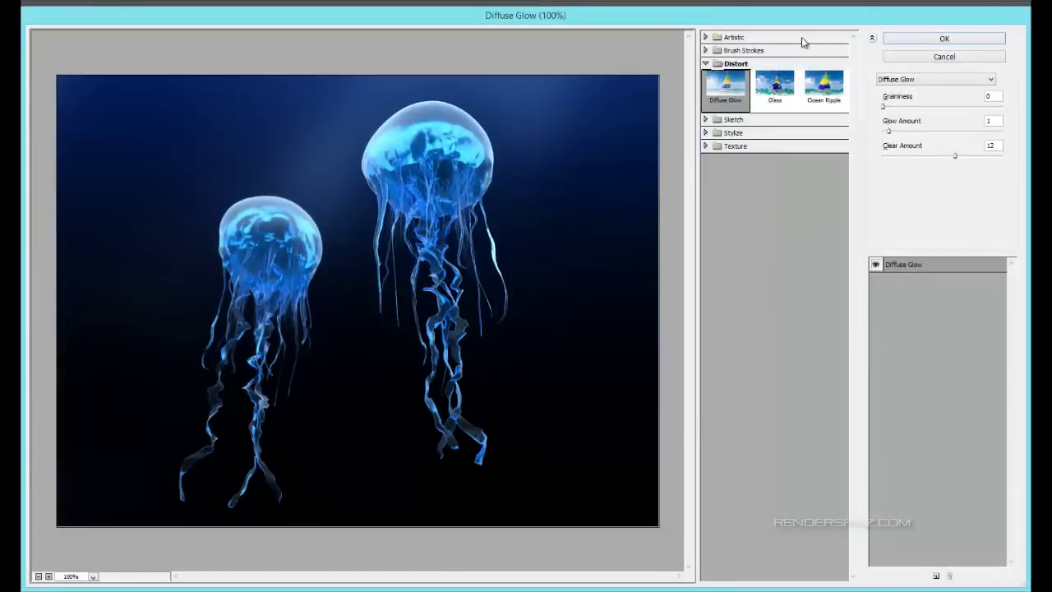
click(737, 134)
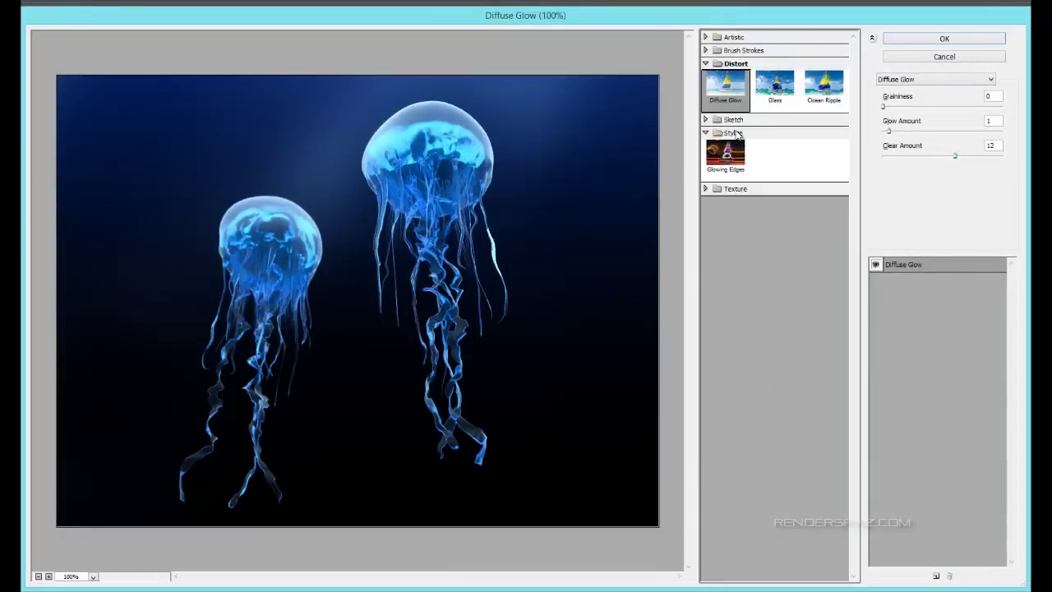
click(737, 134)
click(712, 51)
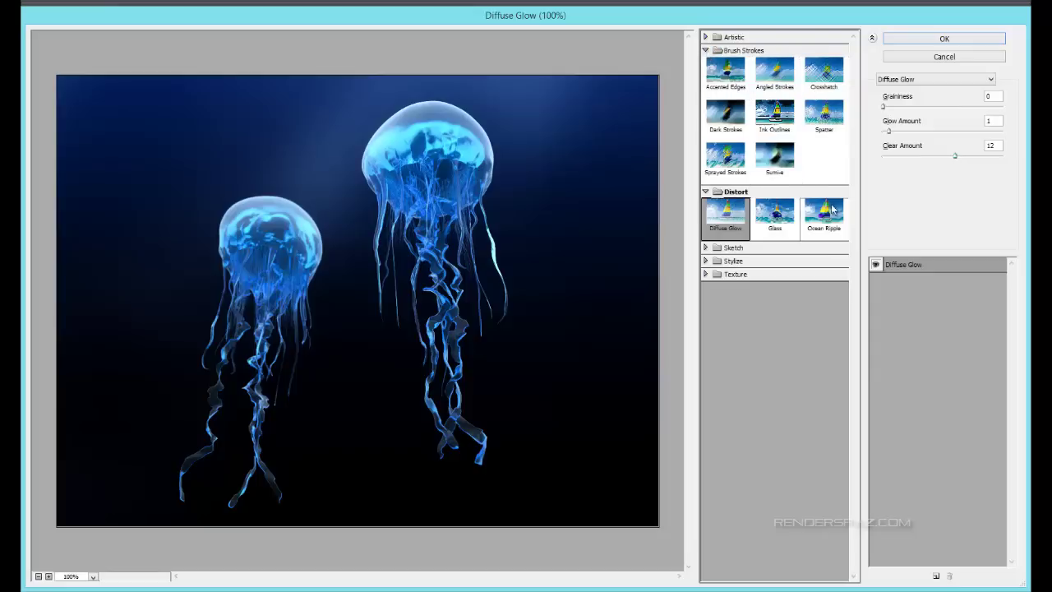
click(709, 260)
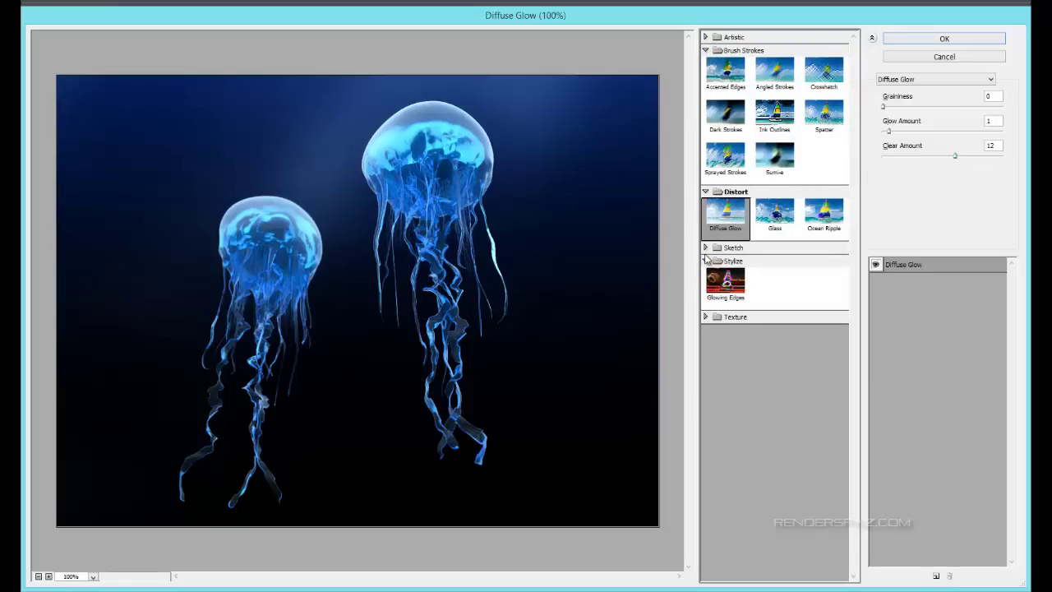
click(706, 261)
click(706, 275)
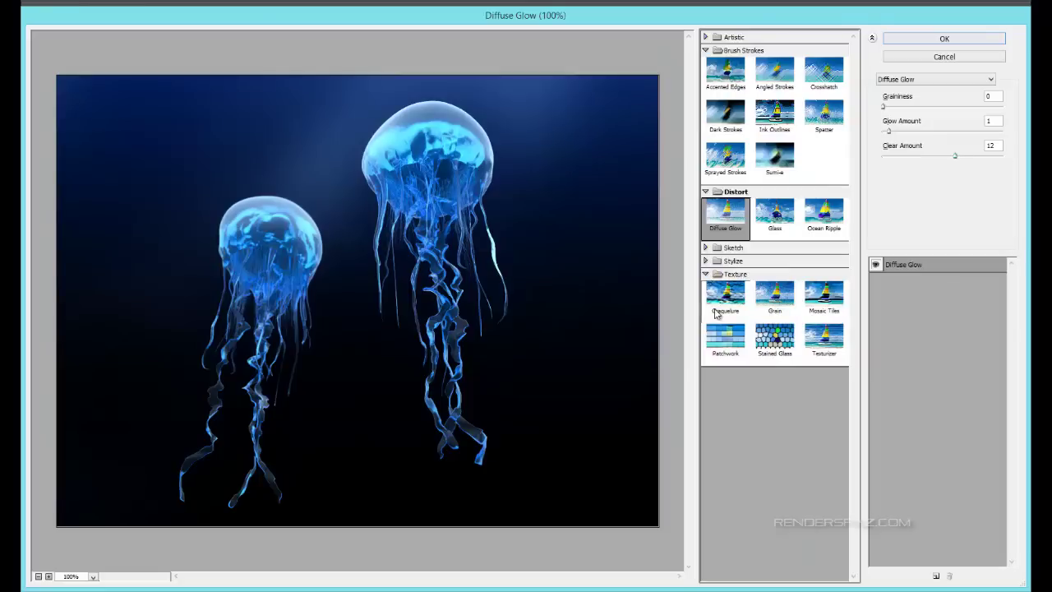
Apply the Grain filter to the image with intensity 10, contrast 51 and the Regular grain type.
click(772, 296)
drag(923, 101, 897, 109)
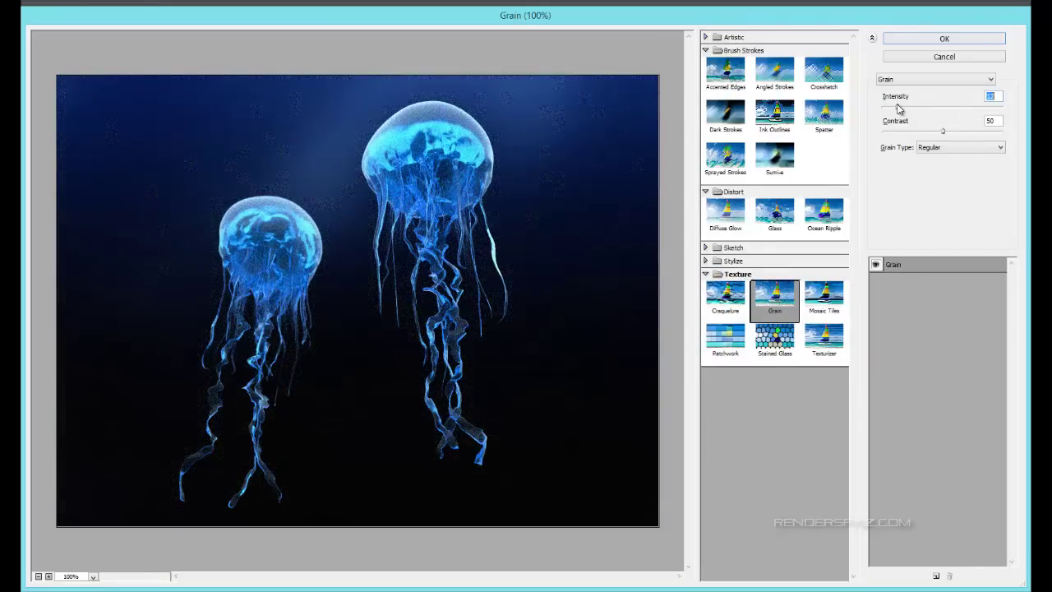
click(926, 132)
drag(926, 133, 942, 134)
click(736, 218)
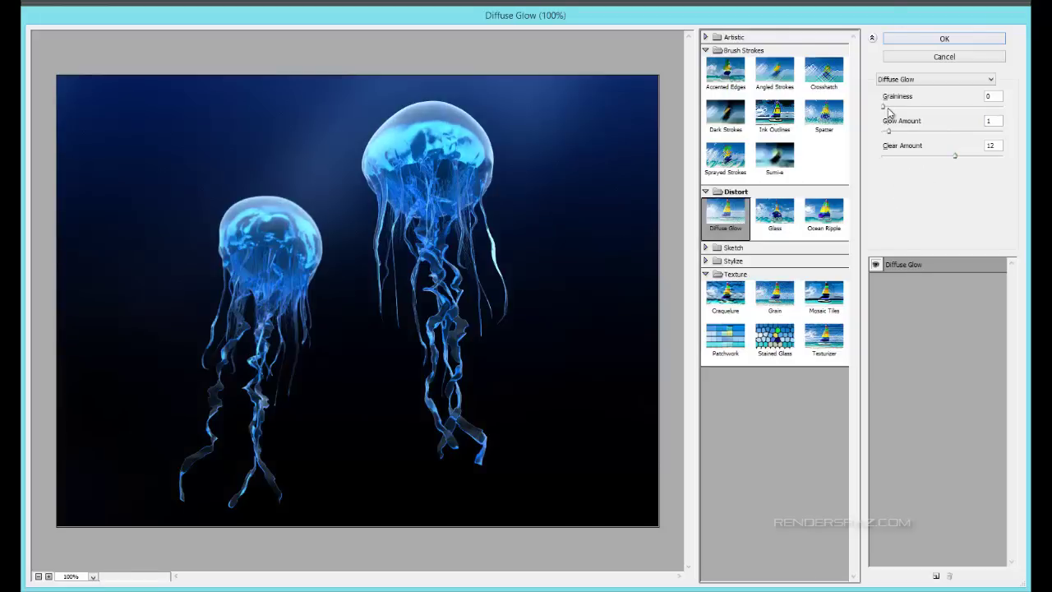
key(alt+d)
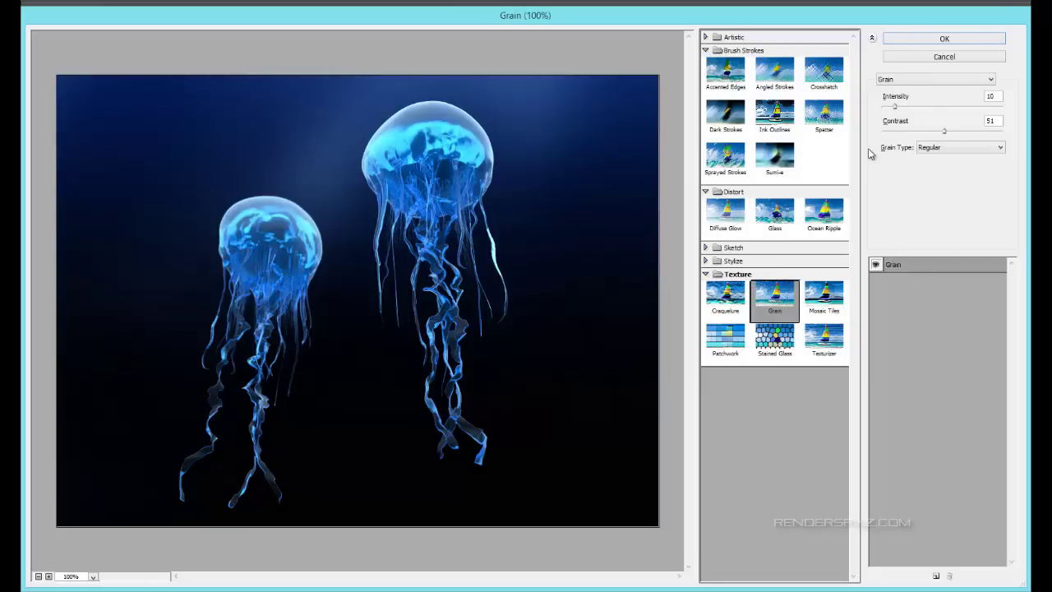
click(944, 38)
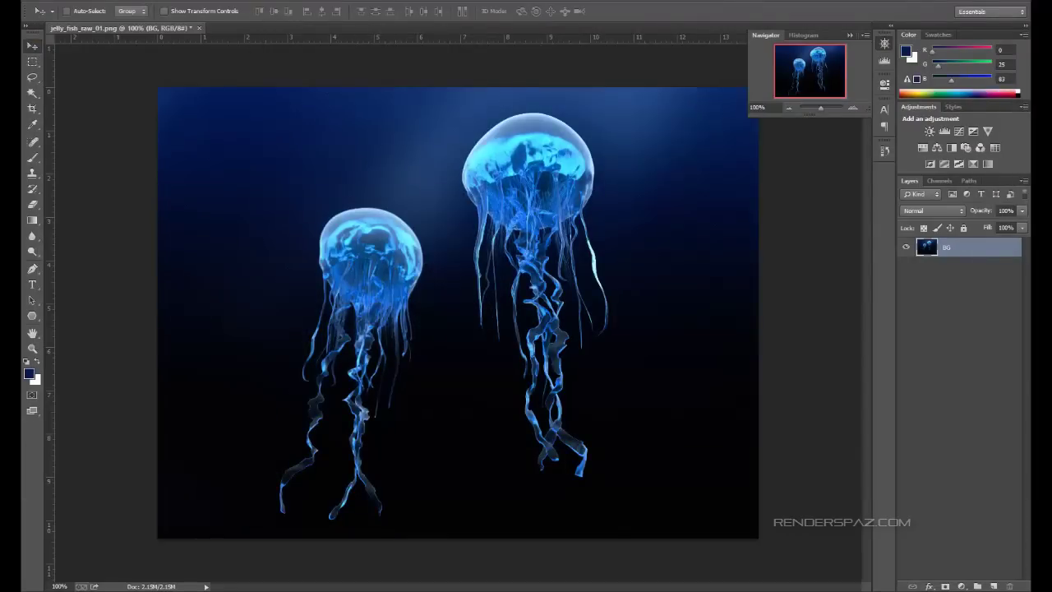
Reopen the Filter Gallery on the merged image and replace the Grain filter with Diffuse Glow from the Distort filters.
click(220, 1)
click(233, 39)
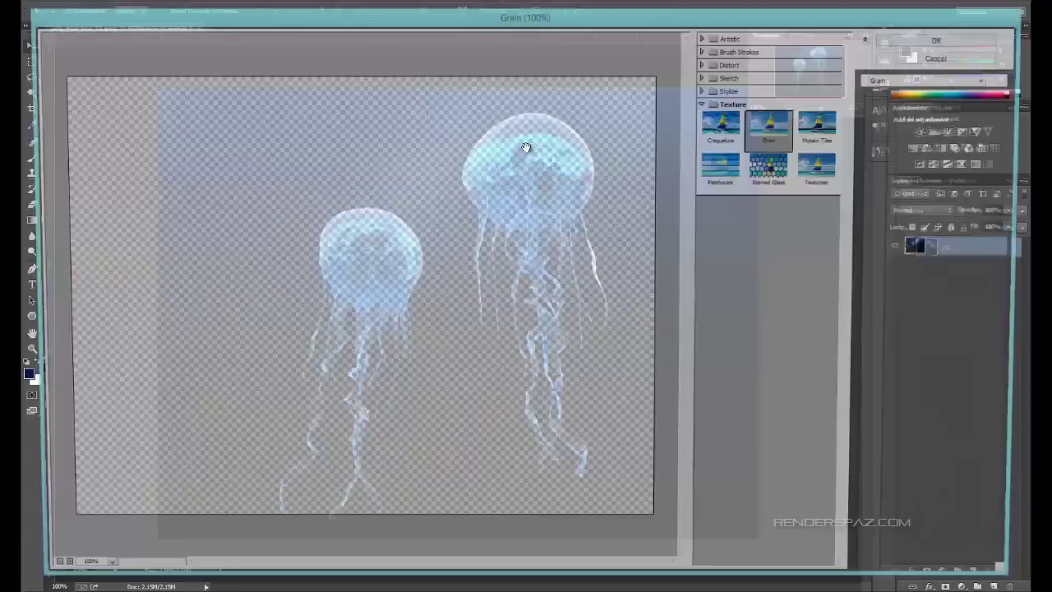
click(705, 102)
click(704, 90)
click(705, 89)
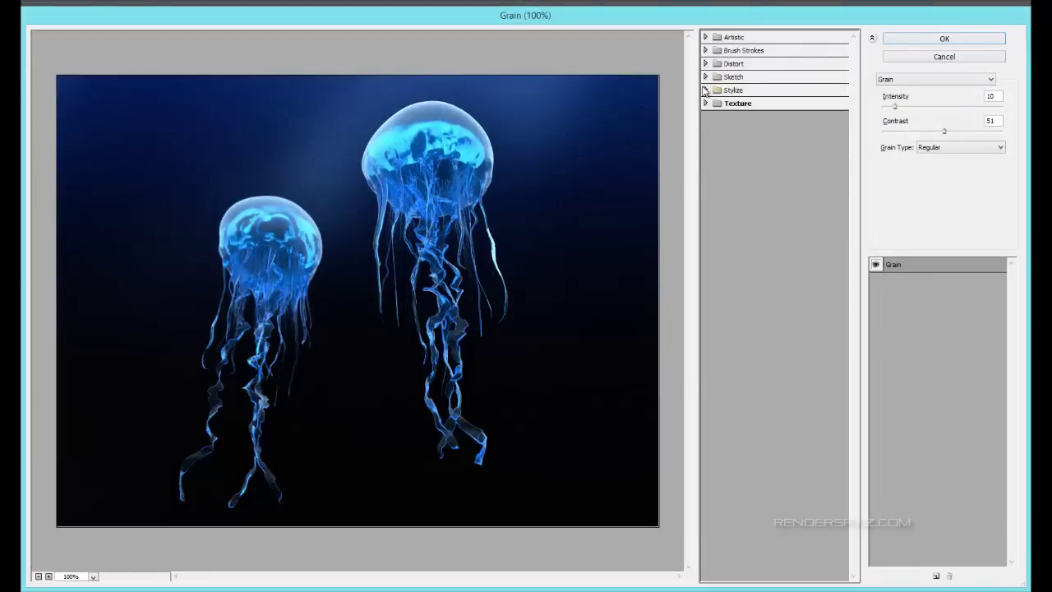
click(705, 63)
click(718, 94)
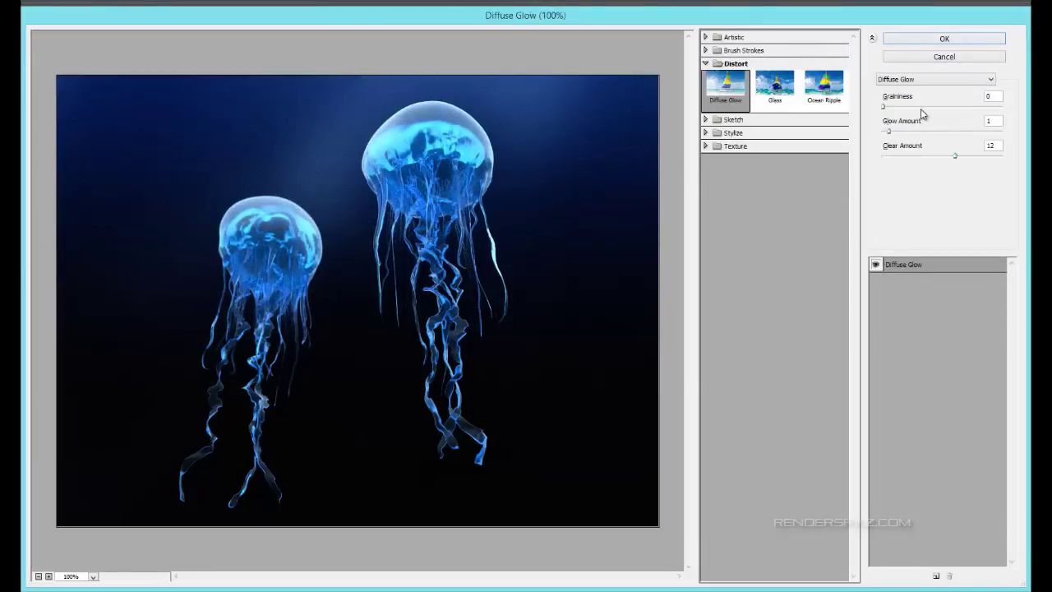
Apply Diffuse Glow with graininess 0 and glow amount 3, raising the clear amount slightly above 14.
drag(888, 130, 962, 165)
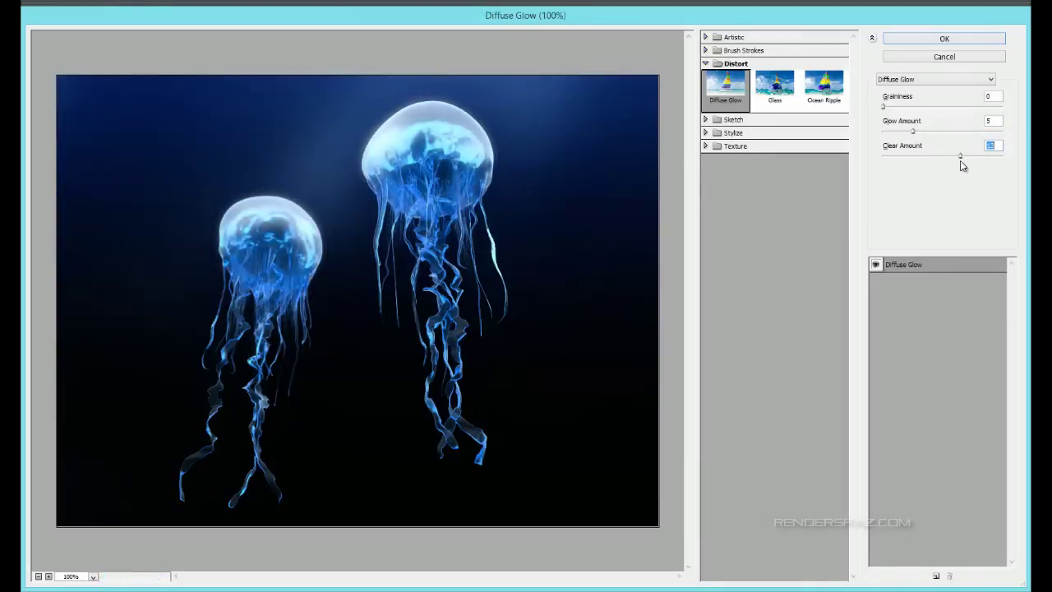
click(892, 106)
drag(910, 131, 898, 132)
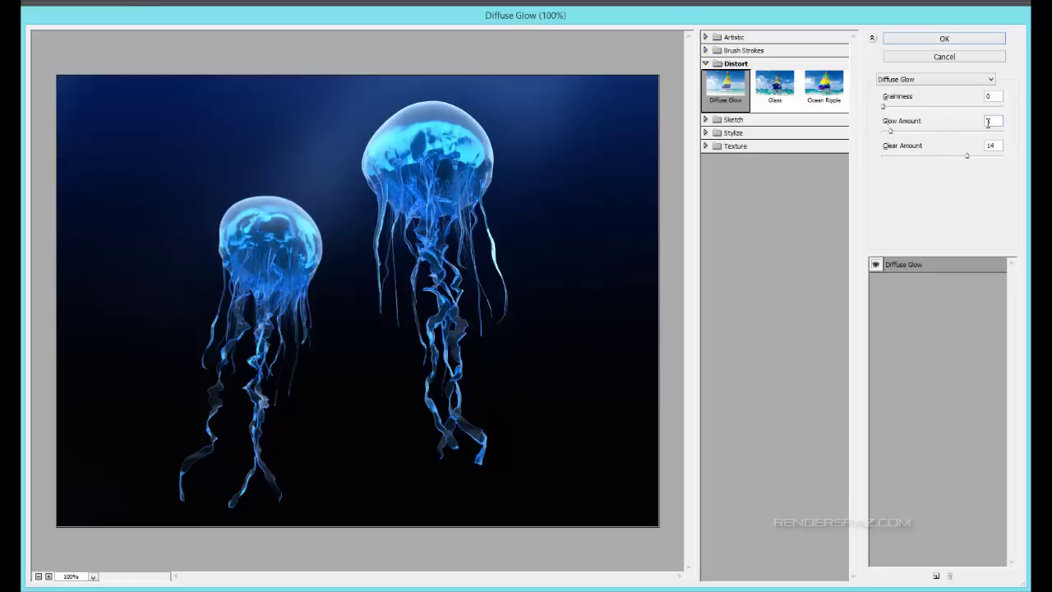
text(3)
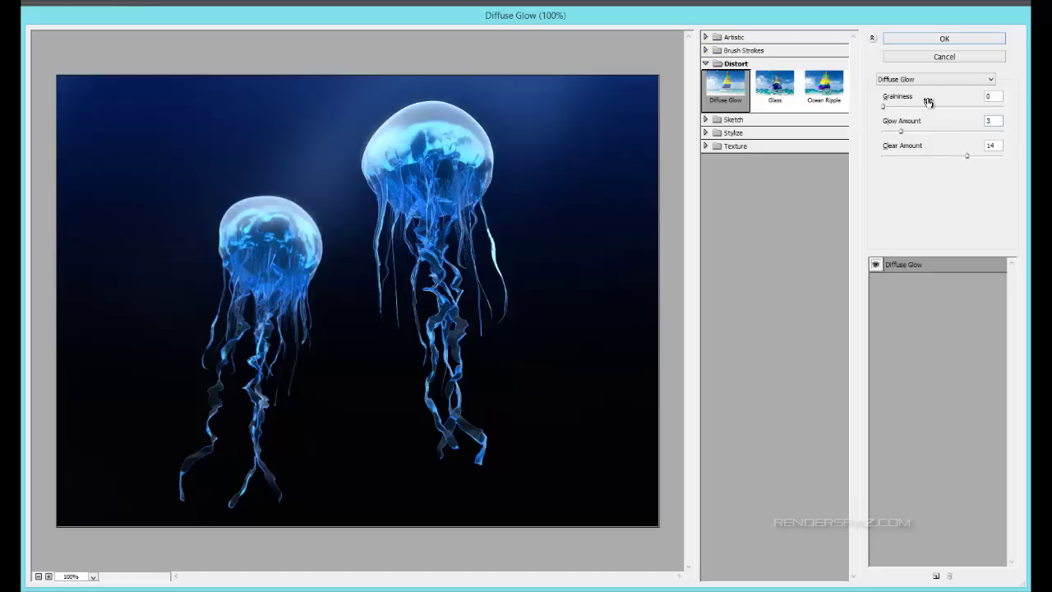
drag(966, 156, 975, 165)
click(942, 39)
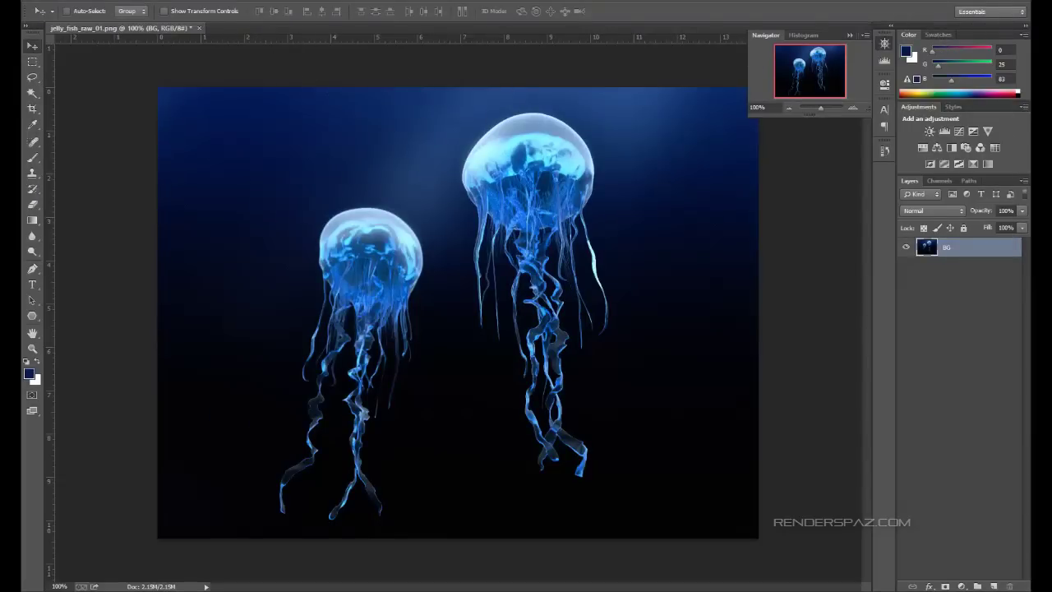
Fine-tune the midtones of the merged image with a Color Balance adjustment, preserving luminosity.
click(212, 2)
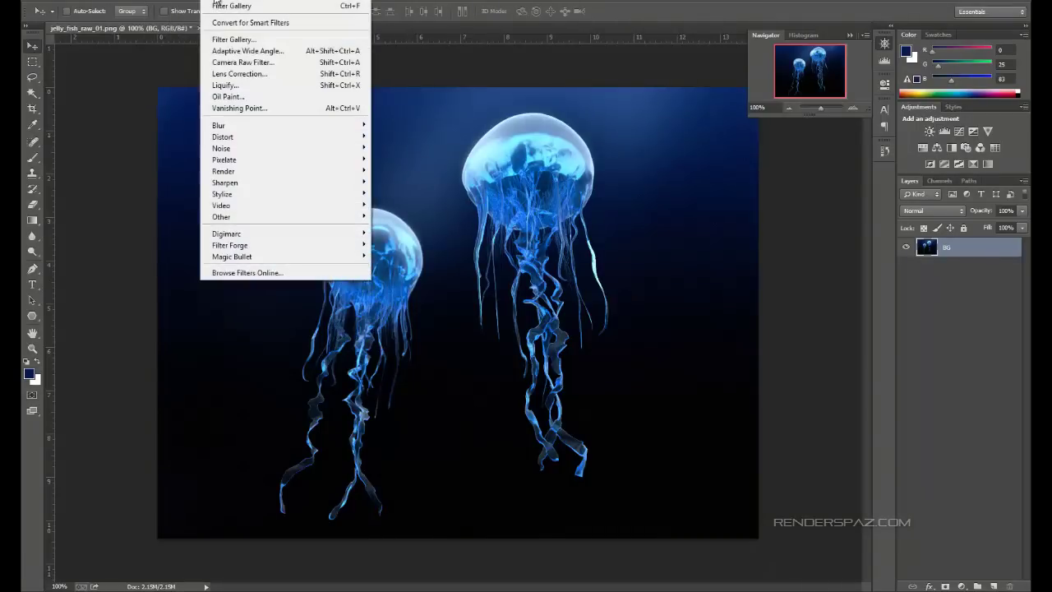
click(158, 2)
click(102, 2)
mouse_move(124, 23)
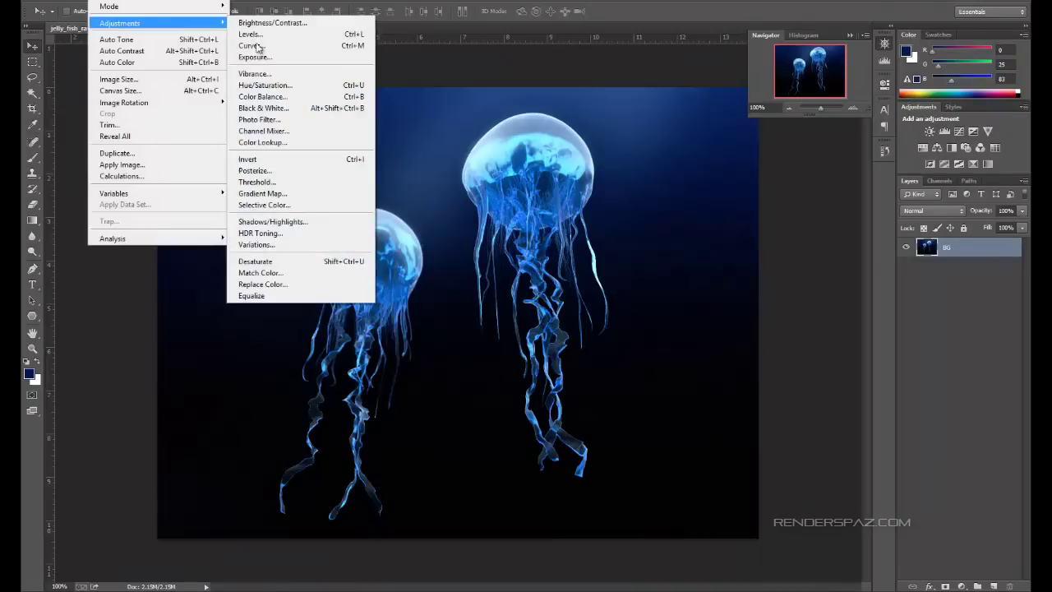
click(263, 96)
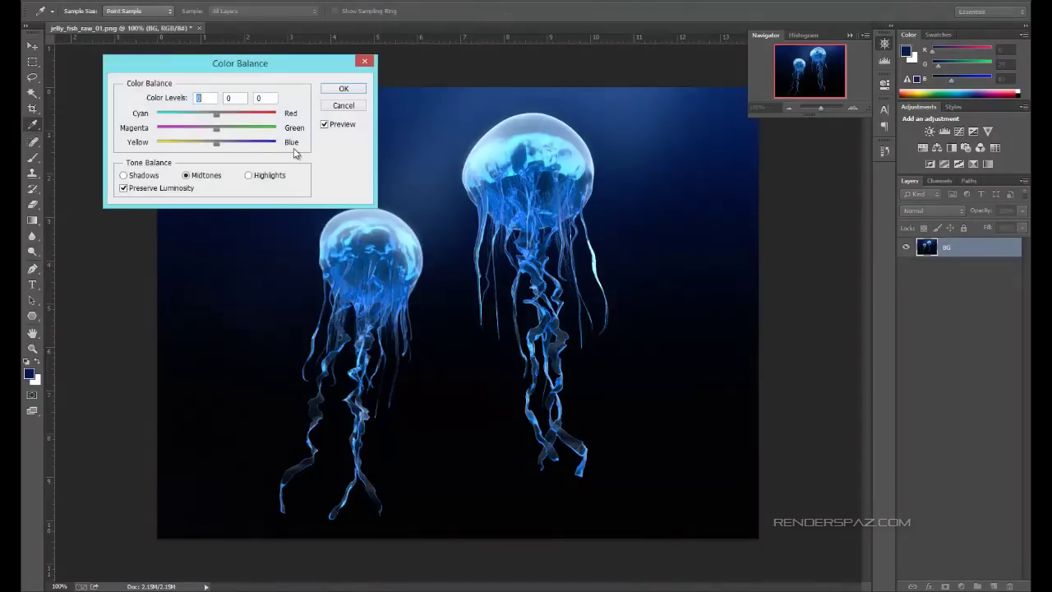
mouse_move(220, 151)
mouse_down()
mouse_move(232, 147)
mouse_move(222, 147)
mouse_move(223, 117)
mouse_move(205, 118)
mouse_move(217, 133)
mouse_up()
click(328, 91)
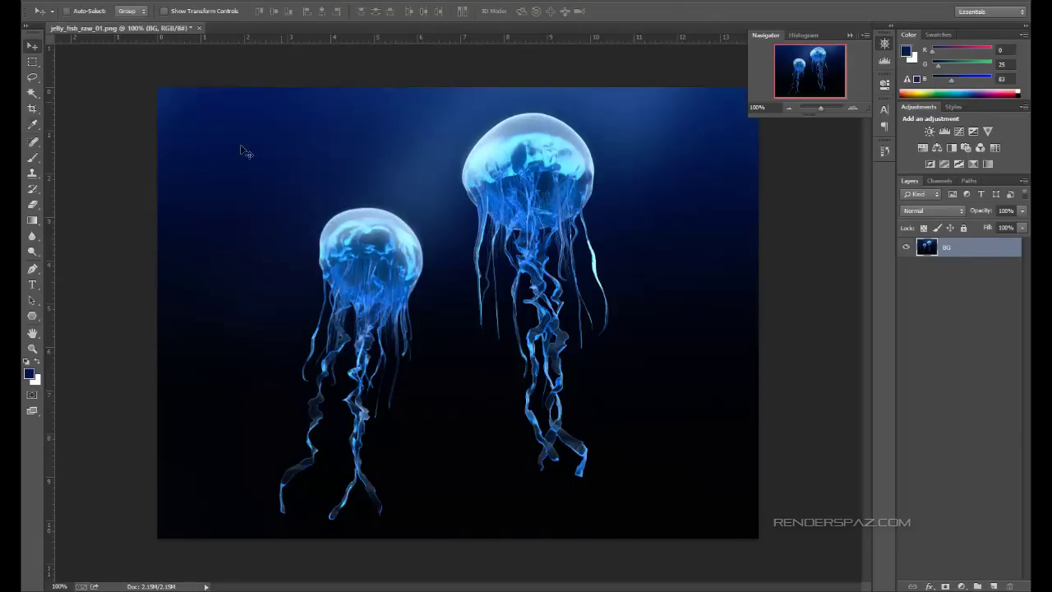
click(134, 2)
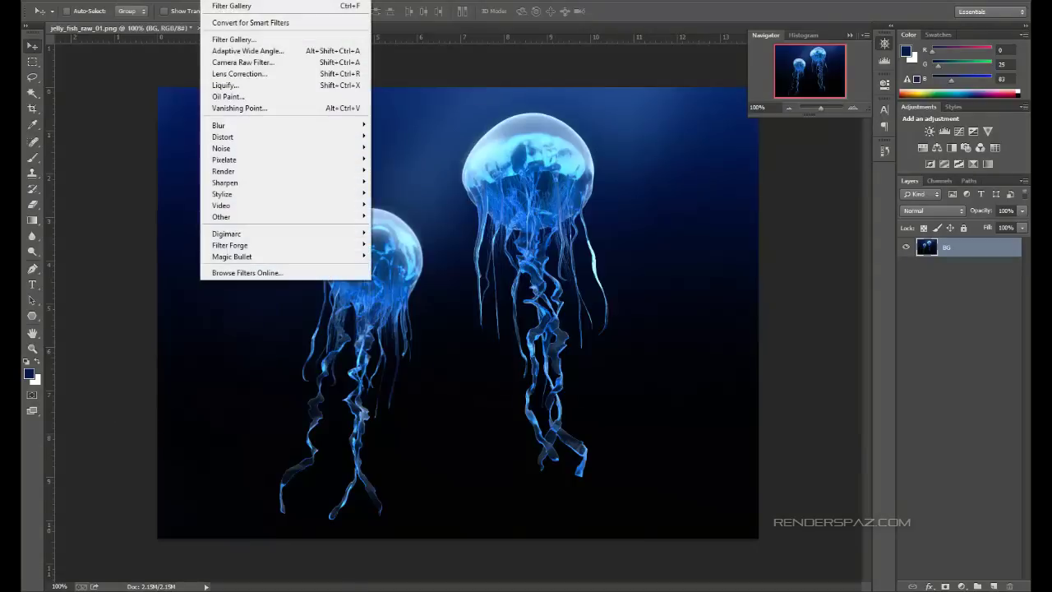
click(209, 1)
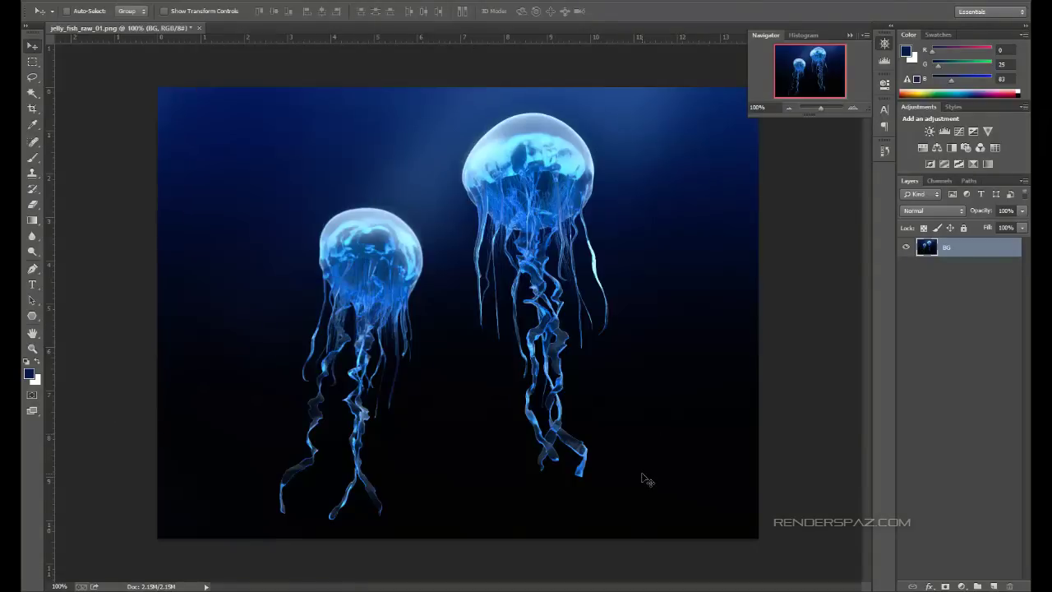